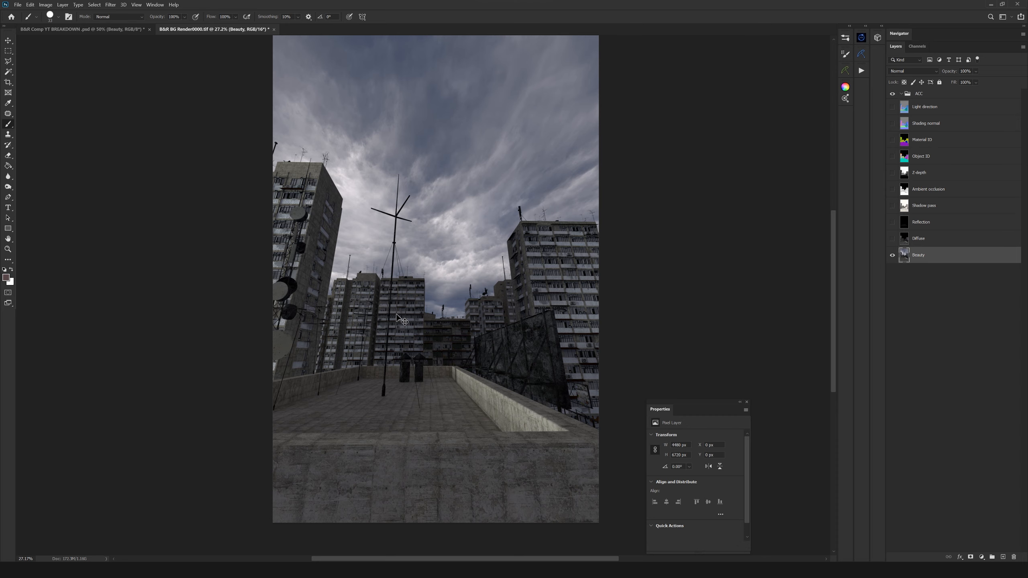
Show the rulers and place a horizontal guide across the image at the far end of the rooftop
key("ctrl+r")
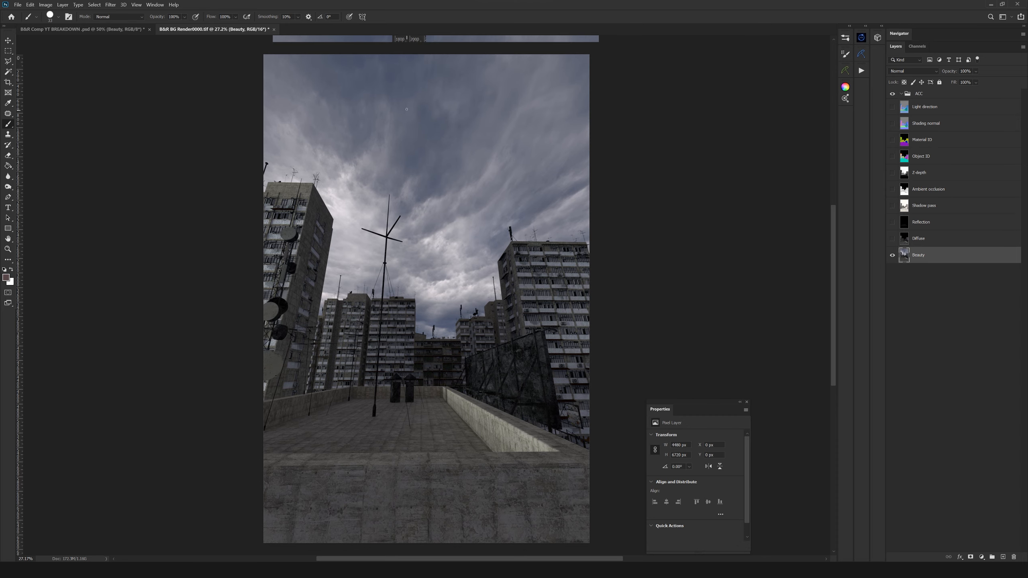
left_click_drag(411, 44, 462, 348)
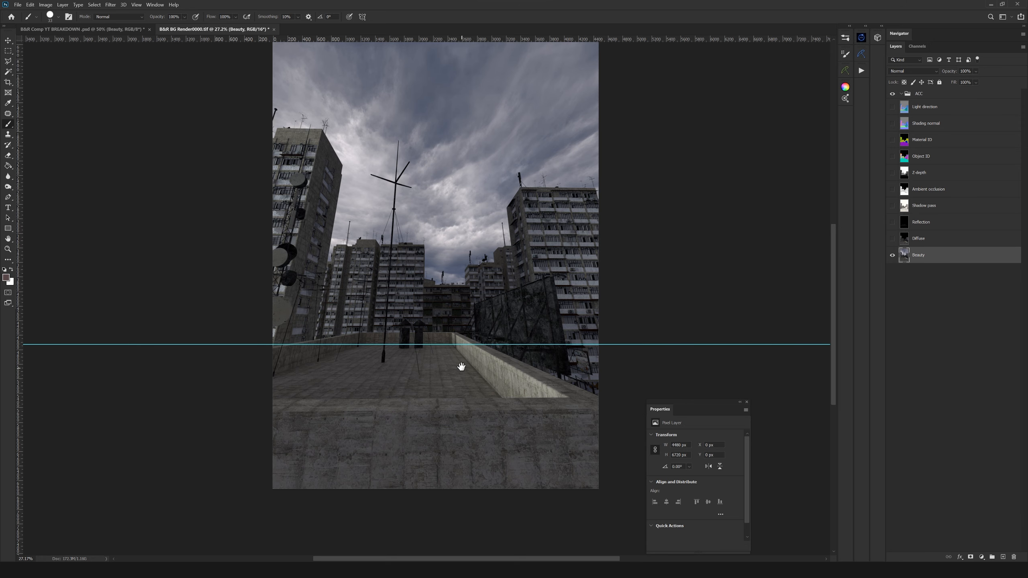
left_click_drag(441, 263, 439, 296)
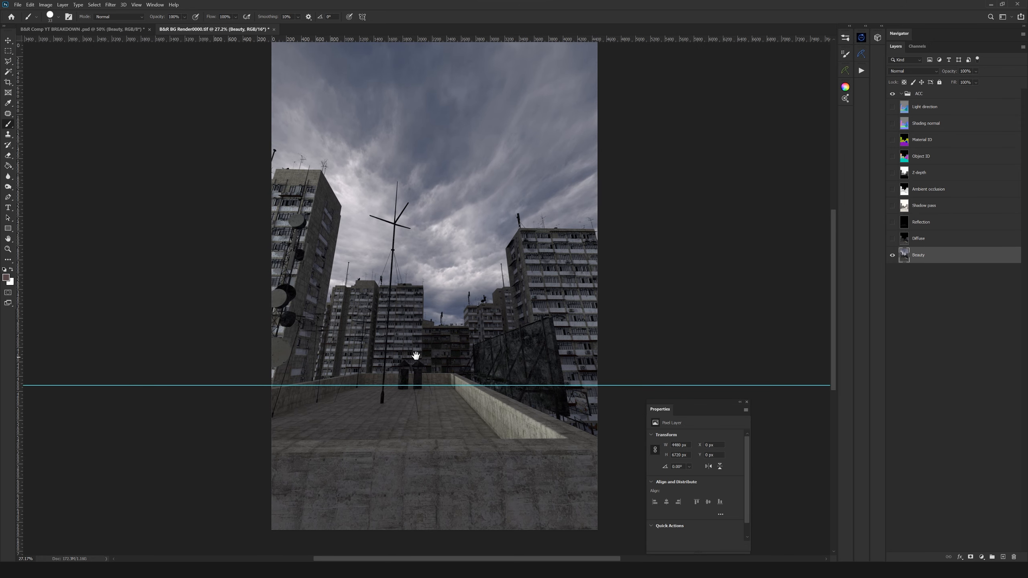
Examine the rooftop, buildings and foreground ledge in relation to the horizontal guide
scroll(401, 307, "down", 3)
scroll(405, 308, "right", 2)
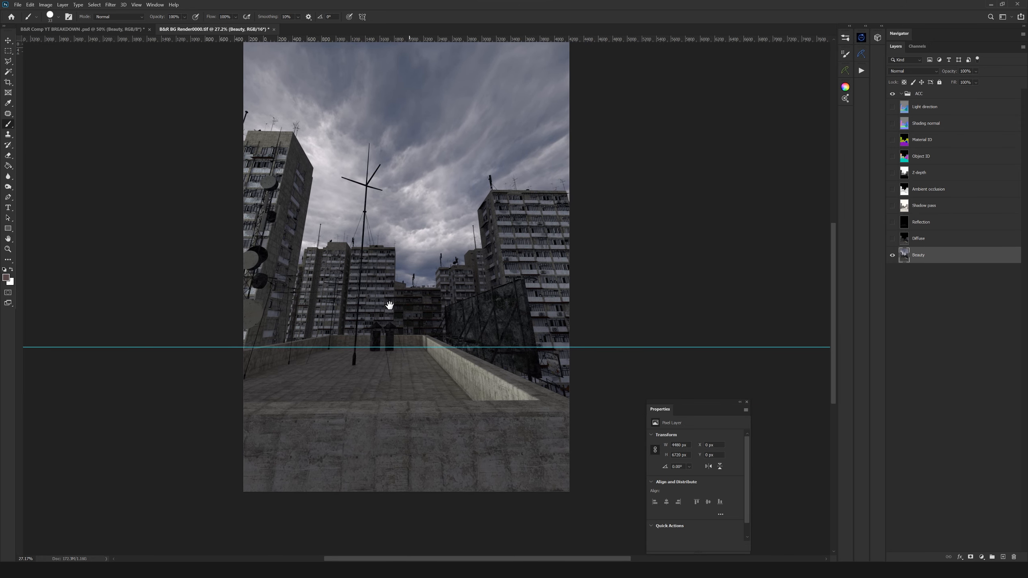
scroll(422, 361, "down", 2)
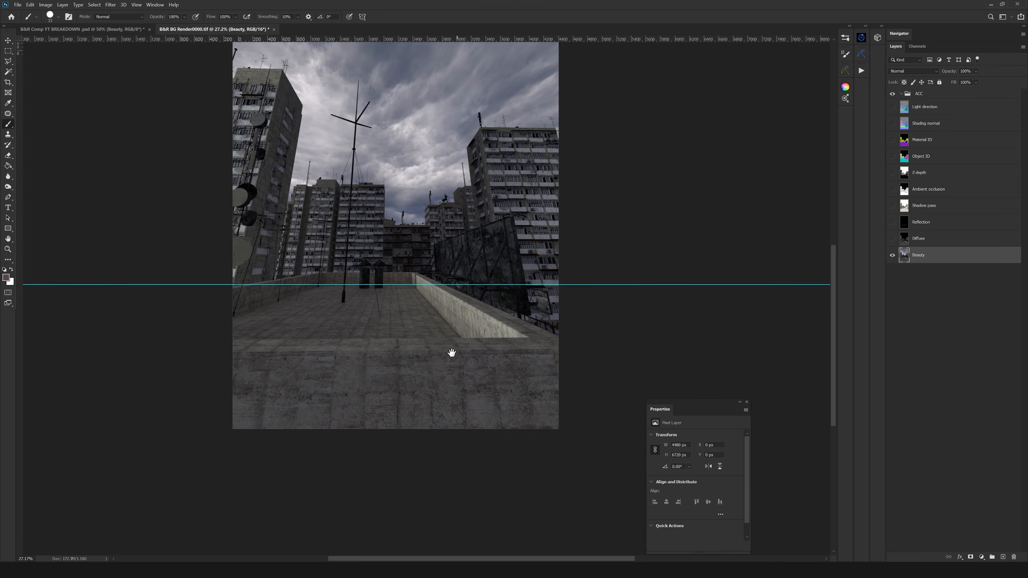
scroll(453, 351, "up", 4)
scroll(466, 365, "down", 1)
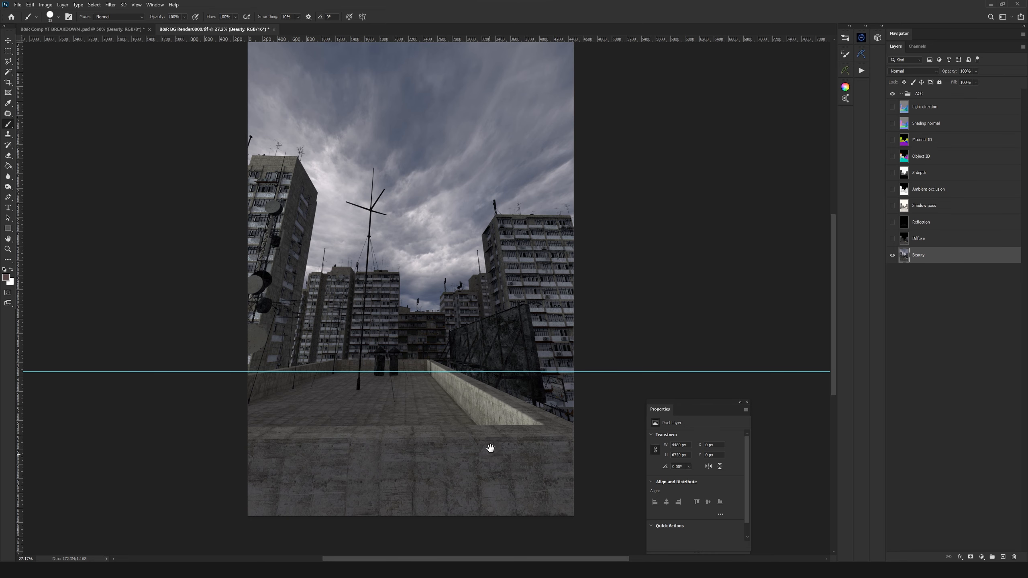
scroll(490, 448, "down", 2)
scroll(465, 389, "down", 2)
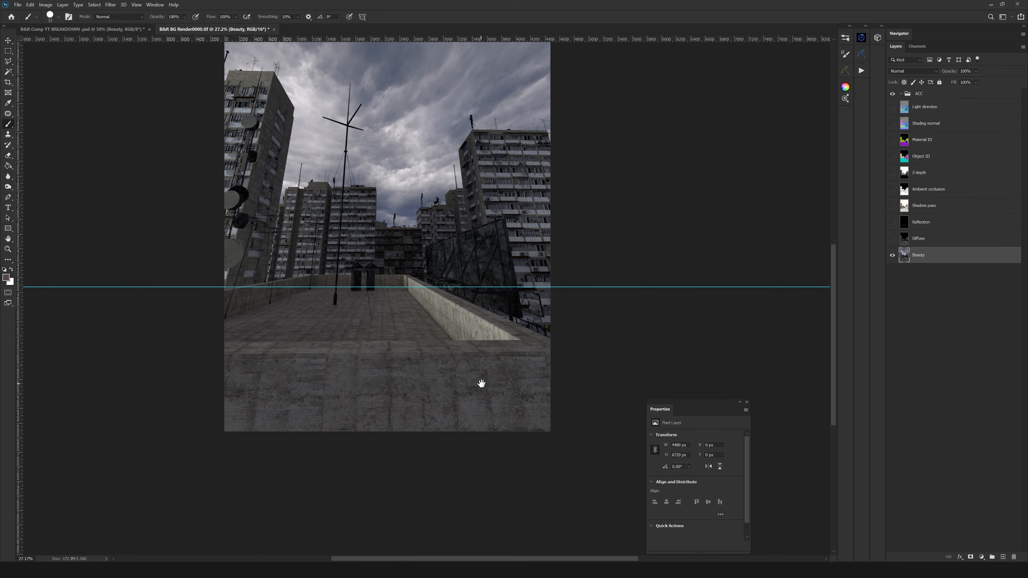
Inspect the concrete texture of the foreground ledge and the antennas and building on the image's left side up close
mouse_move(479, 384)
left_mouse_down()
mouse_move(503, 368)
mouse_move(446, 312)
mouse_move(478, 381)
left_mouse_up()
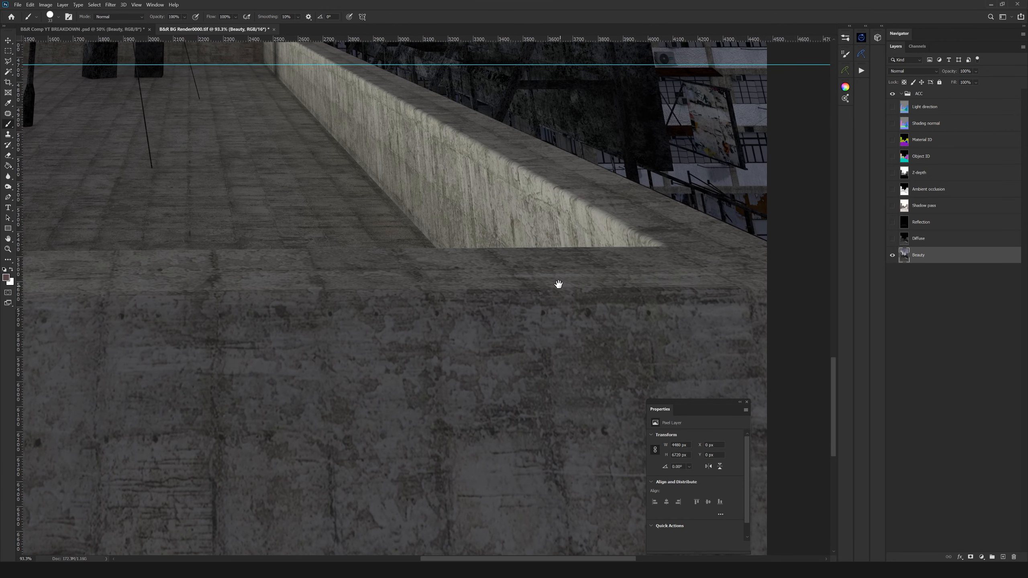
left_click_drag(513, 283, 507, 260)
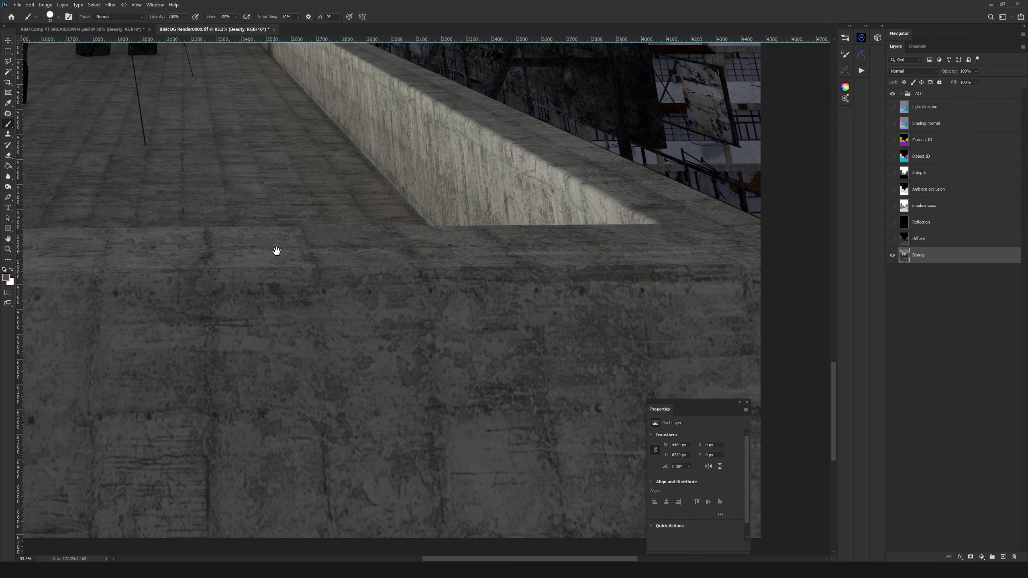
scroll(455, 278, "down", 3)
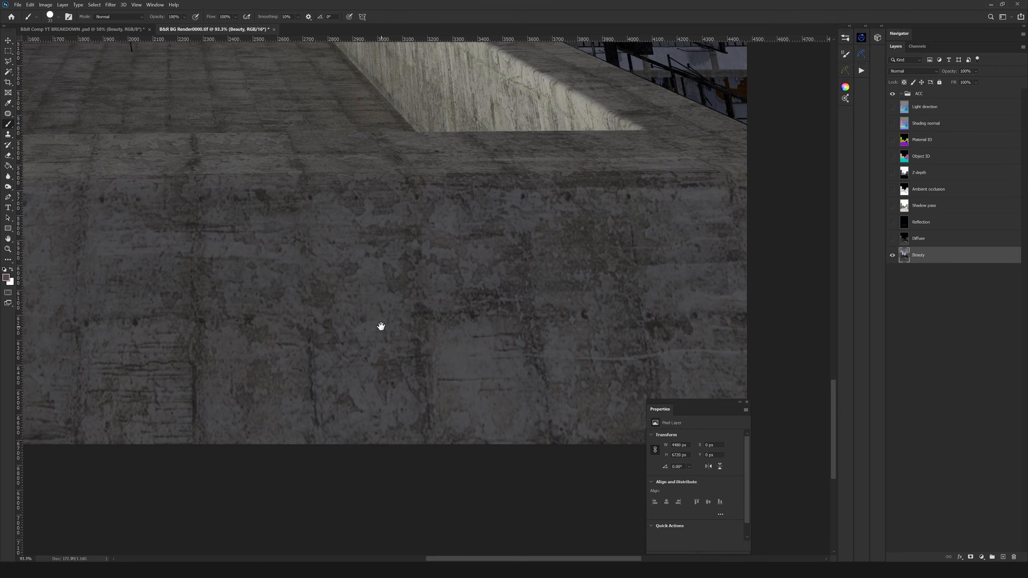
left_click_drag(316, 274, 570, 332)
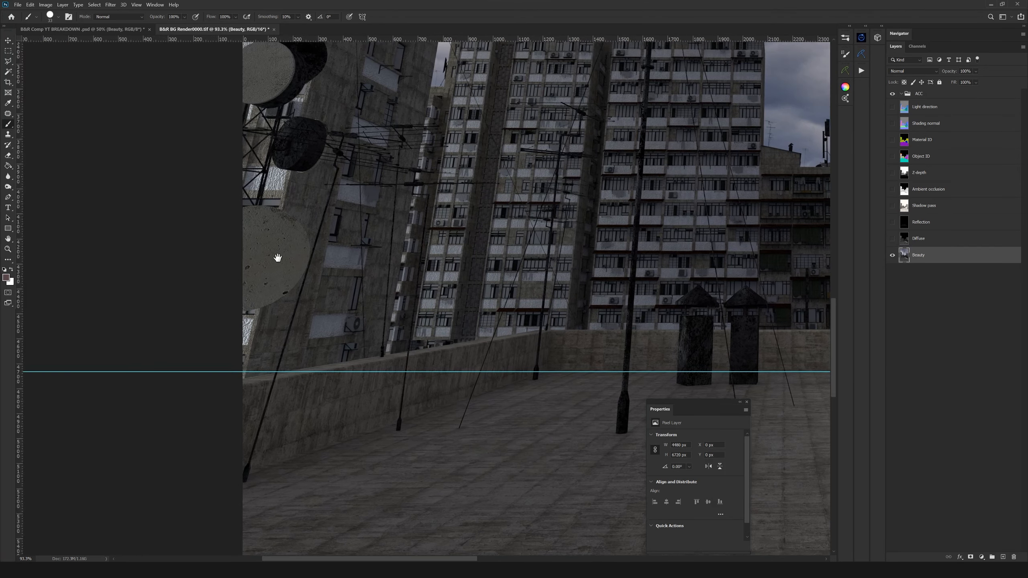
left_click_drag(277, 258, 341, 408)
left_click_drag(367, 215, 373, 332)
left_click_drag(387, 123, 482, 298)
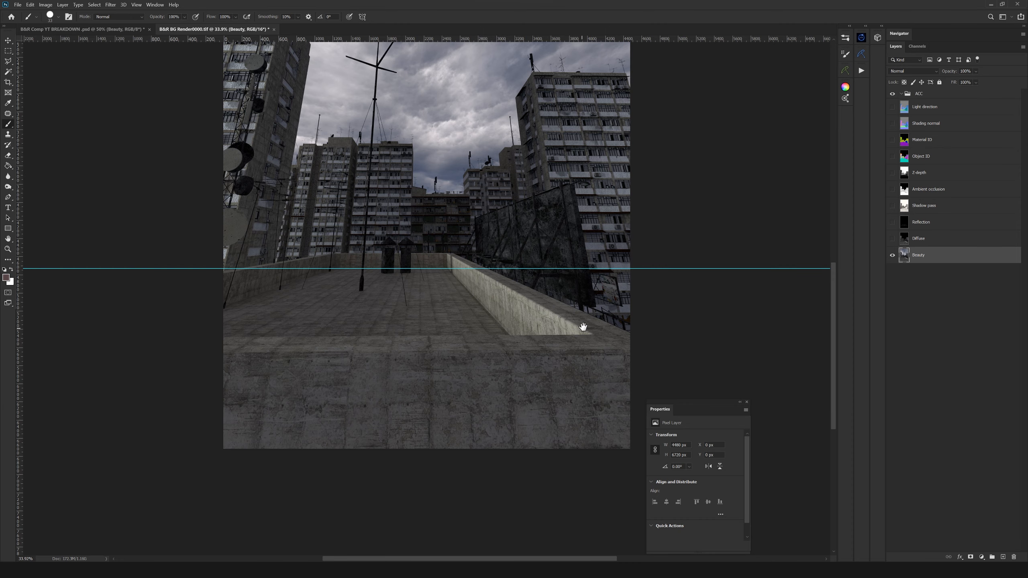
Examine the front face of the foreground ledge and the sunlit parapet beside the rooftop floor
left_click_drag(461, 268, 448, 309)
left_click_drag(549, 393, 545, 329)
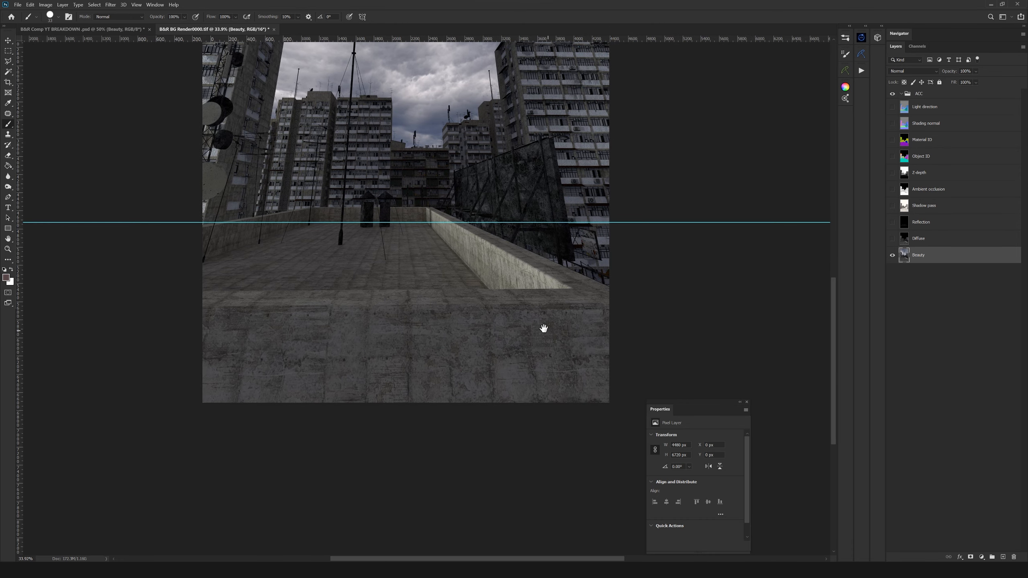
left_click(523, 299, "ctrl")
left_click(530, 297, "ctrl")
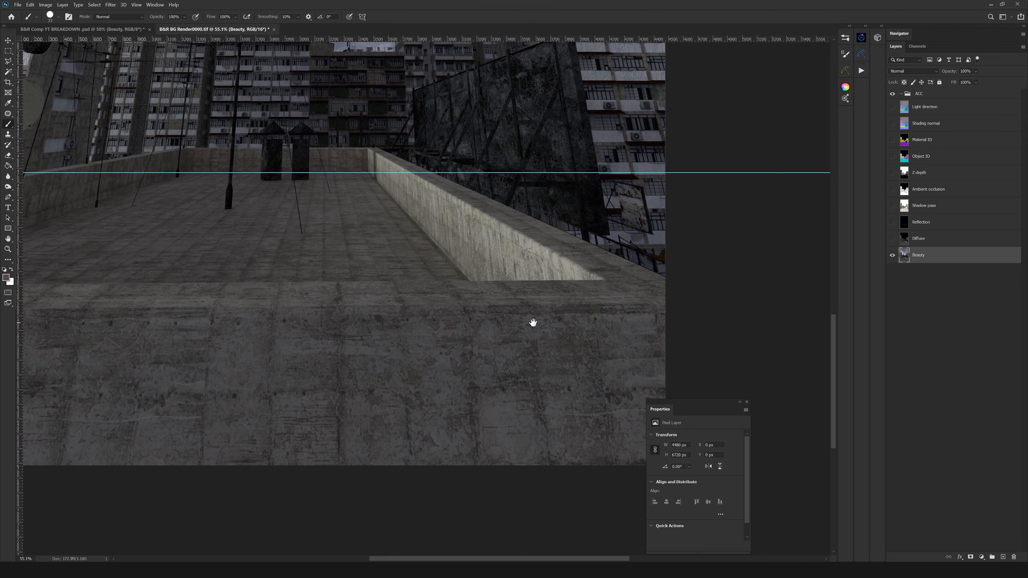
mouse_move(501, 340)
left_mouse_down()
mouse_move(546, 298)
mouse_move(515, 333)
left_mouse_up()
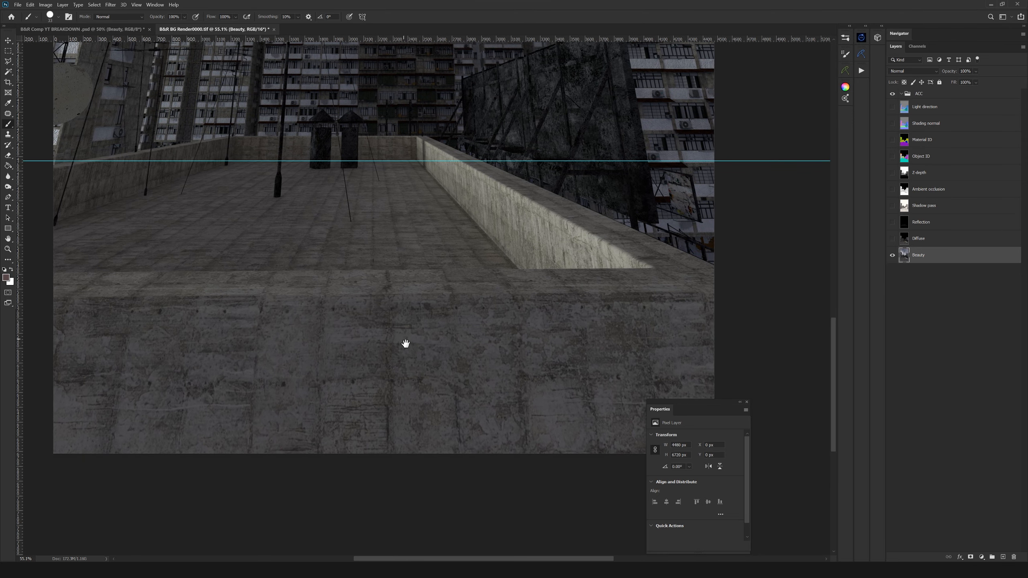
left_click_drag(455, 355, 414, 324)
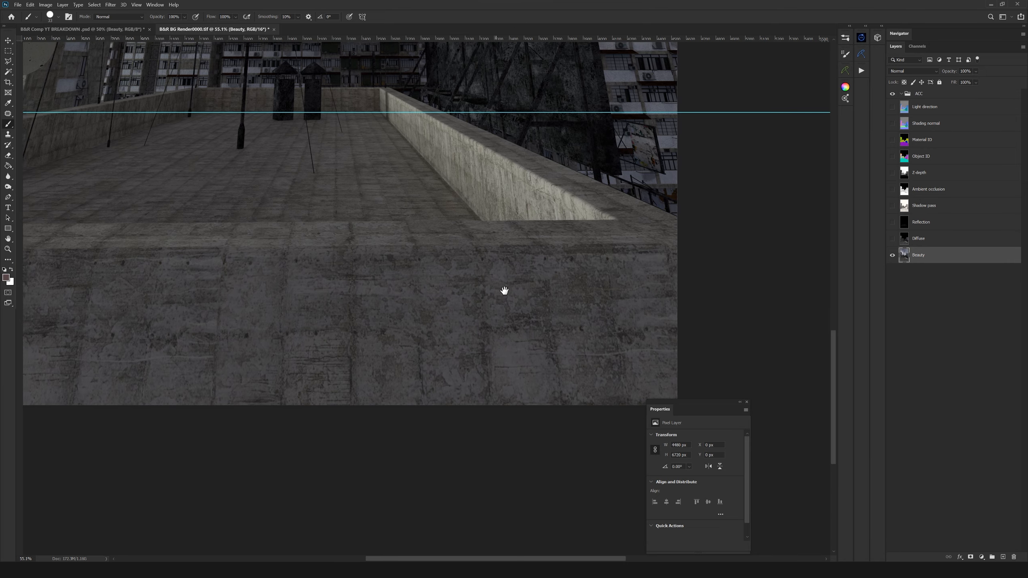
Check the ledge's concrete detail and the rooftop floor at close range, and review the full Beauty render
scroll(546, 291, "up", 5)
left_click_drag(541, 352, 528, 285)
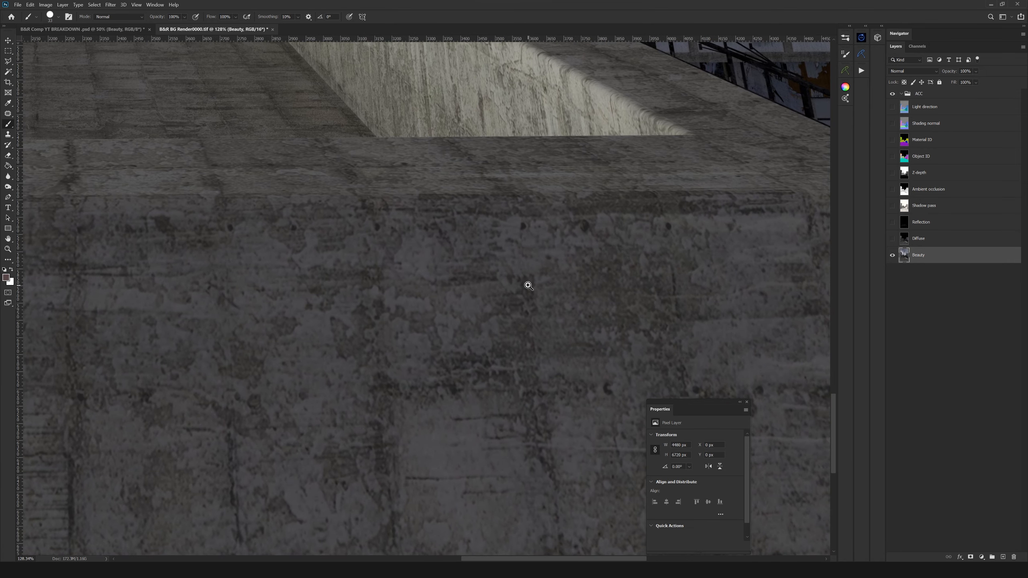
scroll(522, 296, "down", 6)
scroll(533, 266, "up", 4)
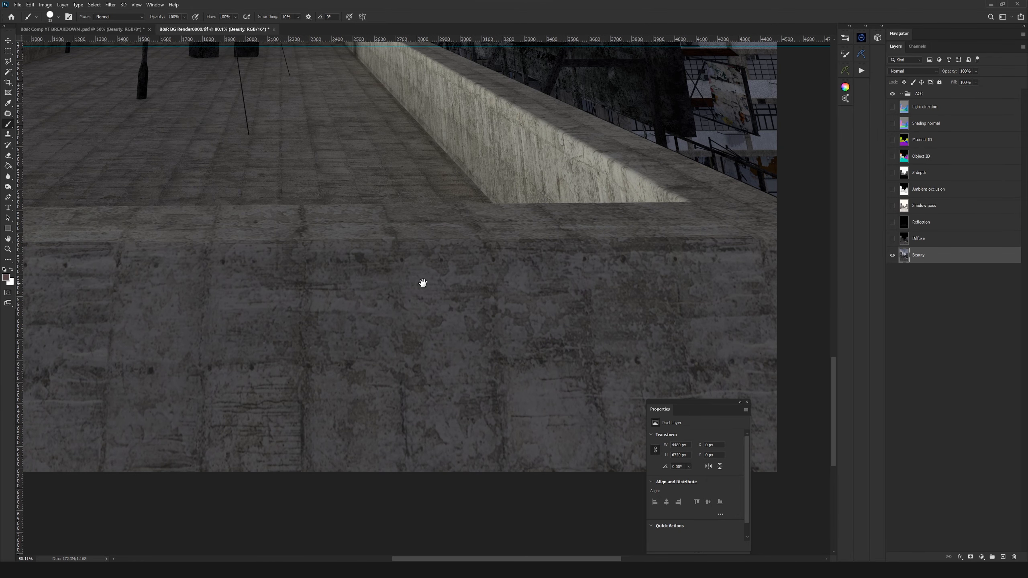
left_click_drag(346, 262, 489, 246)
scroll(429, 408, "down", 4)
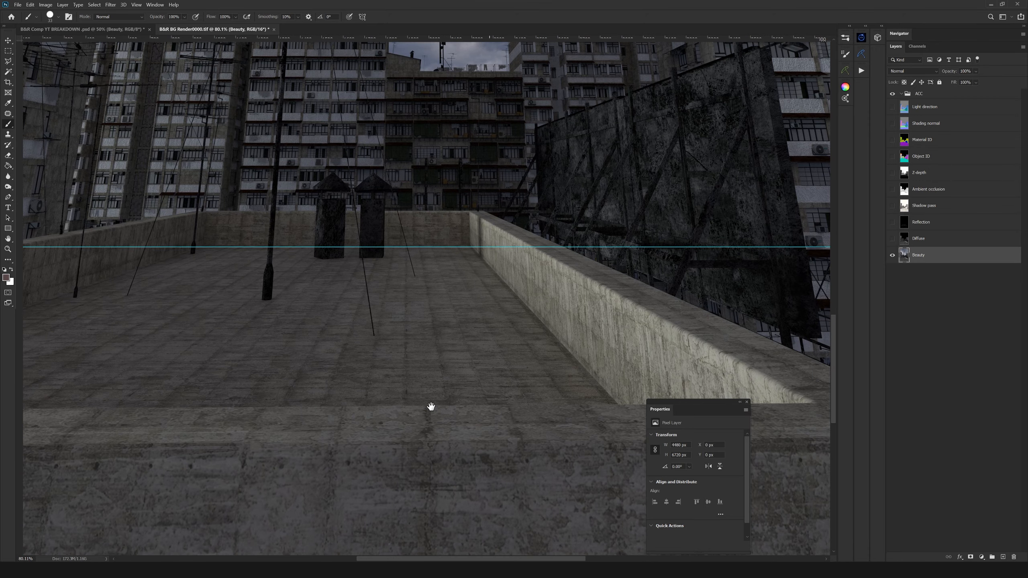
scroll(359, 213, "up", 4)
left_click_drag(494, 269, 524, 269)
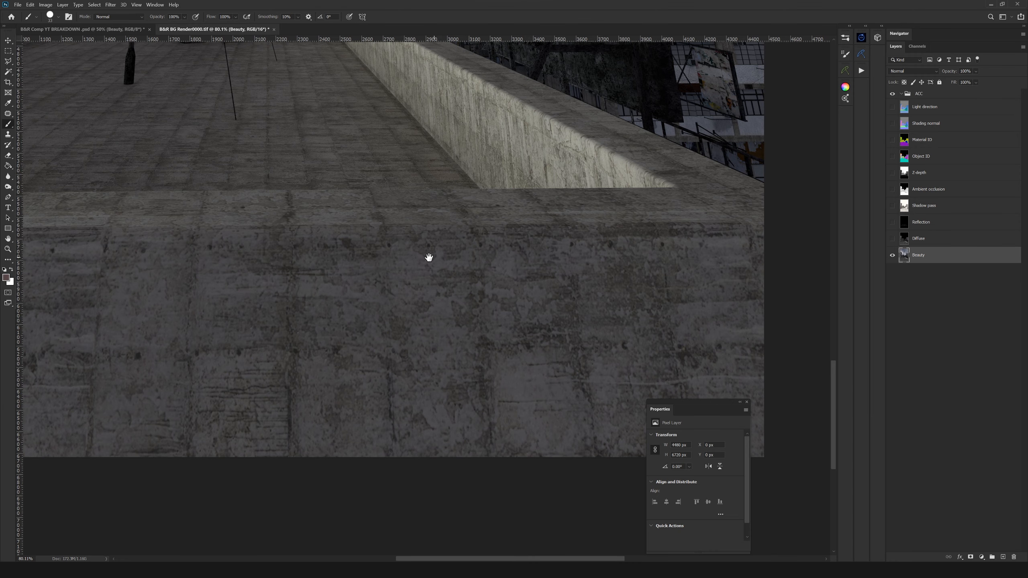
scroll(463, 278, "down", 5)
scroll(457, 278, "up", 3)
scroll(461, 298, "down", 2)
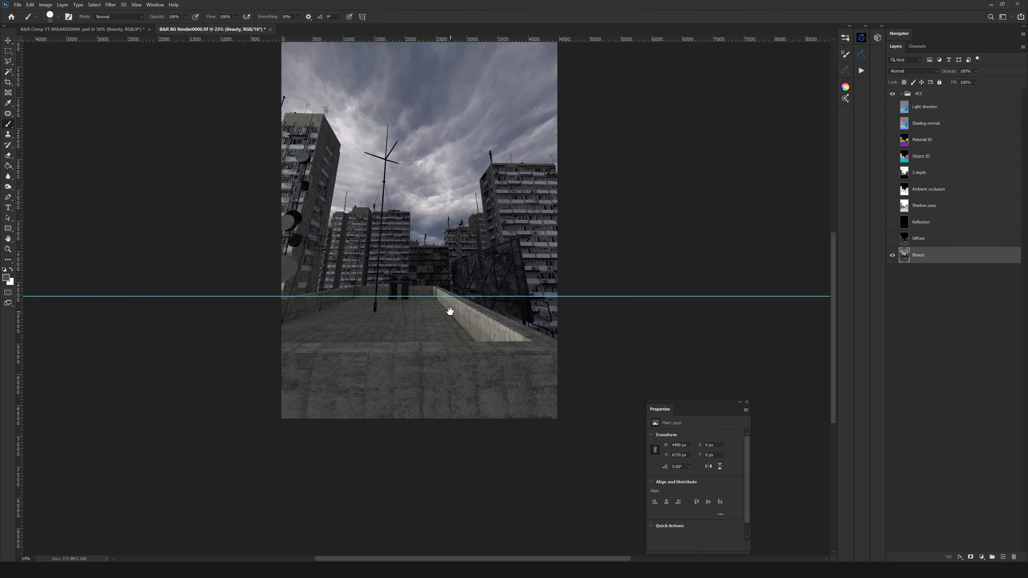
left_click_drag(450, 311, 458, 364)
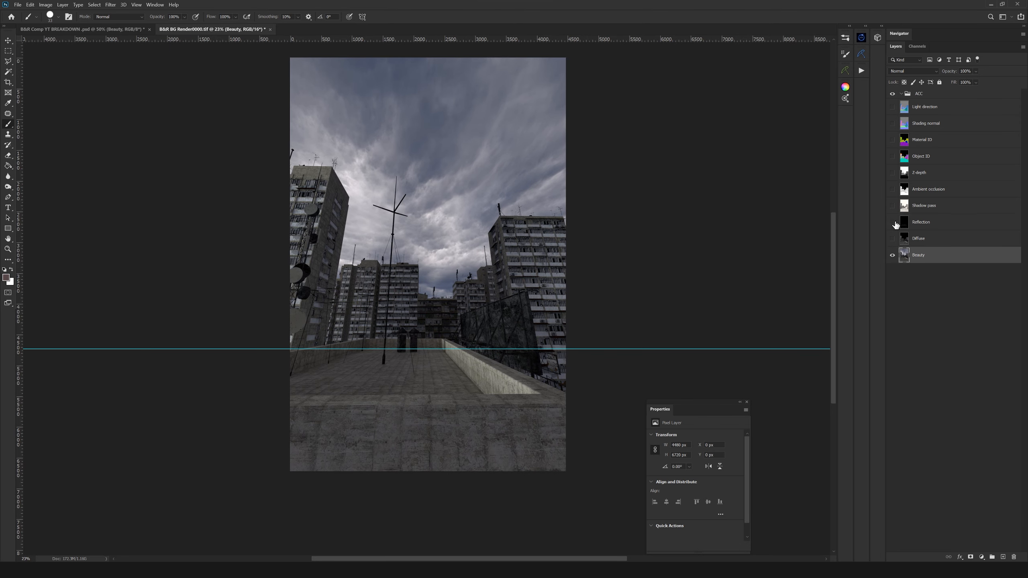
Show the Reflection pass over the render, look at the parapet corner and select the Reflection layer
left_click(893, 222)
left_click_drag(531, 384, 487, 335)
scroll(532, 330, "up", 5)
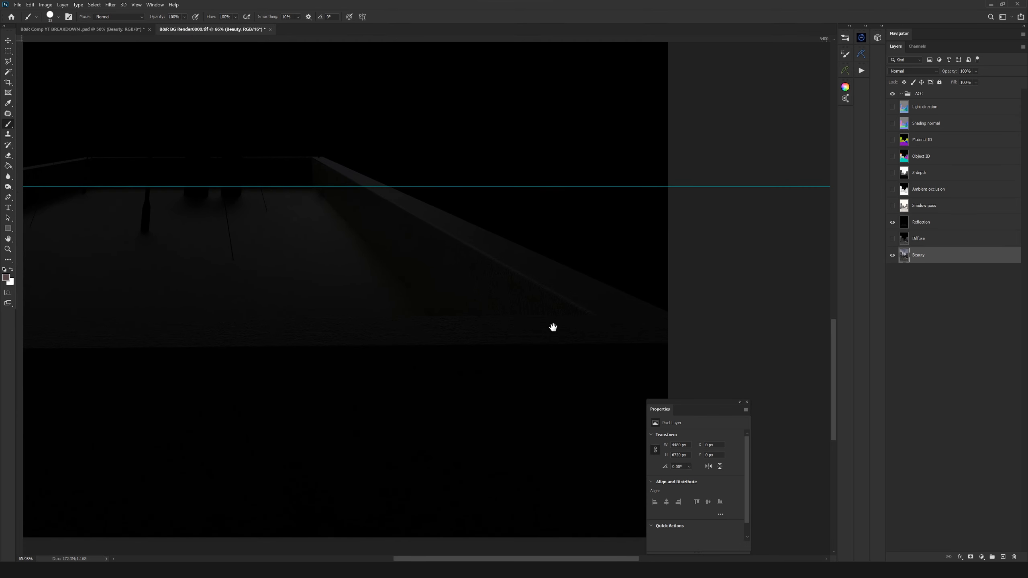
left_click_drag(553, 328, 588, 308)
left_click(928, 223)
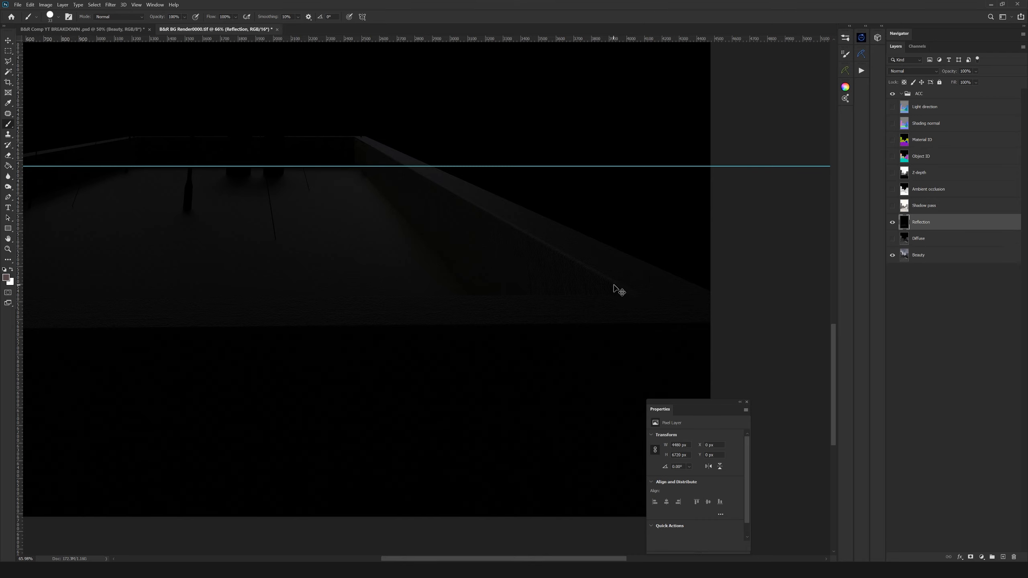
Preview the Reflection layer in Levels with the input white point at 51, inspect the ledge and rooftop reflections, and discard the adjustment
key("ctrl+l")
left_click_drag(713, 366, 636, 367)
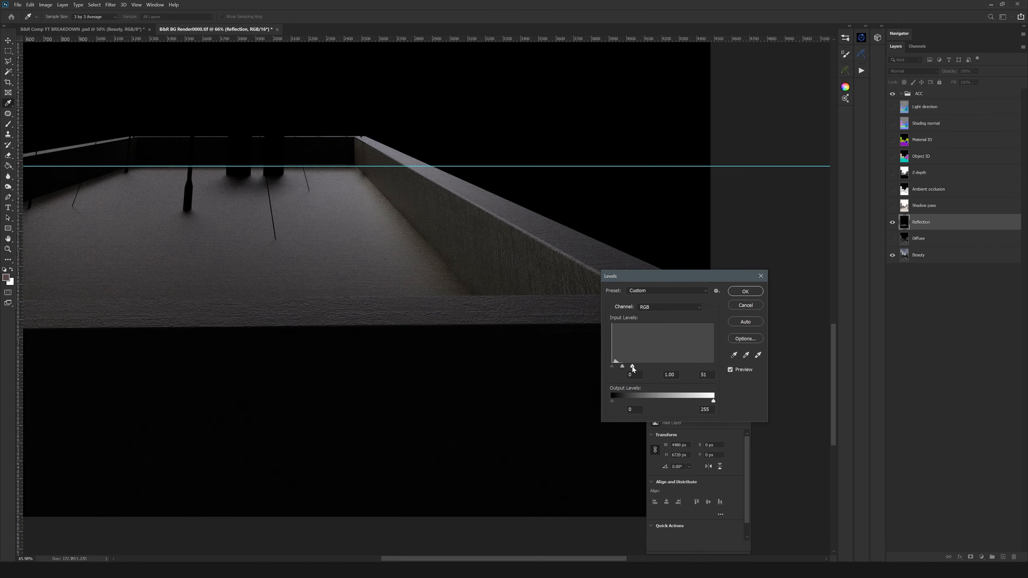
left_click_drag(465, 307, 433, 274)
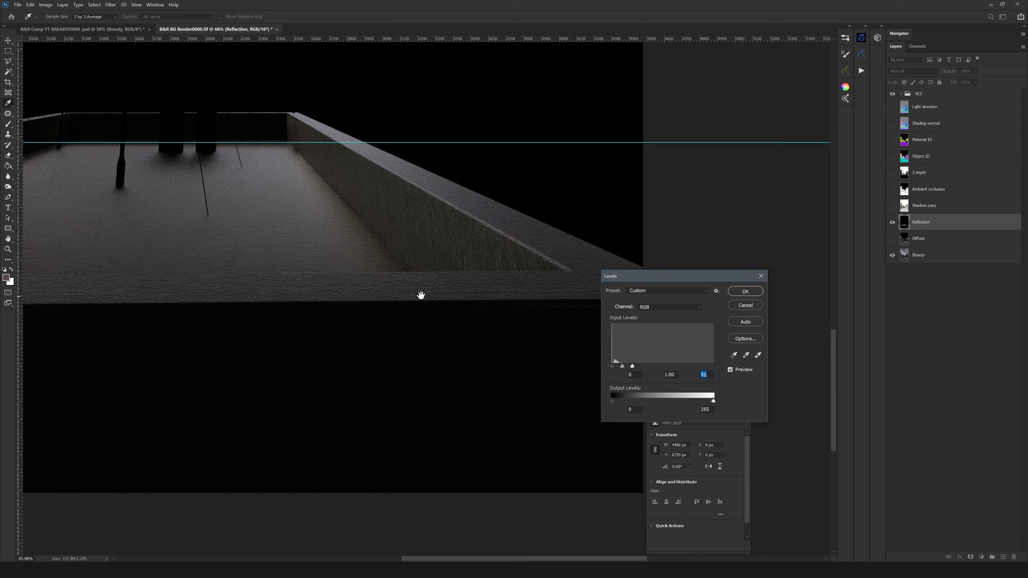
scroll(453, 303, "up", 5)
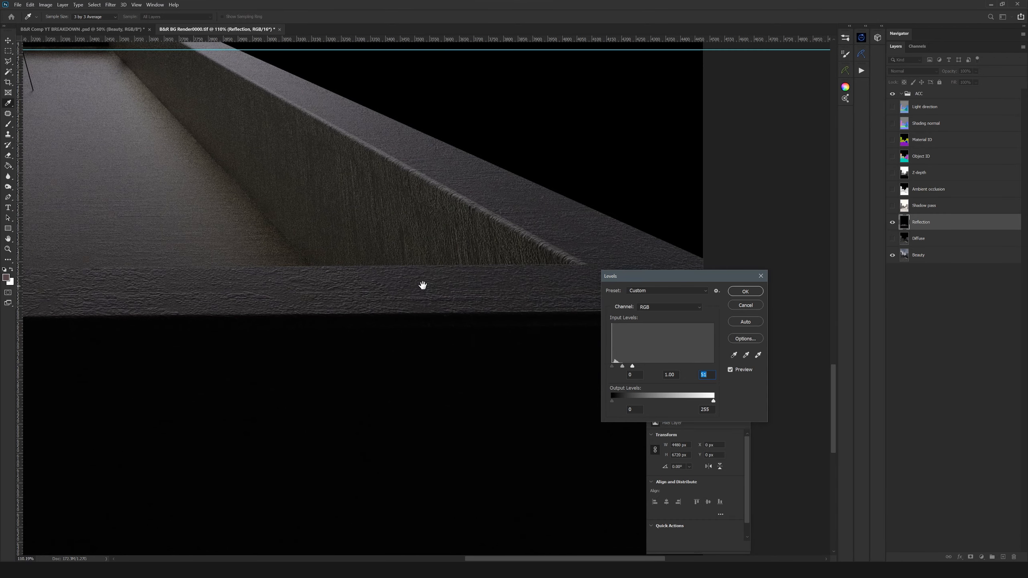
left_click_drag(490, 281, 377, 324)
scroll(429, 261, "left", 3)
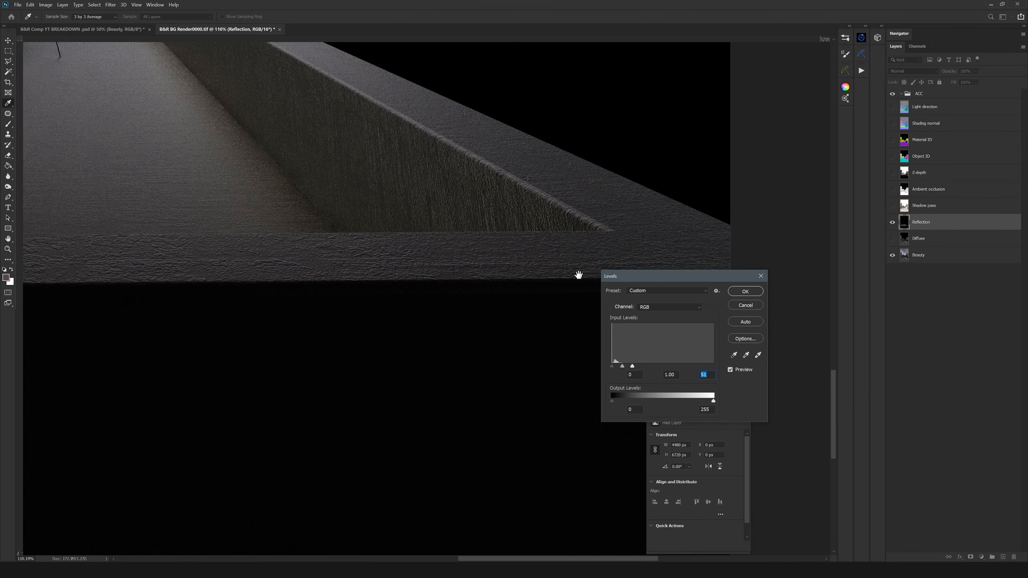
scroll(427, 267, "down", 6)
scroll(518, 301, "left", 2)
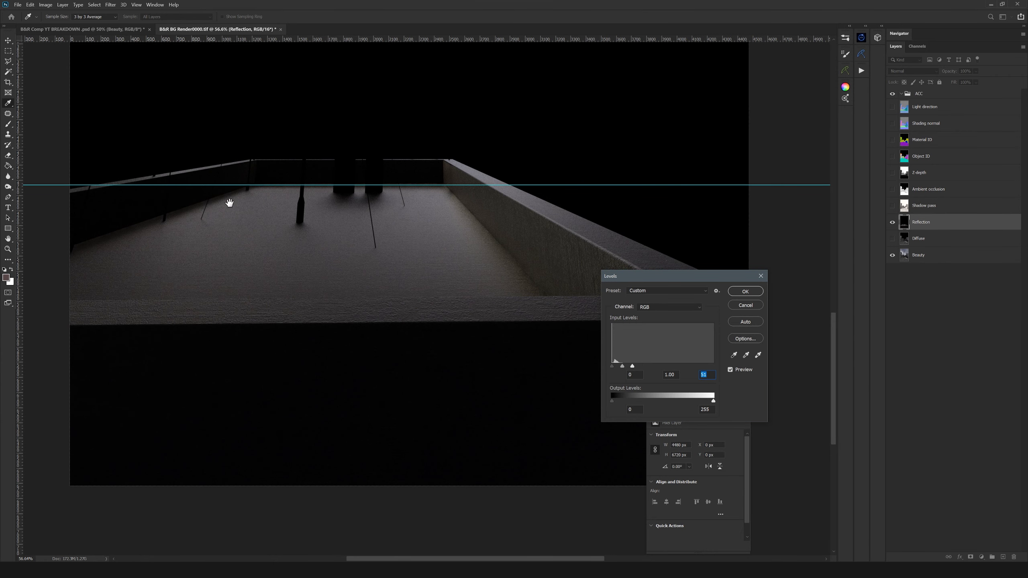
left_click_drag(341, 265, 337, 301)
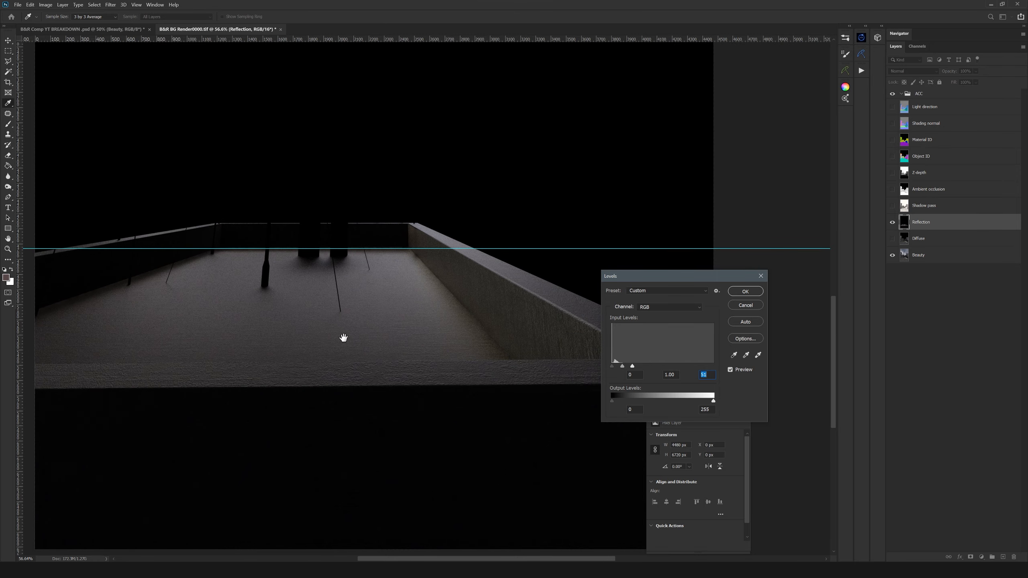
scroll(378, 292, "down", 3)
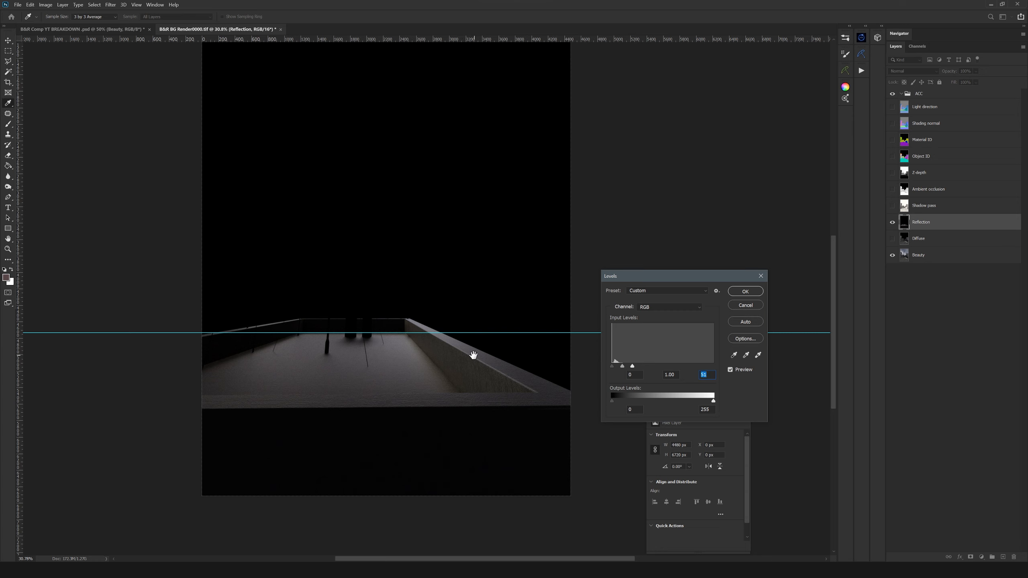
left_click(737, 306)
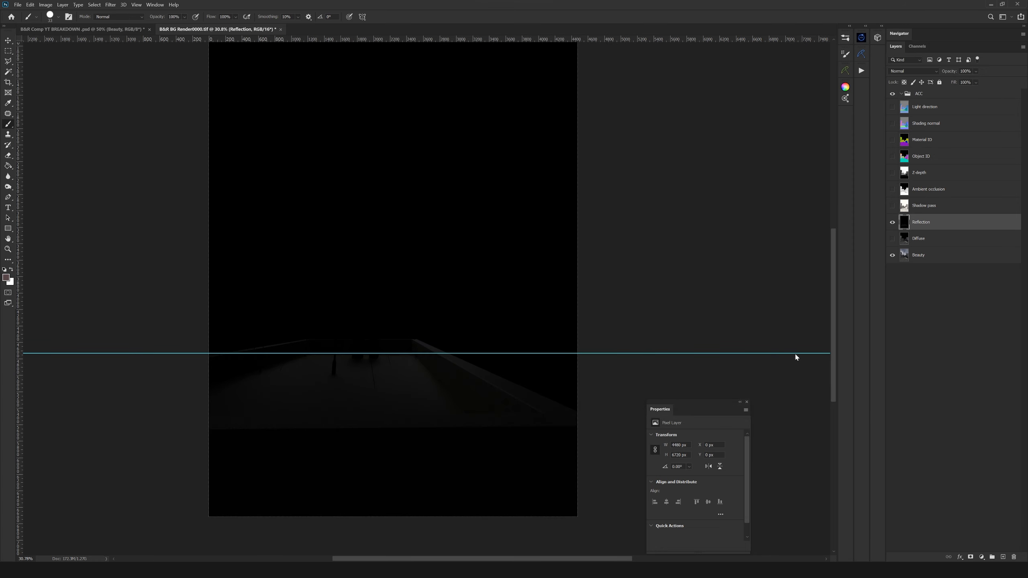
Review the render passes from Diffuse up to Object ID, leaving only the Beauty layer shown
left_click_drag(438, 316, 533, 296)
left_click(893, 222)
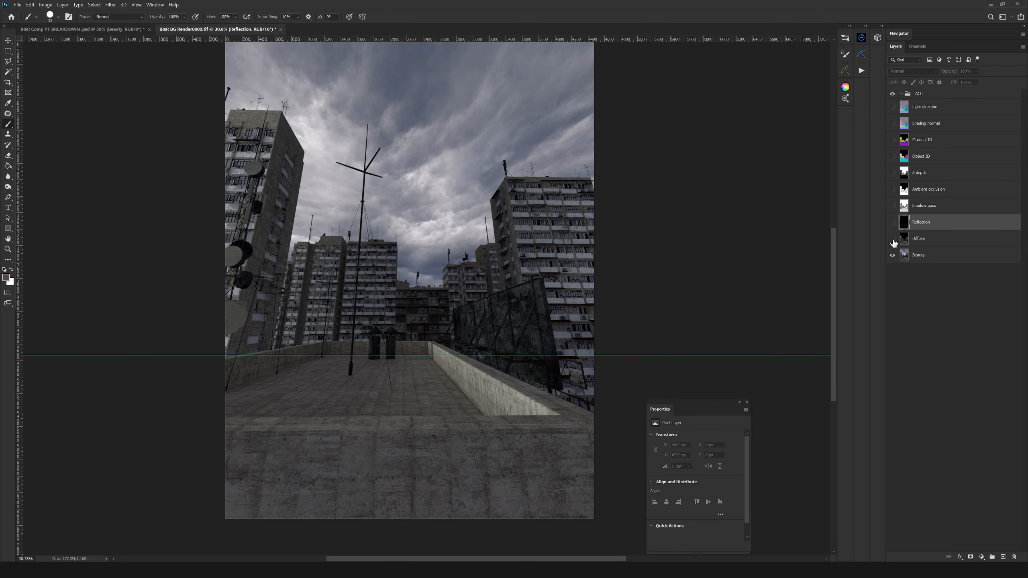
left_click(892, 238)
left_click_drag(892, 224, 894, 170)
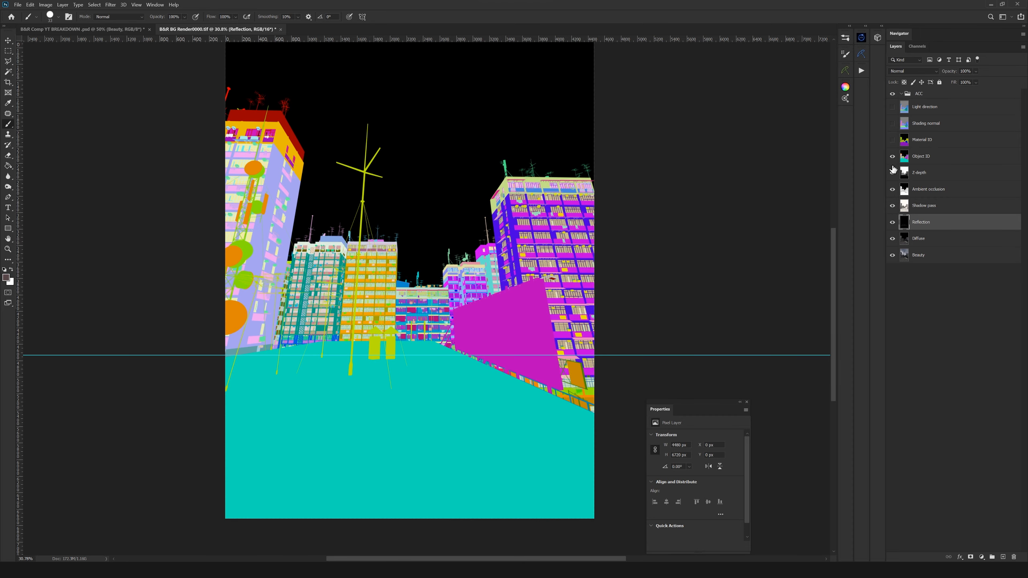
left_click(893, 222)
left_click(893, 238)
mouse_move(429, 298)
left_mouse_down()
mouse_move(475, 312)
mouse_move(469, 288)
mouse_move(434, 302)
left_mouse_up()
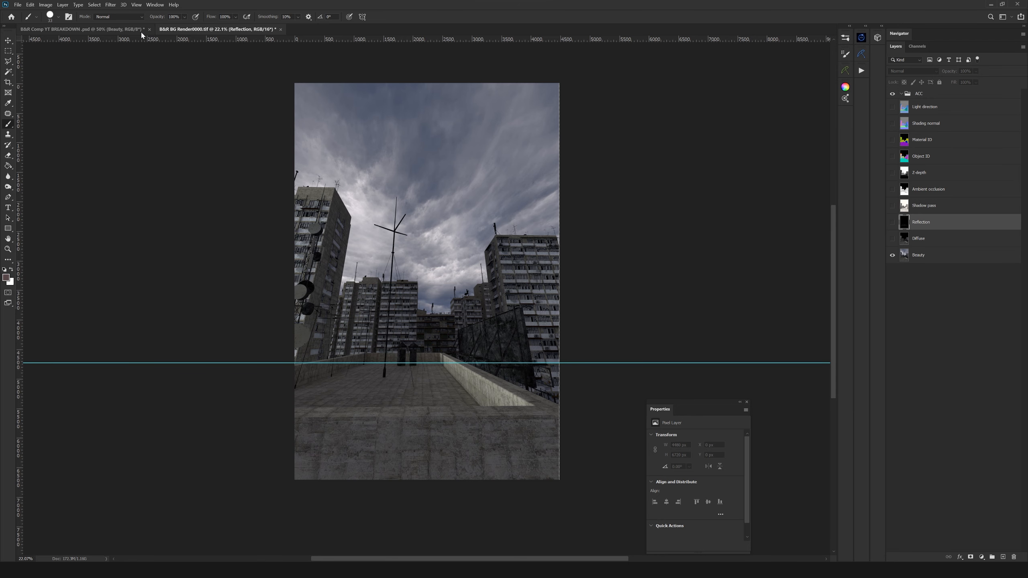
Switch to the B&R Comp YT BREAKDOWN.psd document and examine the Beauty render of the rooftop and buildings
key("ctrl+Tab")
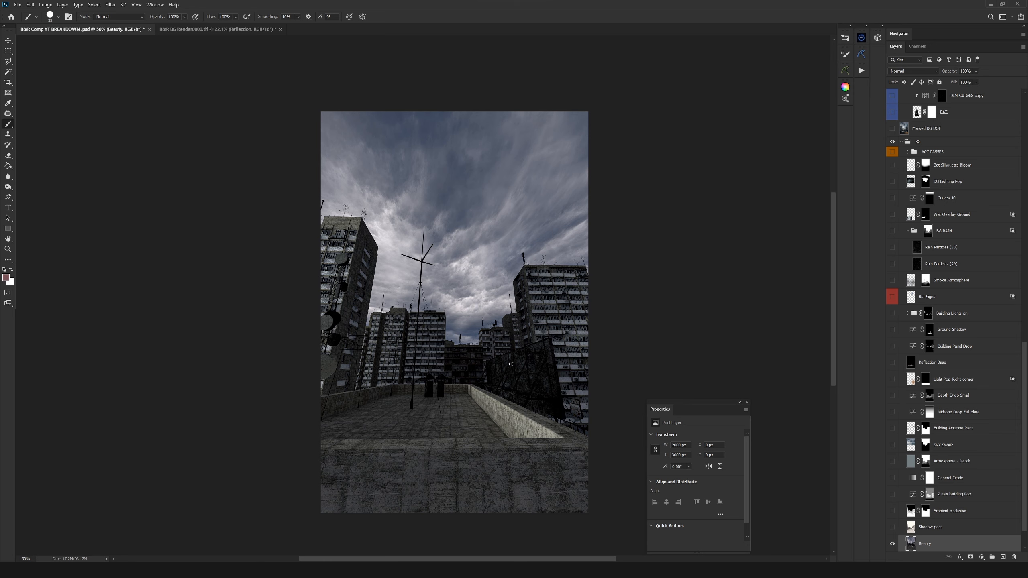
left_click_drag(489, 309, 453, 281)
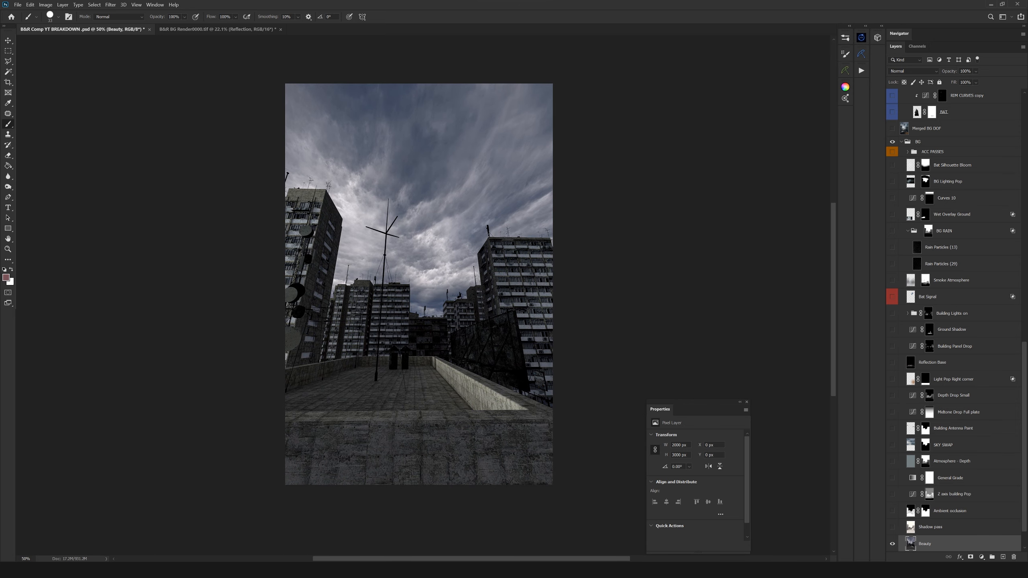
scroll(956, 404, "down", 1)
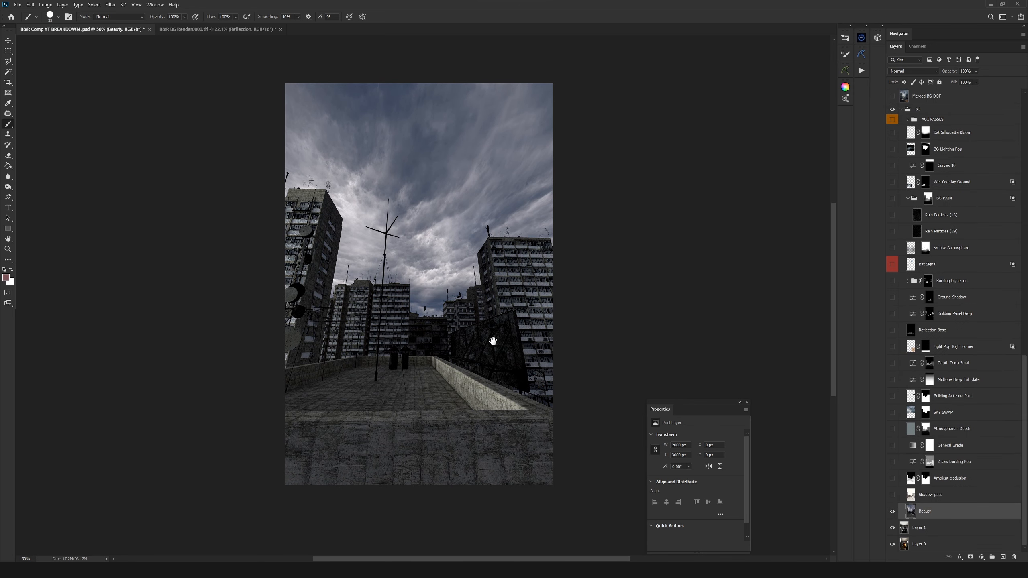
left_click_drag(495, 339, 500, 342)
left_click_drag(506, 384, 520, 348)
left_click_drag(526, 419, 516, 386)
left_click_drag(526, 331, 506, 363)
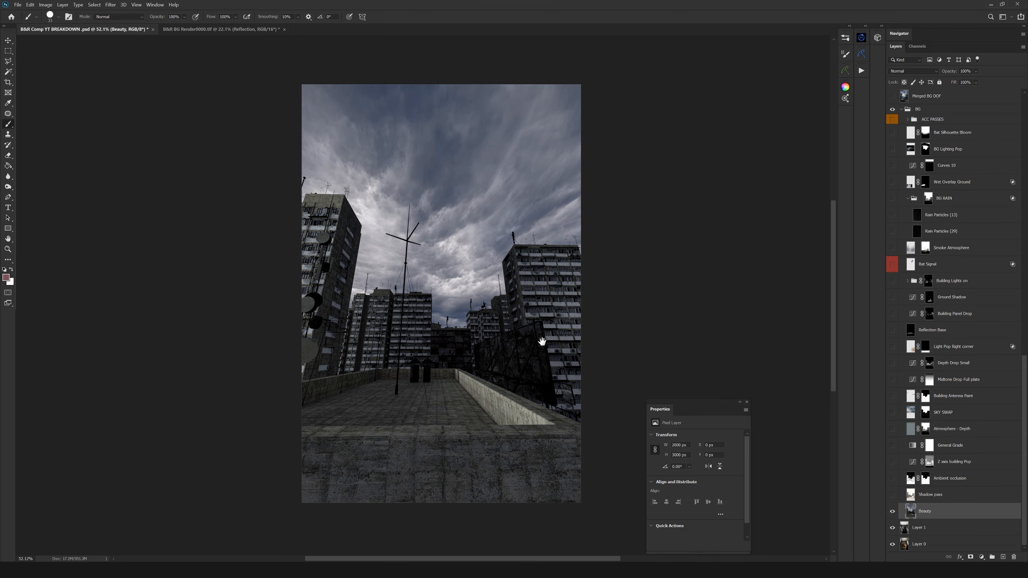
left_click_drag(542, 341, 519, 333)
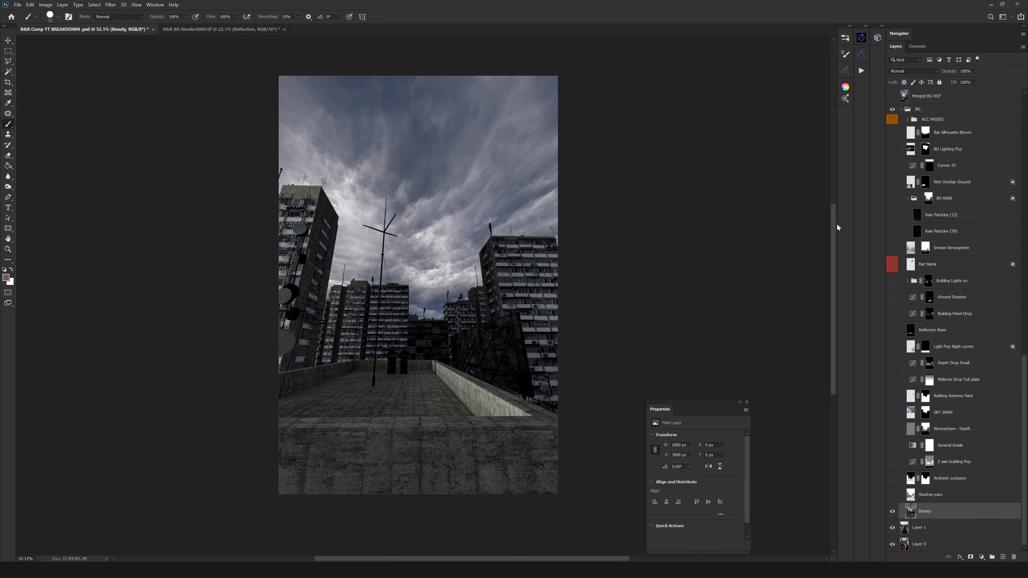
left_click_drag(447, 330, 490, 390)
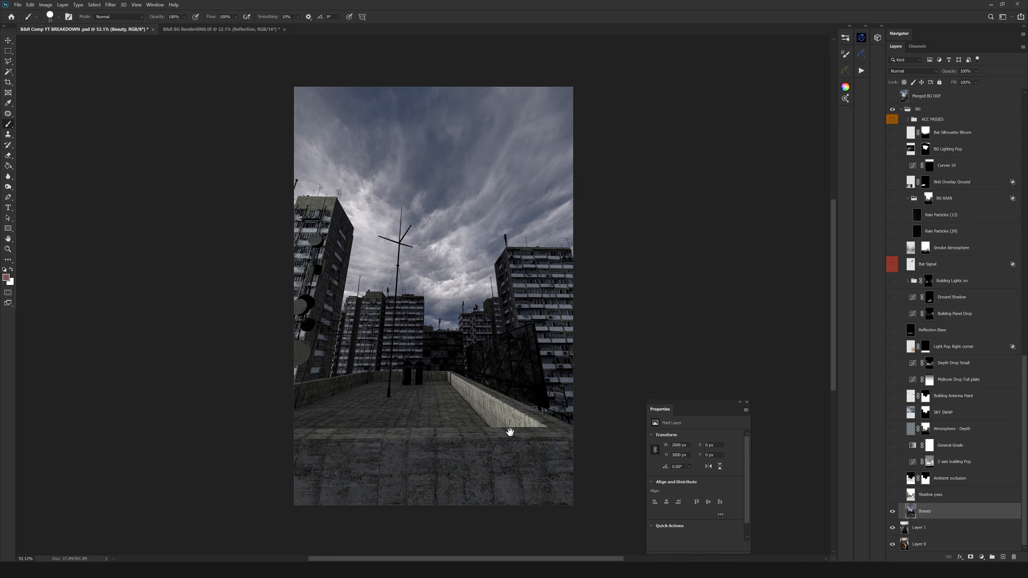
left_click_drag(489, 349, 544, 363)
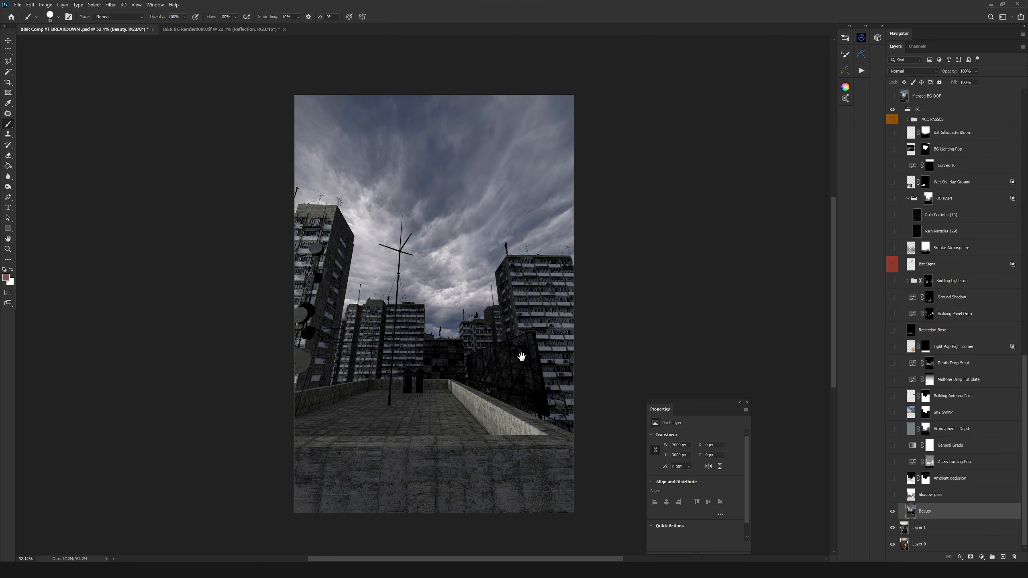
Inspect the concrete ledge and parapet of the Beauty render at close range, and return to the full image
scroll(495, 427, "down", 2)
scroll(512, 424, "up", 5)
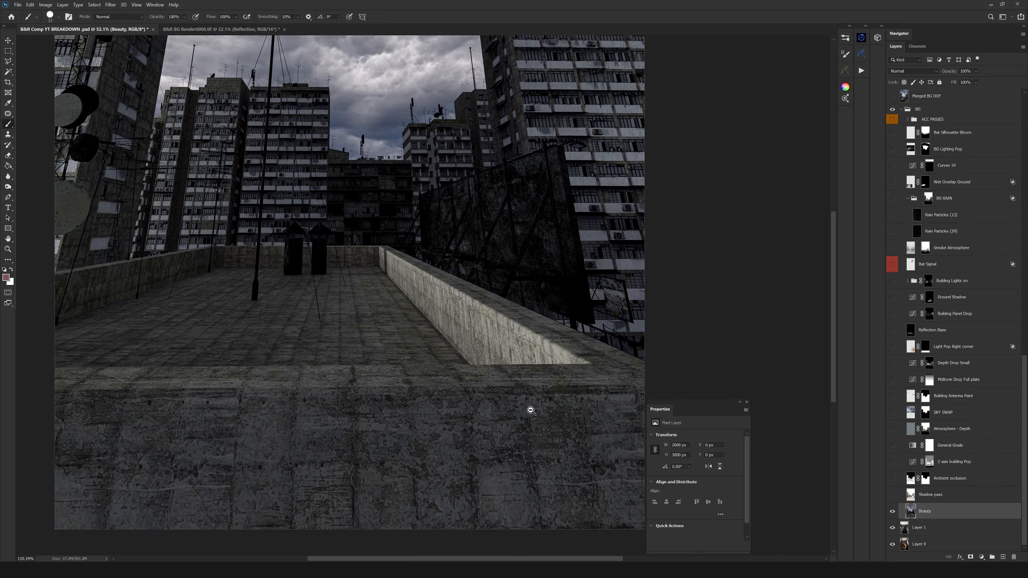
scroll(486, 340, "down", 4)
scroll(406, 340, "down", 1)
scroll(427, 320, "up", 1)
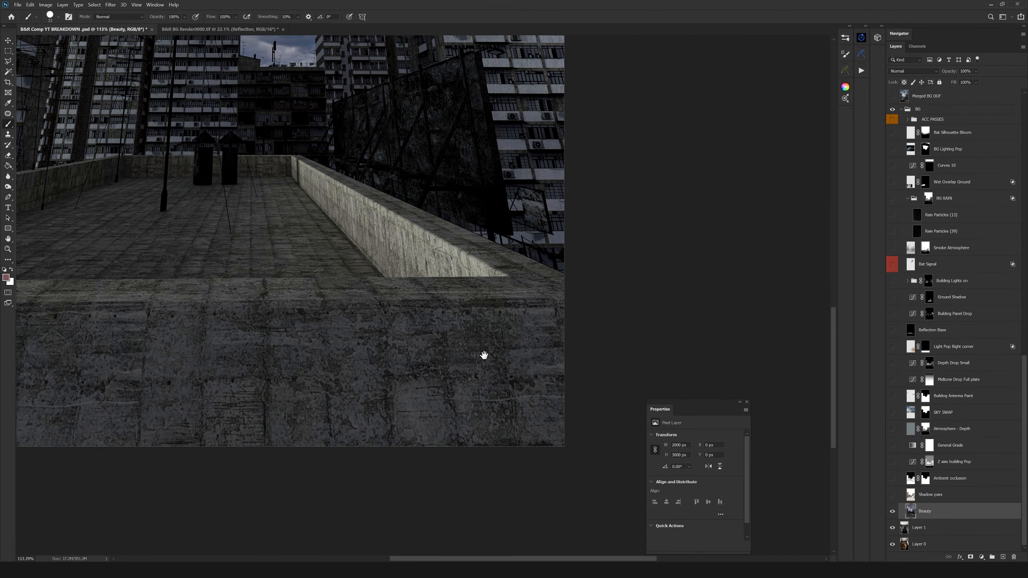
scroll(508, 338, "up", 1)
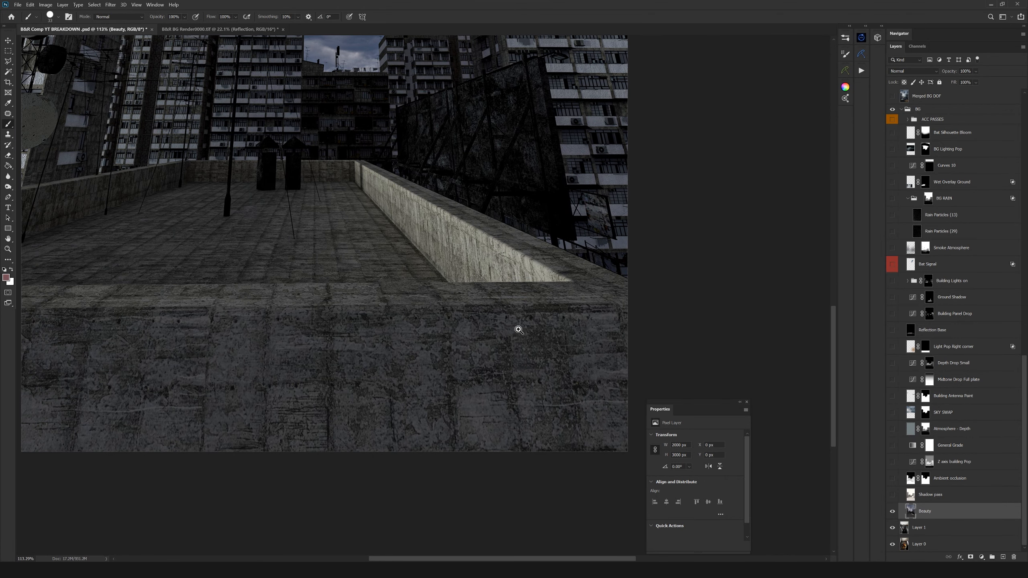
scroll(507, 332, "up", 3)
scroll(500, 349, "down", 5)
Show the Shadow pass layer above Beauty and compare the render with and without it
left_click(906, 498)
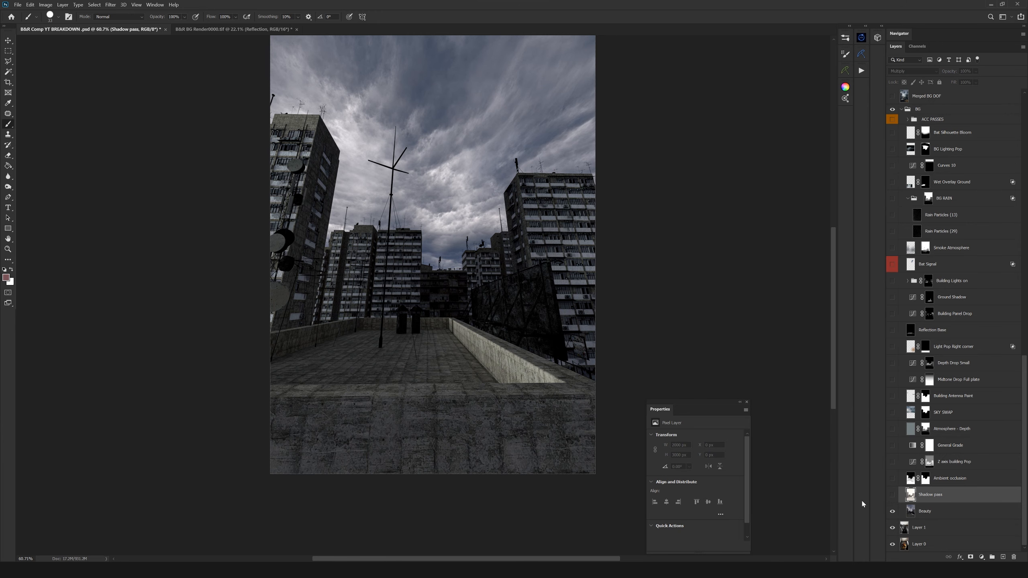
left_click(893, 495)
left_click_drag(572, 412, 608, 446)
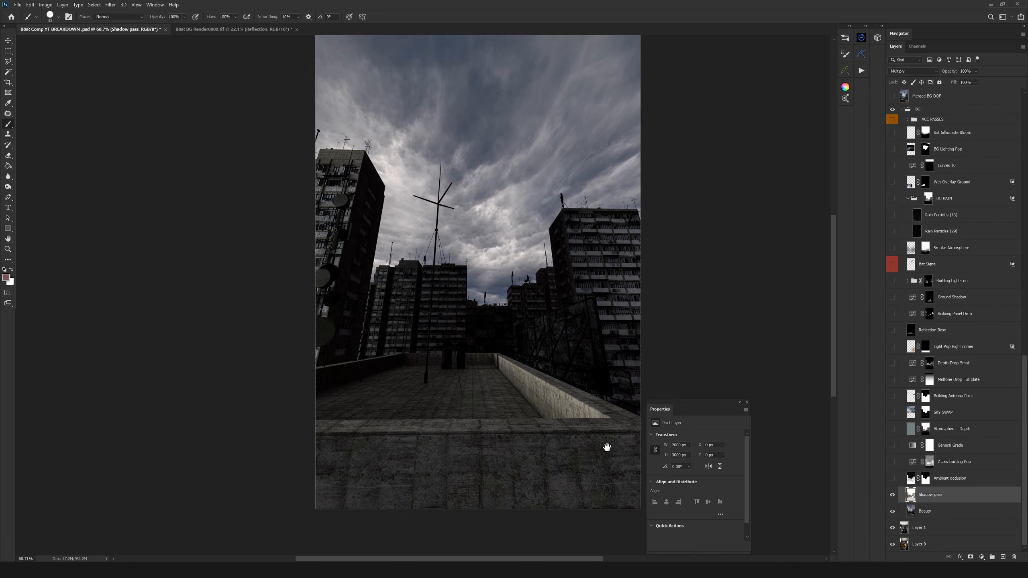
left_click(893, 495)
left_click(892, 494)
Show the Ambient occlusion layer and compare its effect on the parapet and rooftop floor at close range
left_click(893, 478)
left_click(950, 479)
scroll(510, 407, "up", 5)
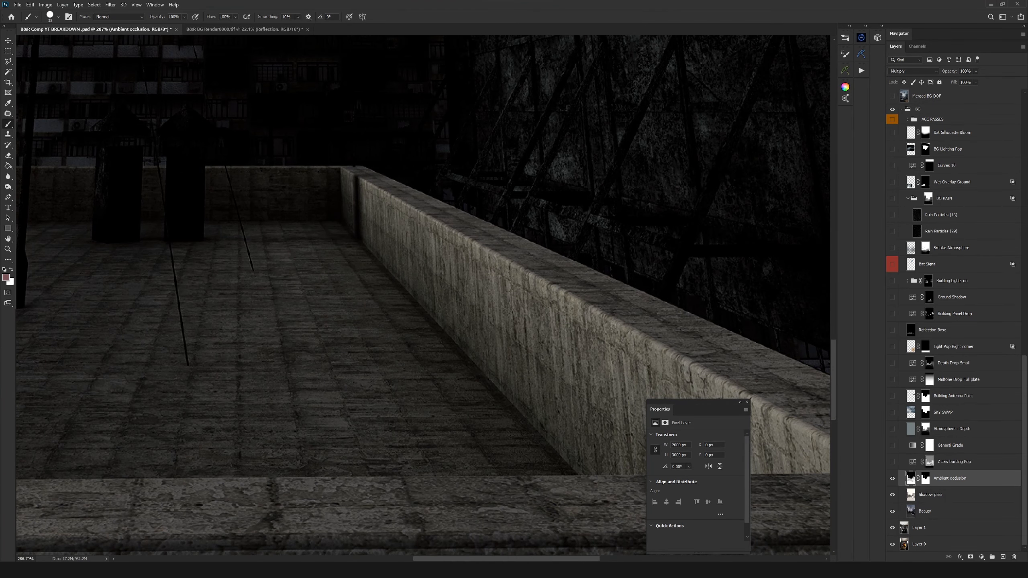
left_click(893, 479)
left_click(892, 479)
left_click_drag(326, 298, 544, 329)
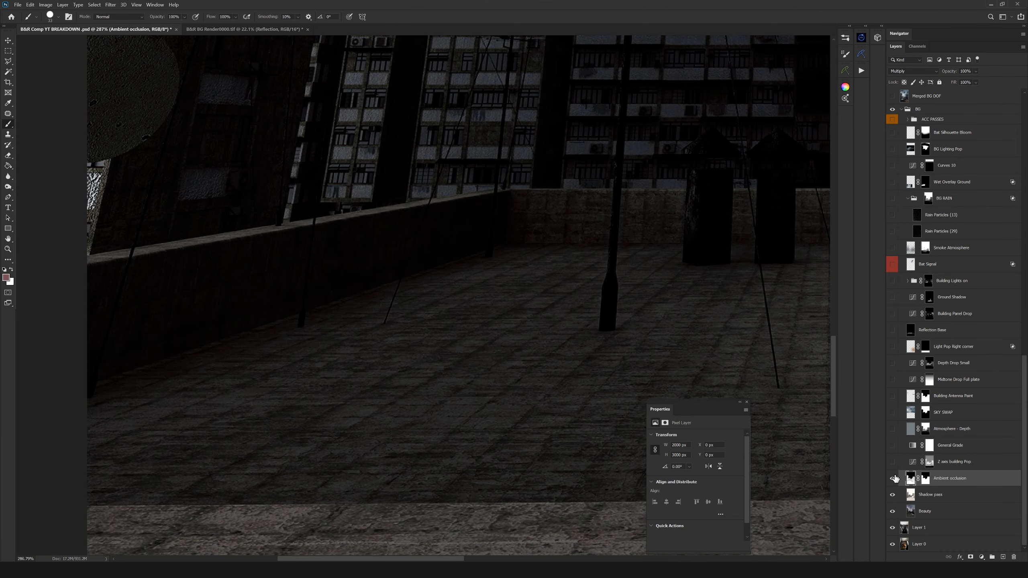
left_click_drag(551, 336, 504, 298)
scroll(504, 298, "down", 10)
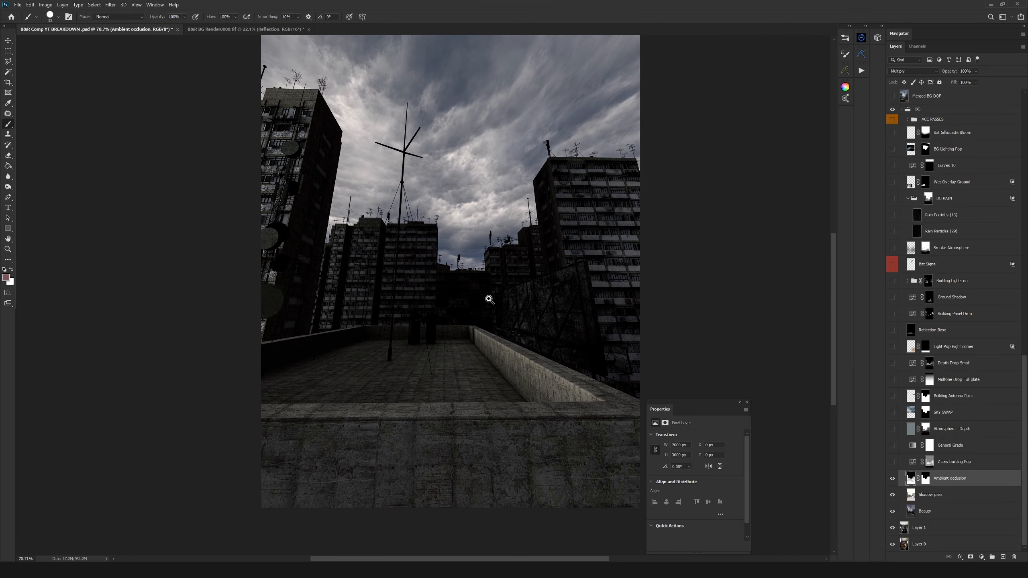
Show the Z axis building Pop curves layer and compare the buildings with and without it
left_click(905, 464)
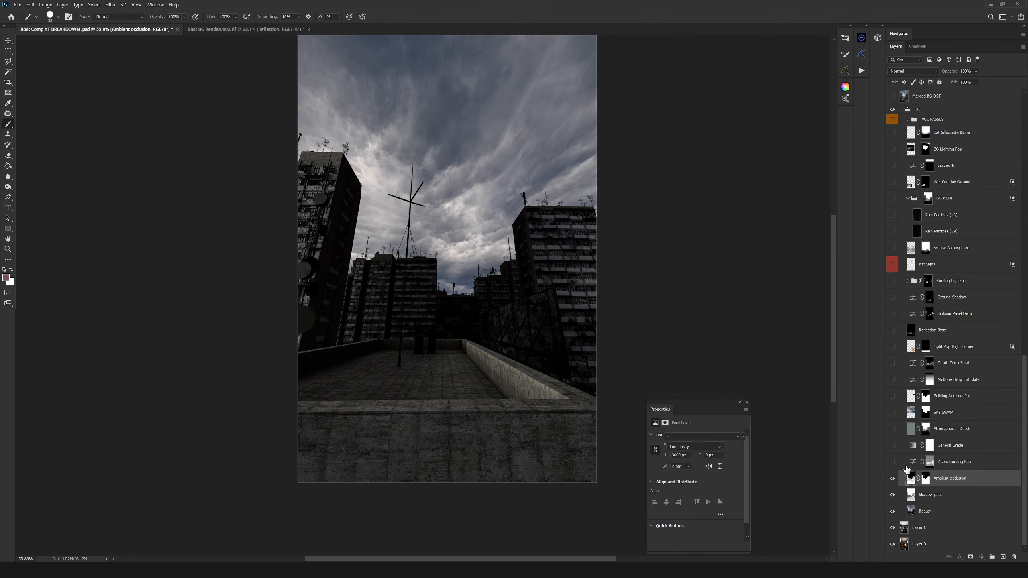
left_click(893, 464)
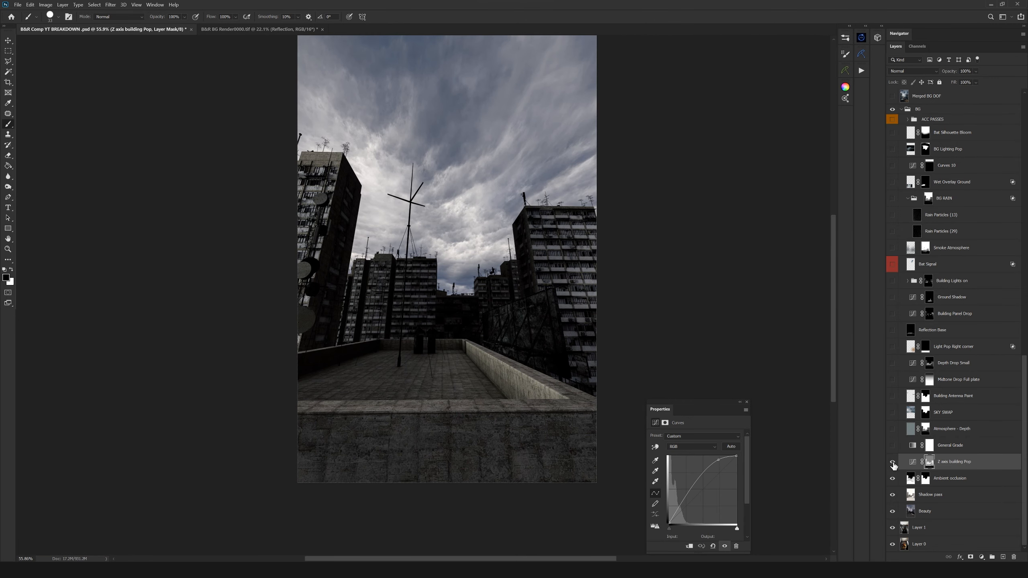
left_click(893, 464)
left_click(893, 464)
left_click(893, 464)
left_click(893, 464)
left_click_drag(478, 289, 480, 312)
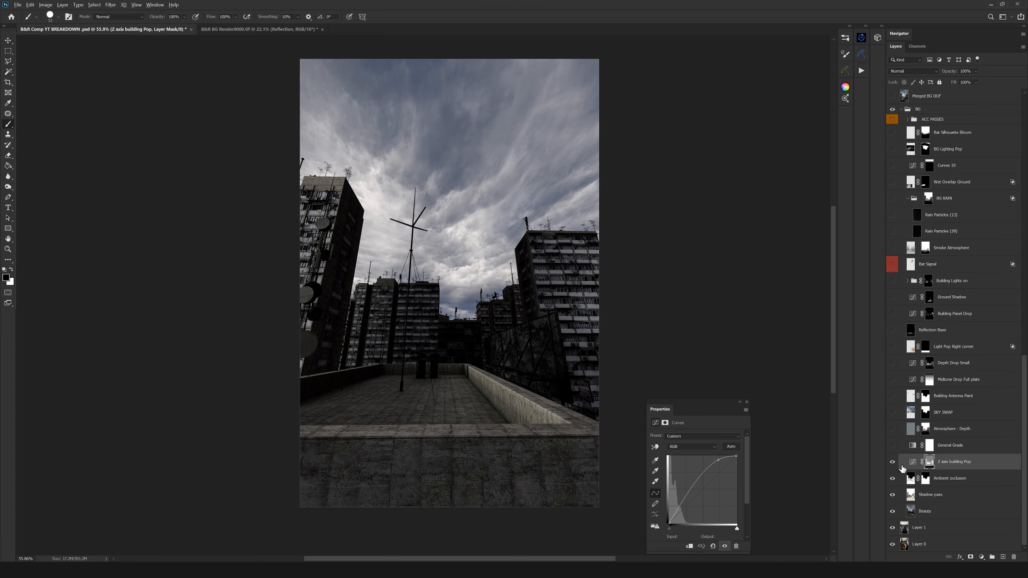
View the Z axis building Pop layer mask on its own, inspect its building faces and rooftop, and return to the composite
left_click_drag(929, 462, 924, 467)
left_click(928, 465, "alt")
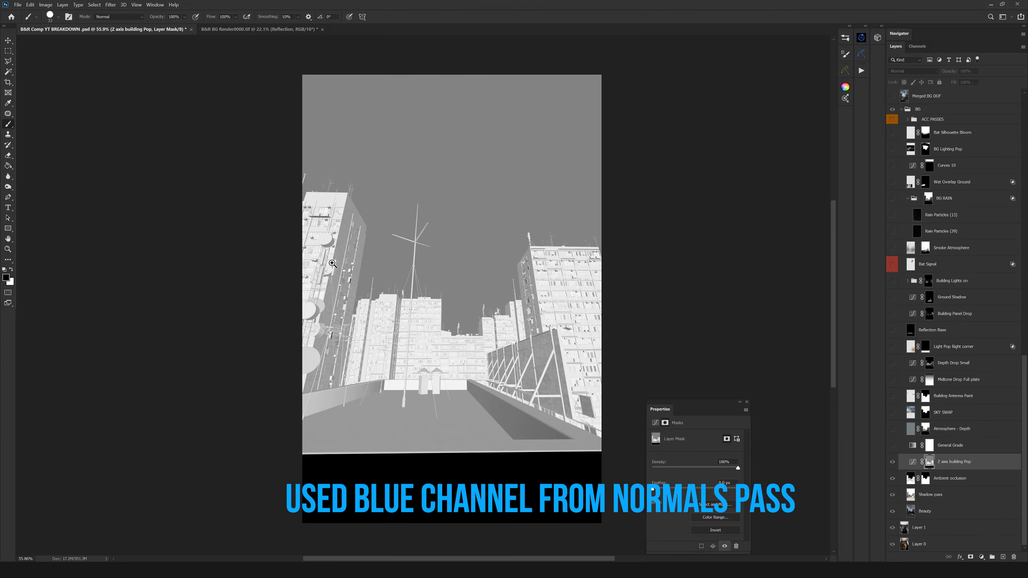
left_click_drag(326, 237, 355, 243)
scroll(354, 243, "down", 5)
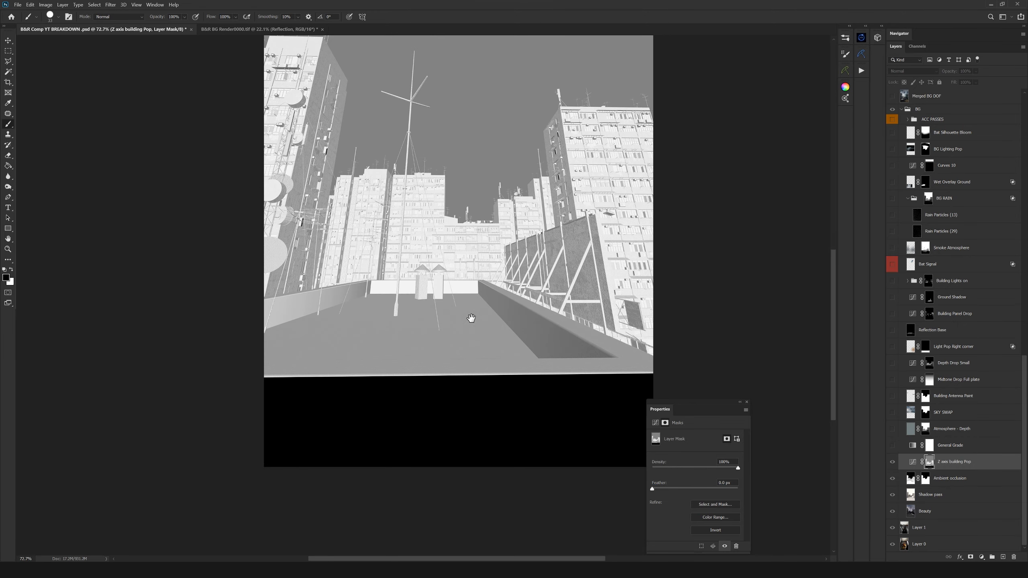
left_click_drag(471, 319, 427, 347)
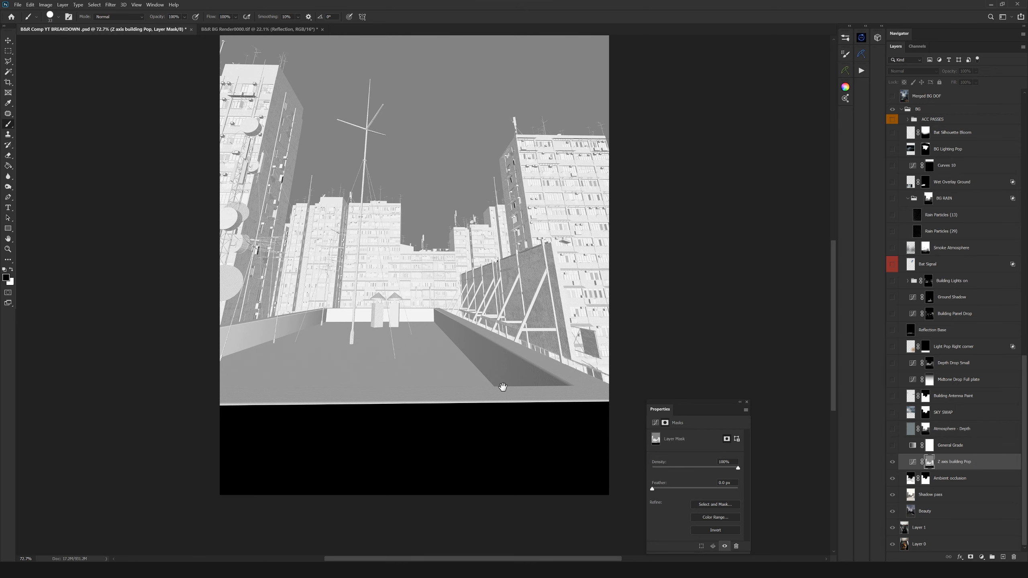
left_click_drag(527, 308, 501, 380)
left_click_drag(465, 326, 504, 332)
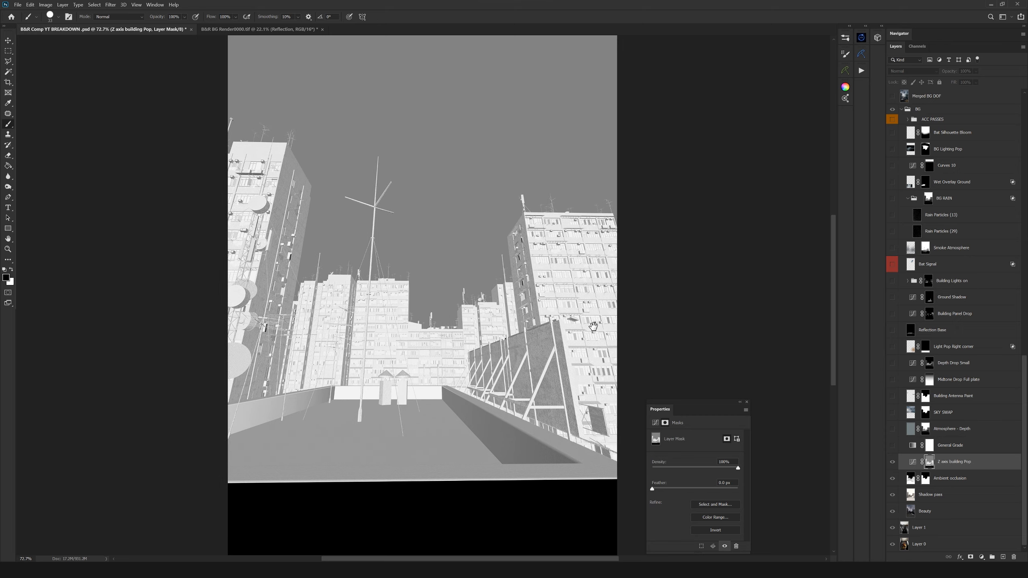
left_click(556, 256)
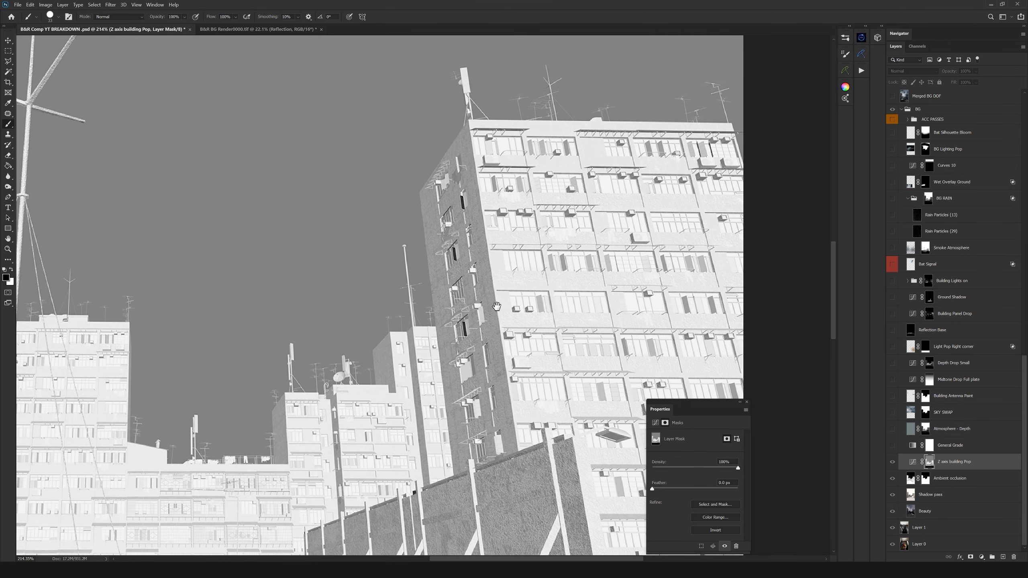
left_click(486, 293, "alt")
scroll(485, 293, "down", 6)
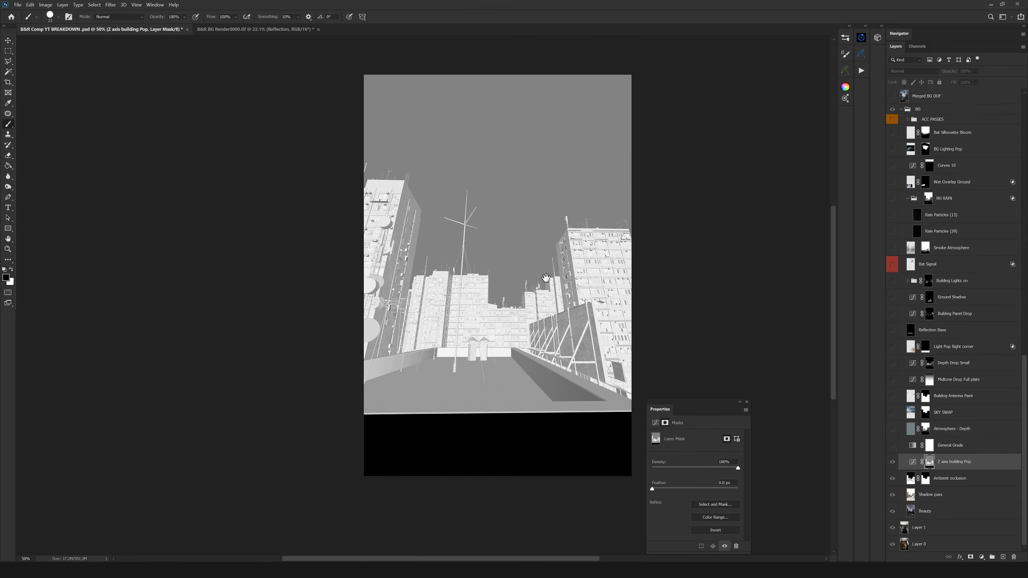
left_click_drag(513, 303, 509, 294)
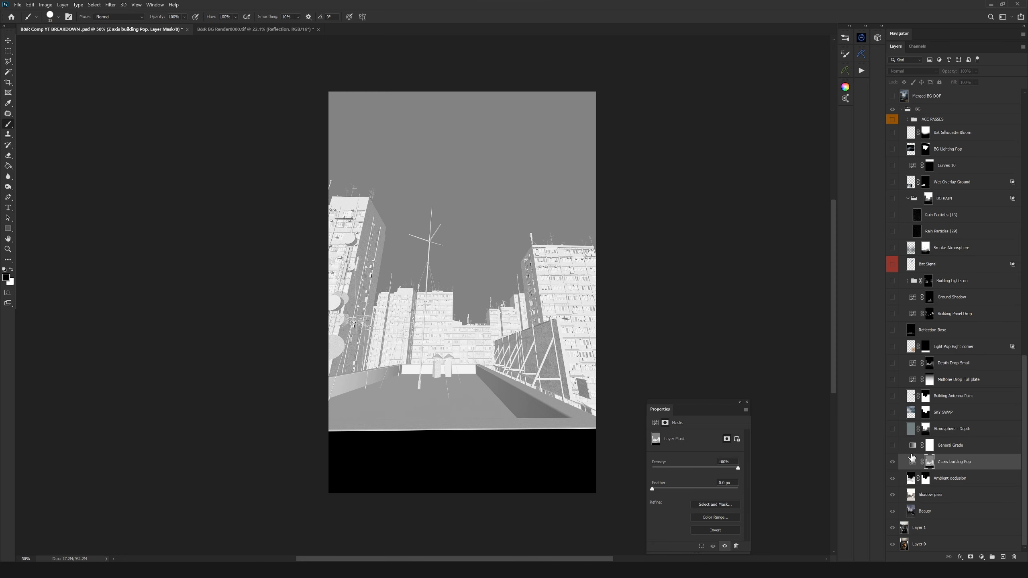
left_click(912, 464)
Show the General Grade gradient map layer and move its properties away from the image
left_click(912, 449)
scroll(769, 429, "up", 1)
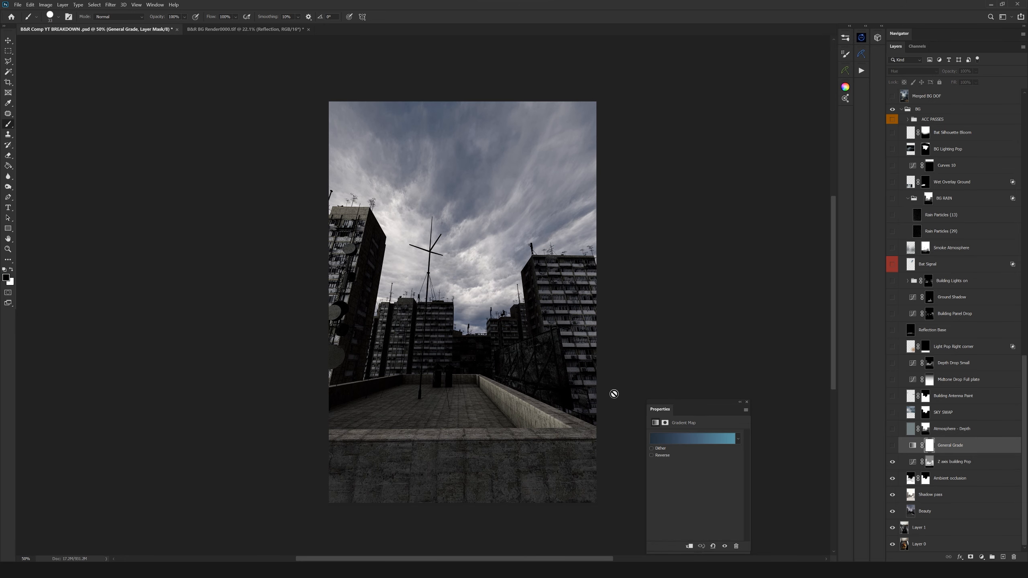
left_click(893, 446)
left_click_drag(698, 406, 753, 403)
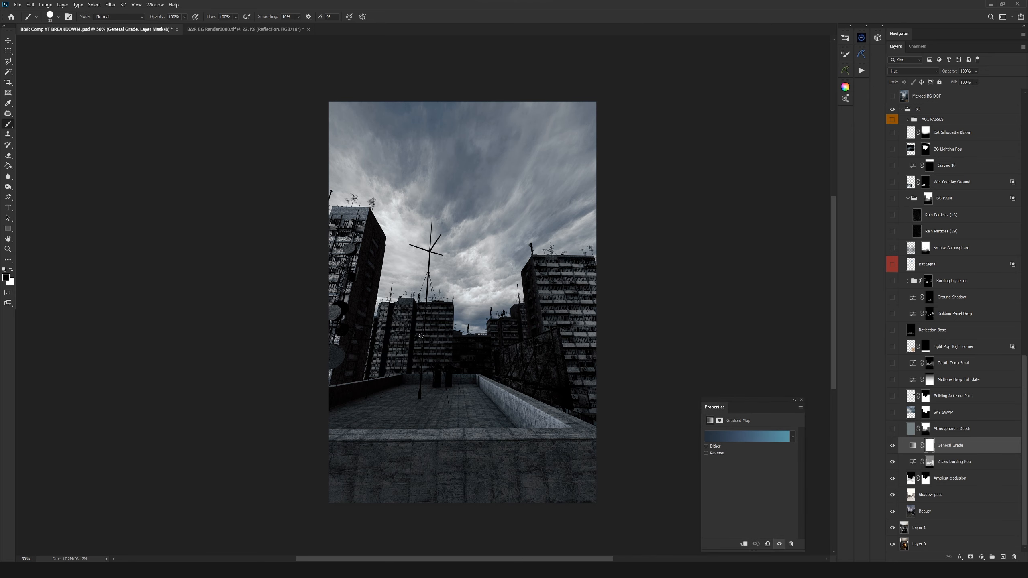
scroll(457, 310, "up", 1)
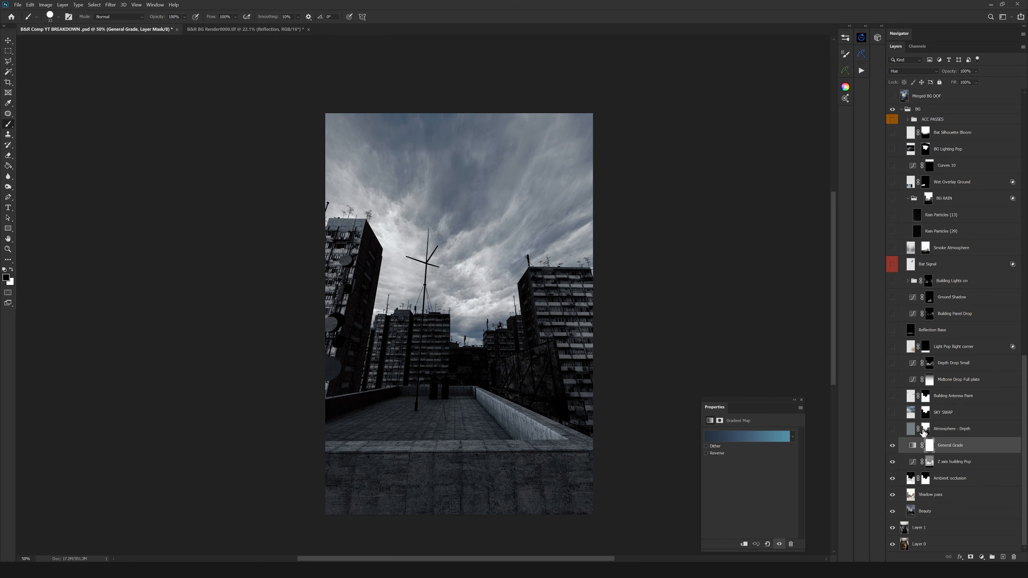
Select the Atmosphere - Depth layer and show it over the graded rooftop scene
left_click(910, 431)
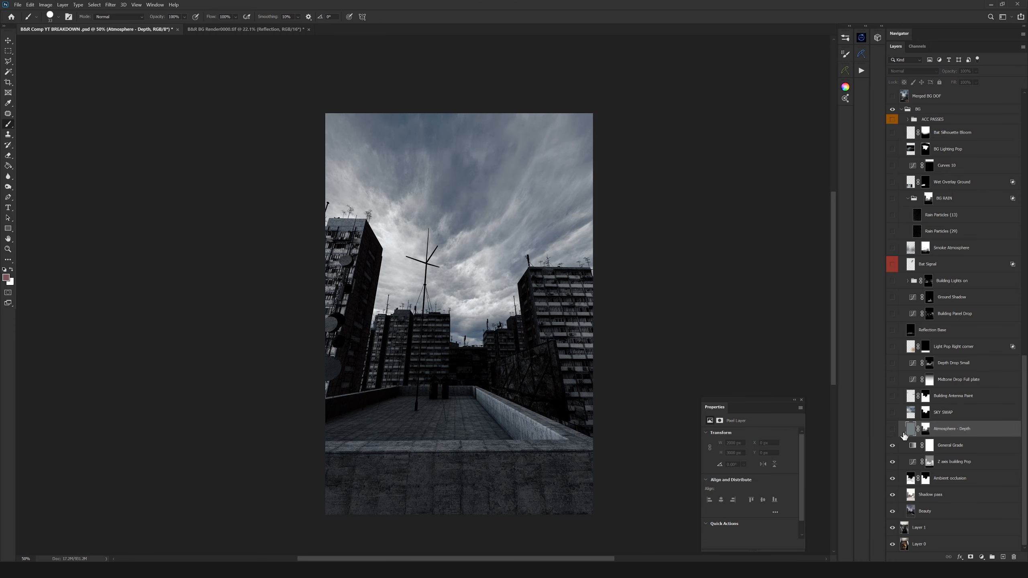
left_click(893, 429)
scroll(498, 376, "left", 2)
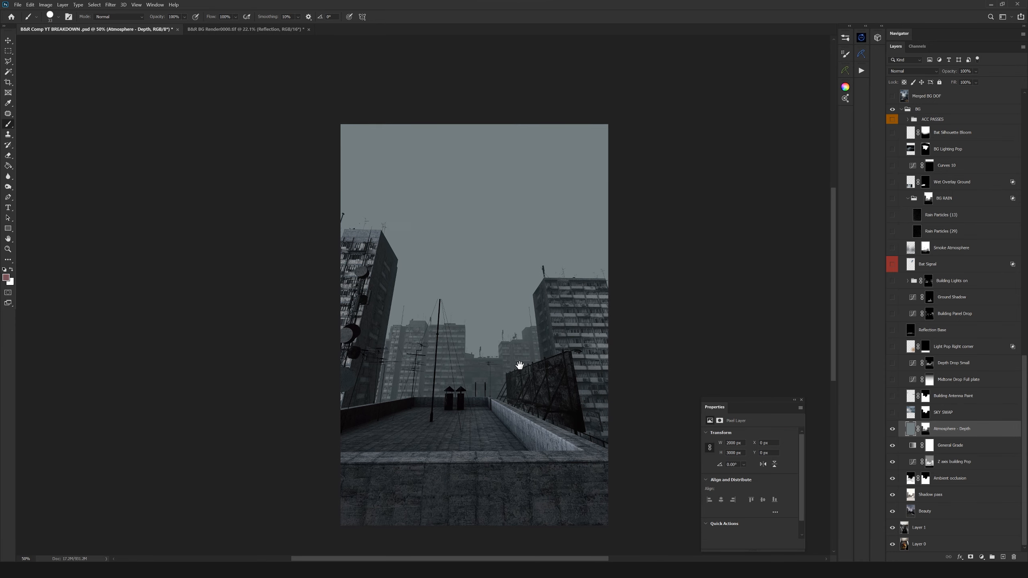
View the Atmosphere - Depth layer mask on its own, compare it with the hazy composite, and return to the layer's image
left_click(925, 430, "alt")
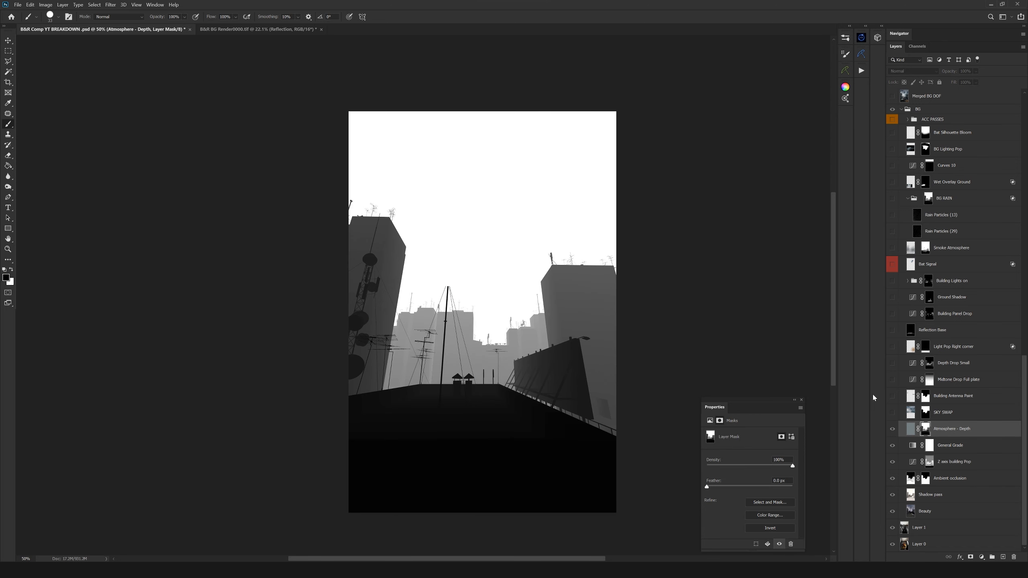
left_click(911, 431)
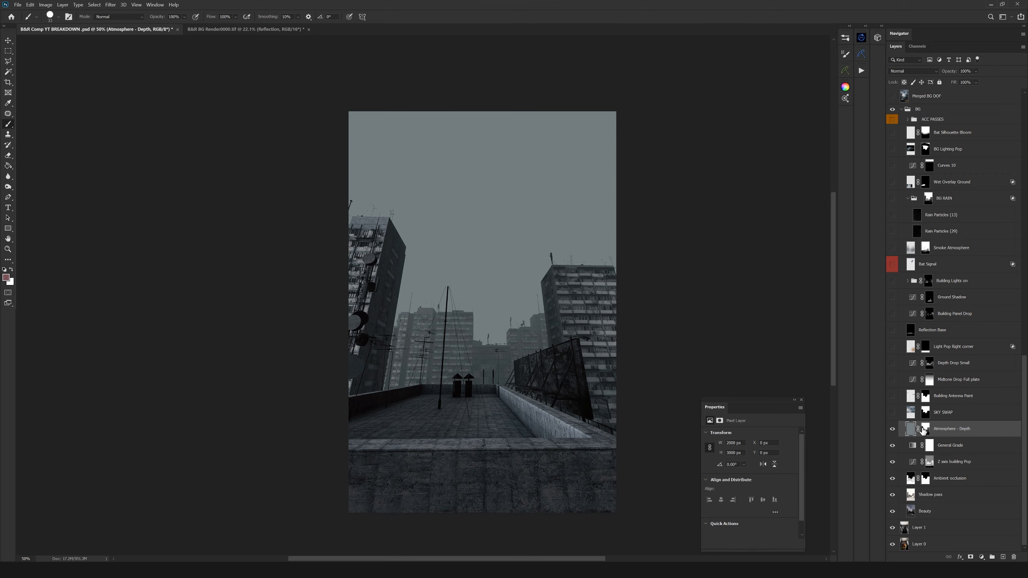
left_click(927, 431, "alt")
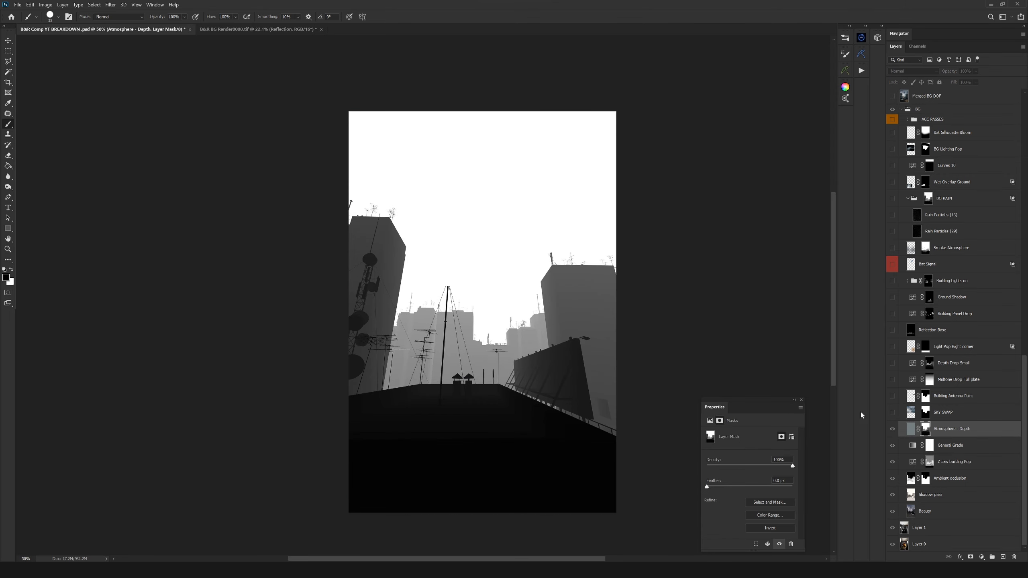
left_click(911, 431)
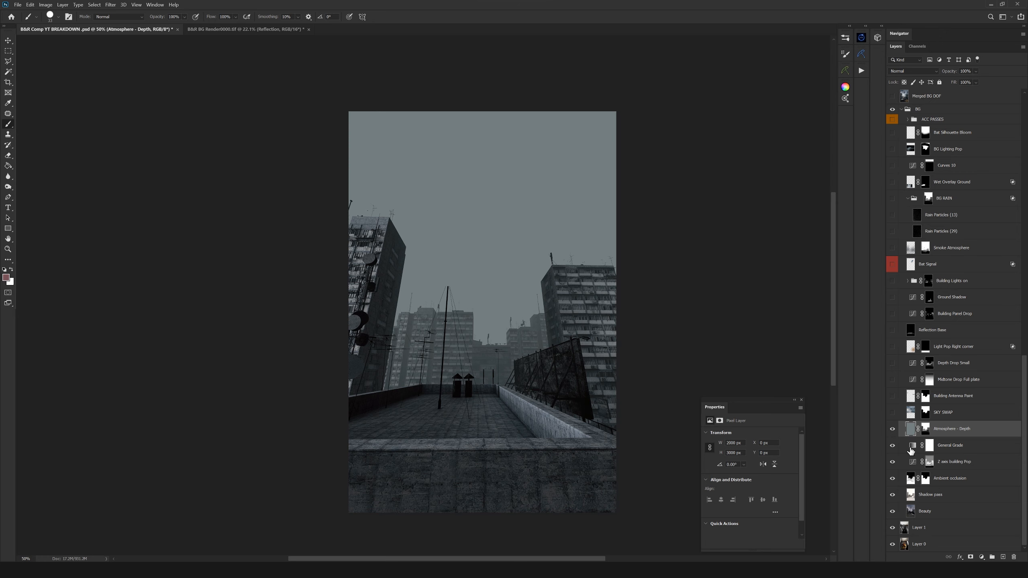
left_click_drag(491, 372, 540, 329)
left_click_drag(546, 372, 550, 340)
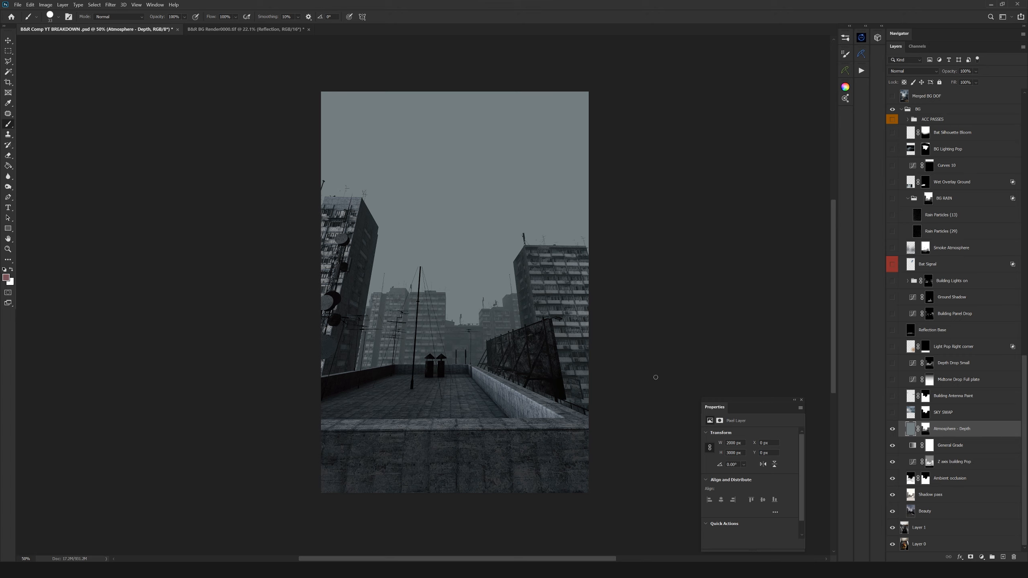
Compare the rooftop scene with and without the Atmosphere - Depth layer, leaving the layer visible
left_click(892, 429)
left_click(893, 429)
left_click(893, 429)
left_click(893, 429)
left_click(892, 430)
left_click(893, 429)
left_click(893, 429)
left_click(892, 429)
left_click(893, 429)
Show the SKY SWAP layer over the hazy background and inspect the cloudy sky around the buildings and mast
left_click(930, 413)
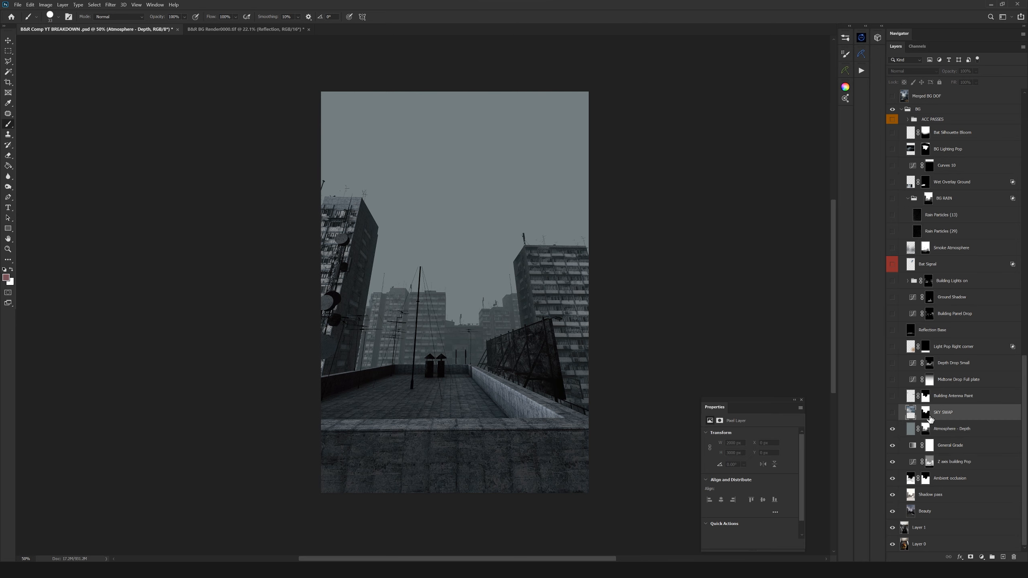
left_click(892, 414)
left_click(893, 413)
left_click(892, 414)
scroll(462, 313, "up", 6)
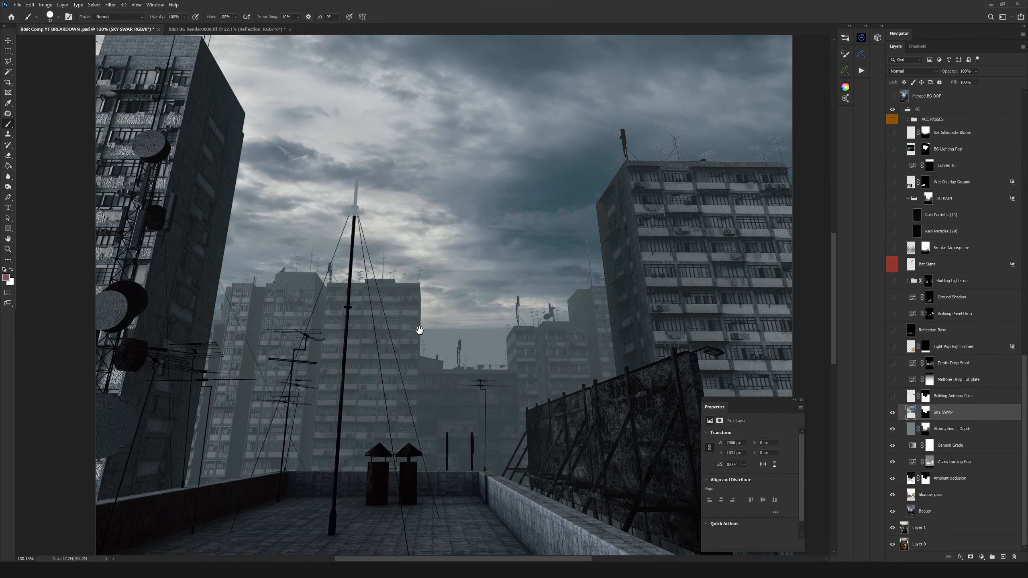
scroll(482, 332, "down", 2)
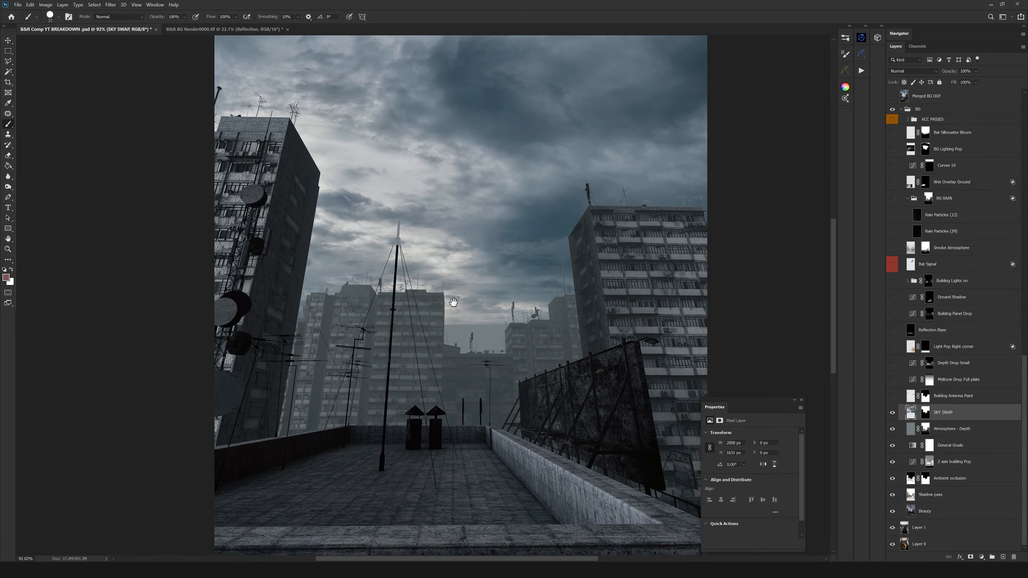
scroll(486, 320, "down", 4)
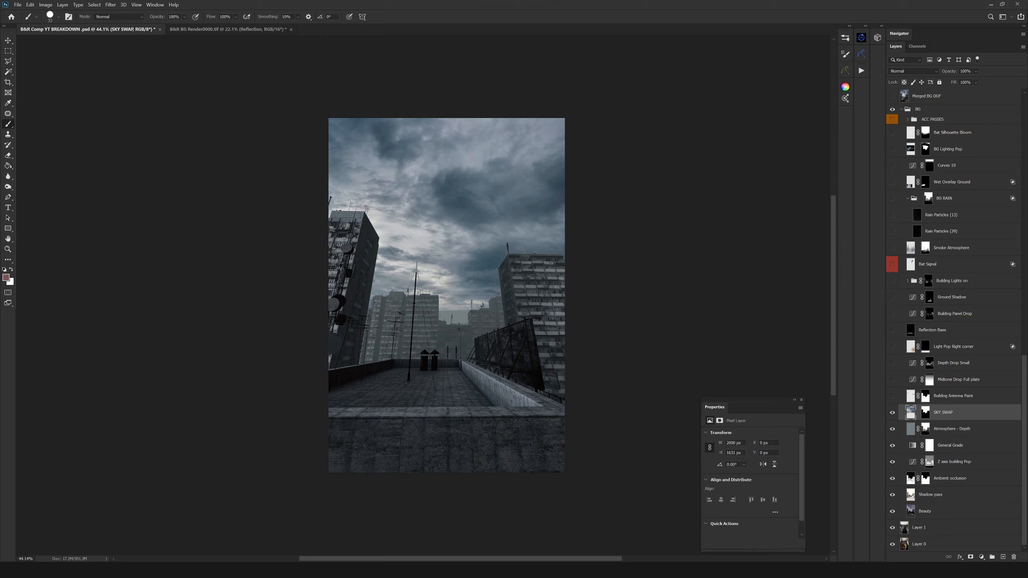
Show the Building Antenna Paint layer and inspect the painted antennas on the right-hand tower's roof
left_click(942, 399)
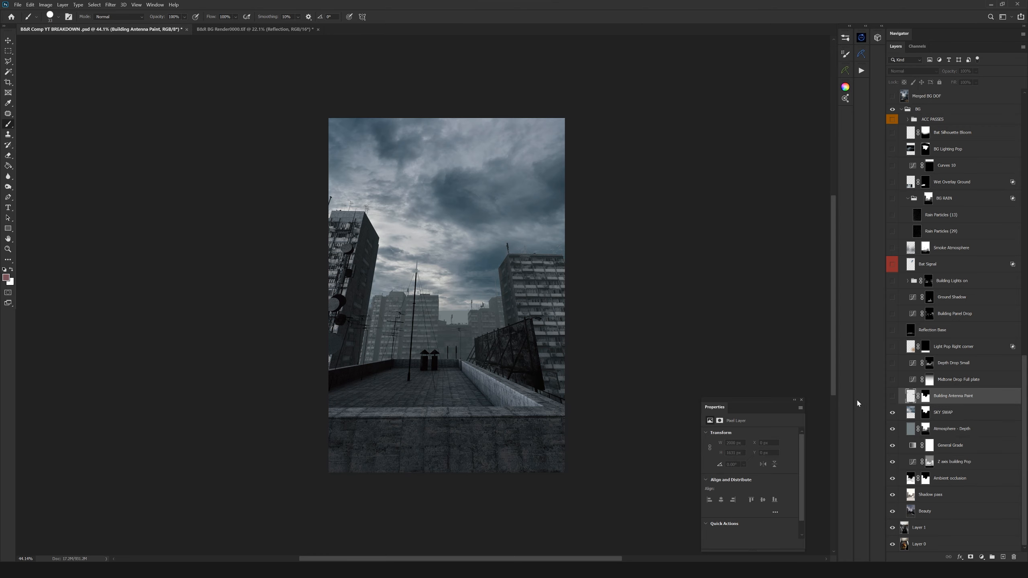
left_click(893, 398)
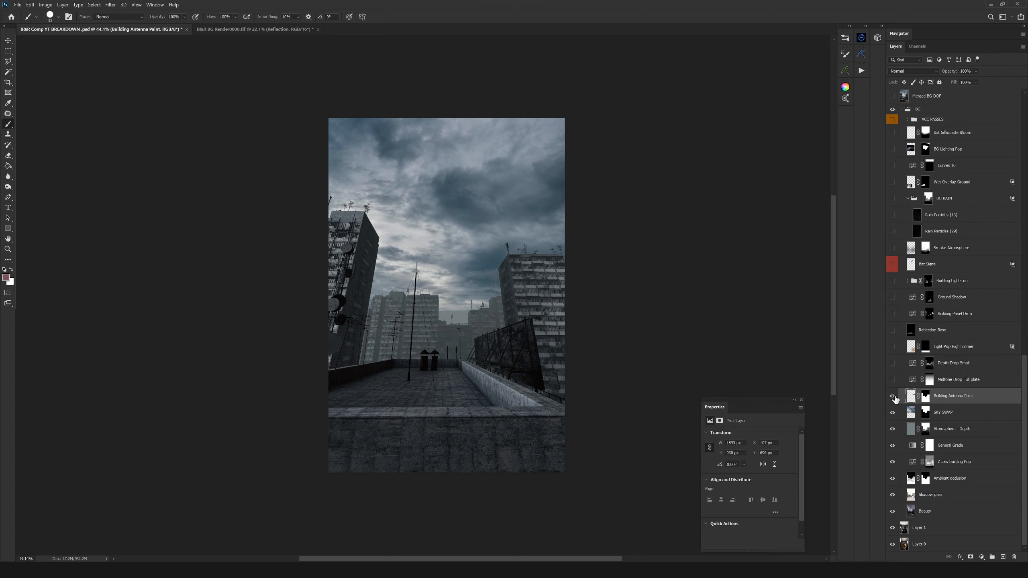
scroll(532, 264, "up", 5)
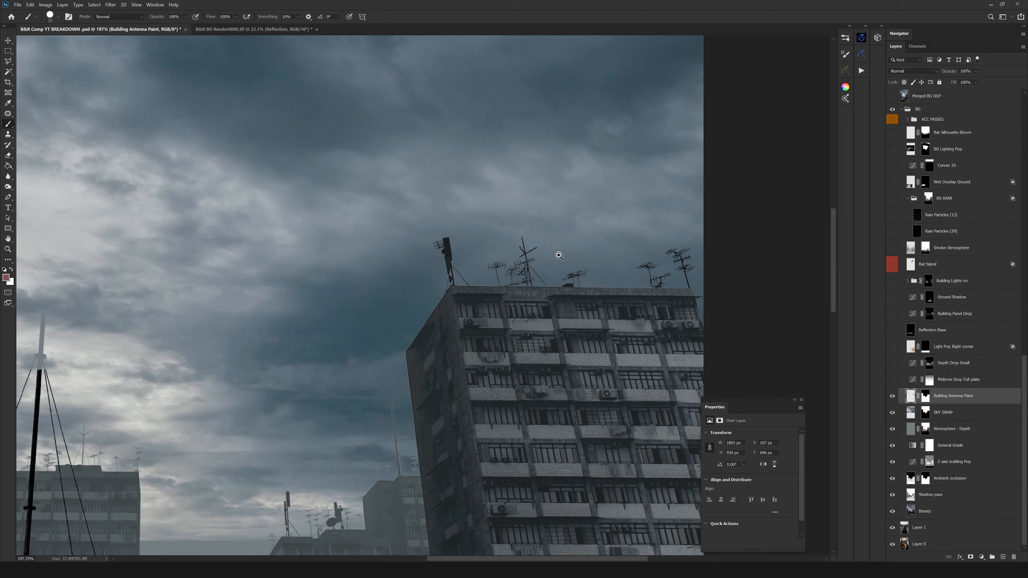
scroll(502, 312, "down", 5)
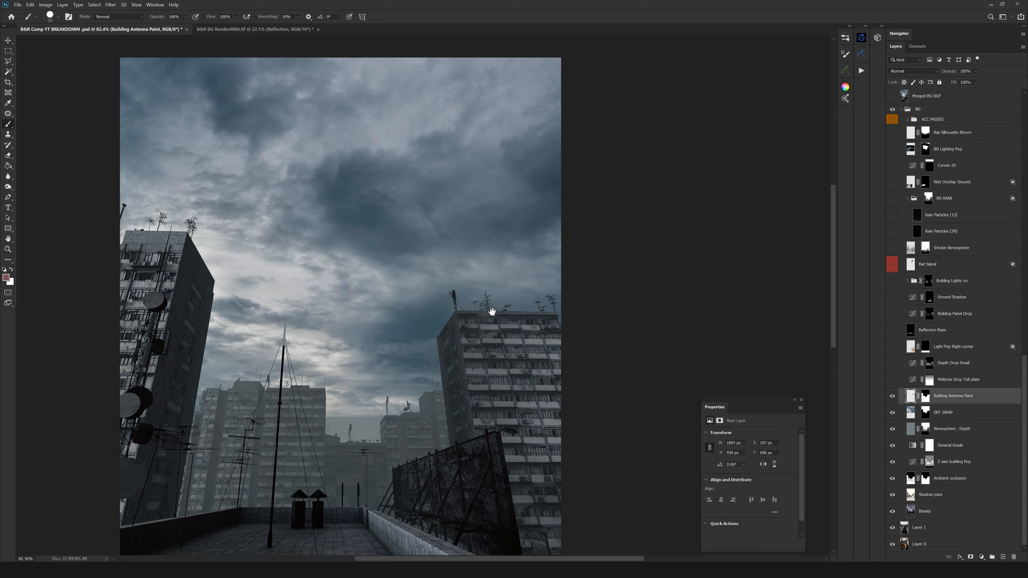
left_click_drag(492, 310, 579, 259)
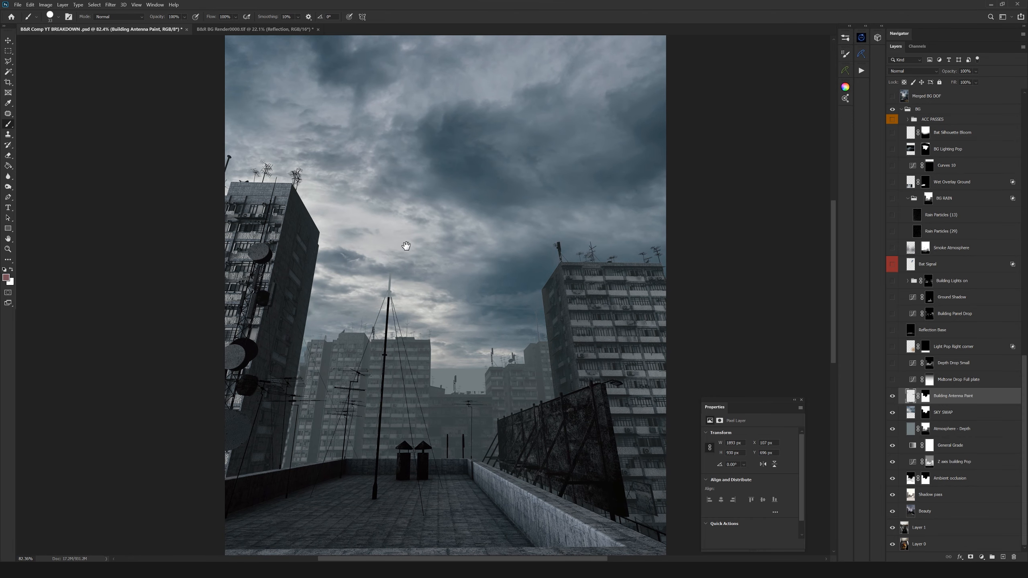
Compare the scene with and without the Building Antenna Paint layer, view its mask on its own, and return to the composite
scroll(408, 246, "down", 1)
scroll(422, 240, "down", 3)
left_click(893, 395)
left_click(893, 396)
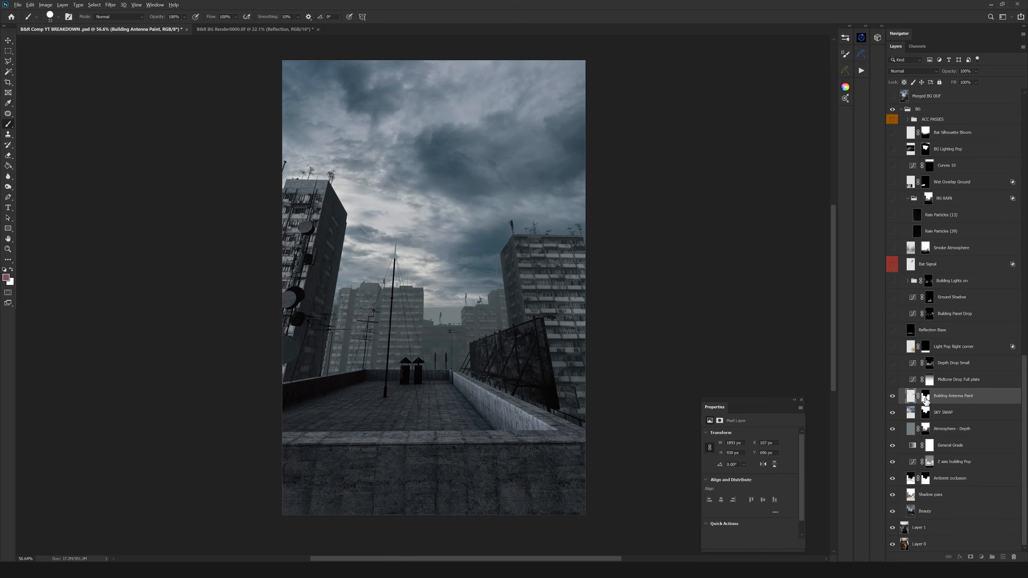
left_click(926, 400, "alt")
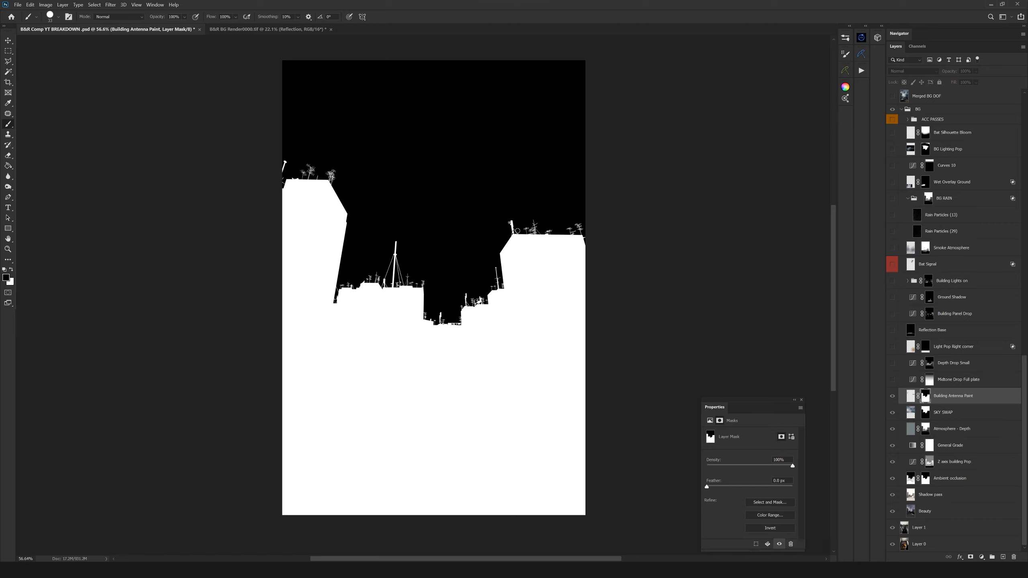
left_click(912, 396)
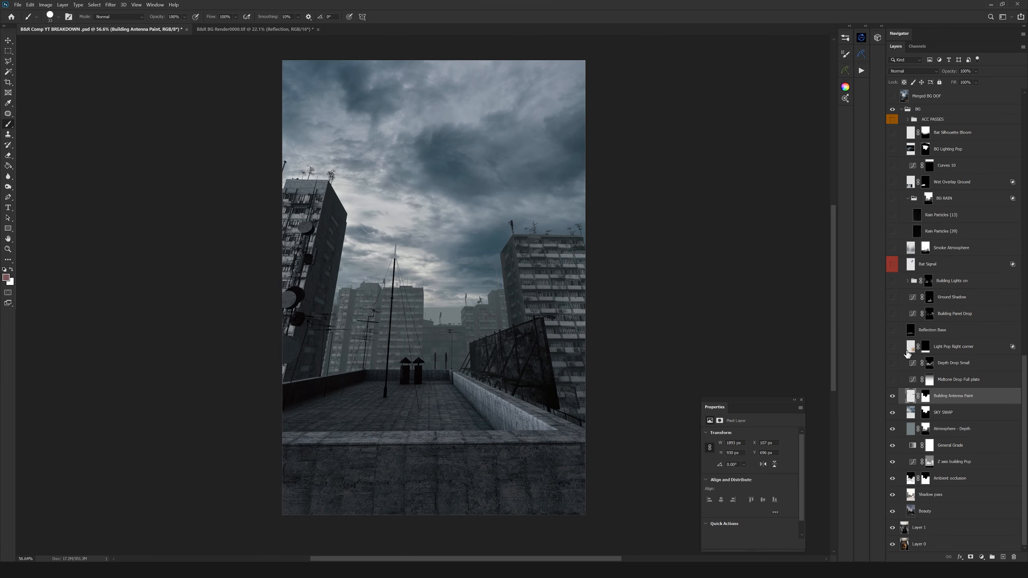
Select the Midtone Drop Full plate curves layer and show it over the rooftop scene
left_click(924, 381)
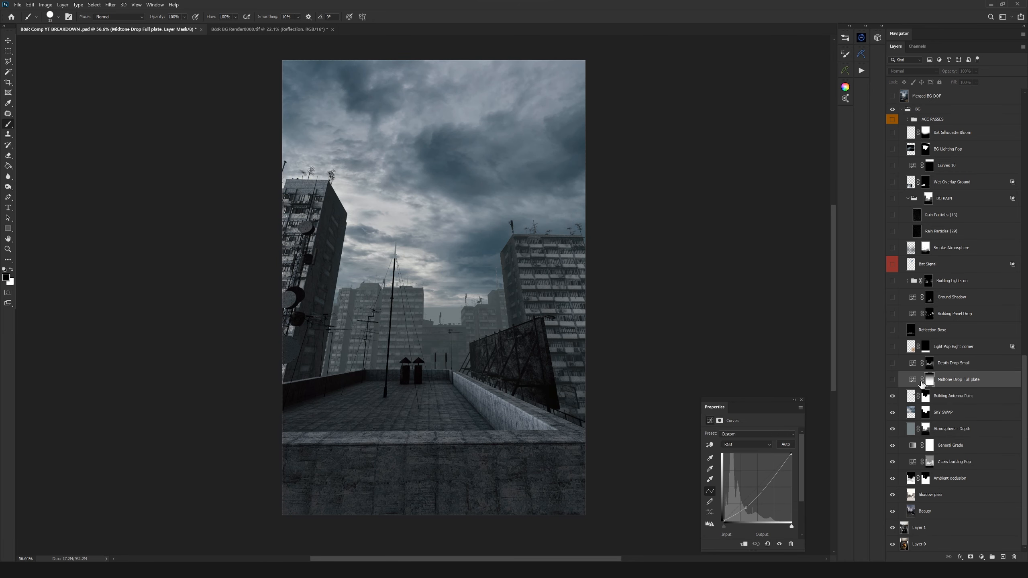
left_click(892, 380)
left_click_drag(580, 333, 596, 352)
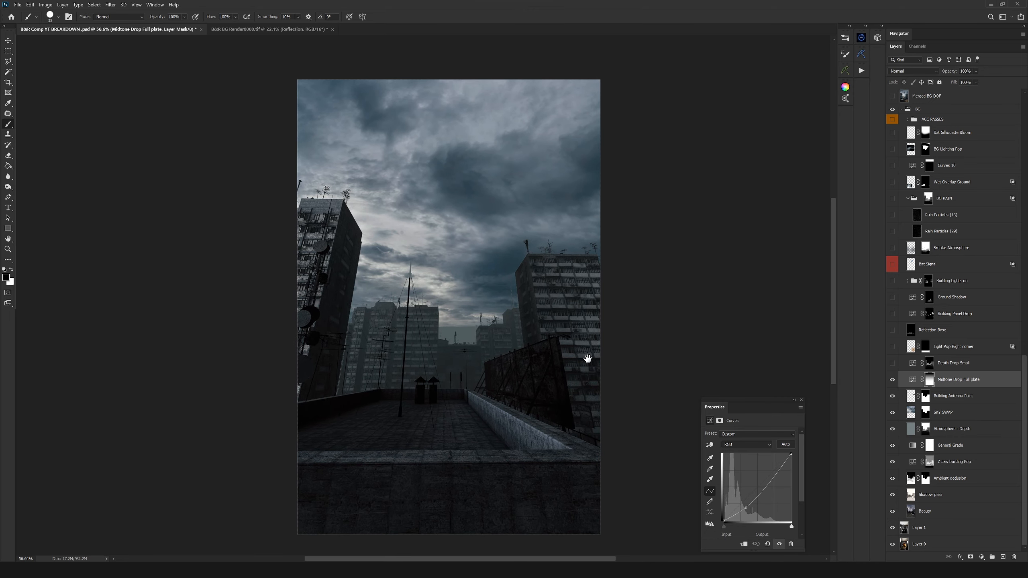
View the Midtone Drop Full plate gradient mask on its own, return to the composite, and compare it with and without the layer
left_click(929, 381, "alt")
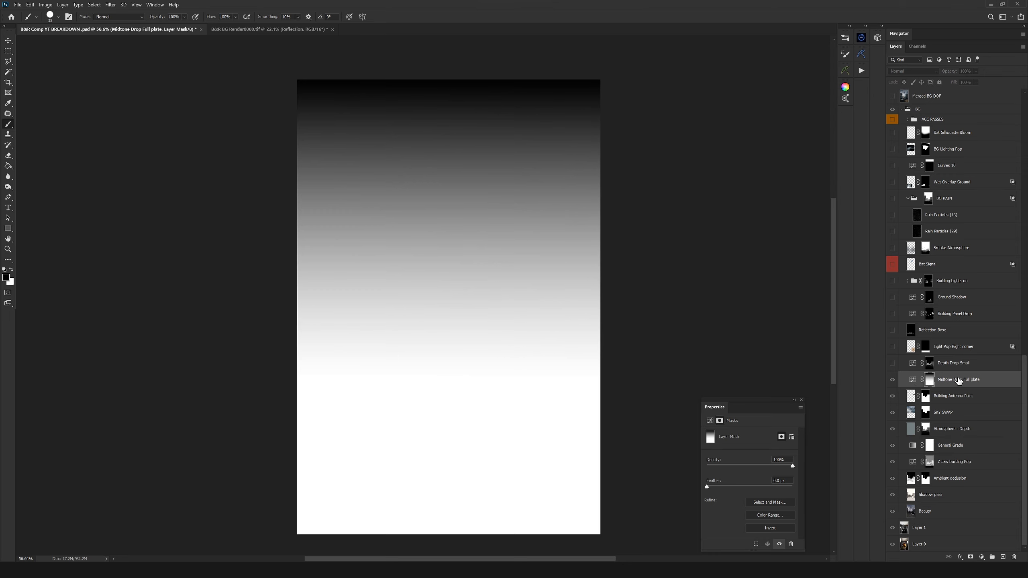
left_click(958, 381)
left_click(893, 381)
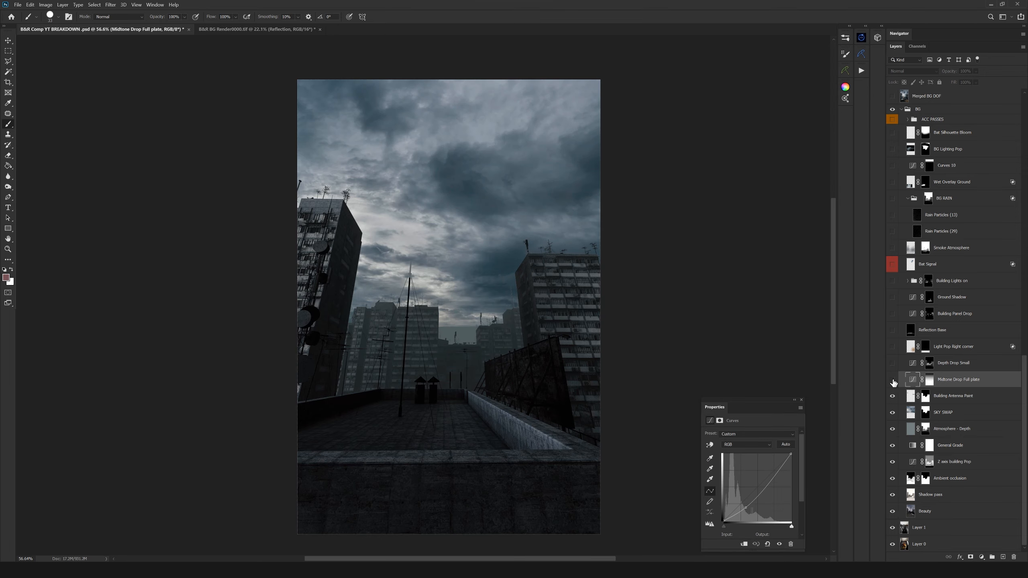
left_click(892, 381)
left_click(892, 381)
left_click(893, 381)
Select the Depth Drop Small curves layer and show it, comparing the scene with and without it
left_click(907, 363)
left_click(891, 364)
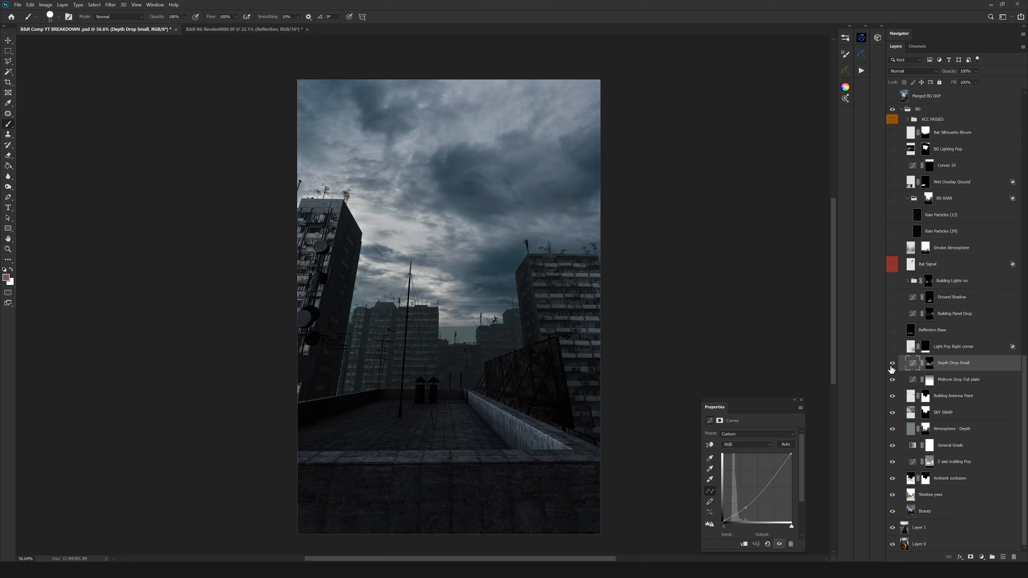
left_click(892, 365)
left_click(893, 364)
View the Depth Drop Small mask on its own, return to the composite, and repeatedly compare the buildings with and without the layer
left_click(929, 364, "alt")
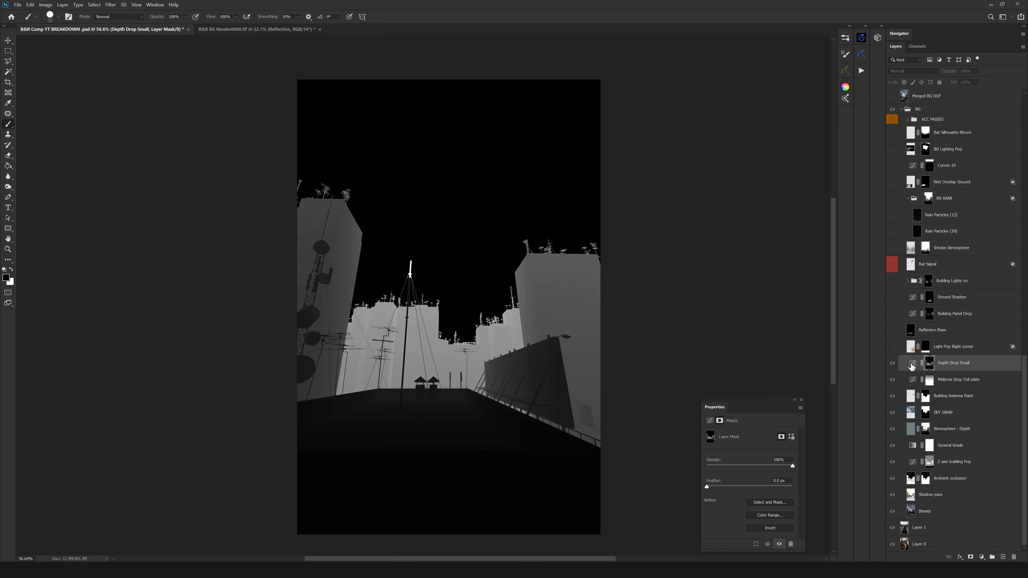
left_click(912, 364)
left_click(892, 363)
left_click(892, 364)
left_click(893, 364)
left_click(892, 364)
left_click(893, 365)
left_click(893, 365)
left_click(893, 364)
left_click(893, 364)
scroll(514, 339, "up", 1)
scroll(519, 341, "down", 1)
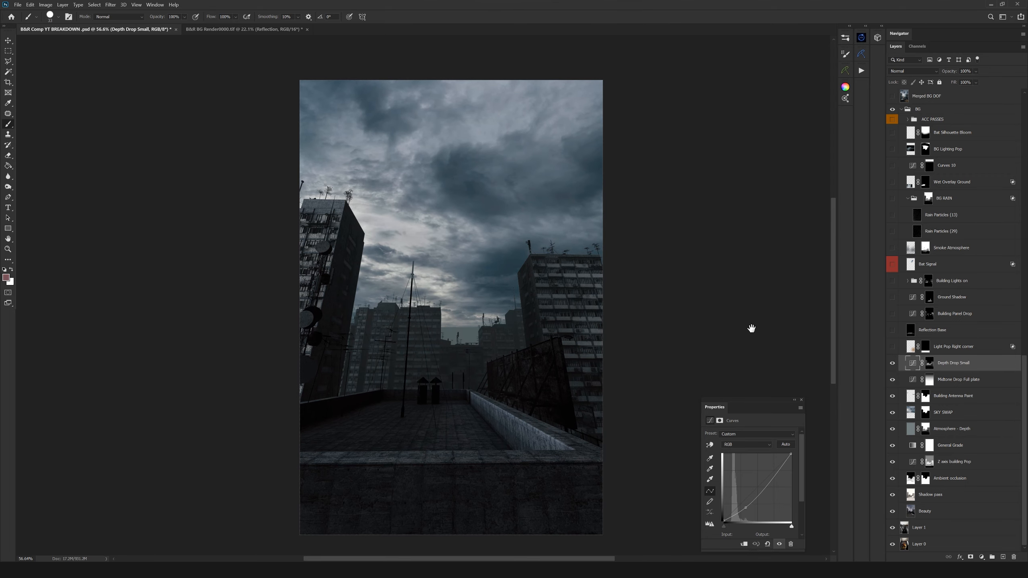
left_click(892, 364)
left_click(893, 365)
Show the Light Pop Right corner layer to add the warm light on the foreground wall
left_click(911, 351)
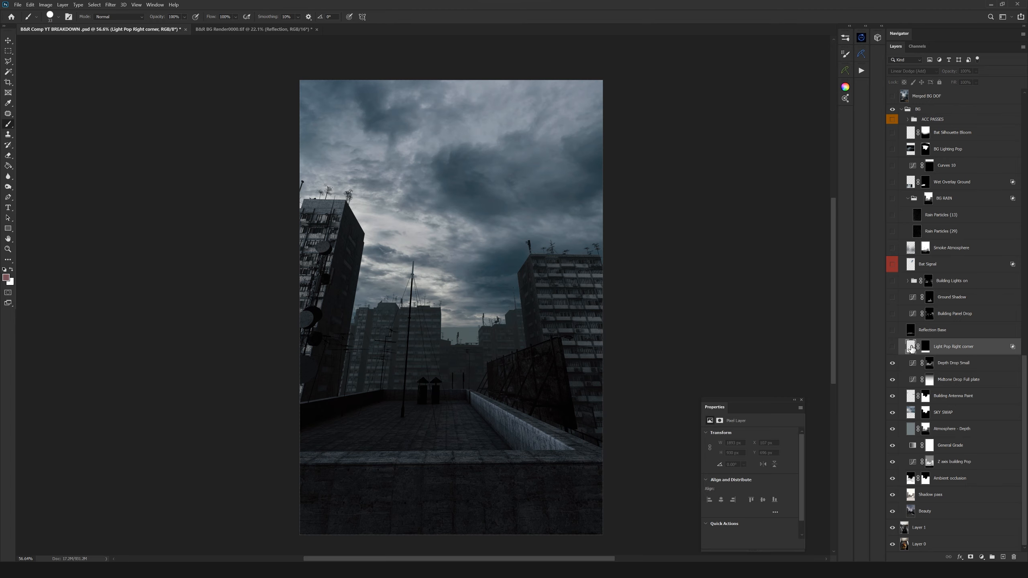
left_click(893, 347)
left_click(892, 347)
left_click(893, 347)
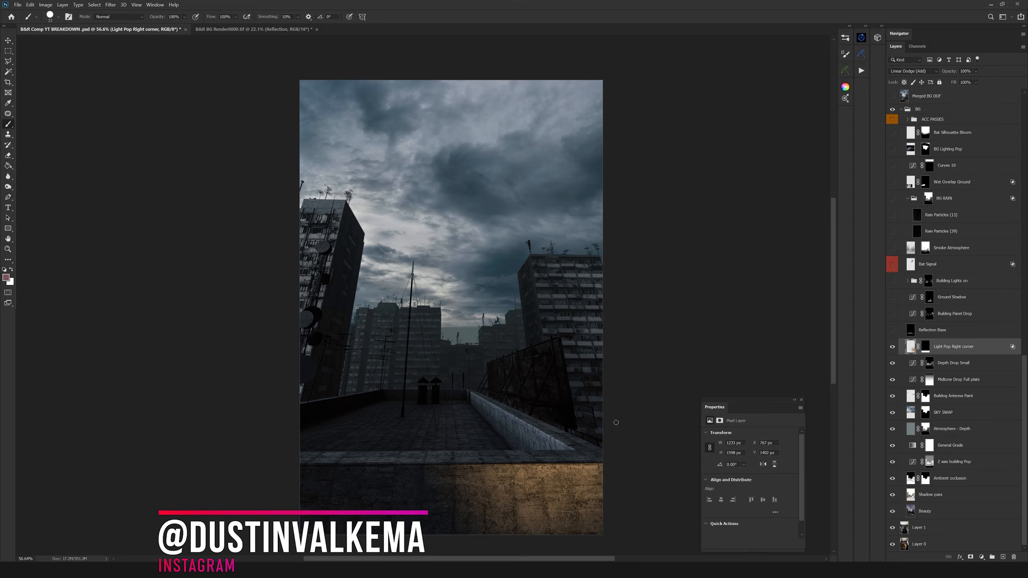
Show the Reflection Base layer and inspect its effect on the rooftop floor and low walls
left_click(943, 331)
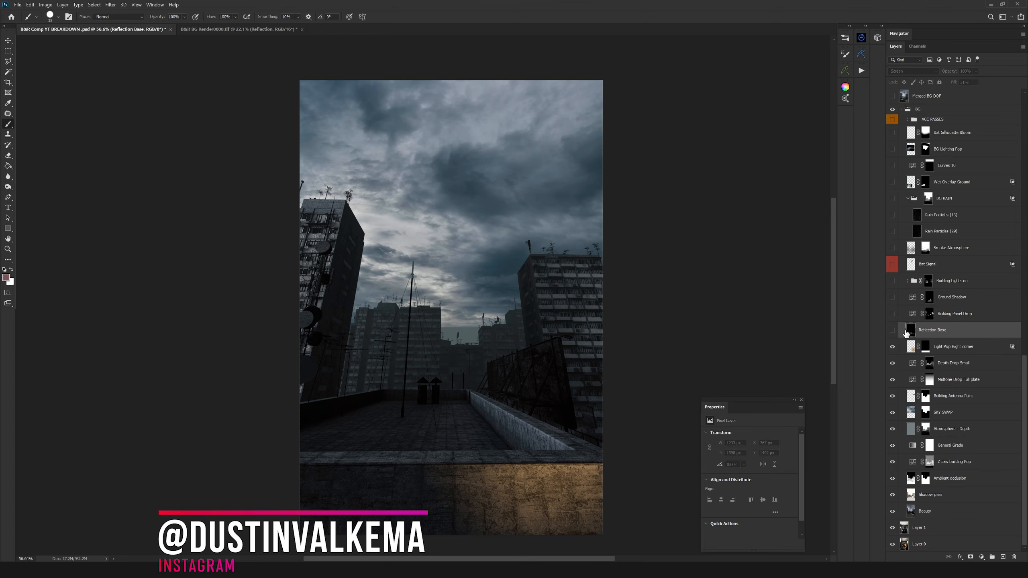
left_click(892, 330)
left_click(893, 331)
left_click(892, 331)
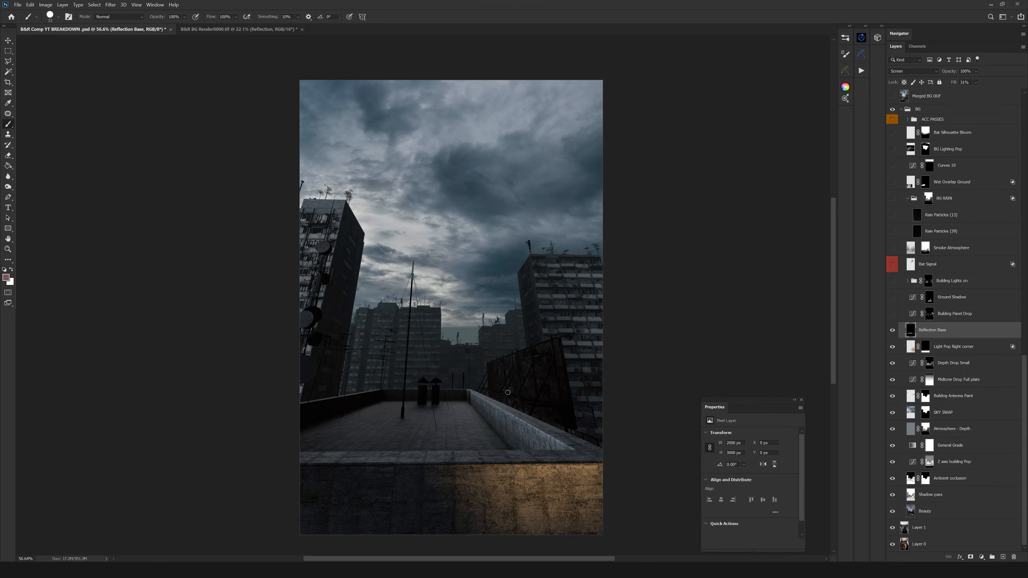
scroll(567, 412, "up", 4)
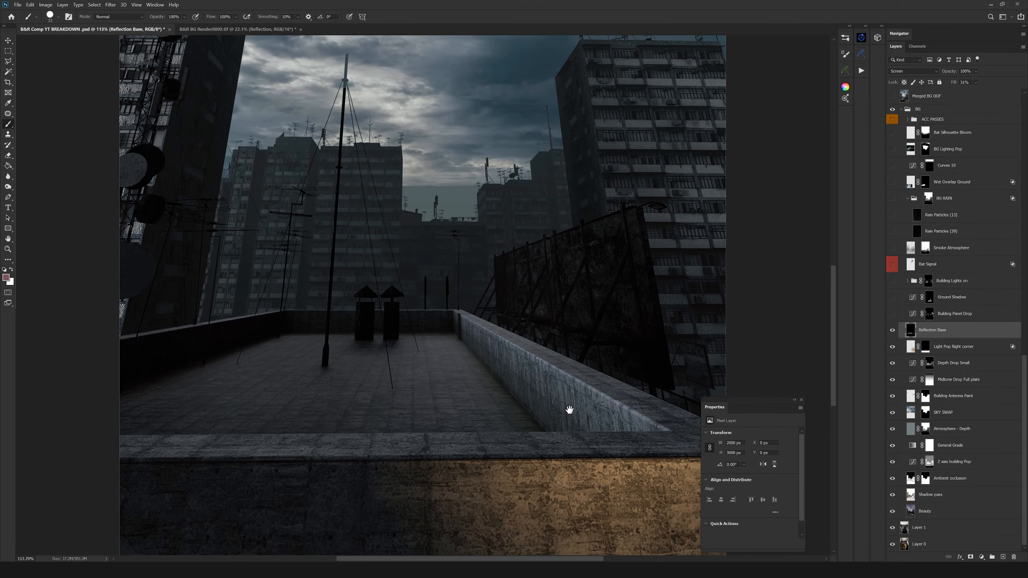
scroll(570, 410, "down", 4)
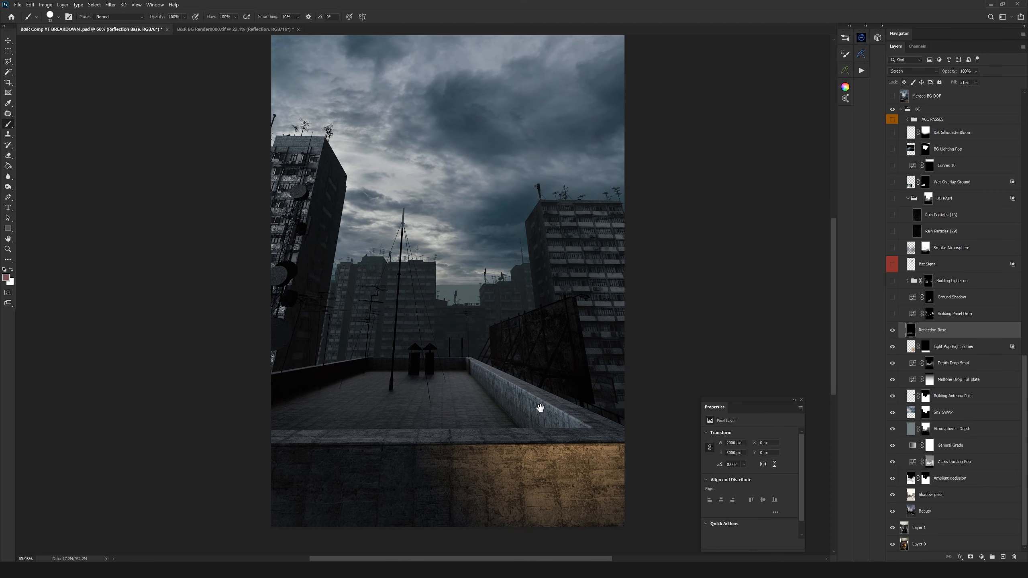
left_click_drag(527, 401, 534, 410)
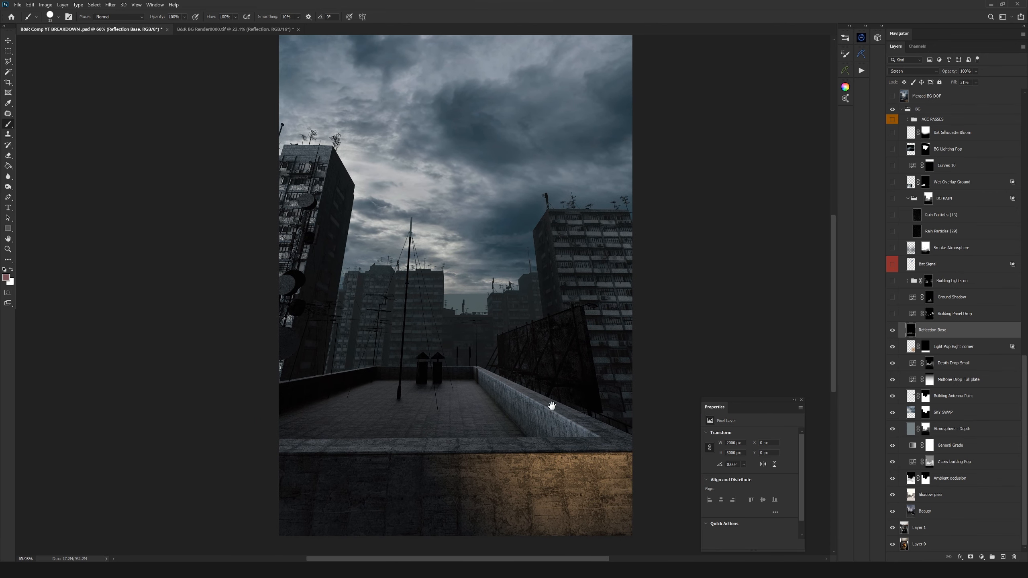
Select the Building Panel Drop curves layer and compare the composite with it shown and hidden, leaving it hidden
left_click(947, 314)
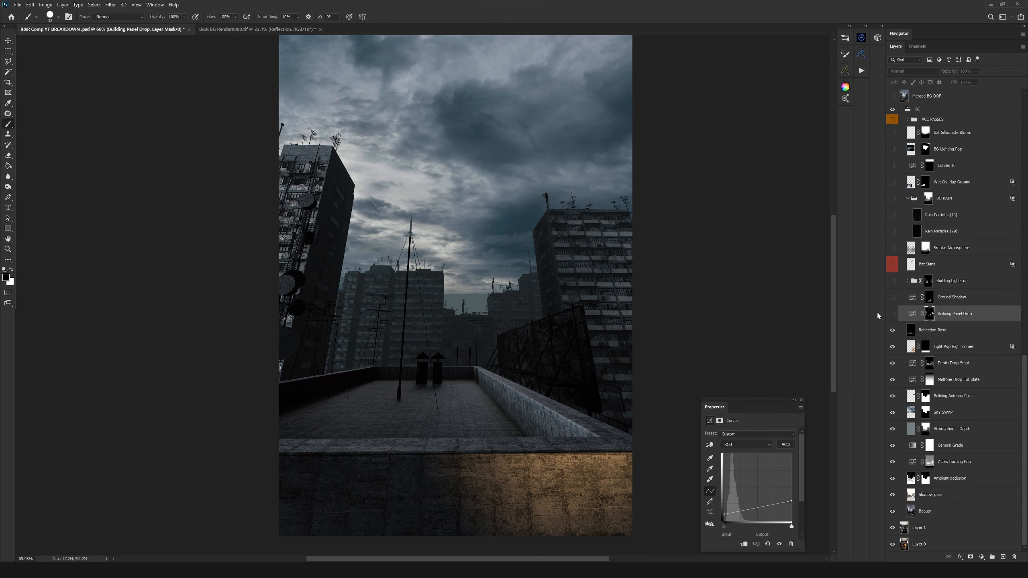
left_click(911, 314)
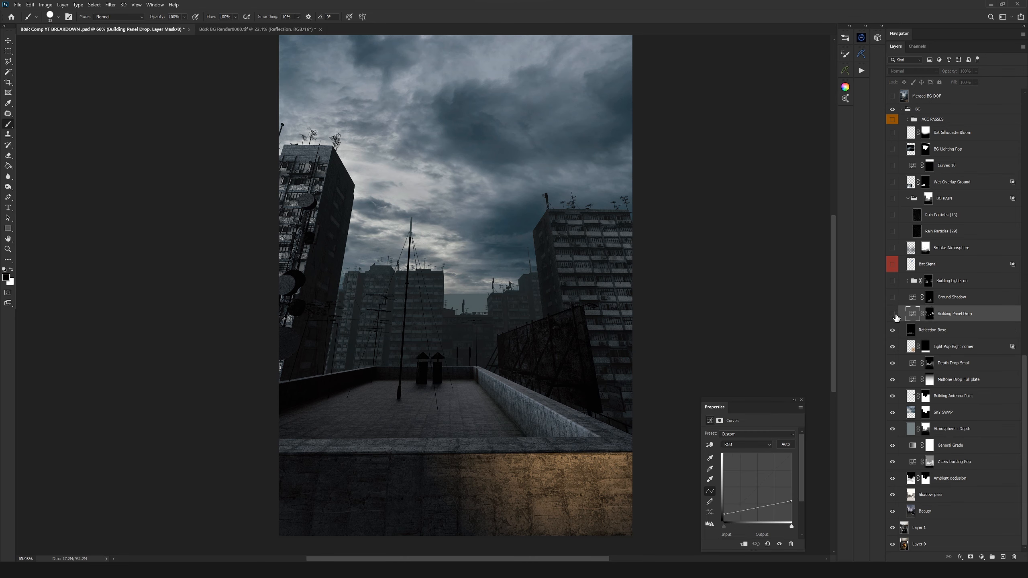
left_click(893, 315)
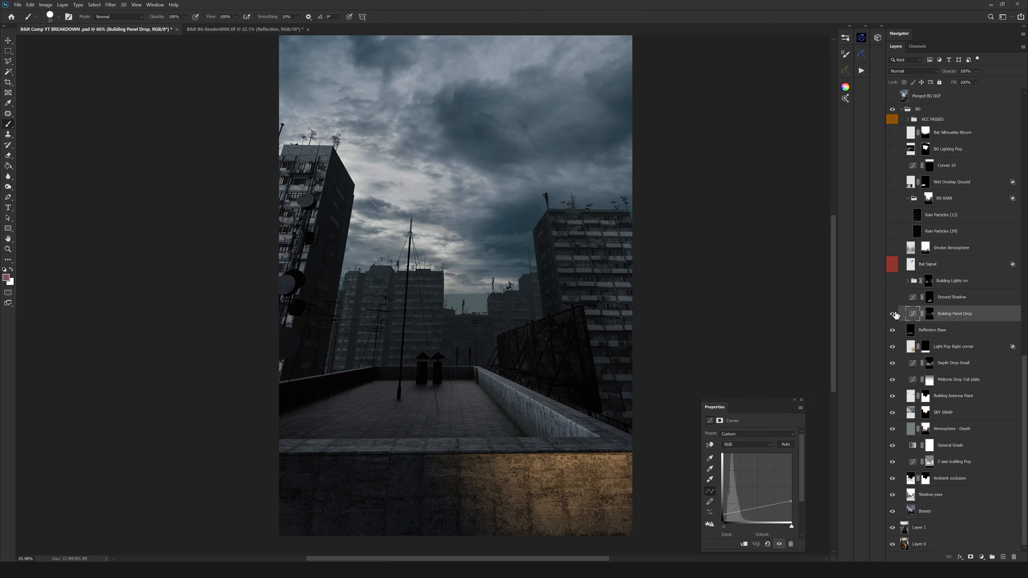
left_click(893, 314)
Examine the facade panels on the left and right towers up close with Building Panel Drop hidden, and return to the whole scene
scroll(360, 207, "up", 5)
scroll(361, 207, "up", 2)
left_click_drag(404, 298, 404, 337)
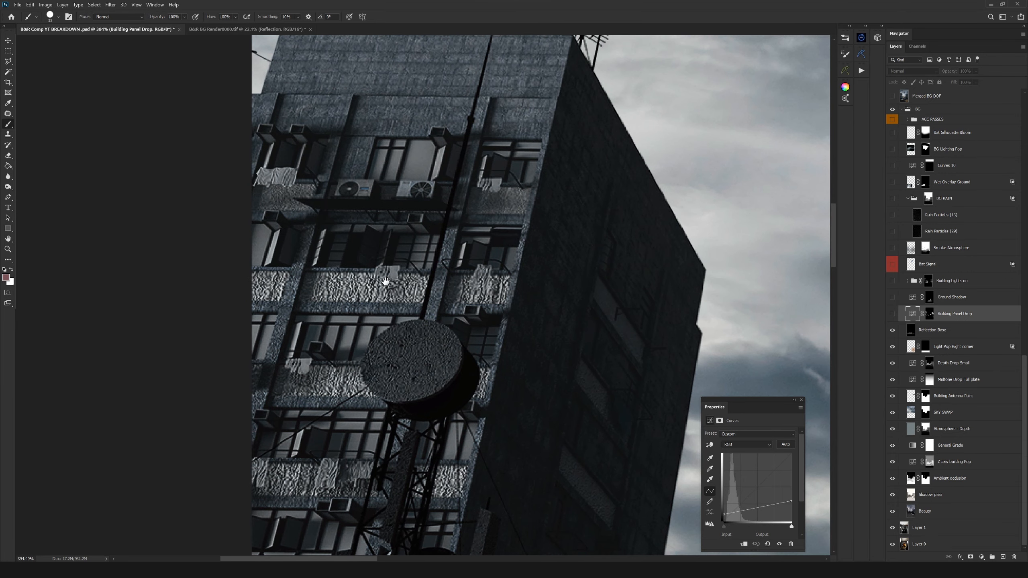
scroll(408, 282, "down", 3)
left_click_drag(585, 309, 490, 264)
scroll(490, 264, "right", 15)
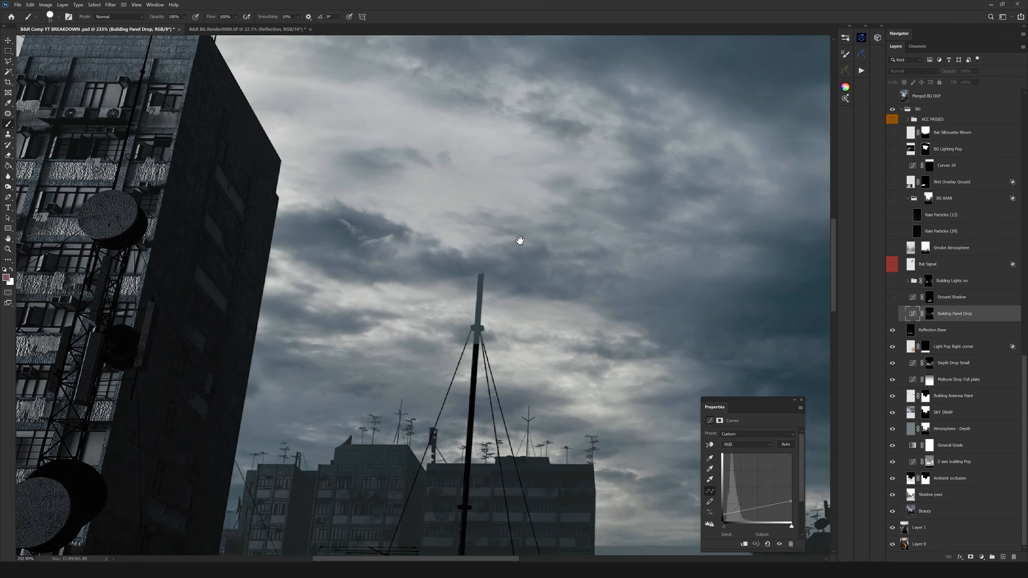
scroll(563, 248, "up", 3)
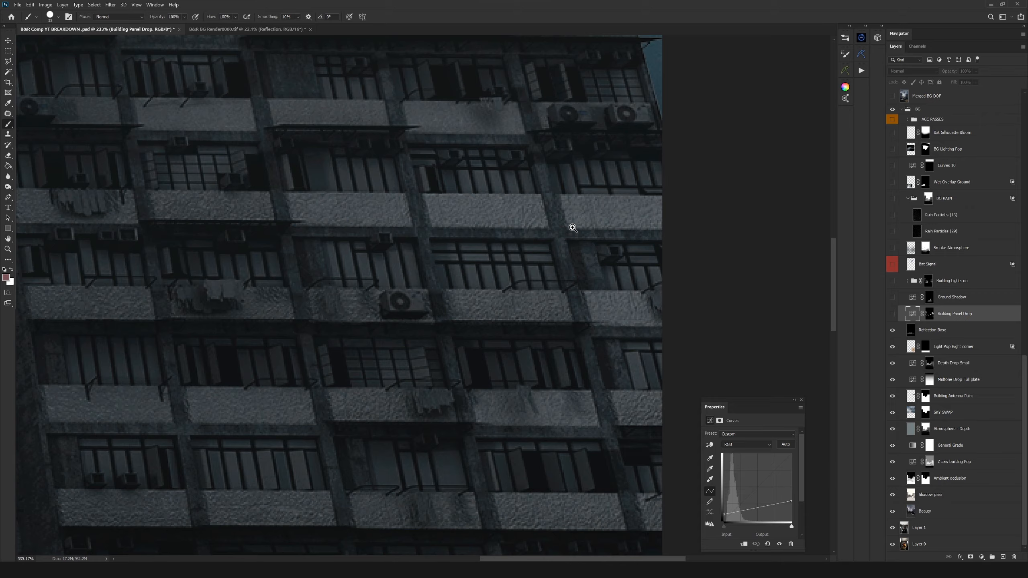
scroll(552, 261, "down", 4)
scroll(545, 223, "down", 1)
scroll(575, 237, "up", 4)
scroll(569, 241, "down", 4)
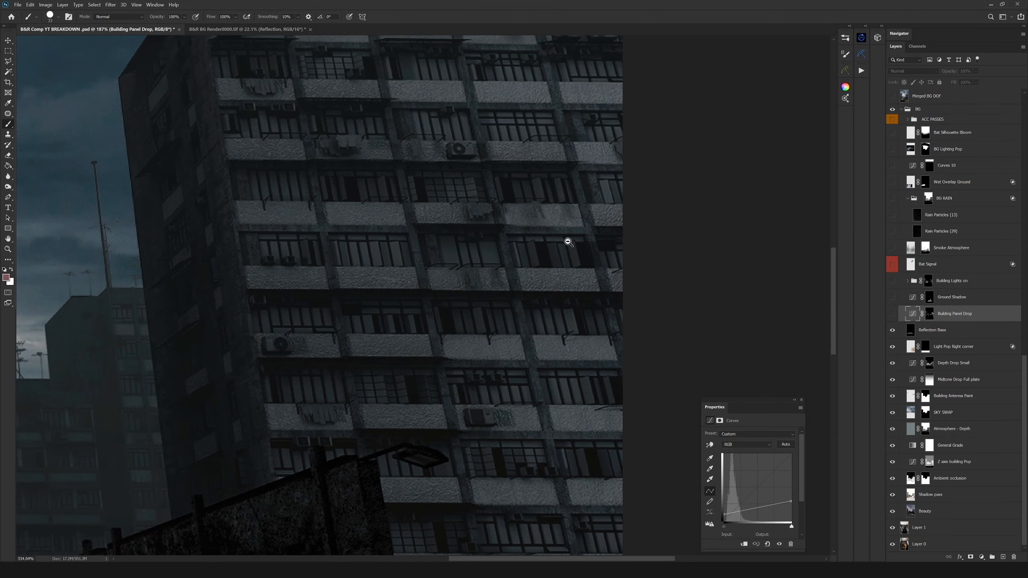
scroll(547, 275, "down", 3)
scroll(518, 301, "down", 2)
left_click_drag(482, 333, 542, 294)
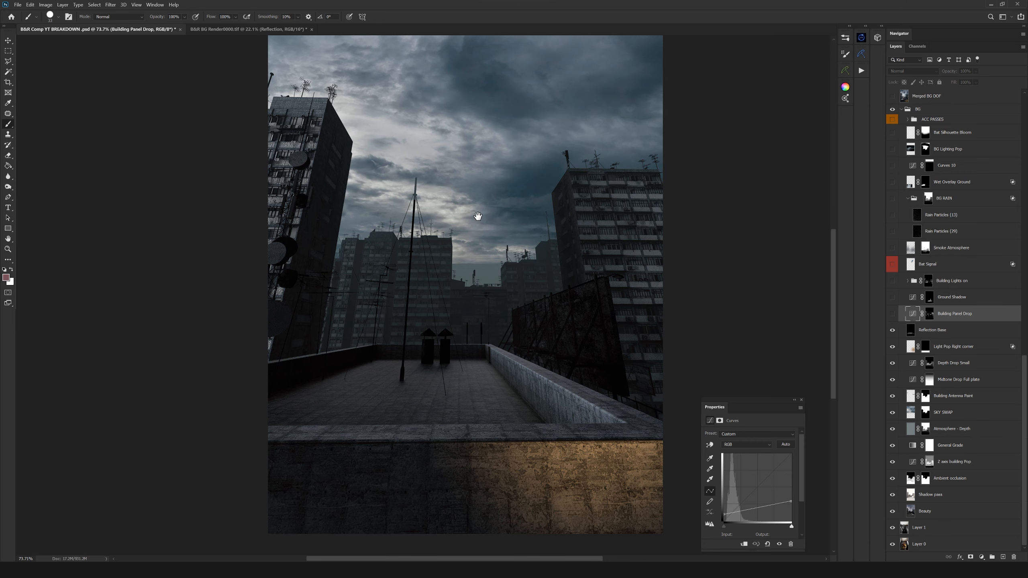
left_click_drag(478, 216, 449, 237)
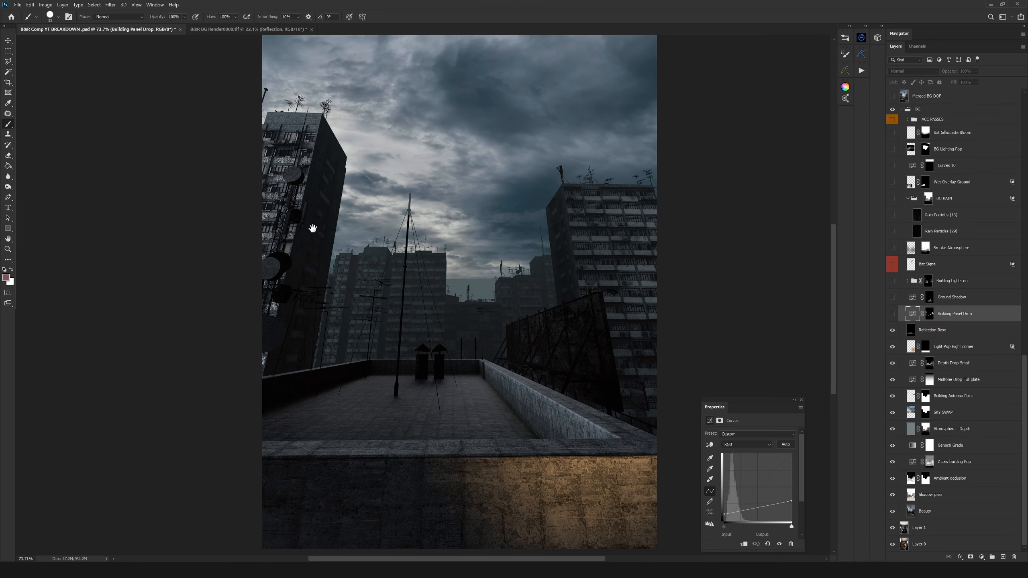
Show the Building Panel Drop curves layer and examine its darkening on the left tower's facade up close
left_click_drag(604, 312, 565, 290)
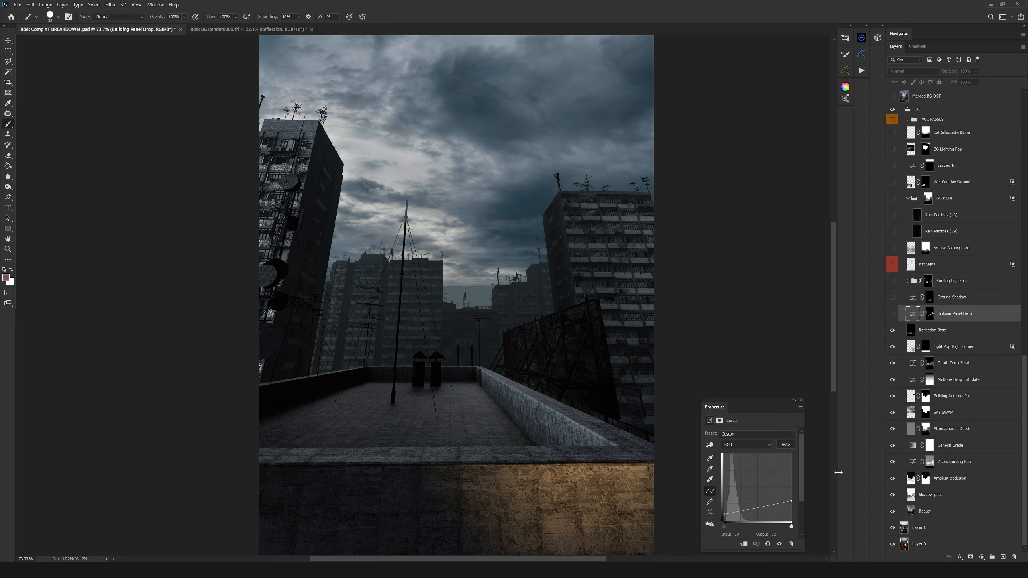
left_click(893, 315)
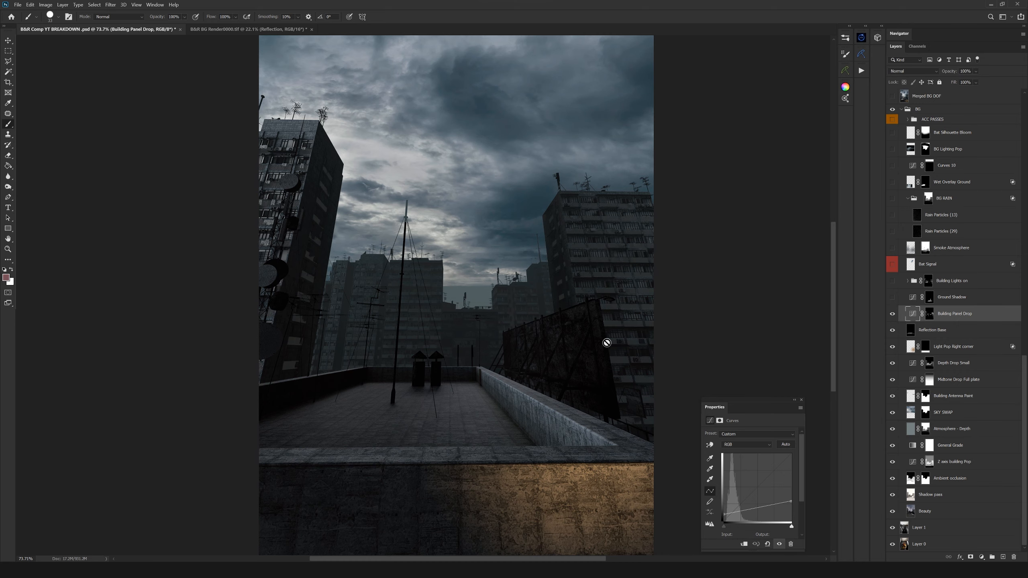
left_click_drag(329, 213, 423, 245)
scroll(372, 233, "up", 5)
scroll(423, 245, "up", 3)
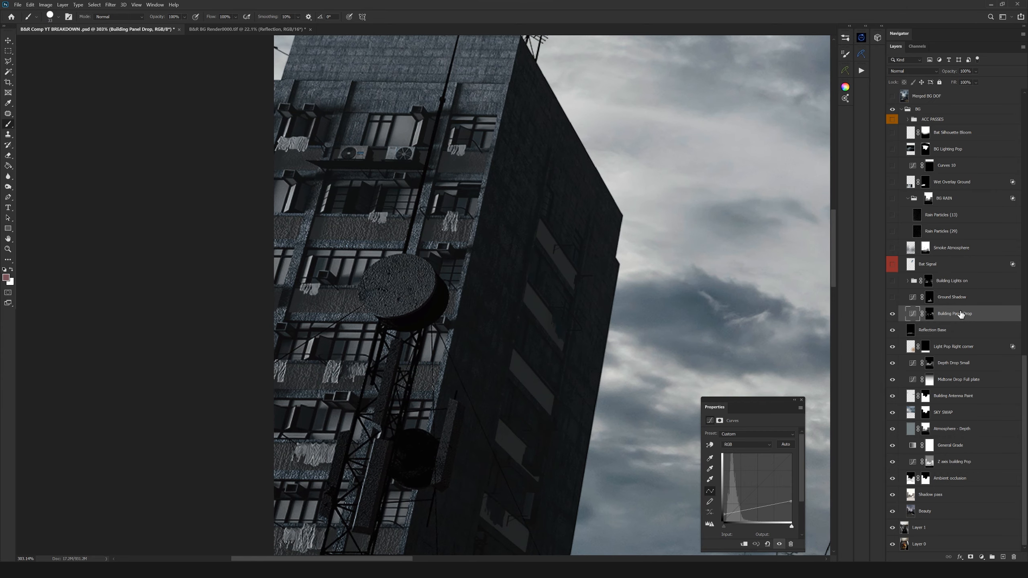
View the Building Panel Drop mask on its own, inspect the facade panels it selects on all towers, and return to the composite
left_click(930, 314, "alt")
left_click_drag(553, 300, 521, 267)
scroll(520, 268, "down", 5)
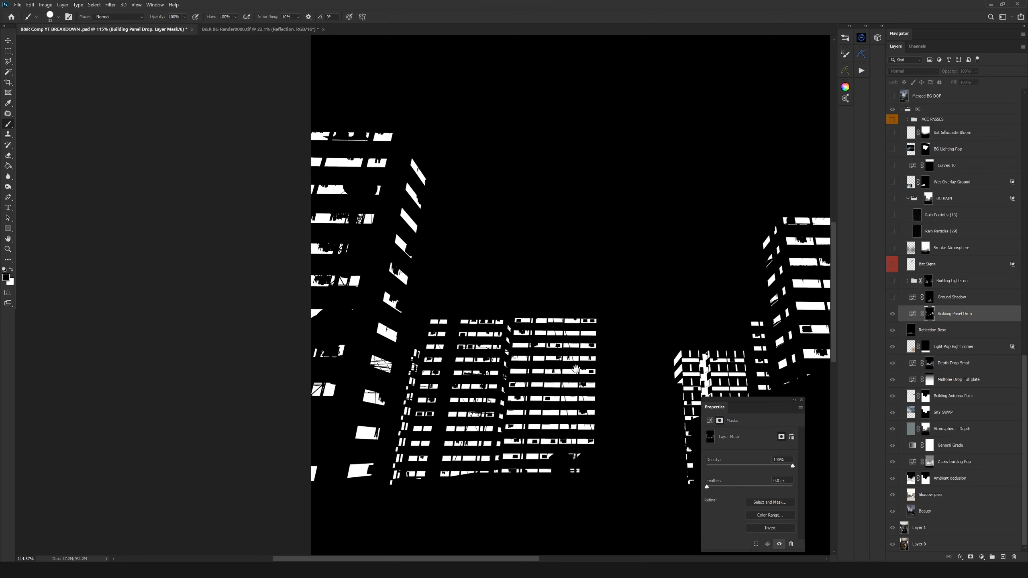
left_click_drag(573, 367, 411, 276)
left_click_drag(547, 222, 547, 276)
left_click_drag(458, 284, 506, 286)
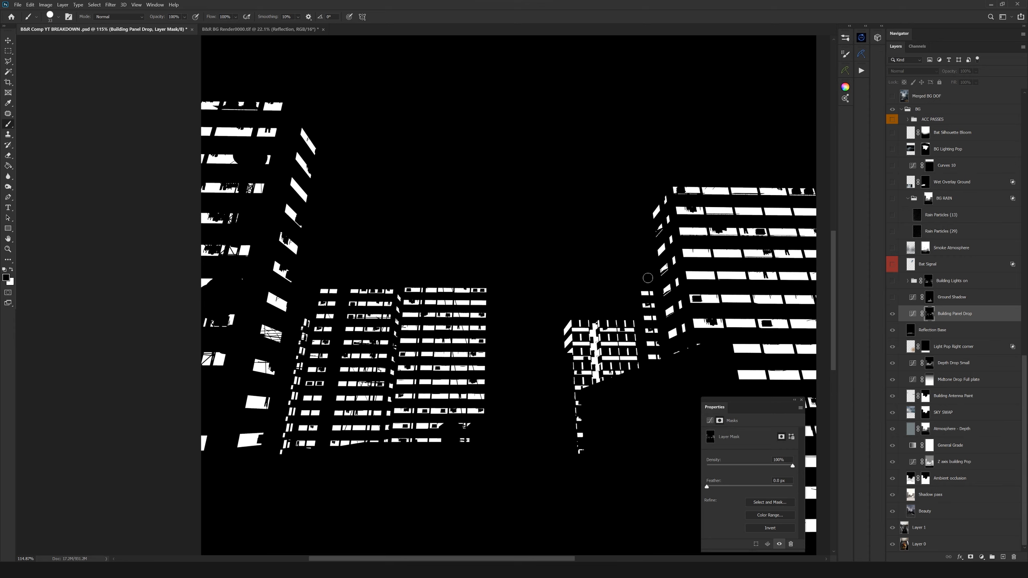
left_click(913, 314)
Show the Ground Shadow curves layer and compare the rooftop floor with and without it, leaving it shown
key("backslash")
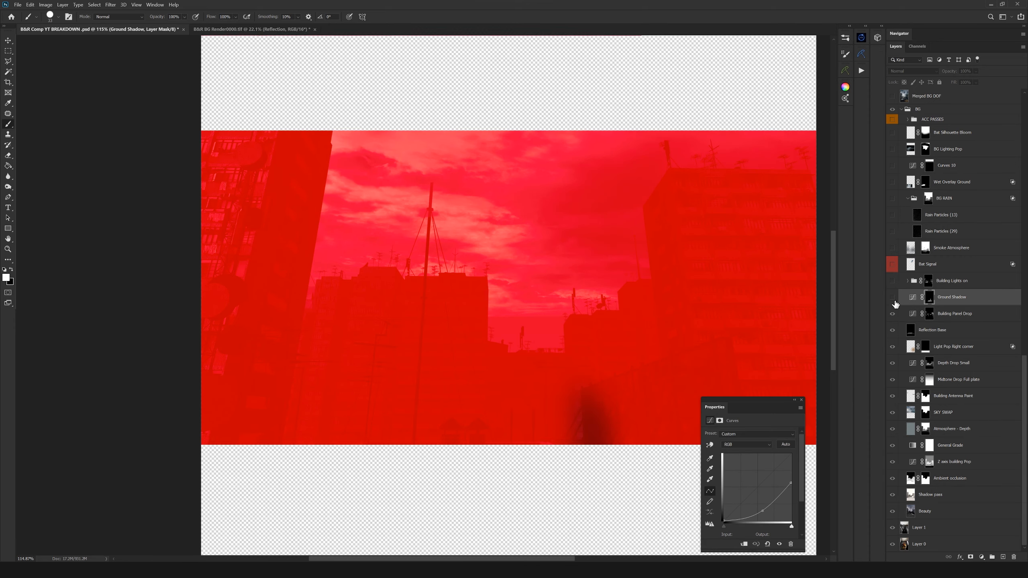
key("backslash")
left_click(901, 302)
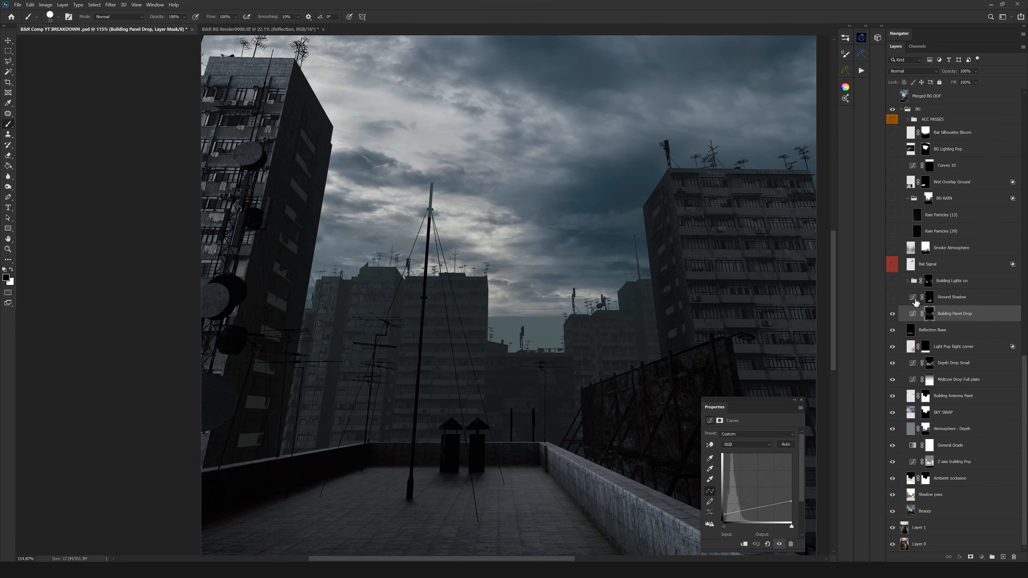
left_click(893, 298)
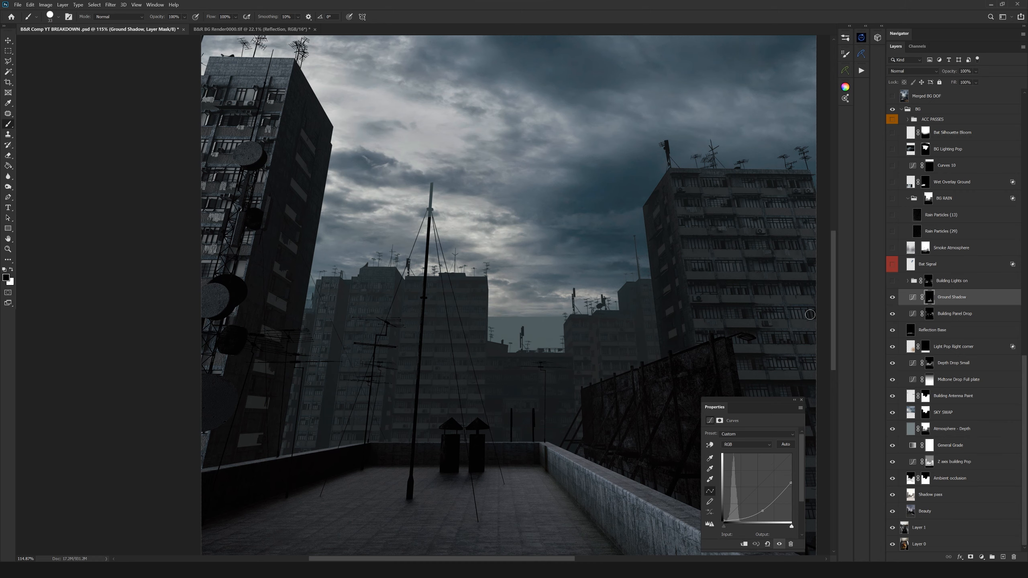
scroll(547, 271, "down", 5)
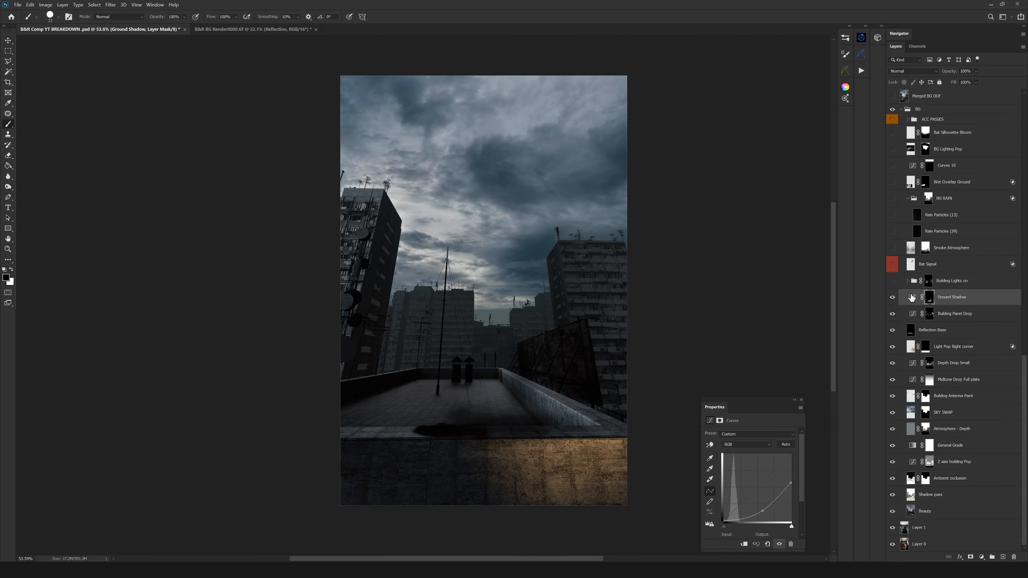
left_click(893, 298)
left_click(893, 298)
Show the Building Lights on group and compare the towers with the window lights shown and hidden, leaving them shown
left_click(918, 284)
left_click(893, 281)
mouse_move(539, 310)
left_mouse_down()
mouse_move(577, 299)
mouse_move(550, 299)
left_mouse_up()
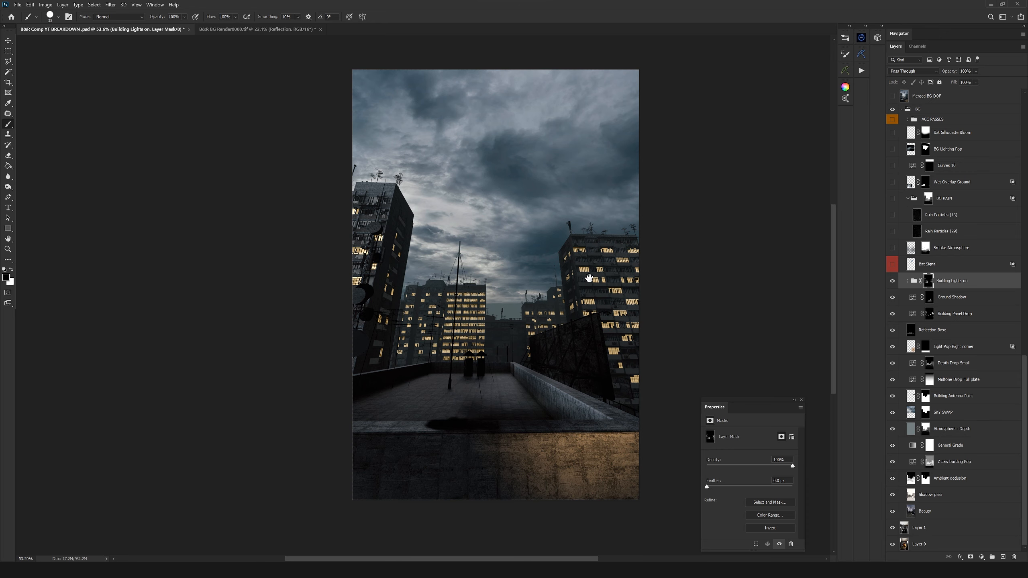
left_click(943, 284)
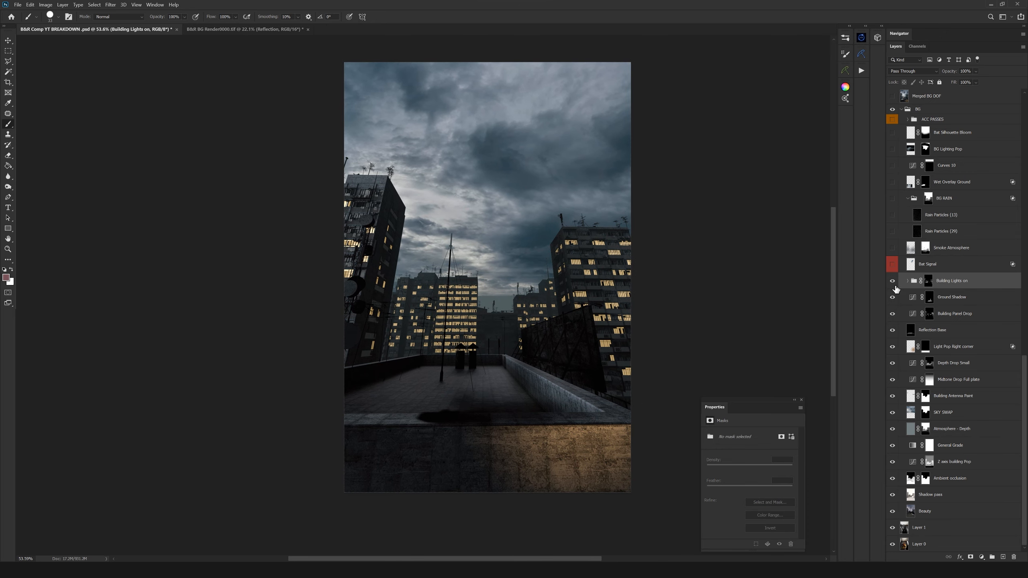
left_click(893, 282)
left_click(893, 281)
left_click(892, 281)
left_click(892, 281)
Examine the lit windows on the left tower, the distant blocks and the right tower up close, and return to the whole scene
left_click_drag(429, 253, 436, 294)
left_click_drag(458, 261, 406, 275)
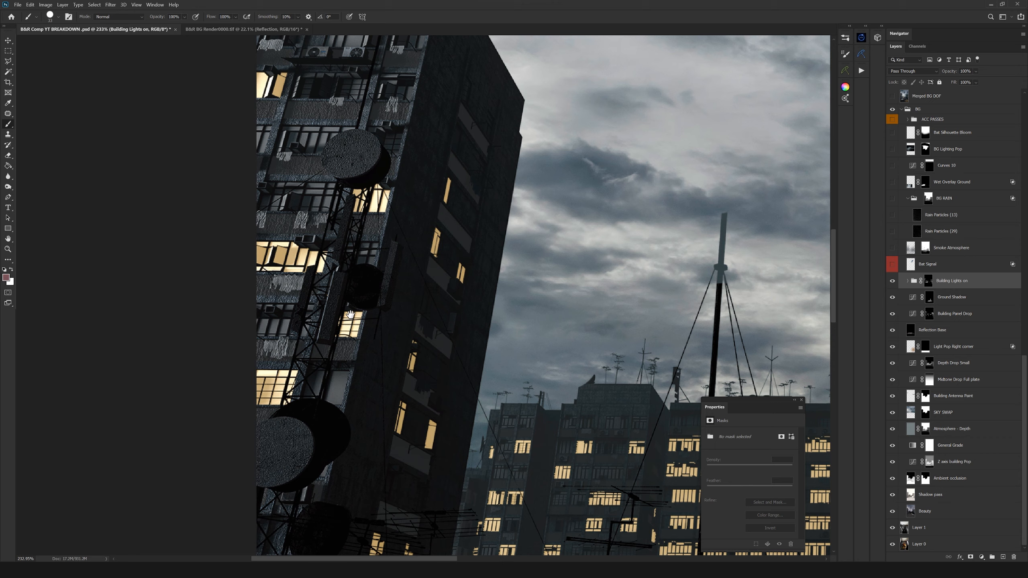
scroll(603, 438, "down", 4)
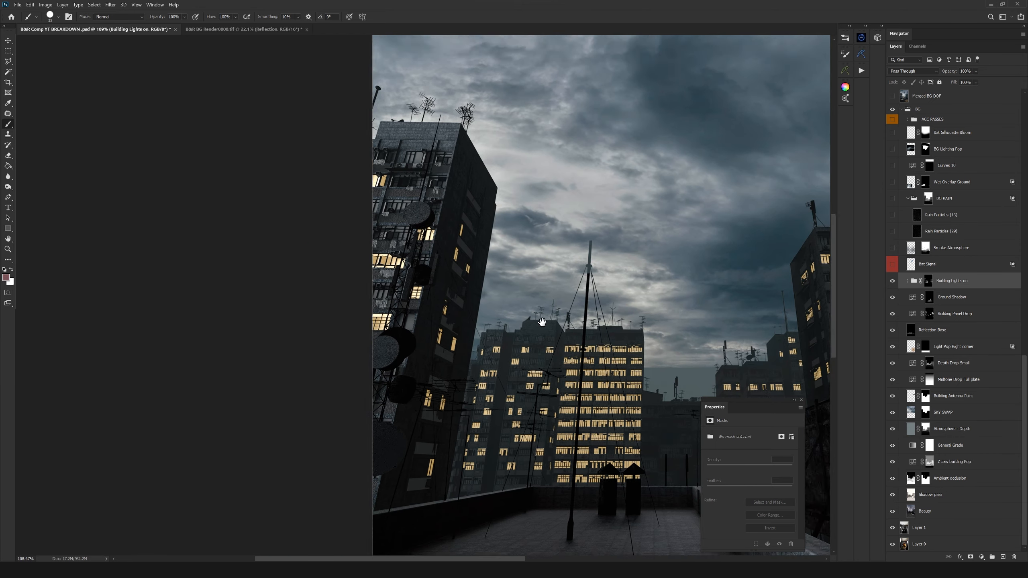
left_click_drag(541, 323, 514, 242)
scroll(638, 248, "right", 3)
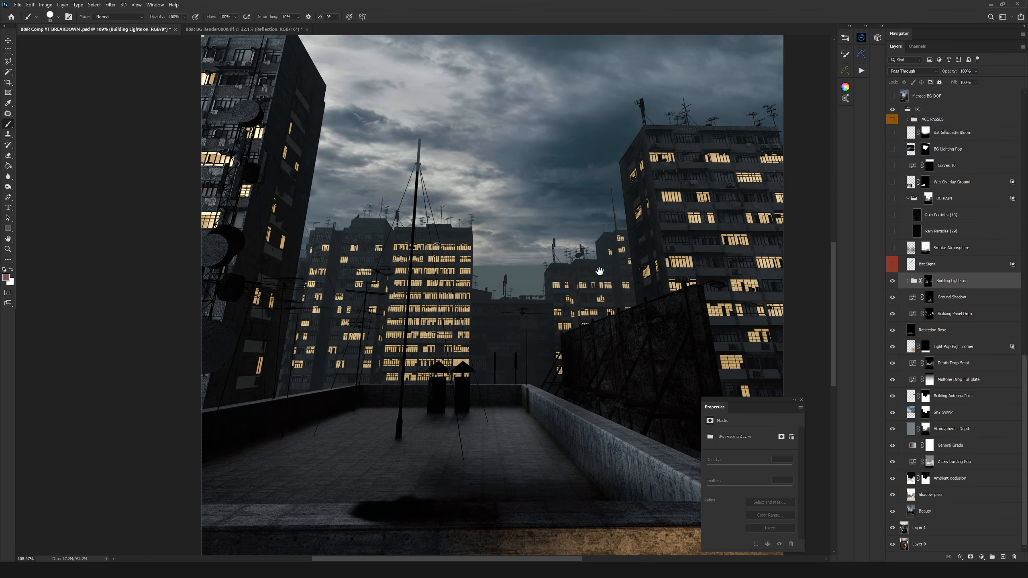
left_click_drag(567, 211, 407, 238)
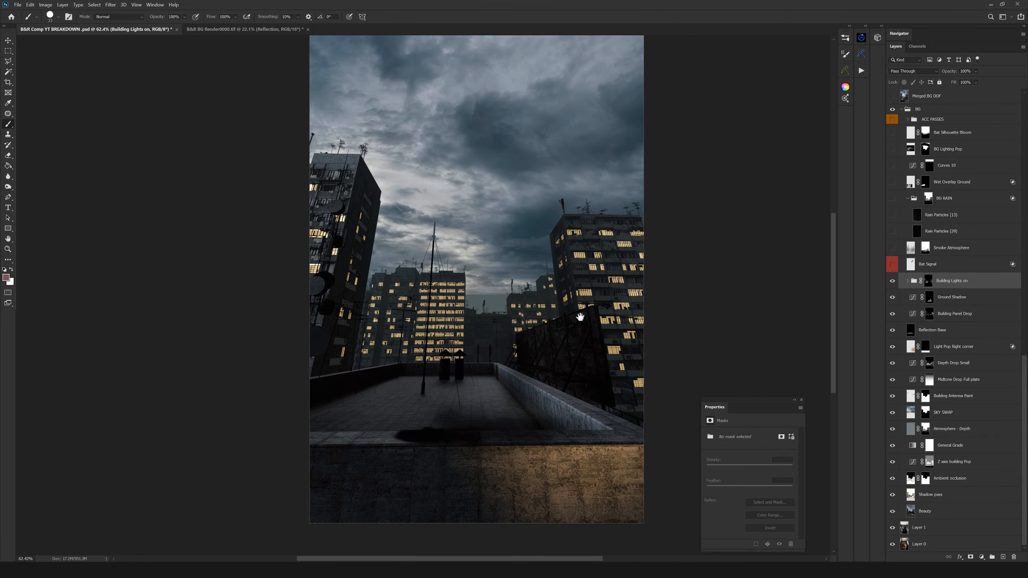
left_click_drag(530, 276, 543, 324)
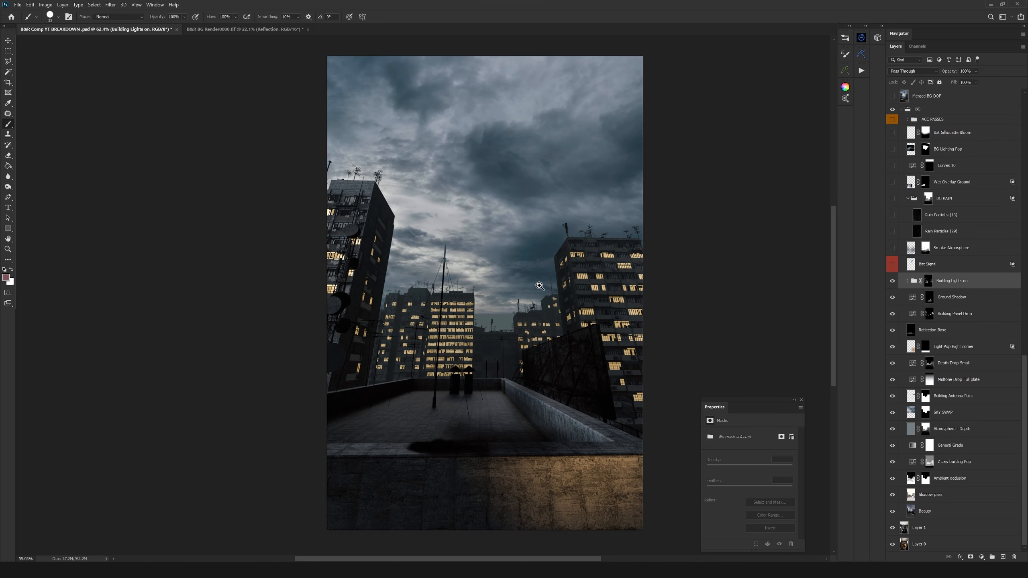
scroll(543, 325, "down", 1)
Show the Bat Signal layer, view it in isolation, and restore the other visible layers to review it in the sky
left_click(933, 264)
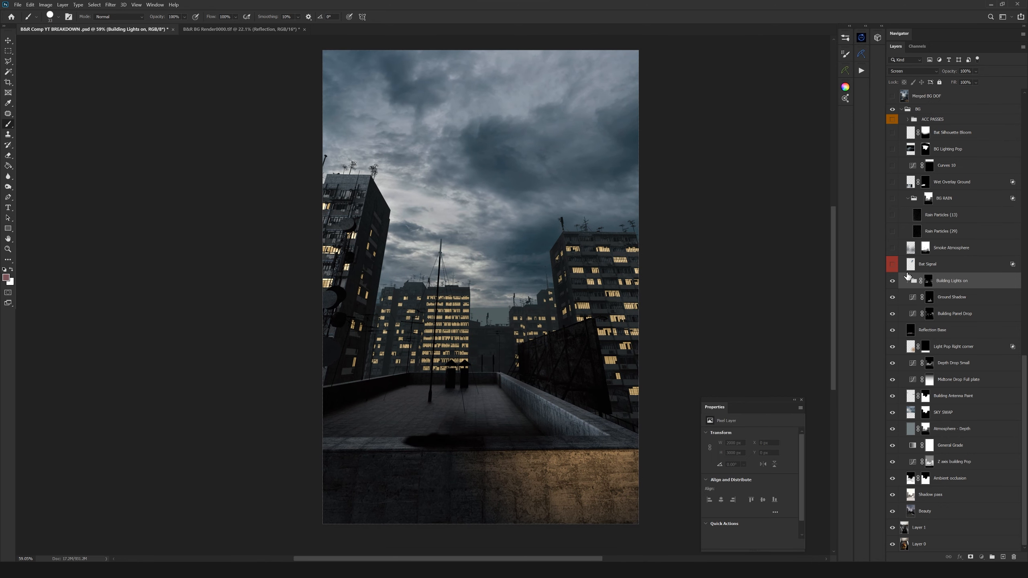
left_click(892, 264)
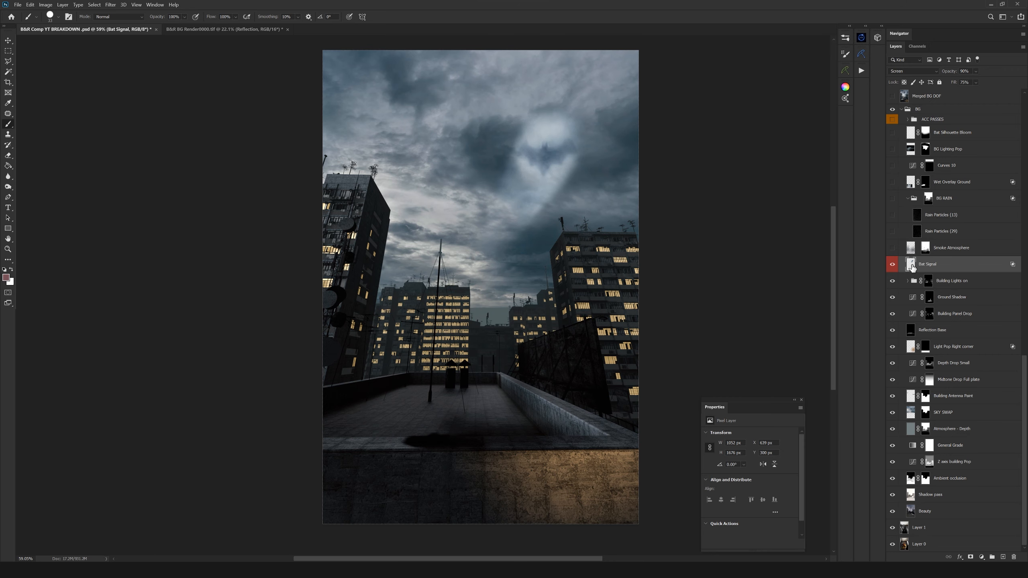
left_click(894, 267, "alt")
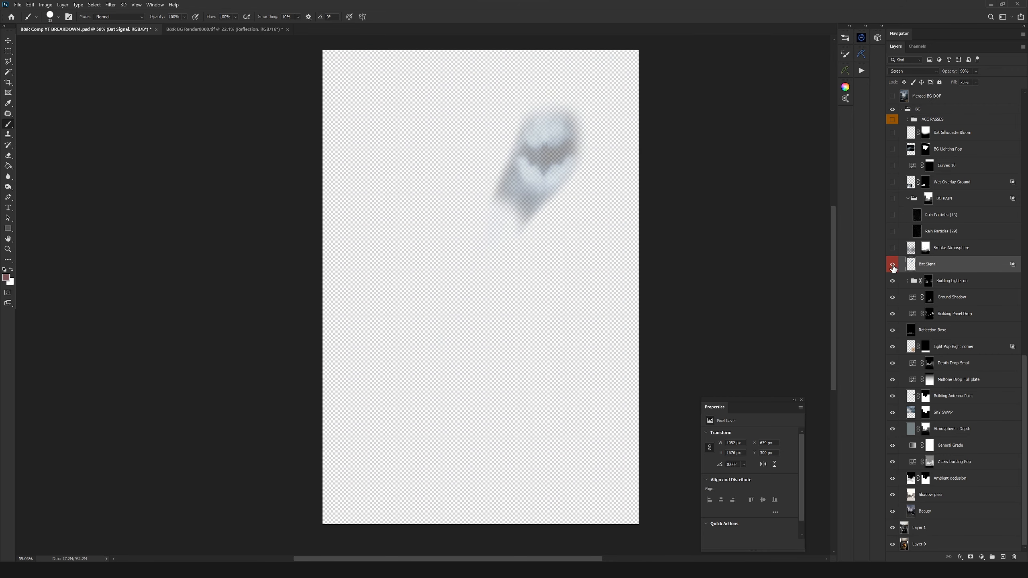
left_click(893, 266, "alt")
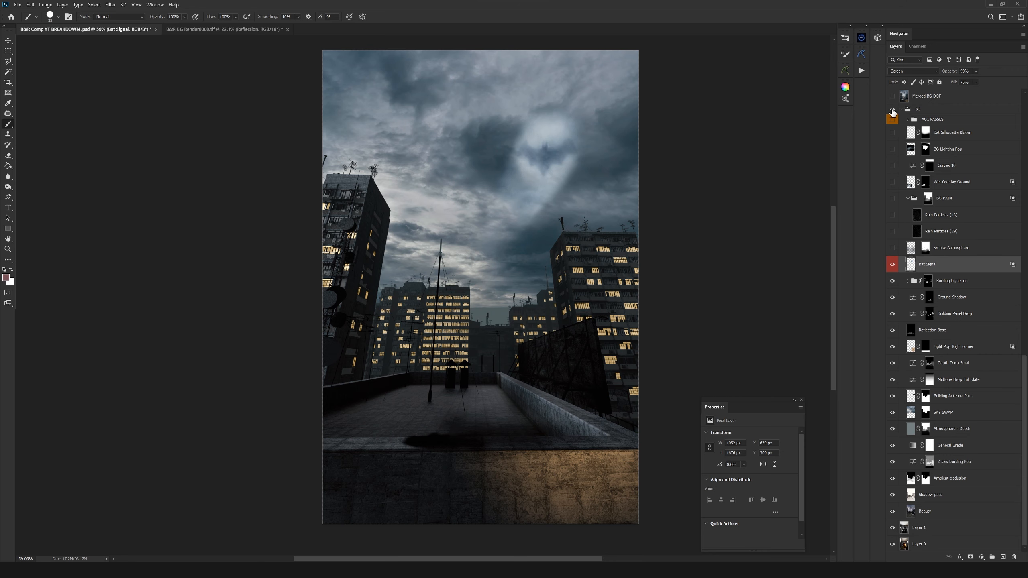
left_click_drag(515, 264, 507, 265)
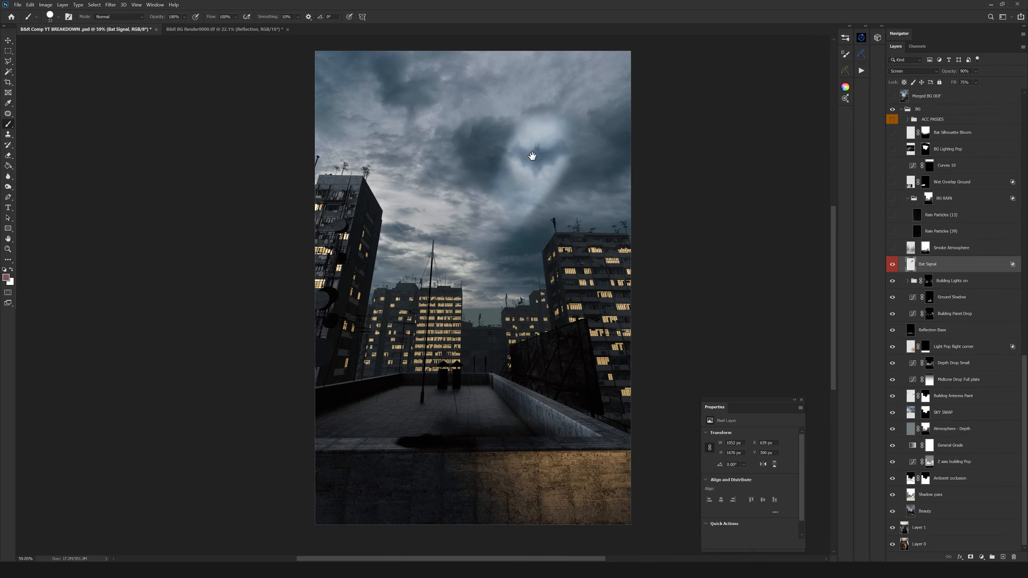
left_click_drag(524, 234, 527, 244)
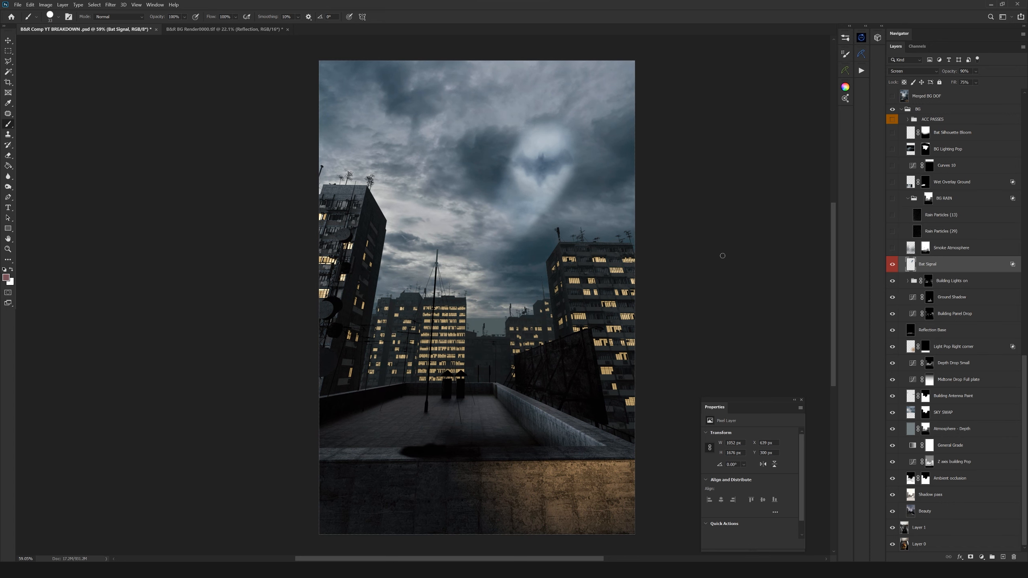
Show the Smoke Atmosphere layer and compare the haze over the buildings with it shown and hidden, leaving it shown
left_click_drag(1025, 363, 1024, 304)
left_click_drag(545, 237, 528, 232)
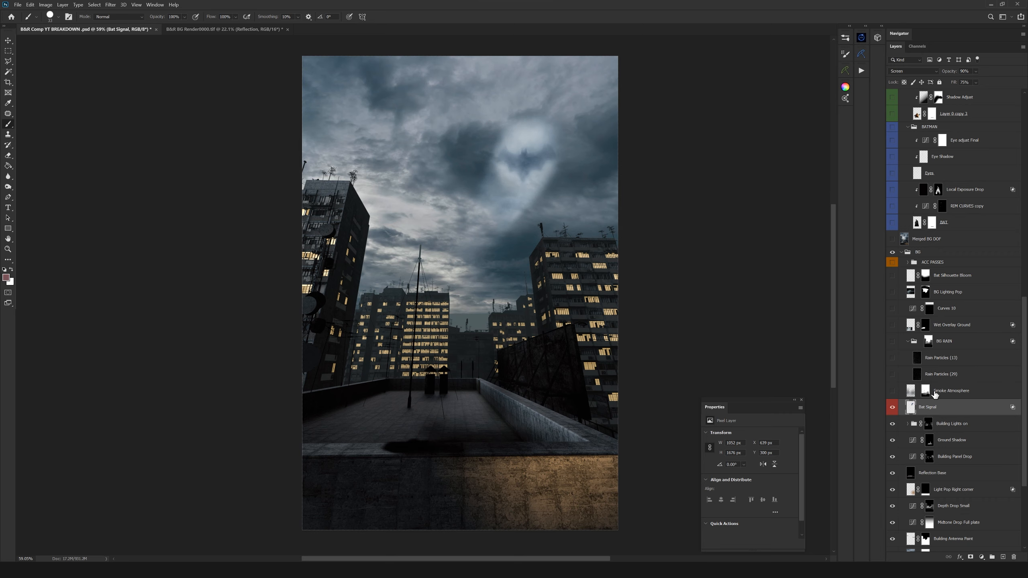
left_click(935, 394)
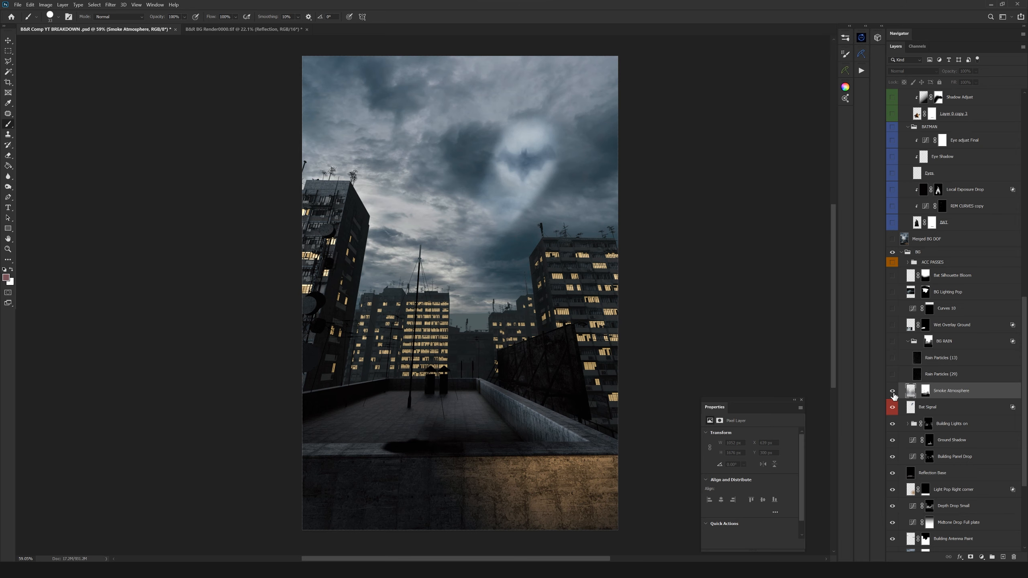
left_click(893, 391)
left_click_drag(587, 372, 604, 366)
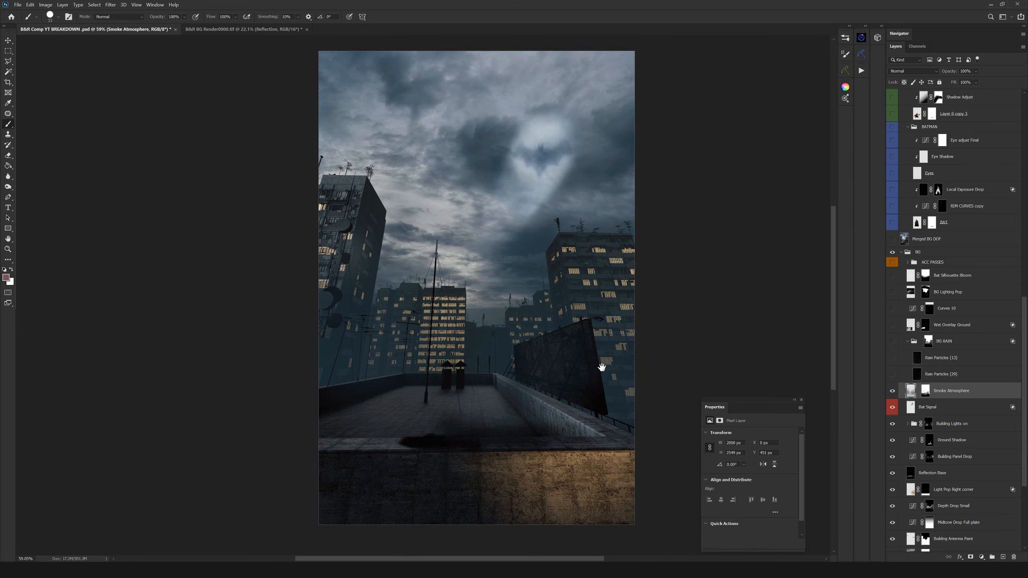
left_click(893, 392)
left_click(893, 392)
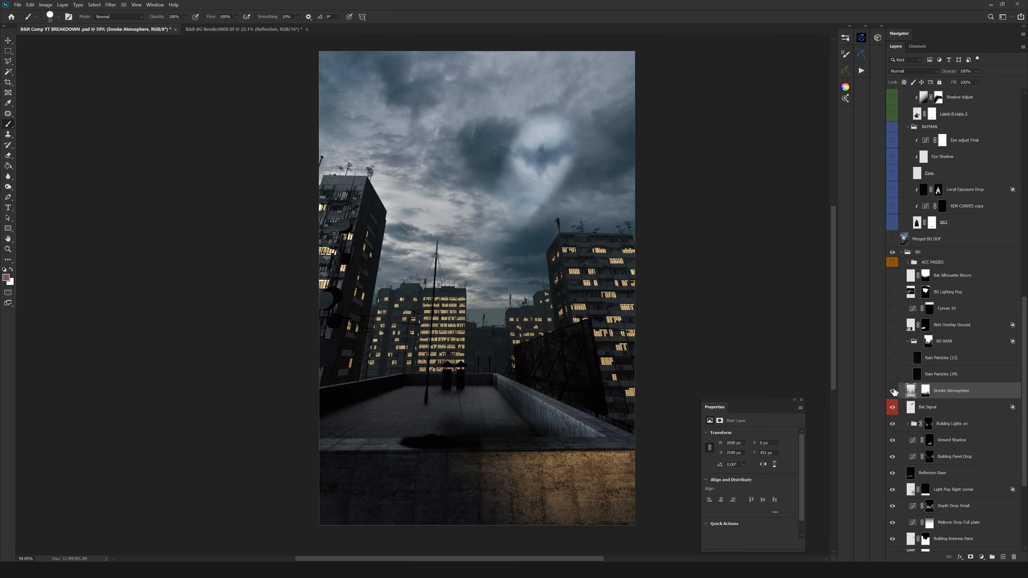
left_click_drag(608, 355, 629, 352)
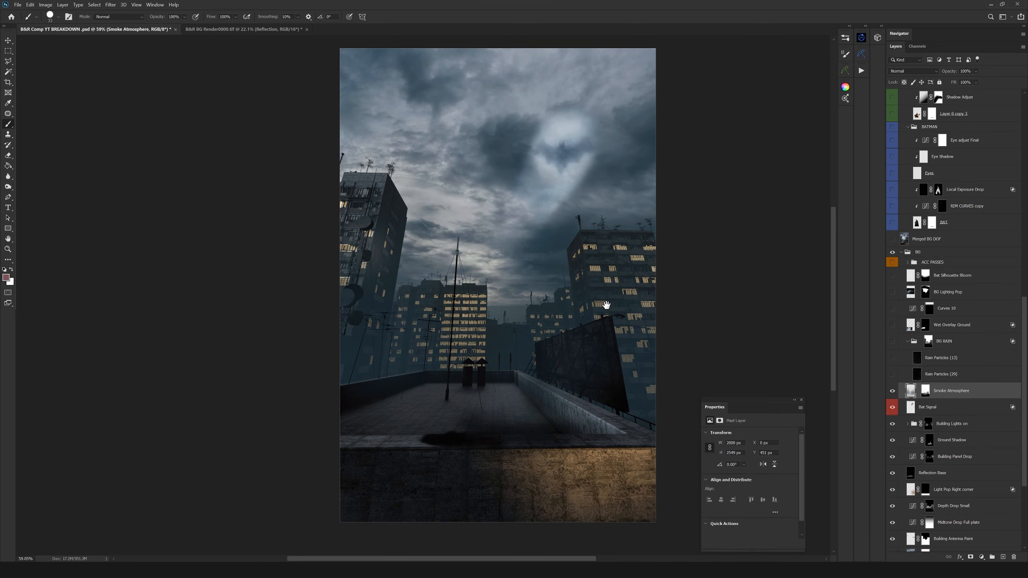
left_click_drag(628, 333, 624, 399)
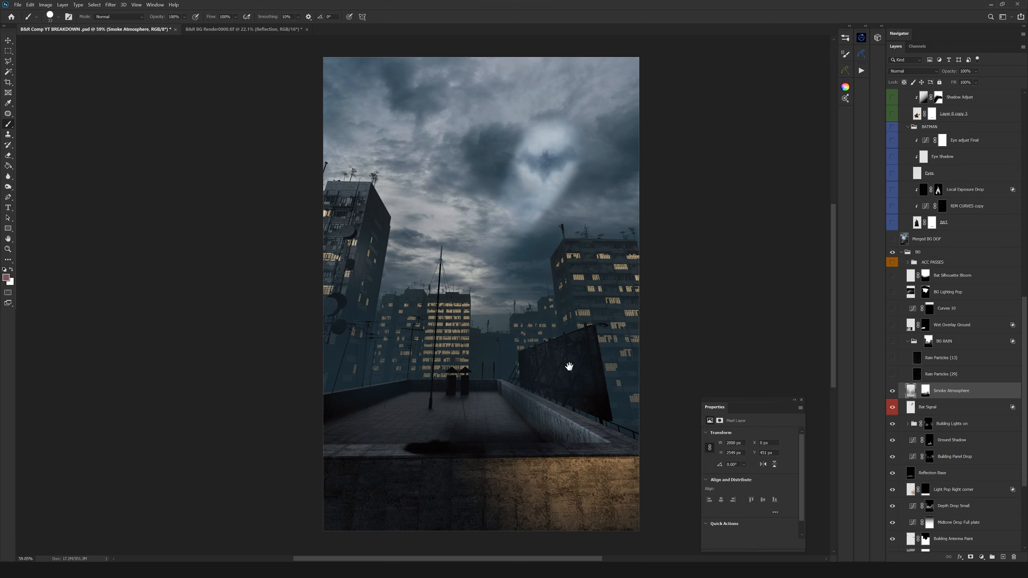
left_click_drag(569, 366, 565, 371)
View the Smoke Atmosphere mask on its own and return to the full composite
left_click(926, 395, "alt")
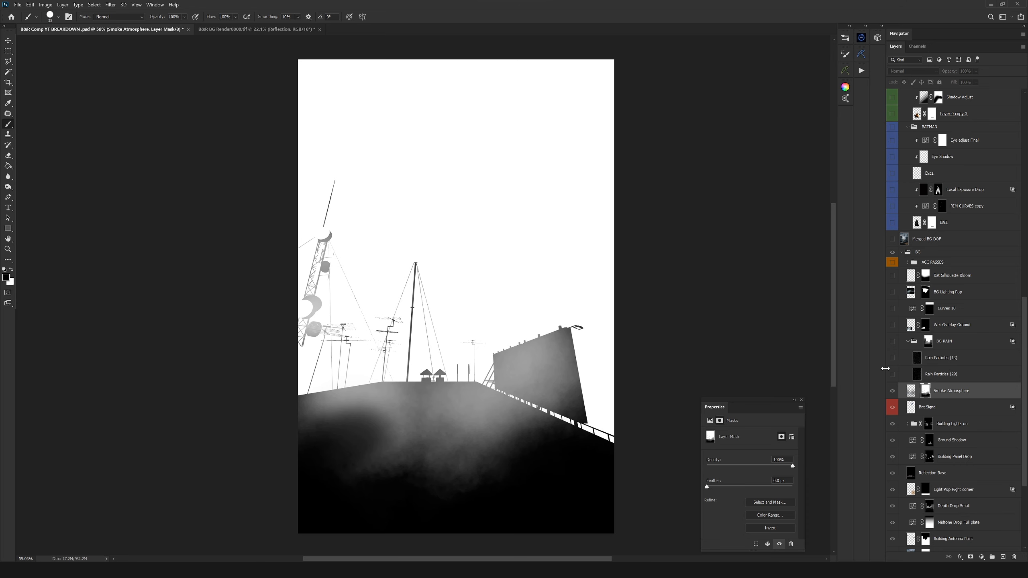
left_click(912, 393)
left_click_drag(475, 320, 536, 324)
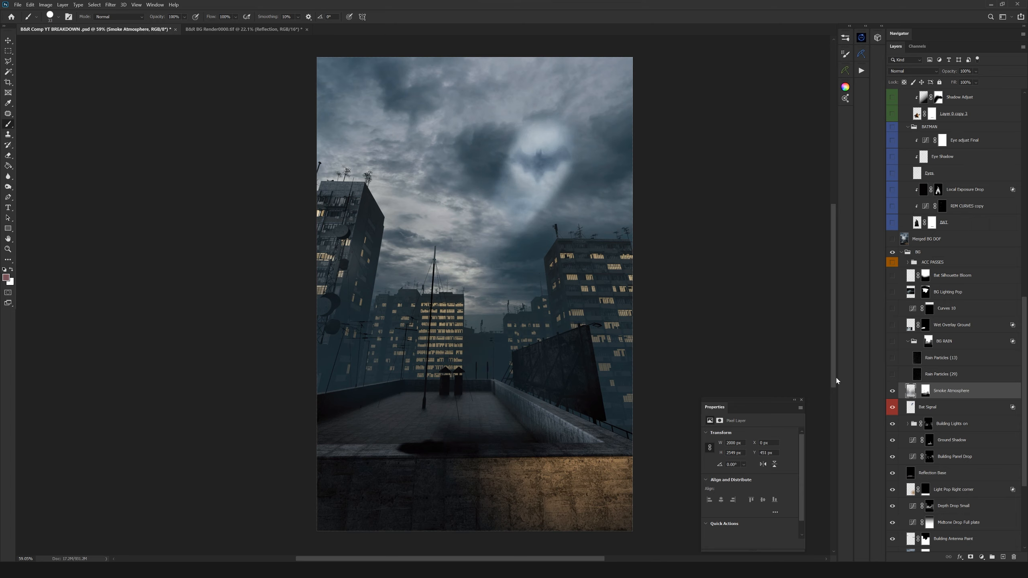
Show the BG RAIN group with its Rain Particles (13) and Rain Particles (29) layers, and examine the rain over the buildings and sky
left_click(938, 376)
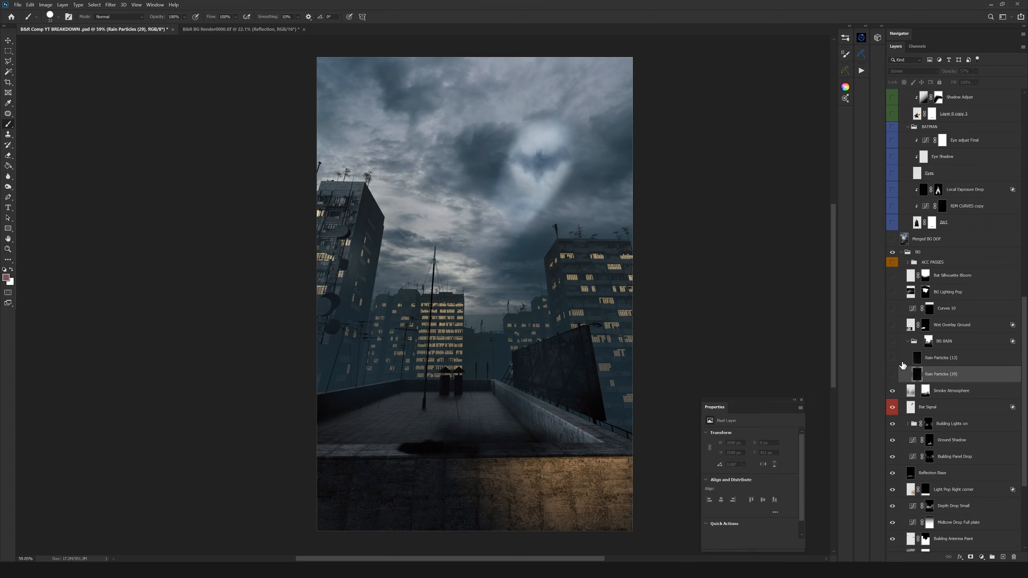
left_click(892, 376)
left_click(892, 376)
left_click(892, 374)
scroll(523, 320, "up", 5)
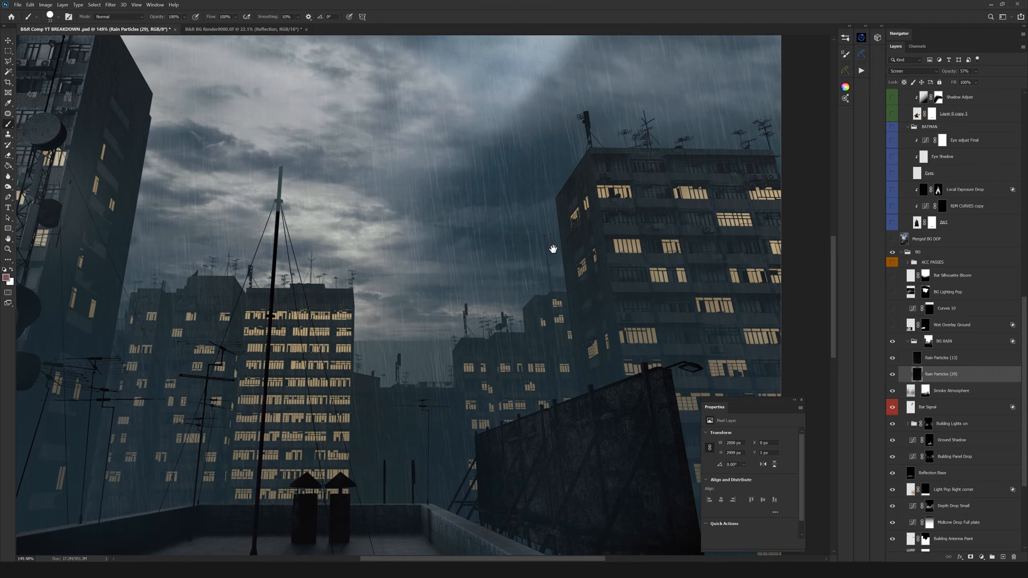
mouse_move(553, 248)
left_mouse_down()
mouse_move(482, 418)
mouse_move(593, 285)
mouse_move(553, 288)
mouse_move(546, 234)
left_mouse_up()
scroll(558, 305, "down", 3)
left_click_drag(482, 283, 519, 277)
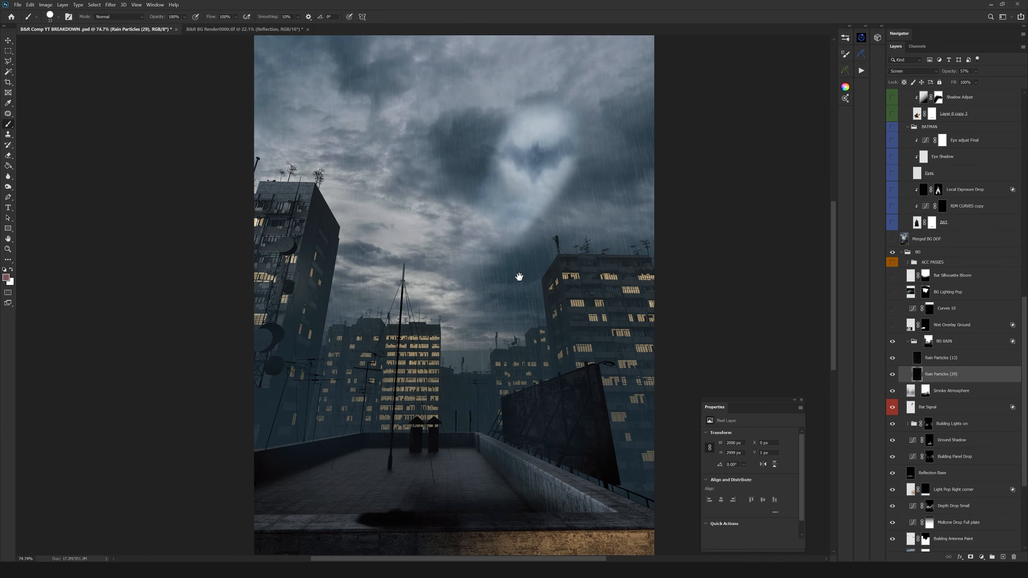
scroll(507, 290, "down", 3)
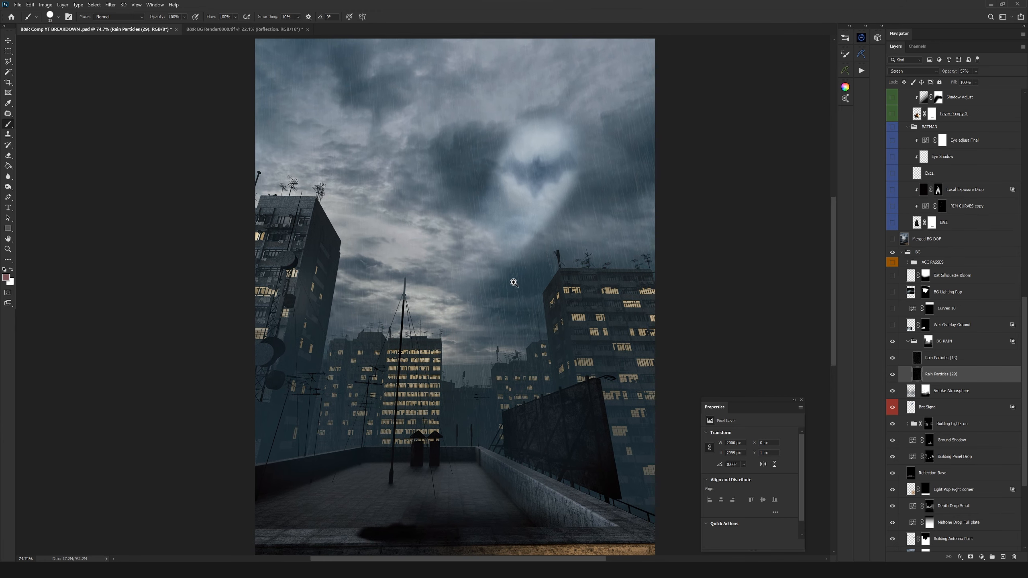
left_click_drag(511, 312, 513, 301)
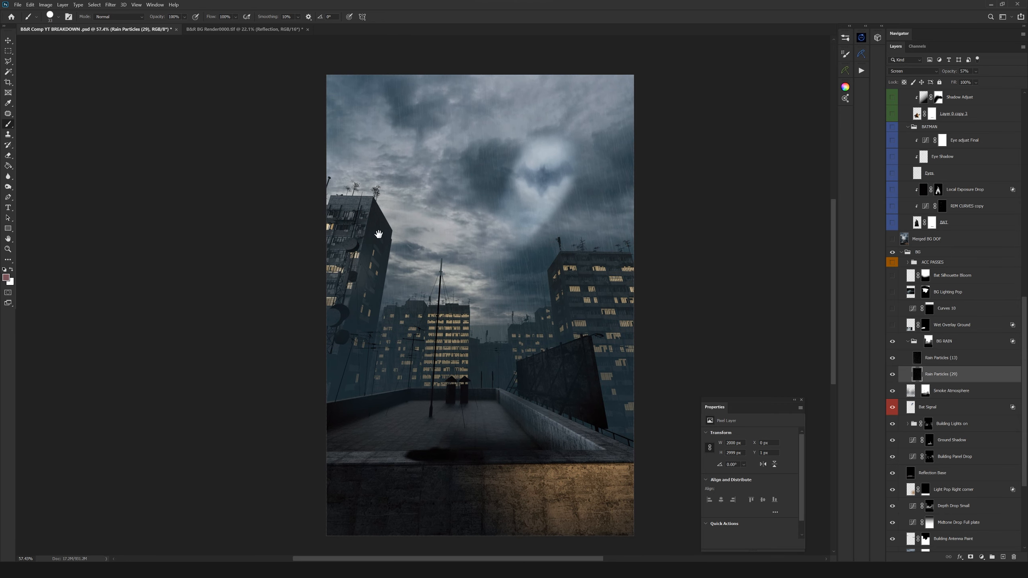
Review the rain over the buildings, select the BG RAIN group and collapse it
left_click_drag(522, 310, 503, 317)
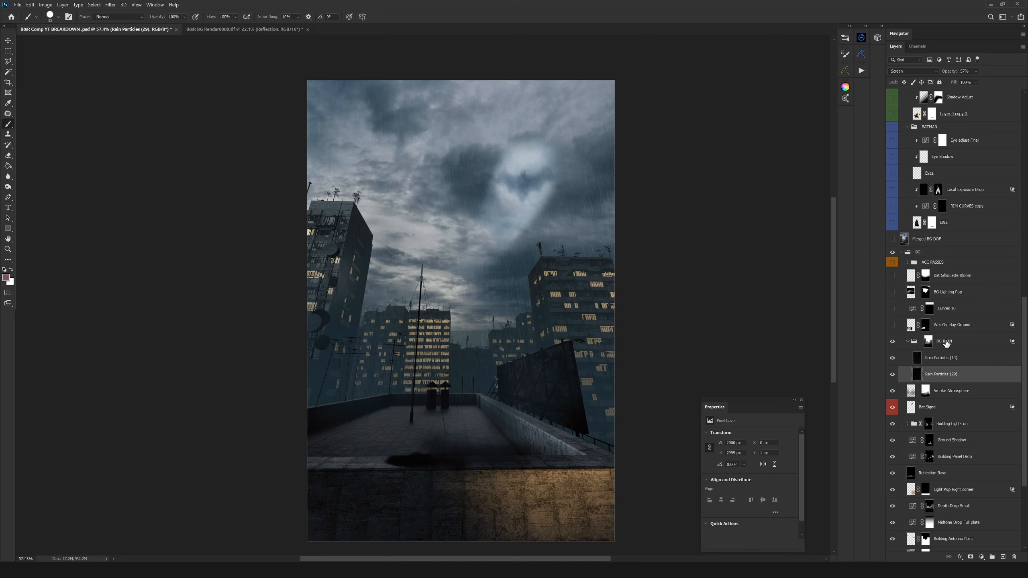
left_click(943, 341)
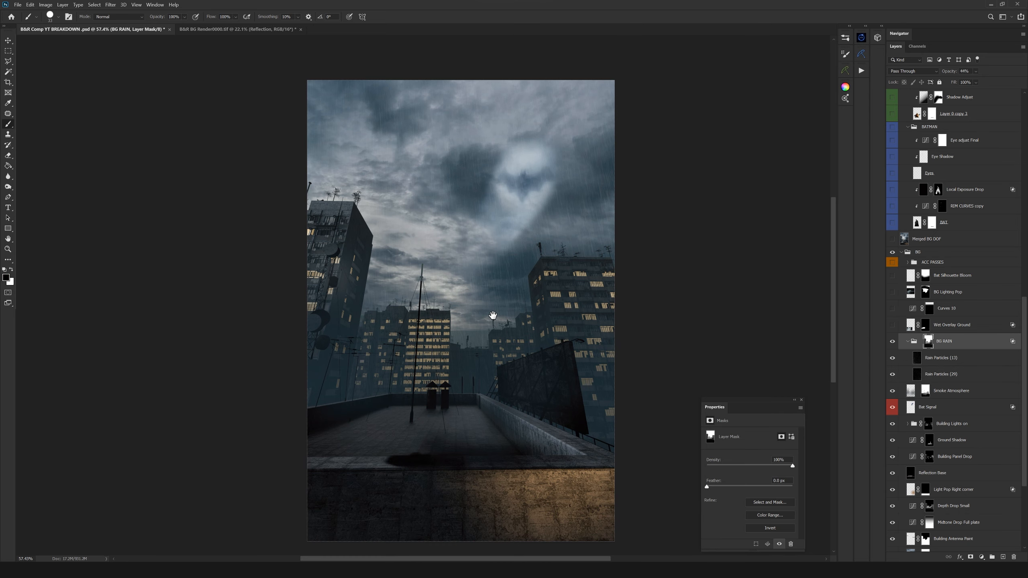
scroll(494, 315, "down", 1)
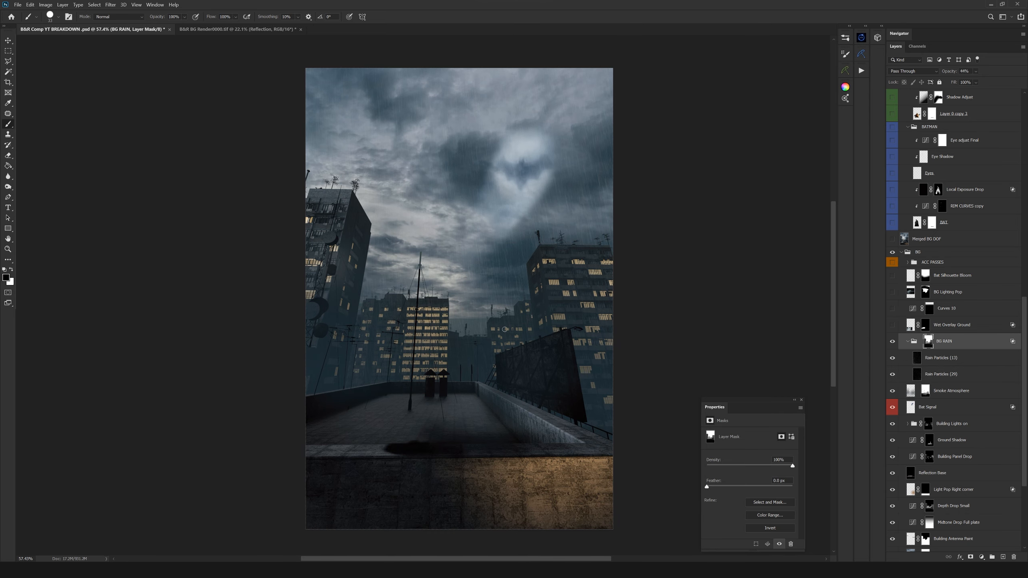
left_click(909, 341)
Show the Wet Overlay Ground layer, inspect its Blend If settings without changing them, and review the wet rooftop
left_click(941, 326)
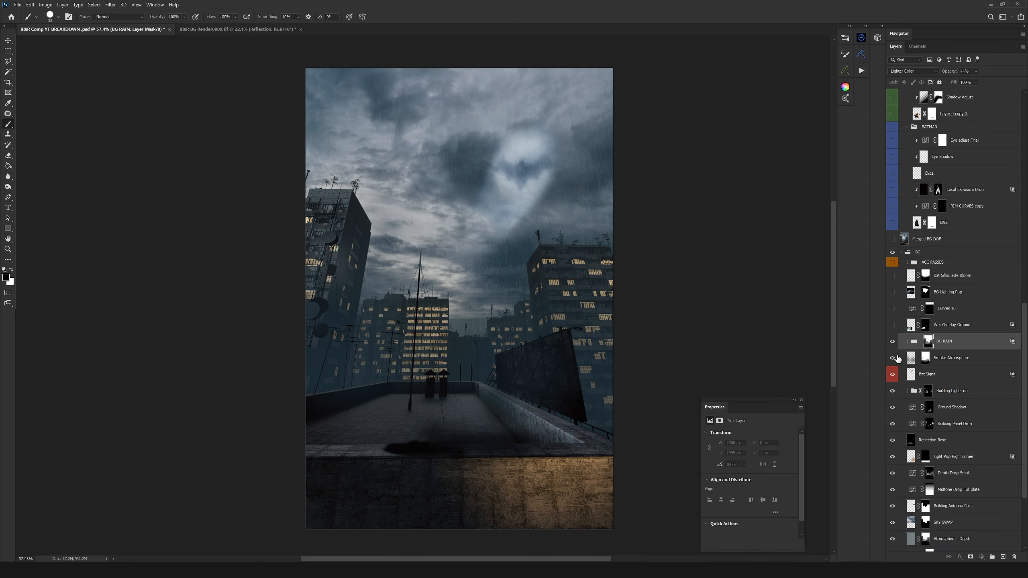
left_click(893, 325)
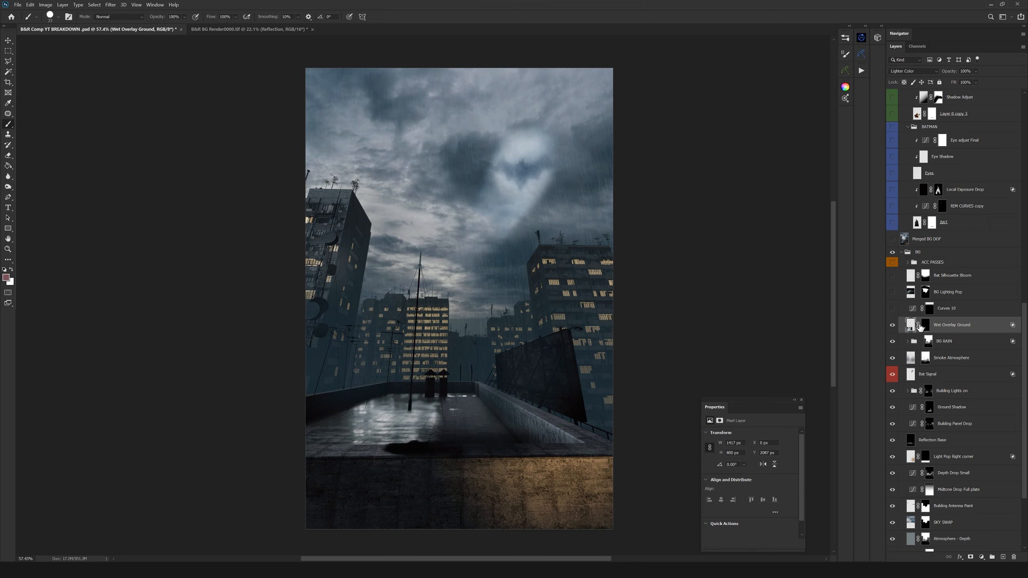
double_click(979, 327)
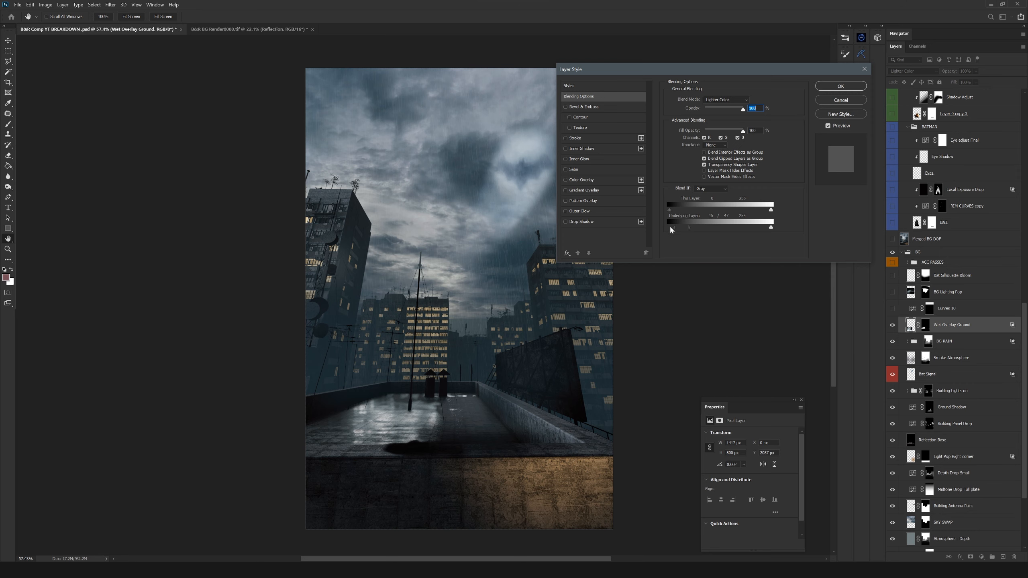
left_click(831, 101)
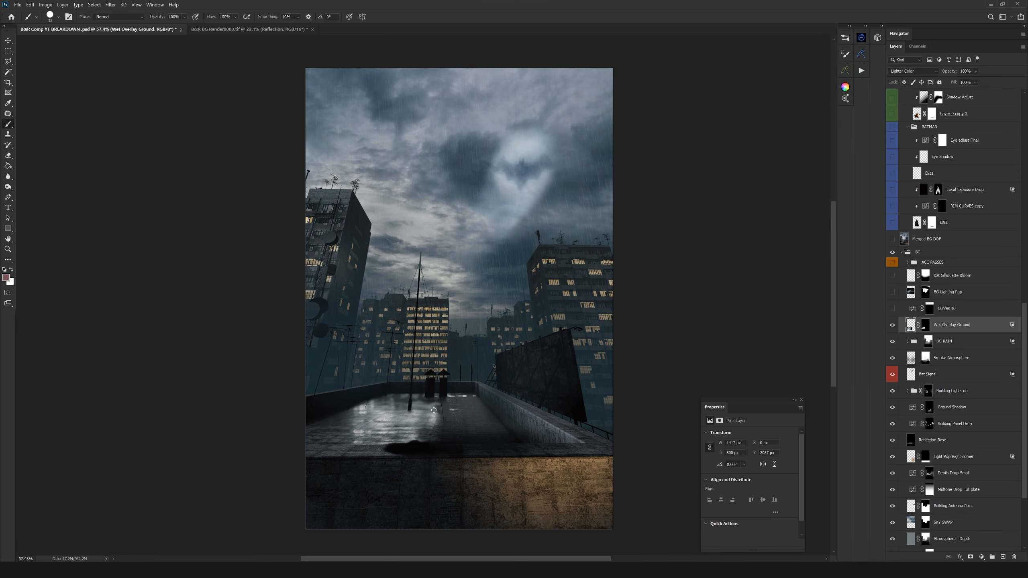
left_click_drag(403, 422, 426, 392)
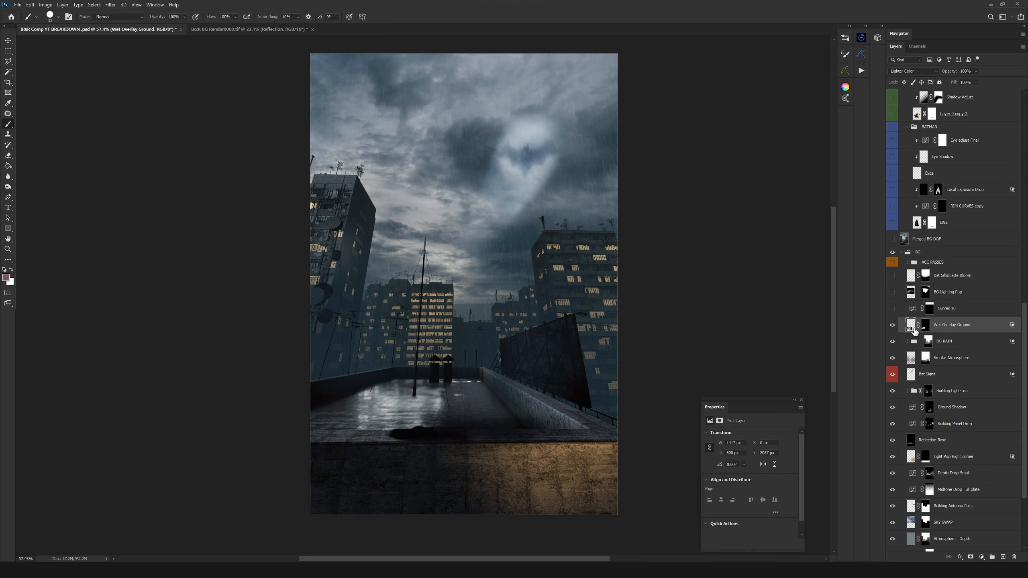
Show the Curves 10 adjustment layer and compare the upper sky with it shown and hidden, leaving it shown
left_click(941, 310)
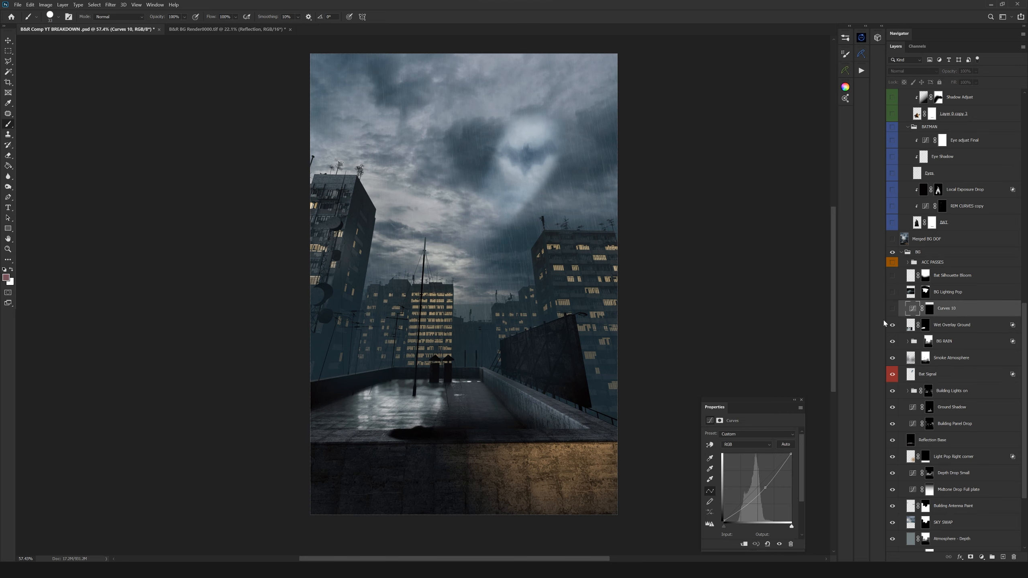
left_click(893, 310)
left_click(893, 311)
left_click(893, 313)
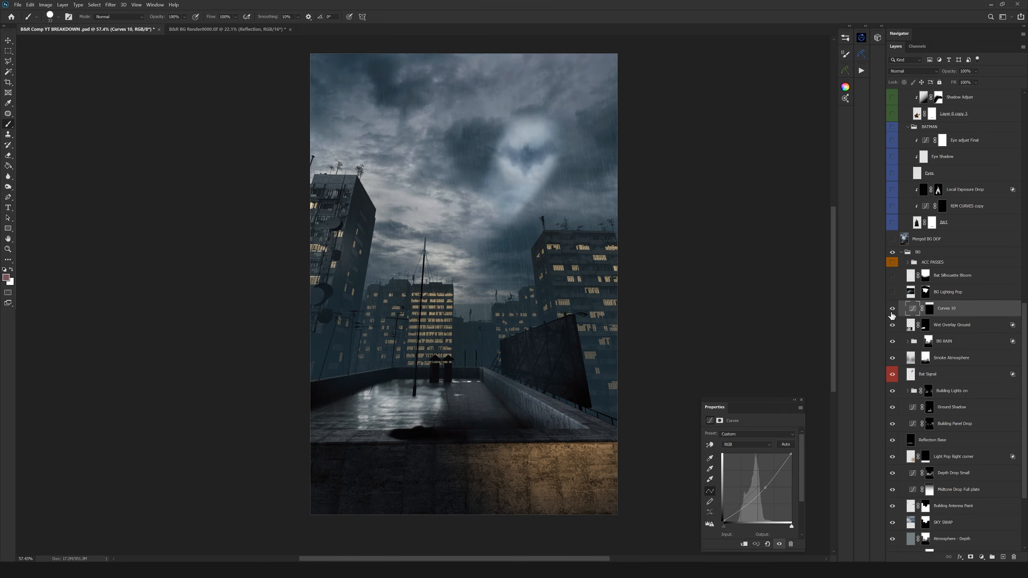
left_click(893, 311)
left_click(893, 313)
View the Curves 10 mask on its own, return to the composite, and compare the sky with the adjustment hidden and shown
left_click(930, 310, "alt")
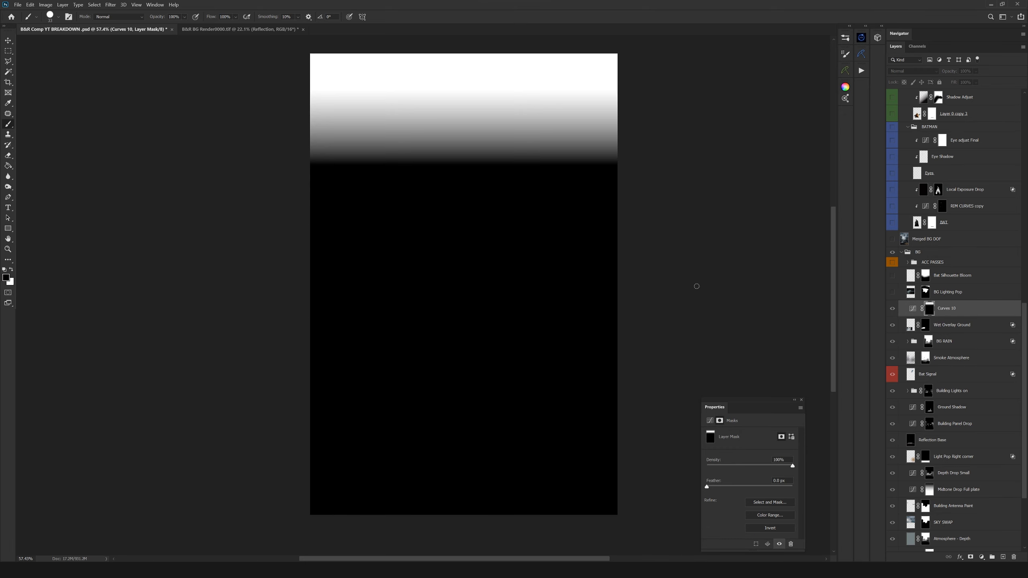
left_click(913, 308)
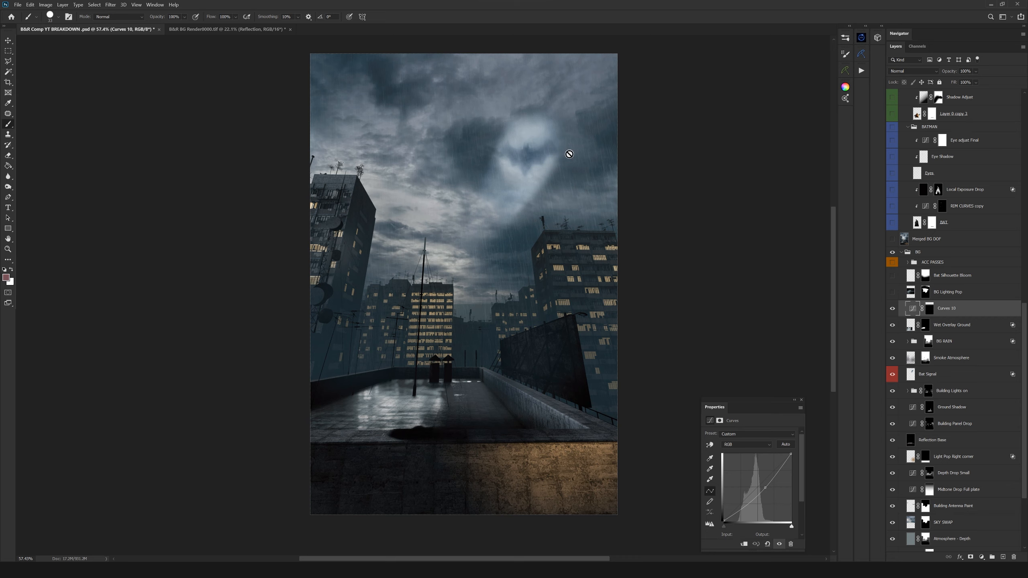
left_click(894, 311)
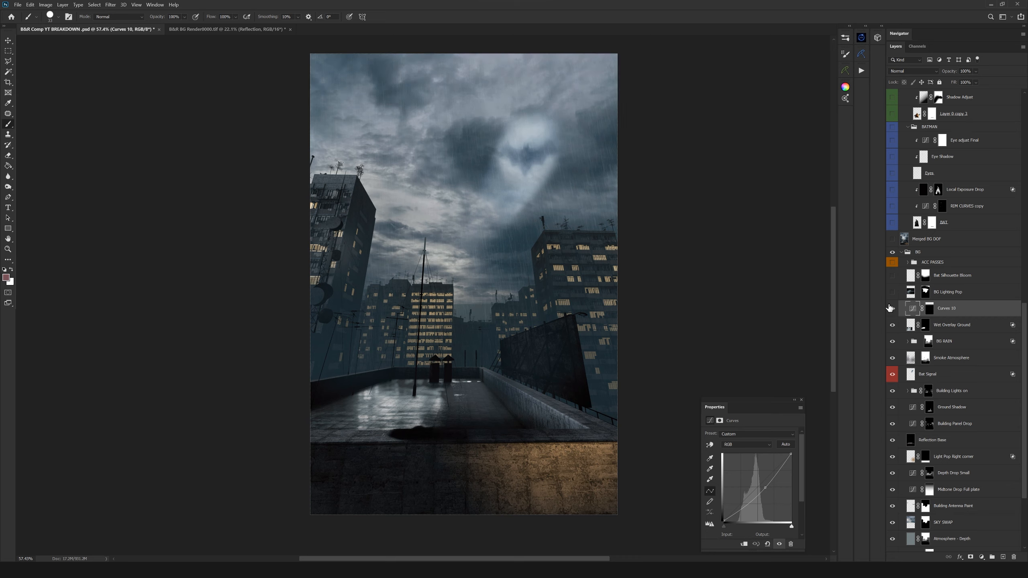
left_click(893, 311)
scroll(894, 311, "up", 3)
left_click(894, 429)
left_click(893, 429)
left_click(894, 431)
left_click(893, 430)
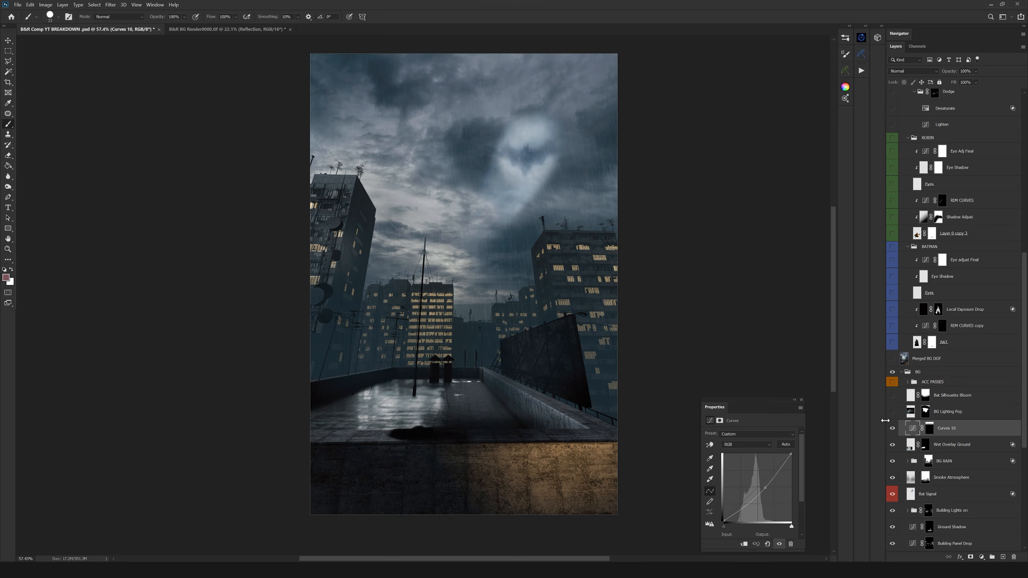
Show the BG Lighting Pop layer and compare the glow behind the buildings with it shown and hidden, leaving it shown
left_click(928, 420)
left_click(893, 413)
left_click(892, 413)
left_click(893, 412)
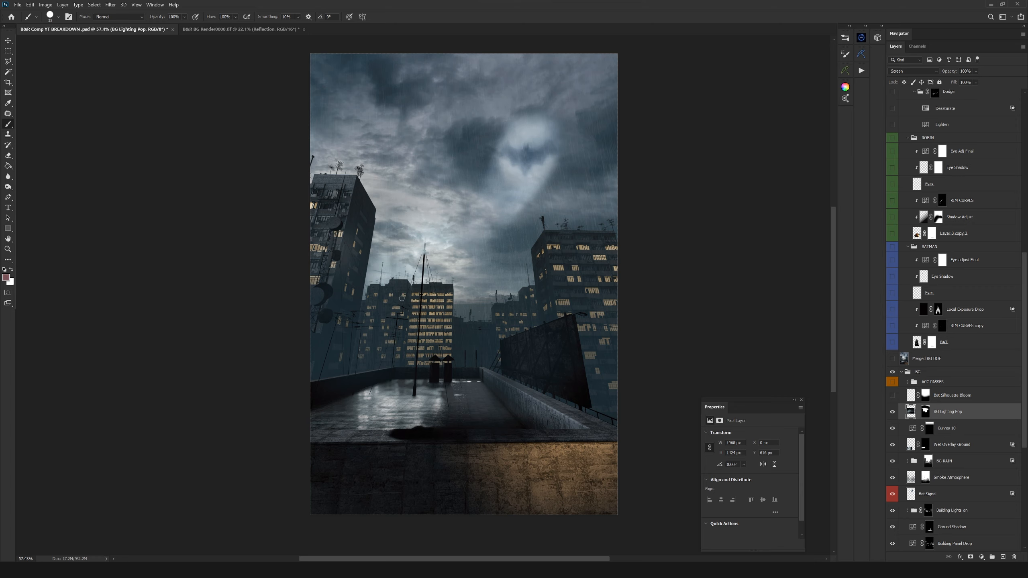
left_click(893, 412)
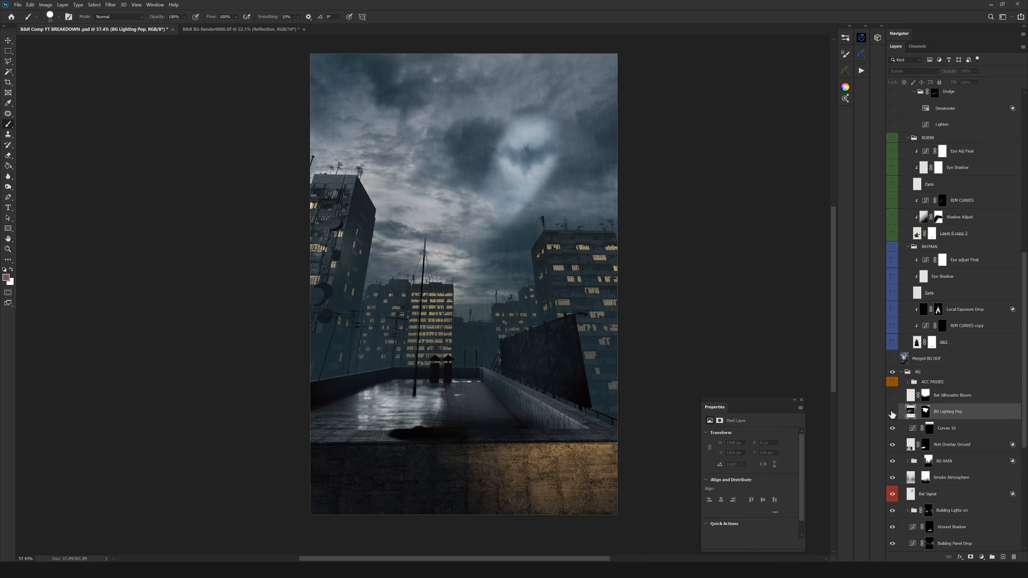
left_click(892, 413)
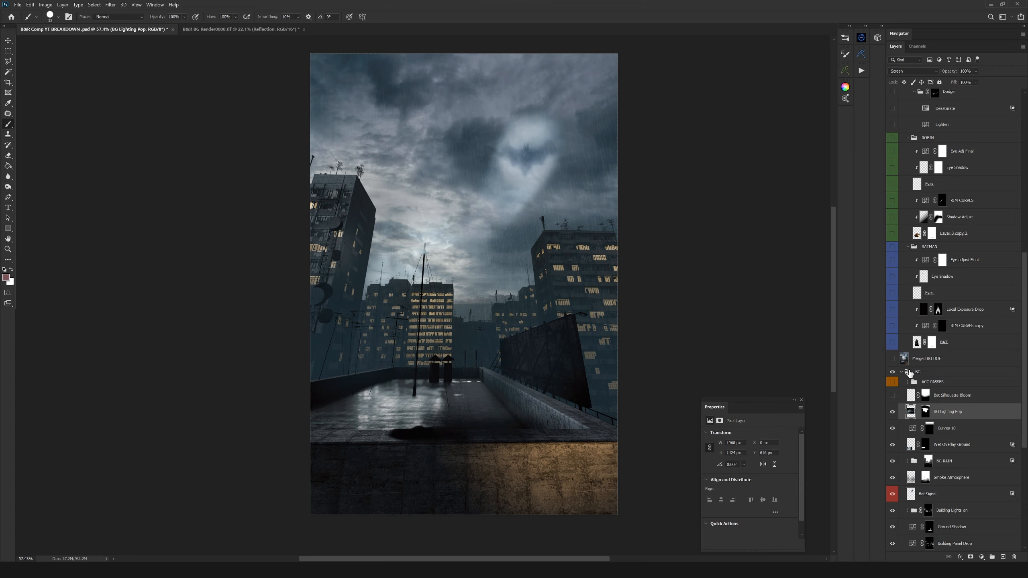
Show the Bat Silhouette Bloom layer and compare the scene with and without the bloom, leaving it shown
left_click(929, 395)
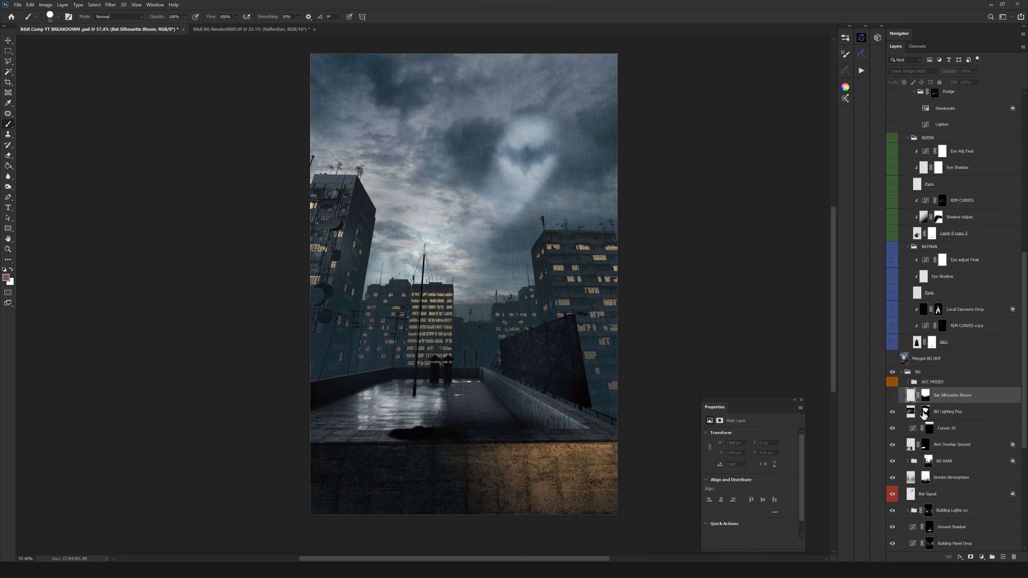
left_click(893, 397)
left_click(892, 397)
left_click(892, 396)
left_click(893, 396)
left_click(892, 396)
left_click(892, 397)
left_click(893, 397)
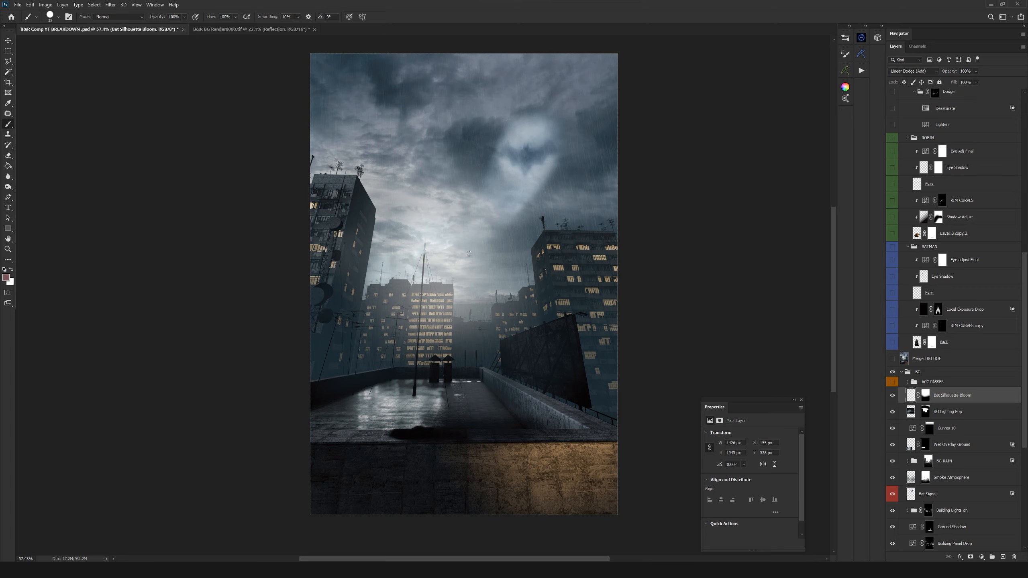
Collapse the BG group and show the Merged BG DOF layer above it
left_click(927, 374)
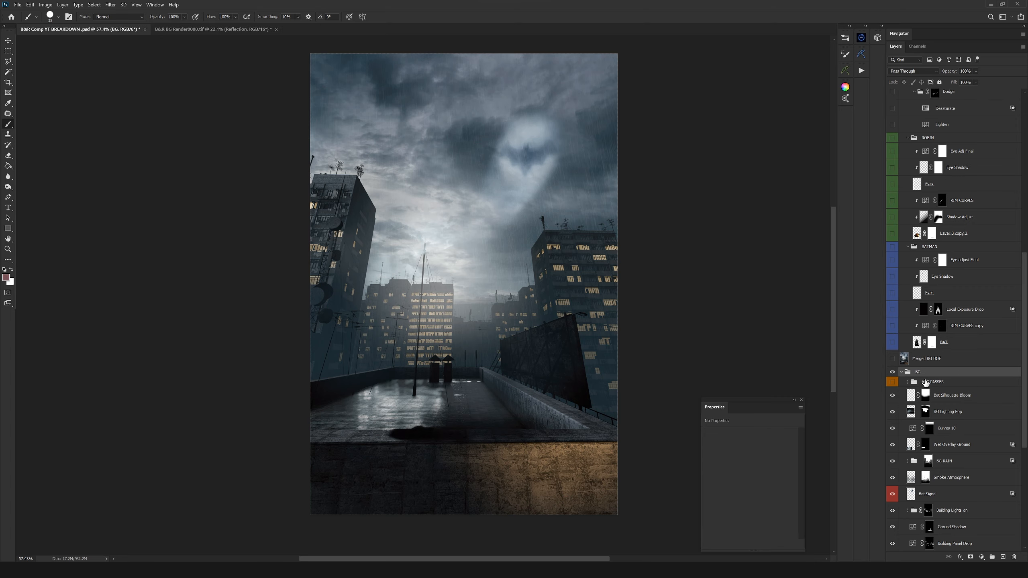
left_click(901, 372)
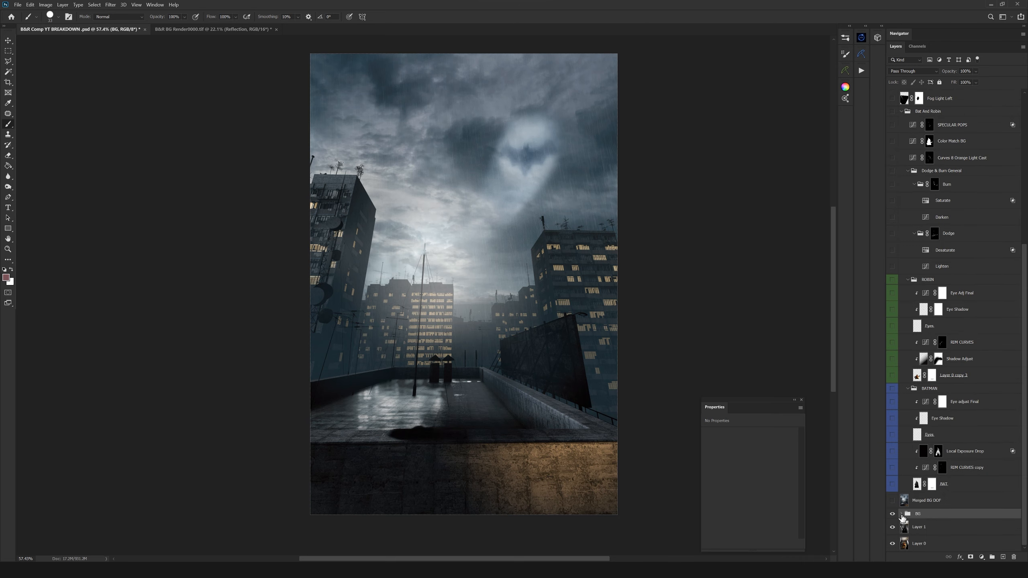
left_click(919, 504)
left_click(892, 501)
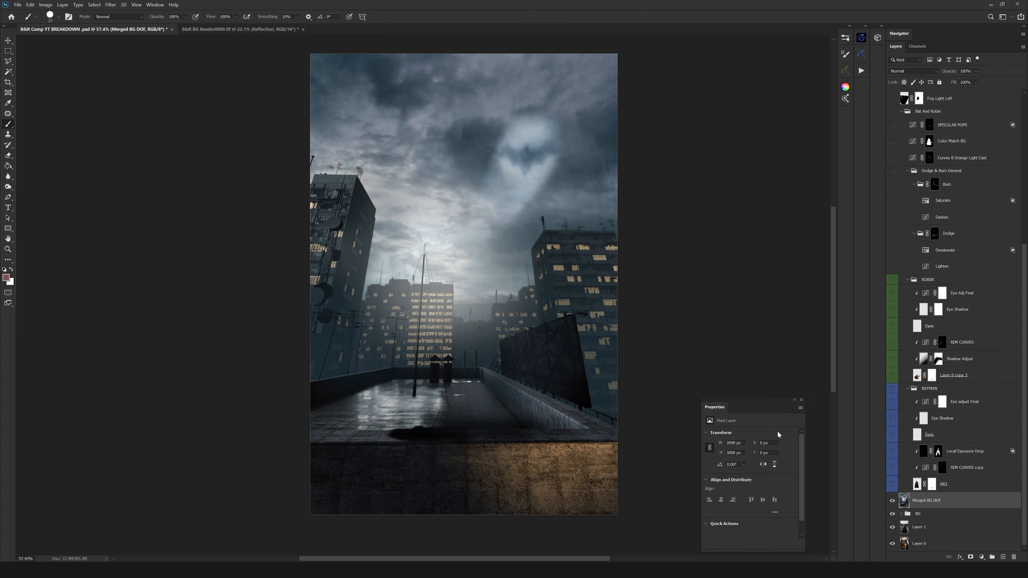
Examine the depth-of-field blur of the Merged BG DOF layer across the buildings, rooftop and sky
scroll(559, 248, "up", 6)
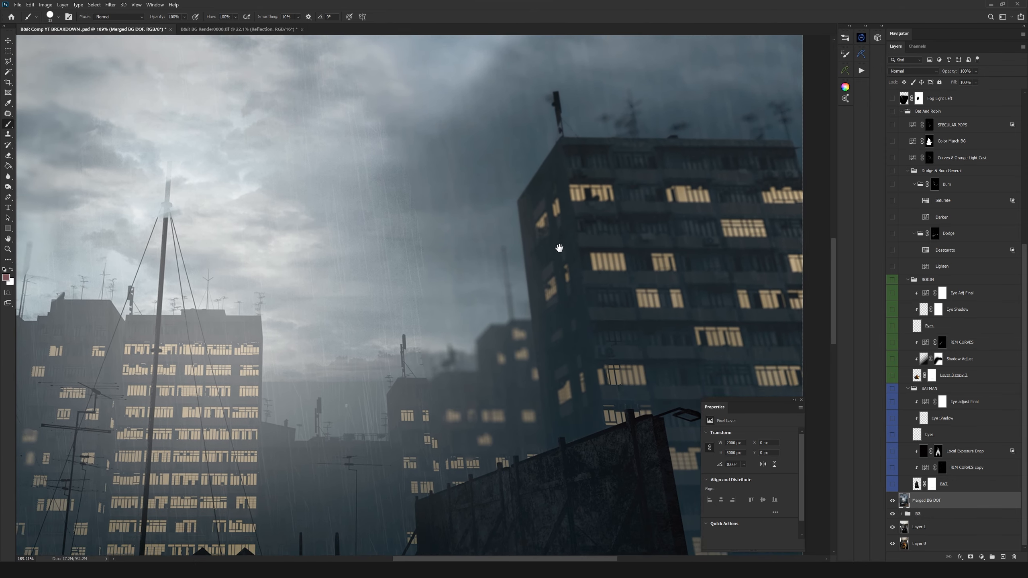
left_click_drag(559, 248, 565, 210)
left_click_drag(492, 289, 625, 266)
left_click_drag(570, 294, 625, 253)
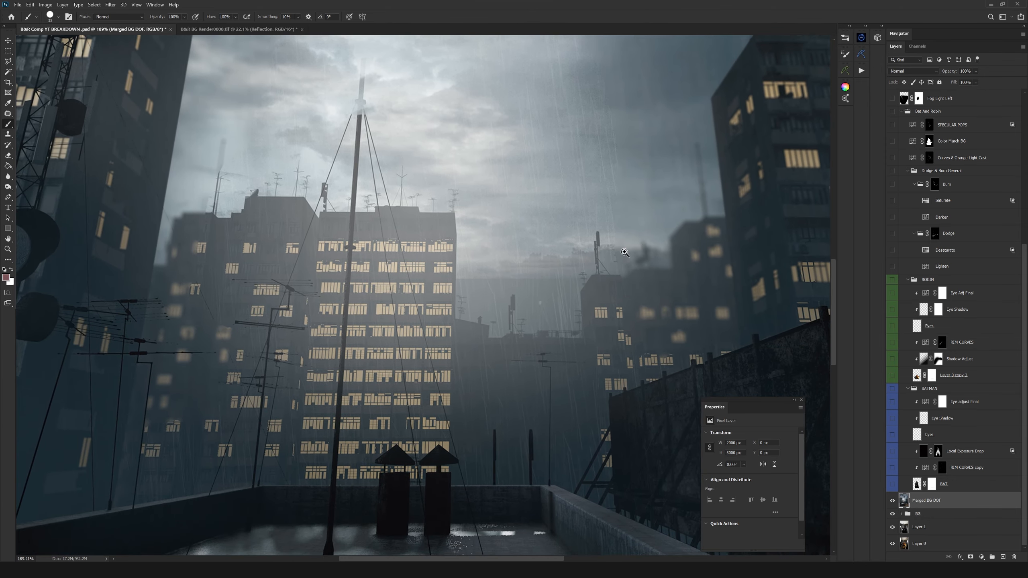
scroll(625, 252, "down", 4)
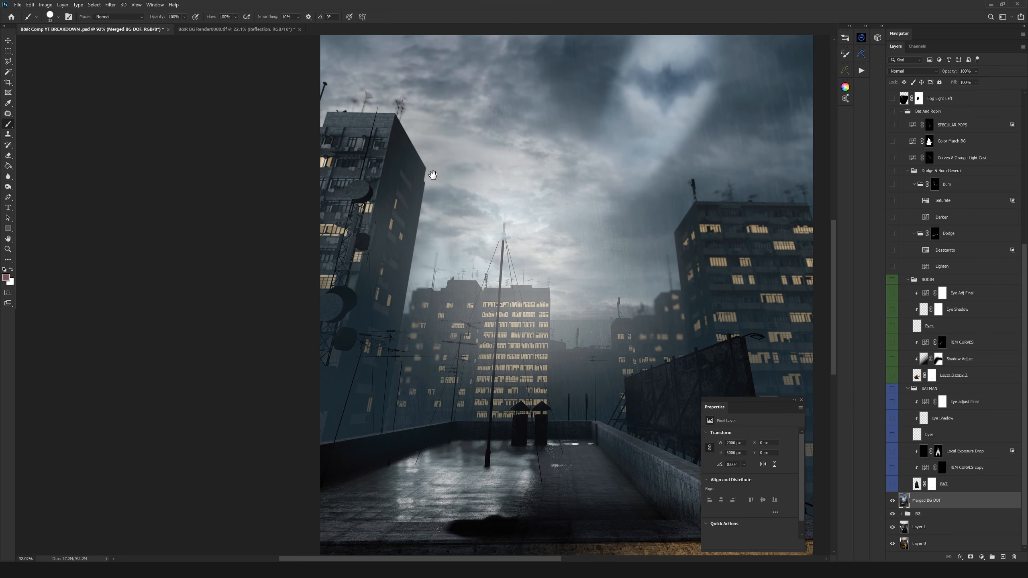
scroll(433, 175, "down", 3)
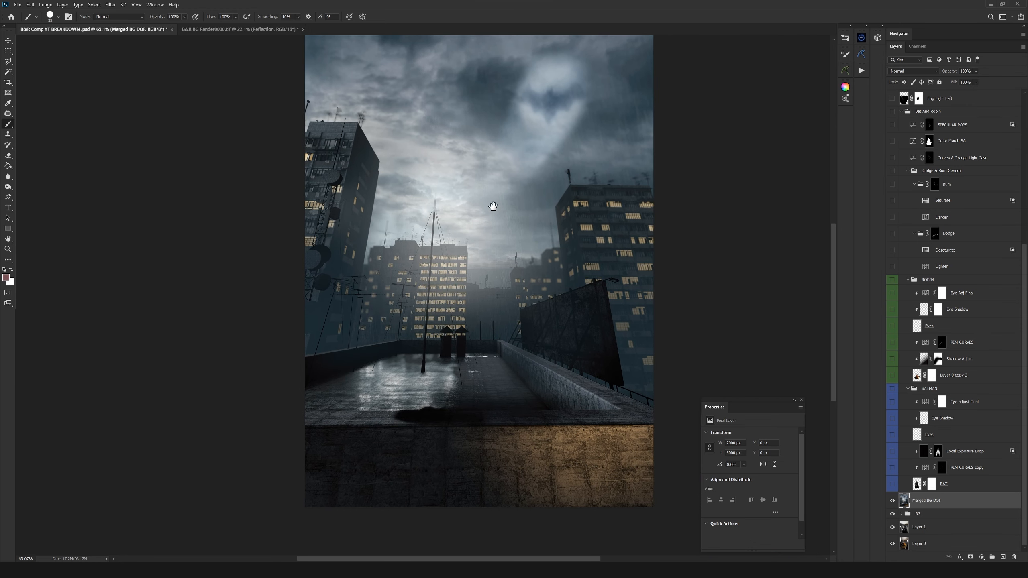
left_click_drag(513, 171, 500, 261)
left_click_drag(376, 222, 465, 228)
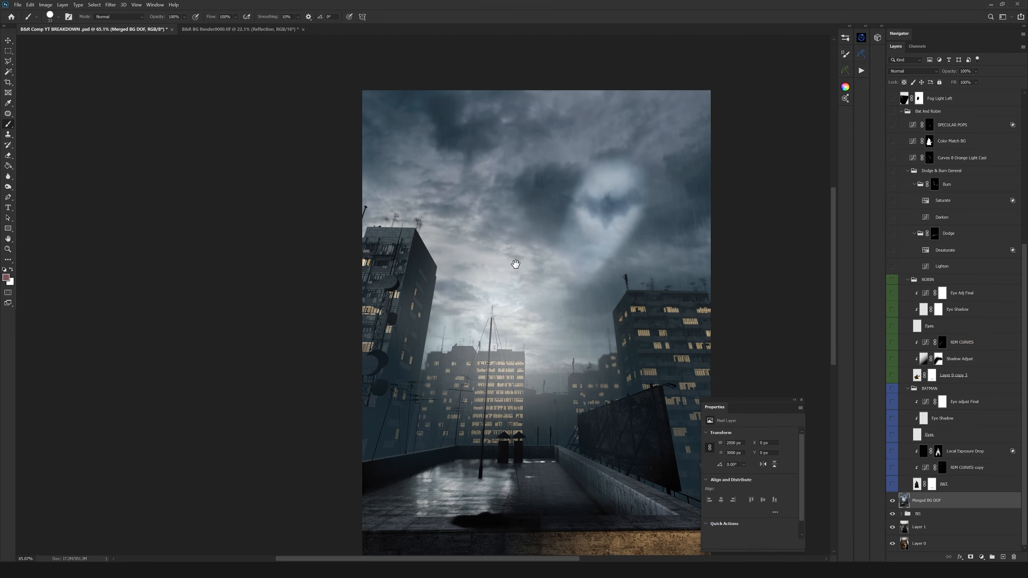
left_click_drag(508, 261, 466, 272)
left_click_drag(390, 214, 435, 176)
Inspect the blur around the rooftop antennas close up, and return to a view of the whole background
scroll(429, 212, "up", 7)
scroll(429, 213, "up", 3)
left_click_drag(429, 239, 445, 315)
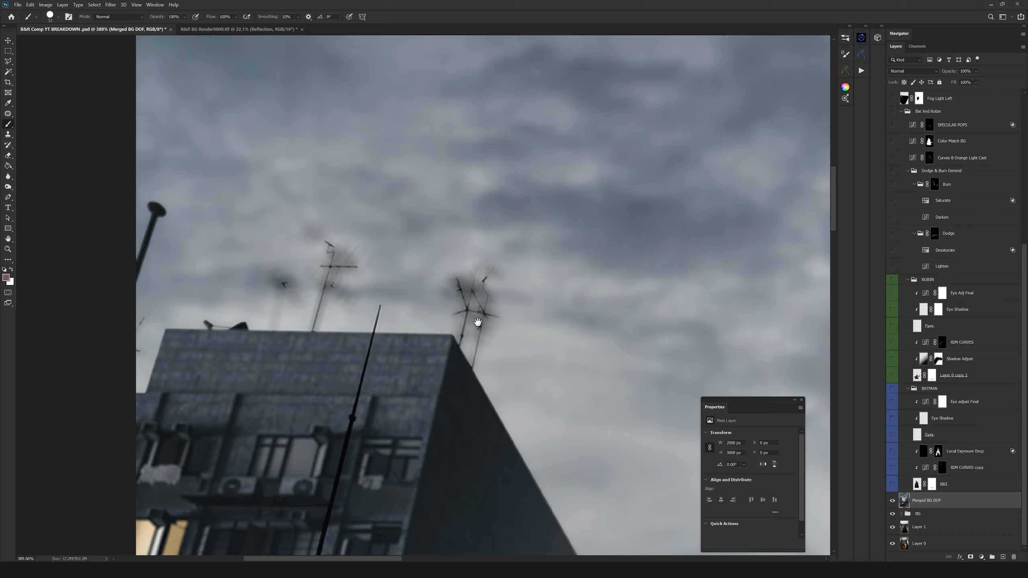
left_click_drag(477, 322, 378, 245)
scroll(514, 264, "down", 10)
scroll(483, 241, "up", 6)
left_click_drag(266, 244, 465, 275)
left_click_drag(301, 139, 389, 259)
left_click_drag(506, 257, 471, 276)
scroll(370, 189, "down", 2)
scroll(469, 276, "down", 1)
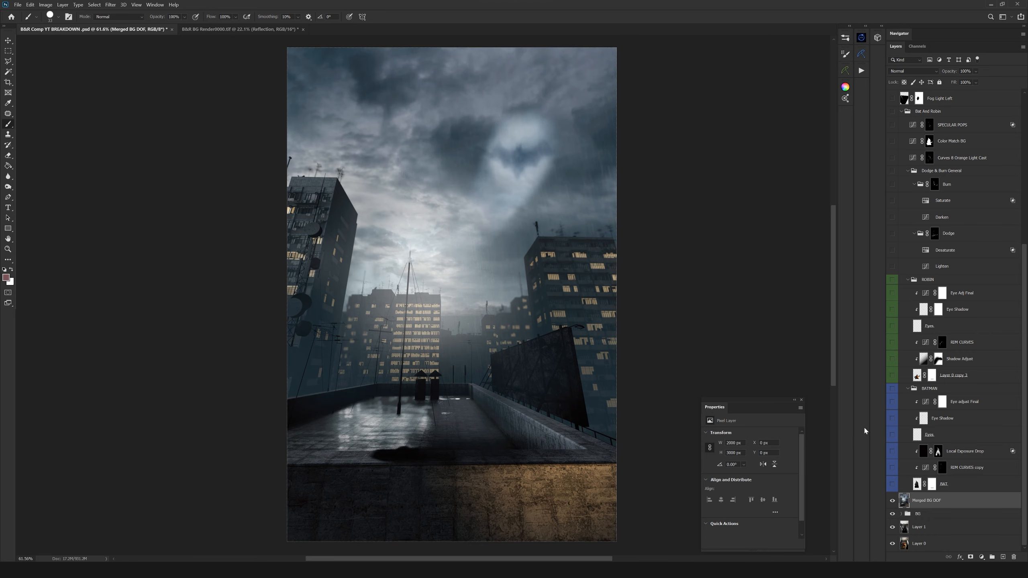
Show the BAT layer in the BATMAN group and review the figure against the rooftop background
left_click(961, 488)
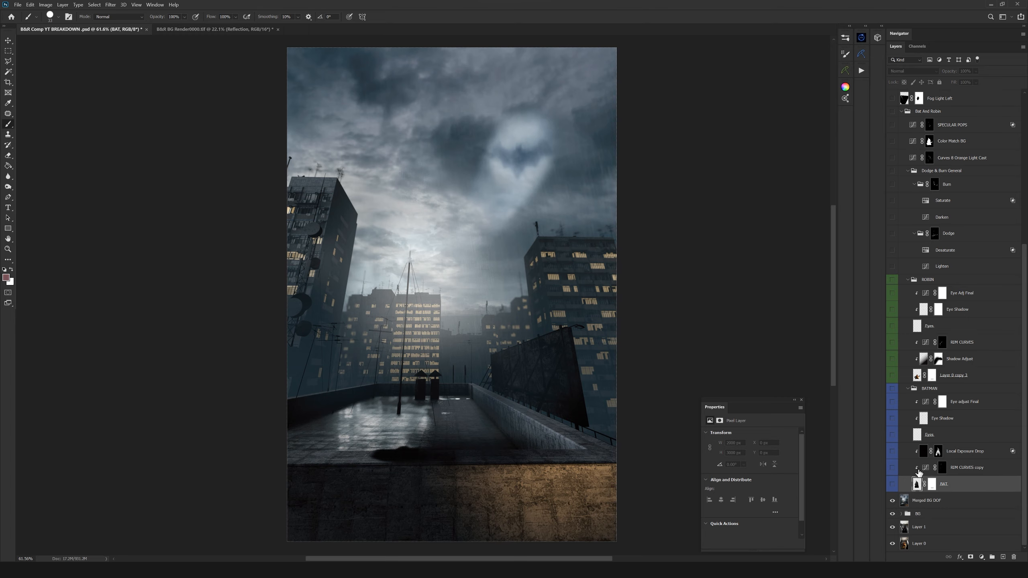
left_click(895, 483)
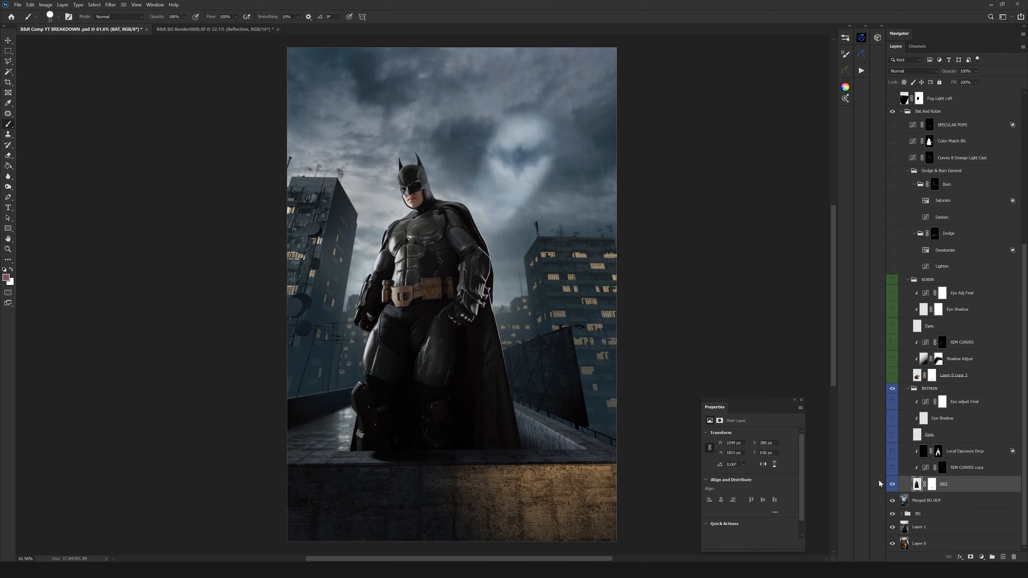
left_click_drag(611, 379, 538, 284)
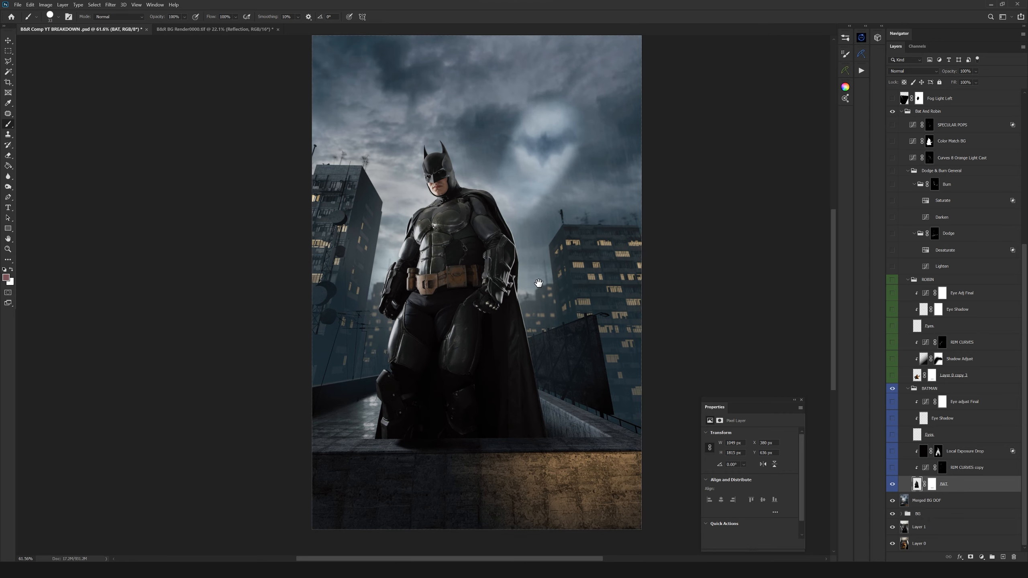
left_click_drag(494, 308, 488, 311)
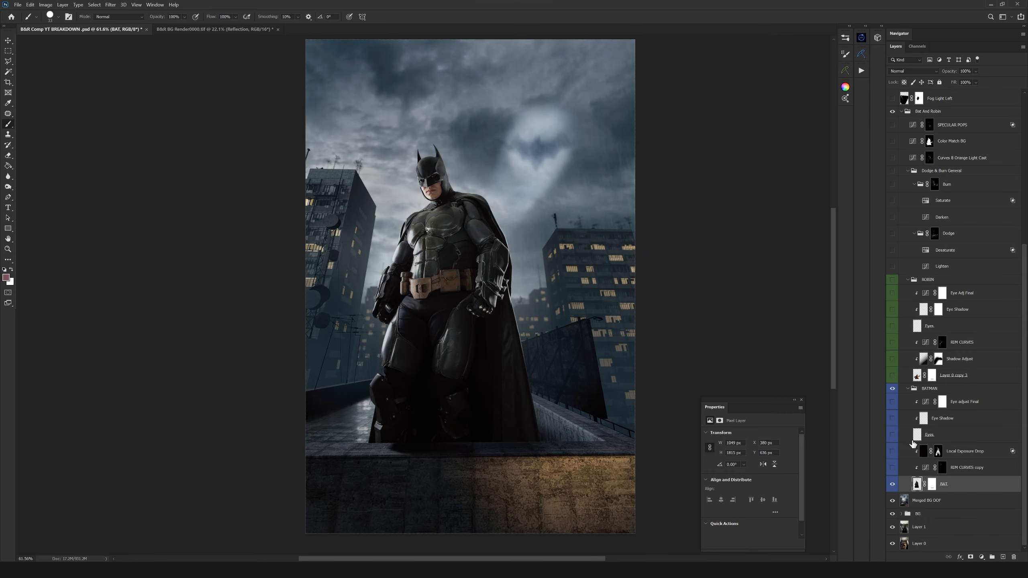
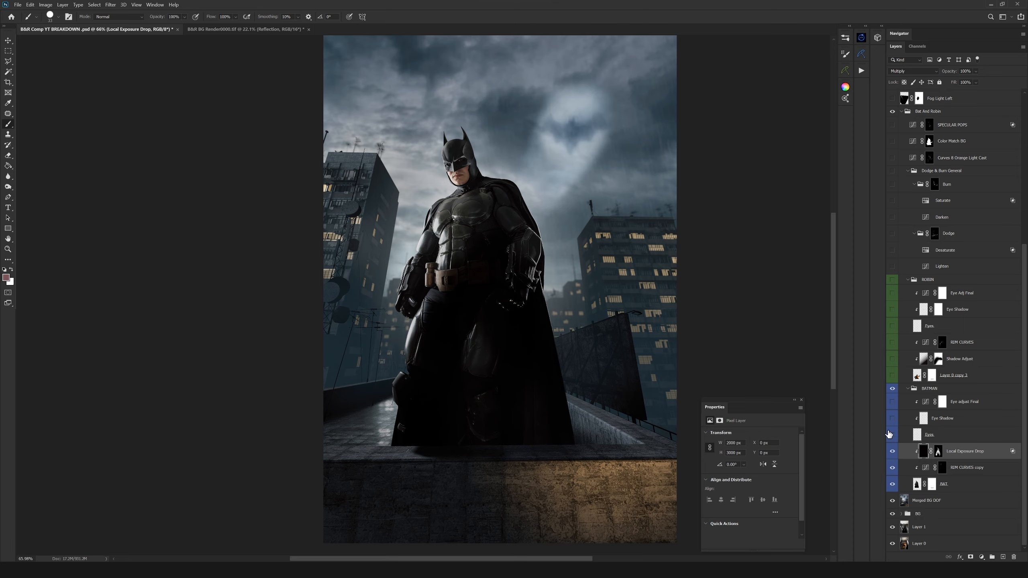
Compare the Batman figure with the Local Exposure Drop layer hidden and shown, leaving it shown
left_click(893, 451)
left_click(892, 452)
scroll(498, 174, "up", 4)
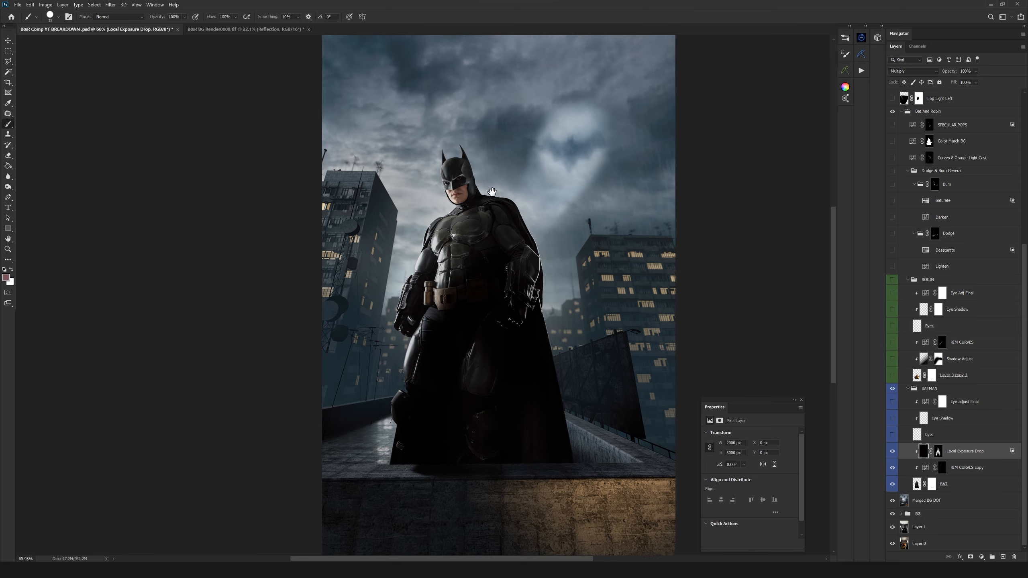
Show the Eyes layer in the BATMAN group and review the white eyes close up and within the whole composite
scroll(498, 174, "up", 3)
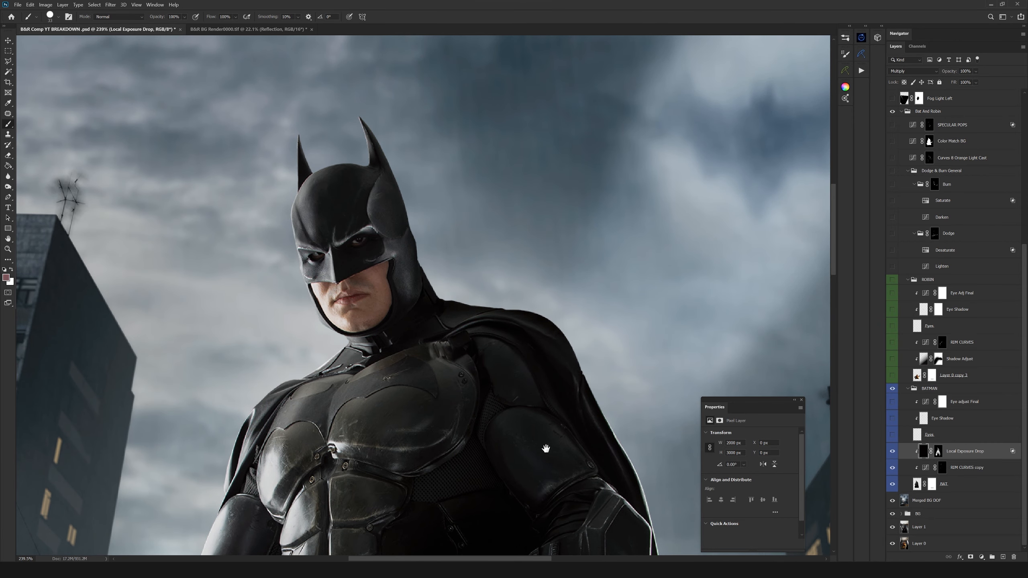
scroll(546, 450, "down", 6)
left_click_drag(548, 377, 496, 262)
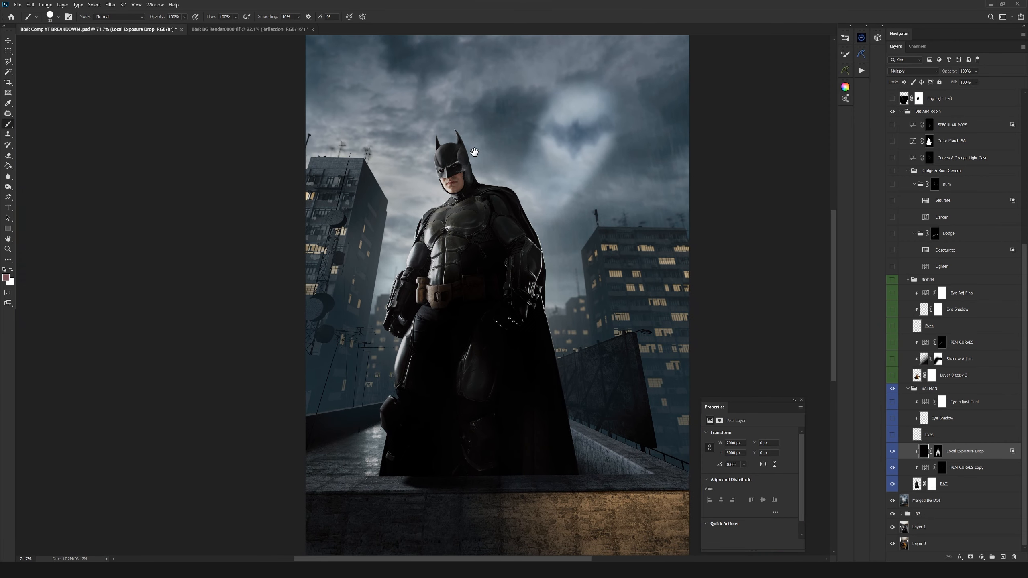
left_click_drag(519, 265, 497, 258)
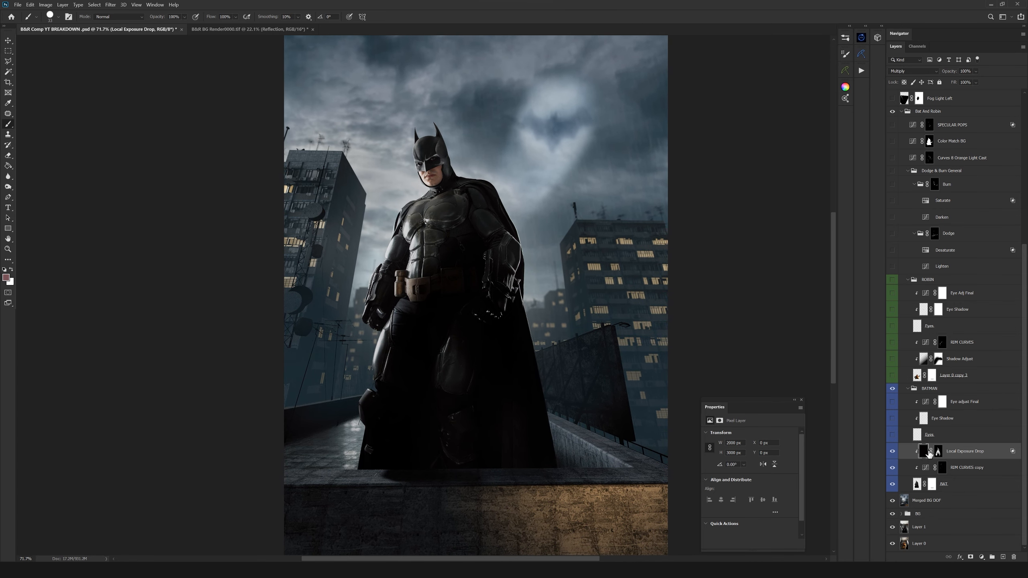
left_click(910, 441)
left_click(893, 435)
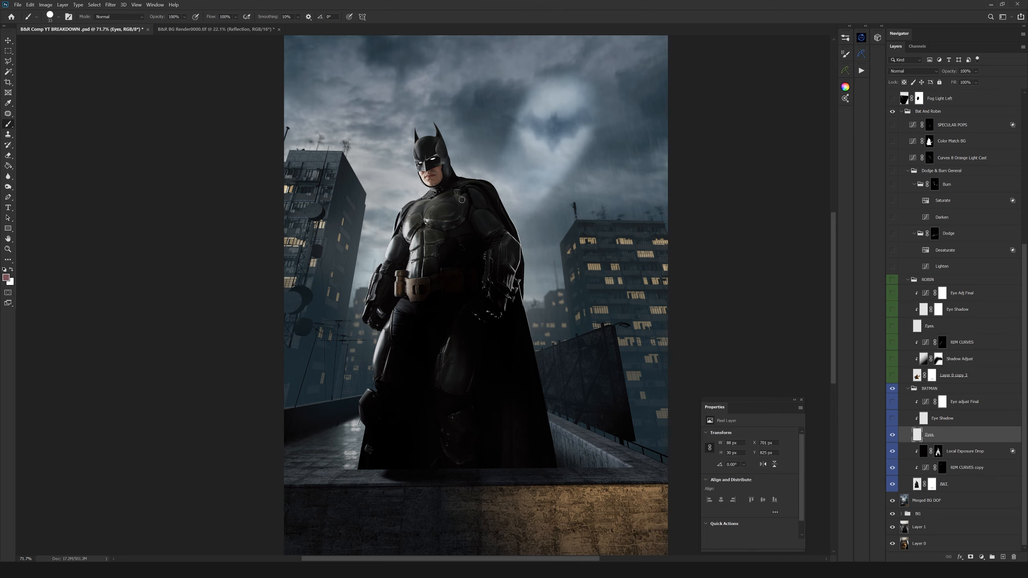
left_click_drag(445, 171, 469, 223)
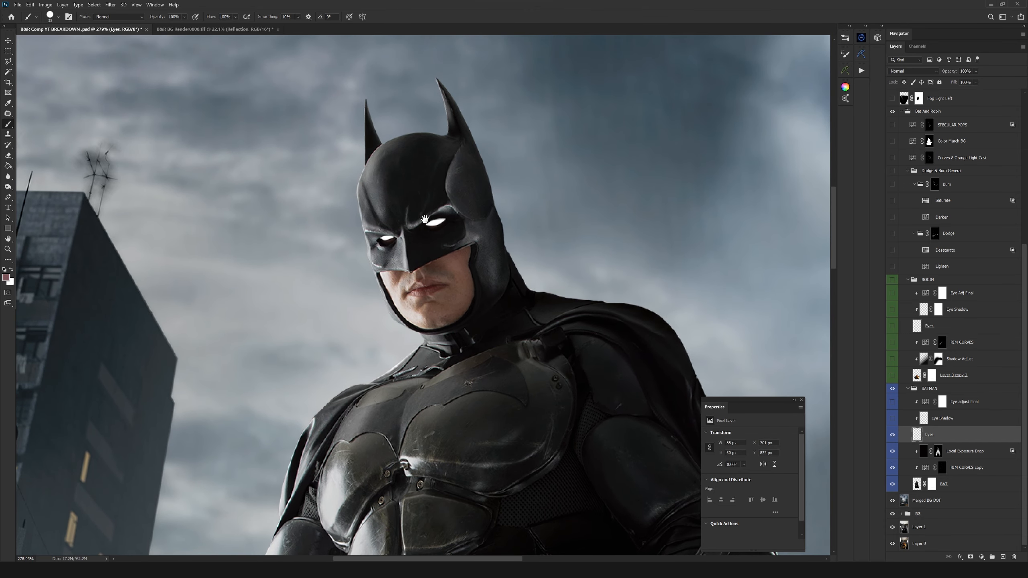
left_click_drag(447, 220, 414, 167)
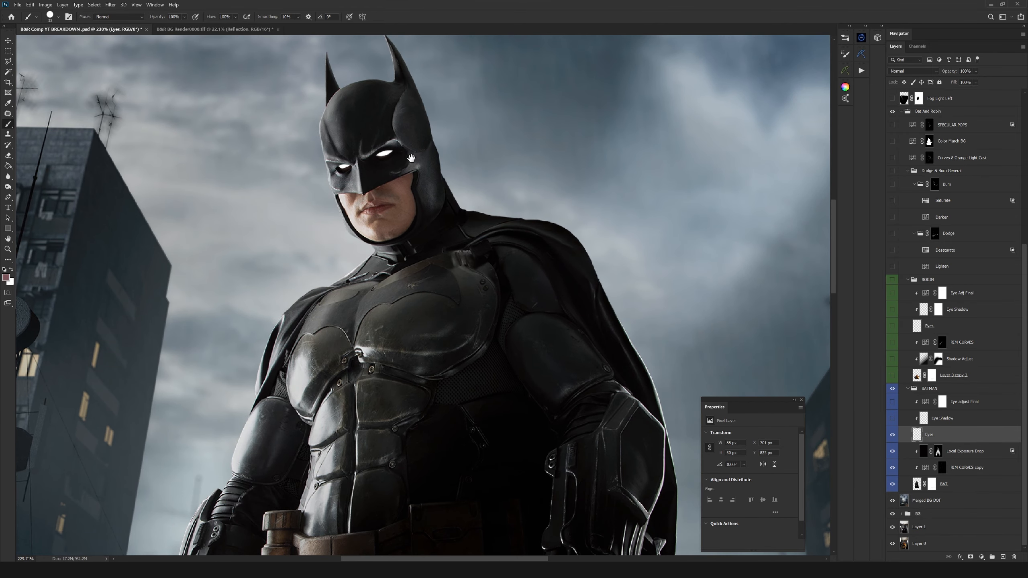
left_click_drag(468, 246, 435, 267)
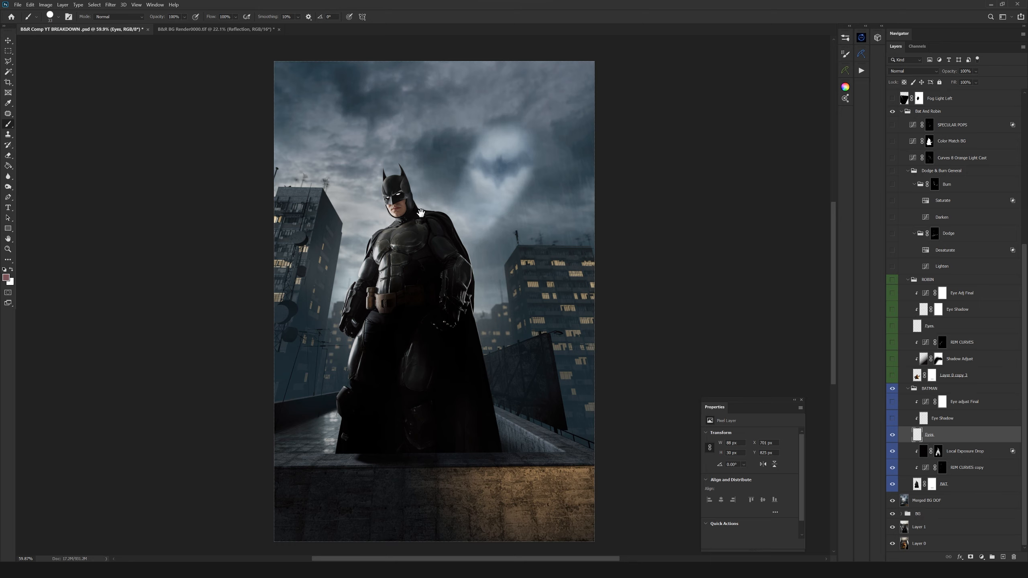
left_click_drag(440, 256, 445, 243)
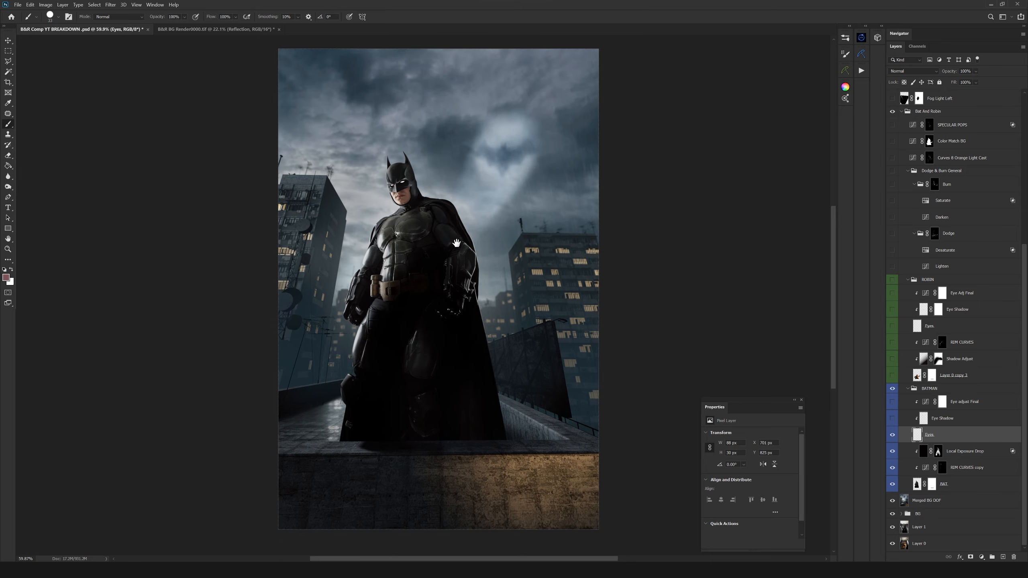
Show the Eye Shadow layer in the BATMAN group and inspect the cowl's eyes close up
left_click(895, 420)
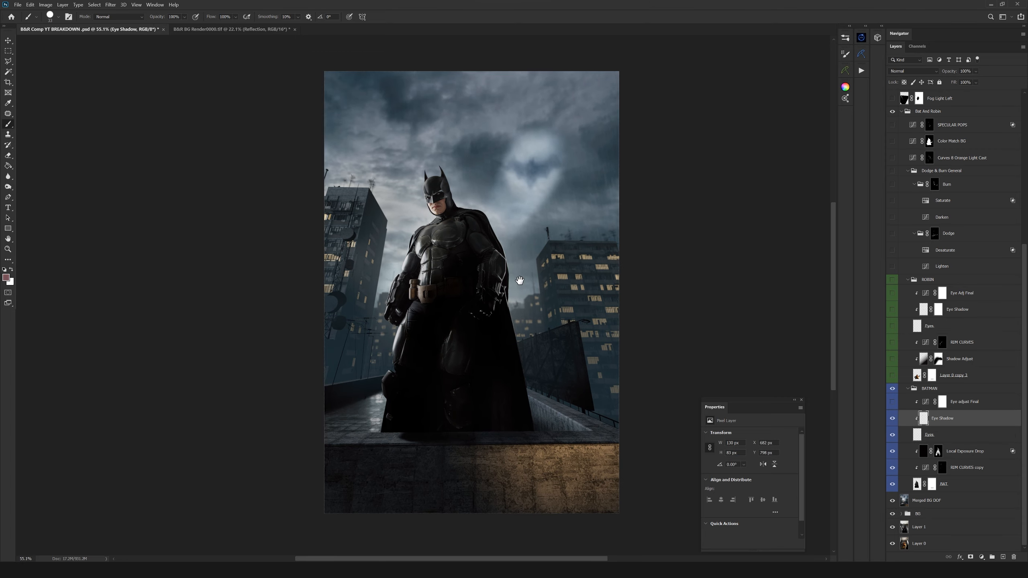
scroll(519, 280, "up", 1)
scroll(474, 200, "up", 2)
scroll(474, 200, "up", 10)
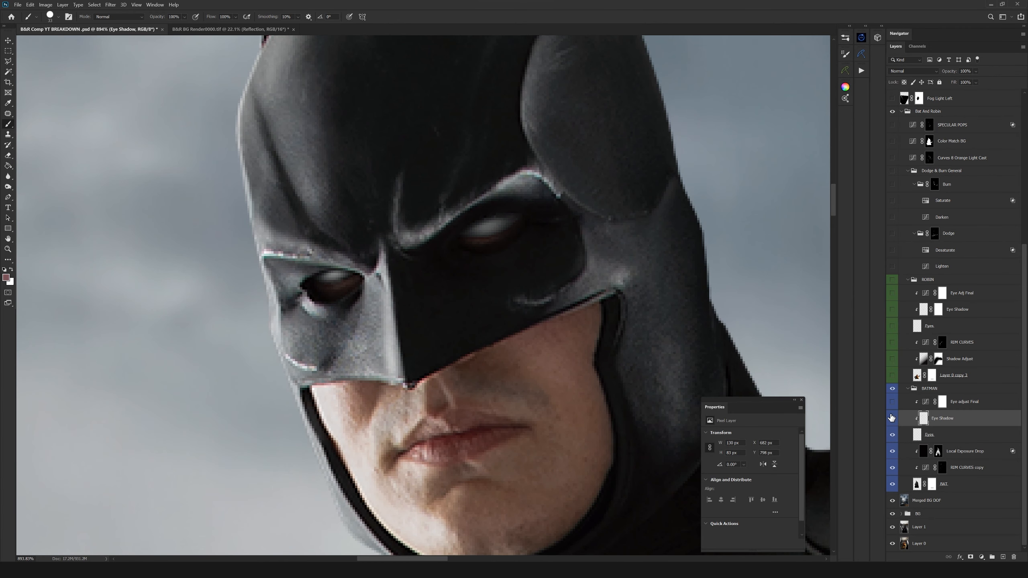
Compare Batman's eyes with the Eye Shadow layer hidden and shown, leaving it shown
left_click(892, 419)
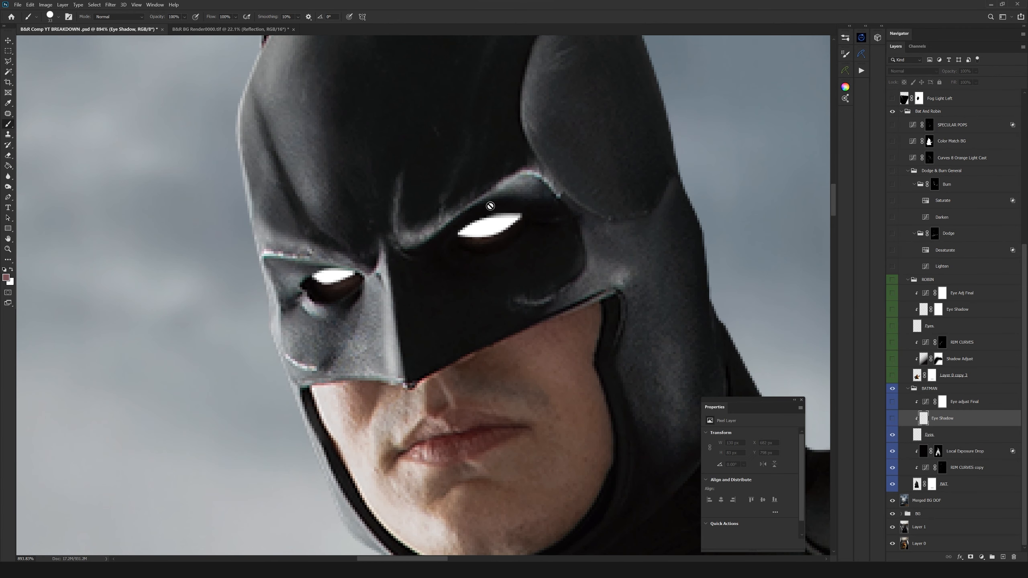
left_click_drag(496, 268, 469, 200)
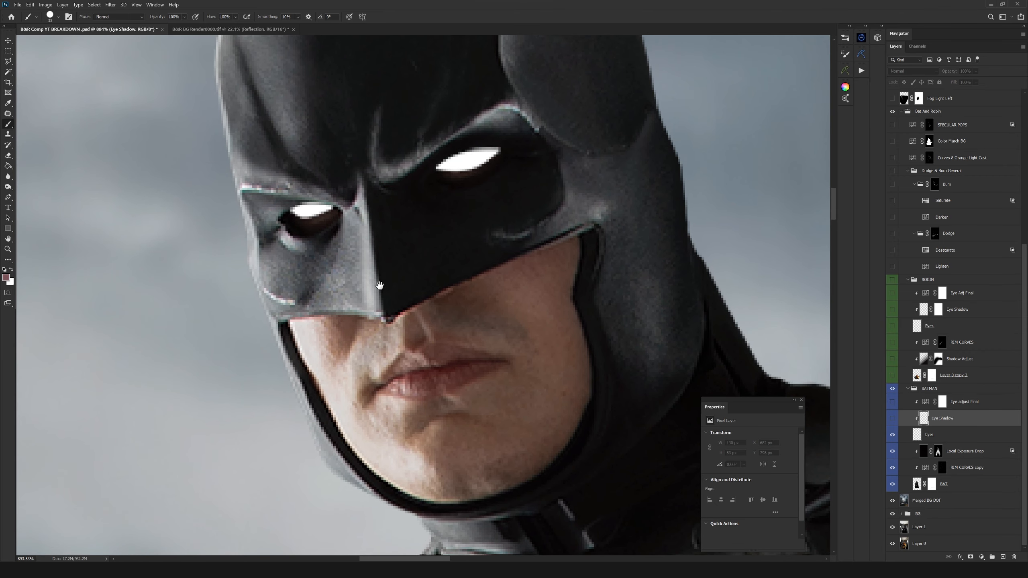
left_click_drag(479, 258, 443, 278)
left_click_drag(477, 207, 455, 255)
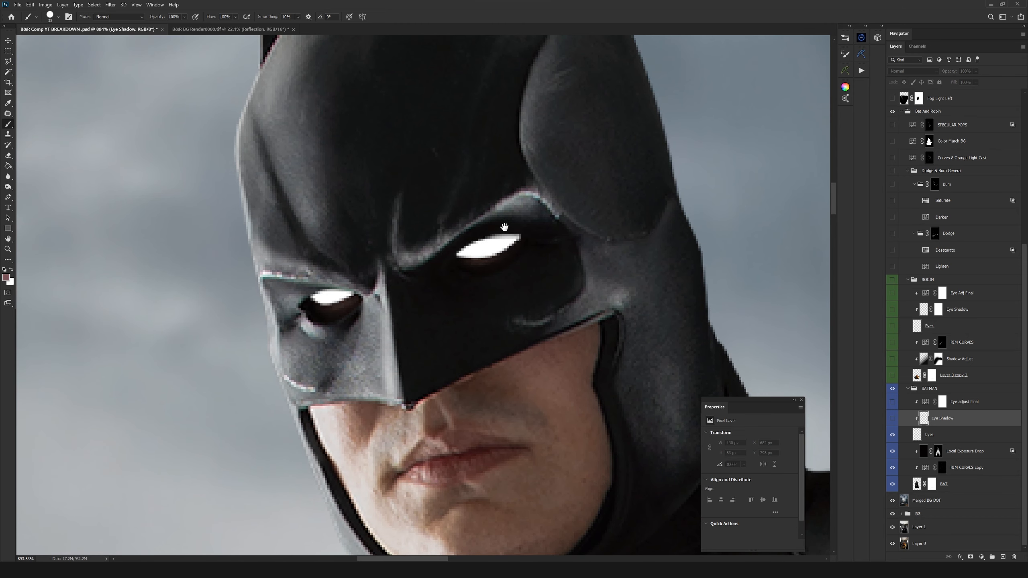
left_click_drag(444, 287, 458, 198)
mouse_move(496, 252)
left_mouse_down()
mouse_move(509, 282)
mouse_move(494, 239)
left_mouse_up()
left_click_drag(468, 171, 446, 268)
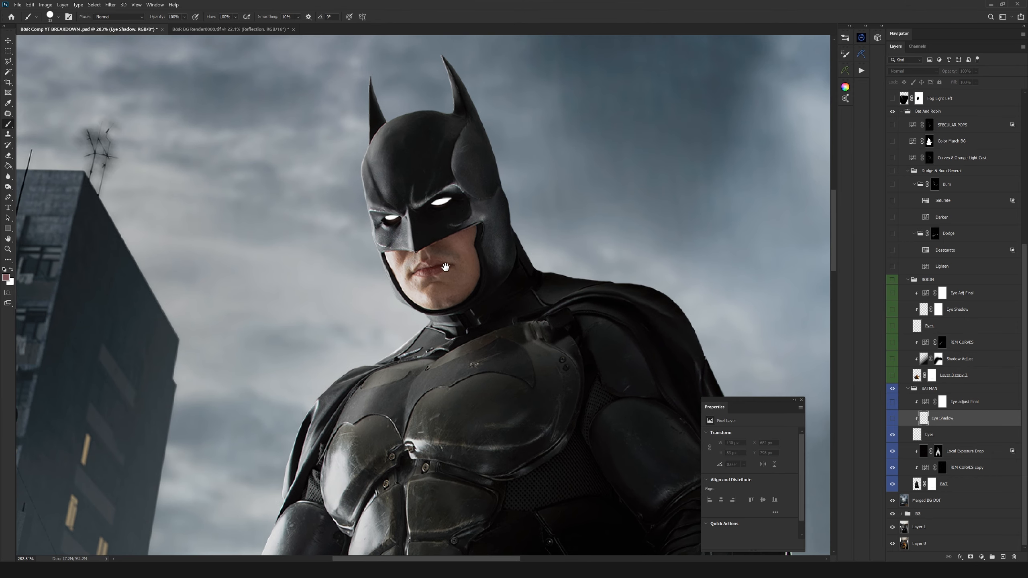
left_click(911, 437)
left_click(903, 417)
left_click(892, 419)
Inspect the shading on Batman's eyes close up, and return to a view of his upper body
left_click(466, 231, "ctrl")
left_click_drag(467, 230, 466, 193)
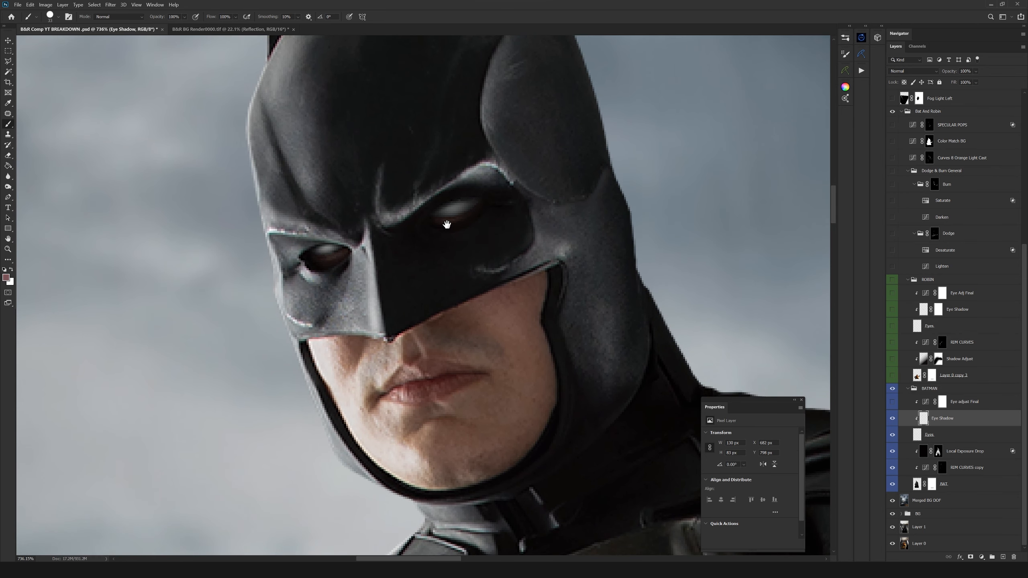
left_click_drag(430, 223, 488, 225)
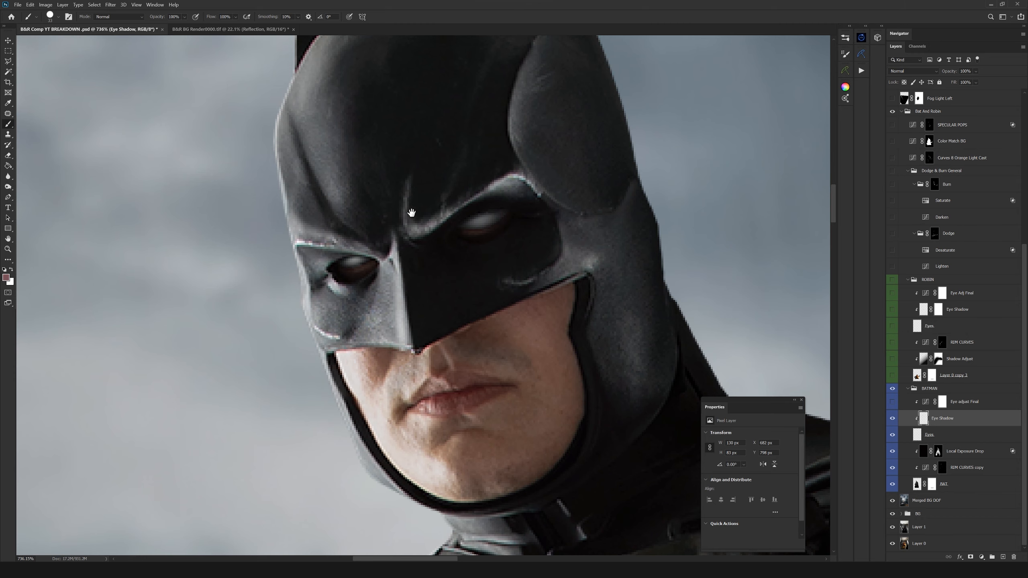
scroll(411, 212, "down", 5)
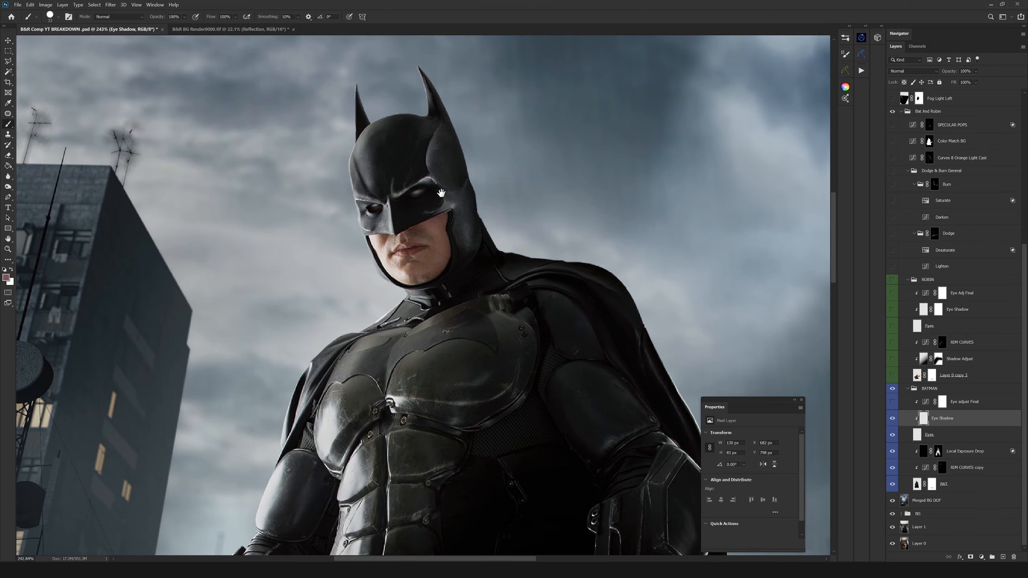
left_click_drag(435, 225, 461, 242)
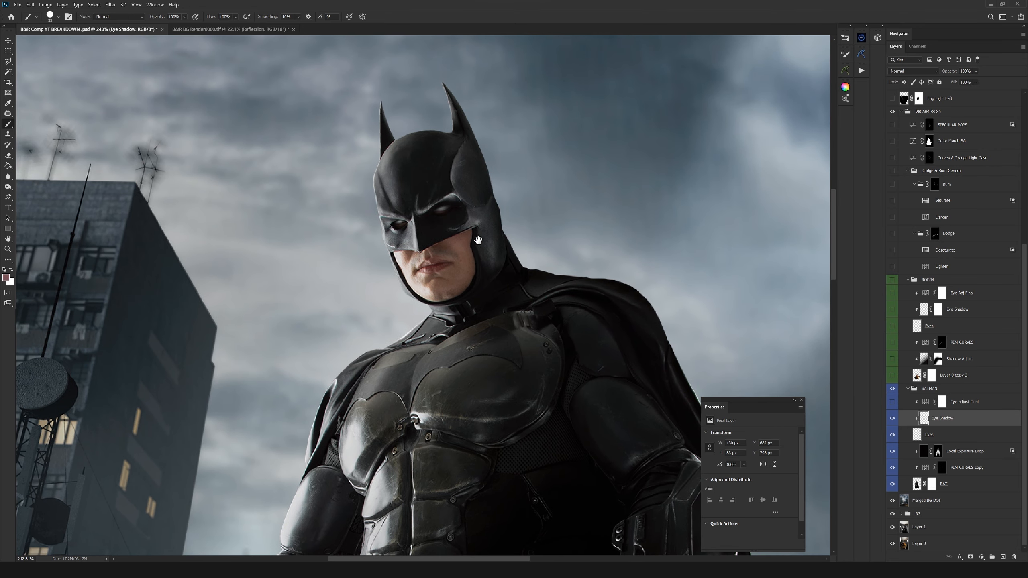
Show the Eye adjust Final curves layer in the BATMAN group and review the eyes near and far
left_click(910, 406)
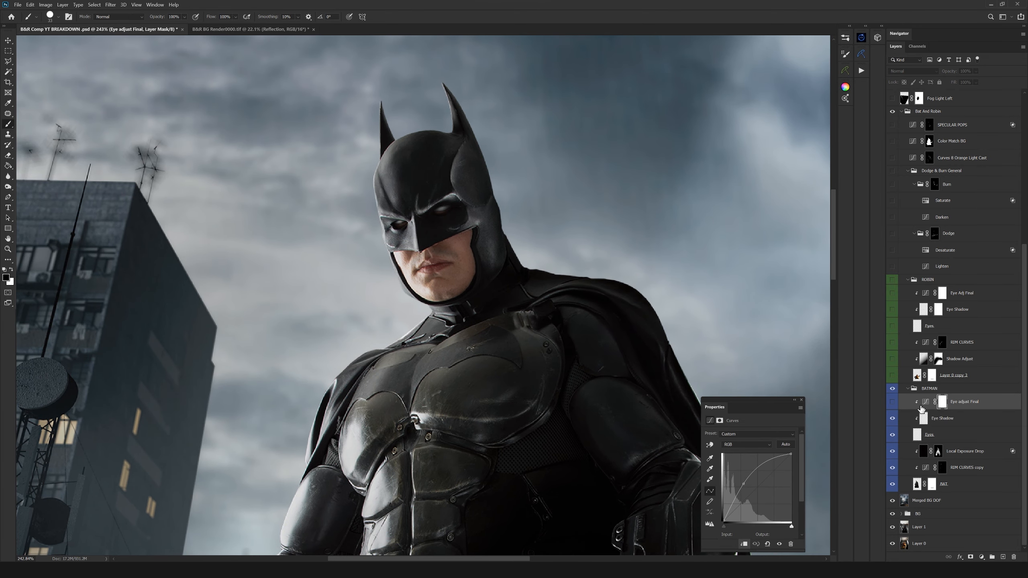
left_click(892, 402)
left_click_drag(464, 222, 493, 270)
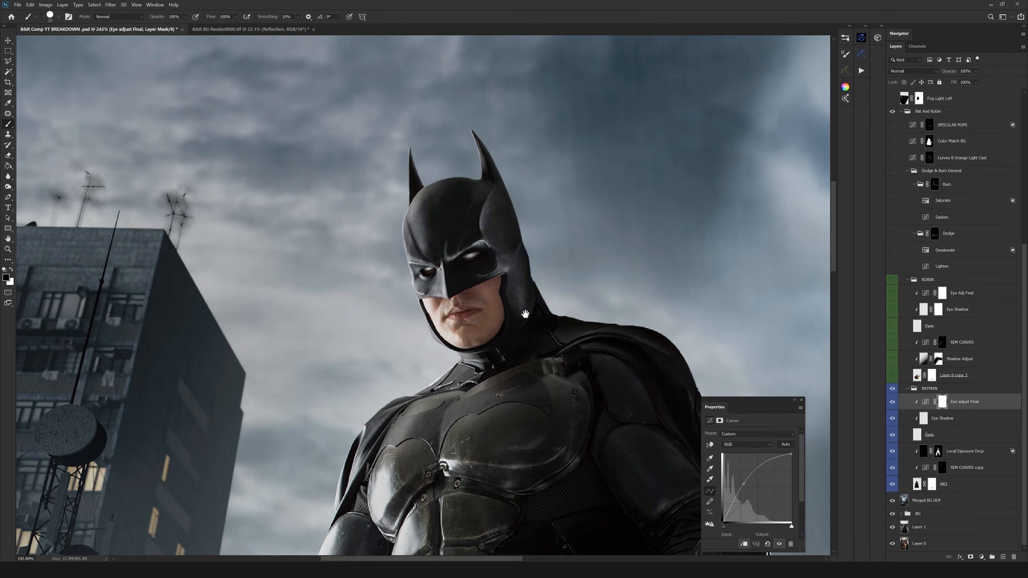
scroll(497, 321, "down", 5)
left_click_drag(491, 245, 459, 210)
scroll(459, 210, "down", 3)
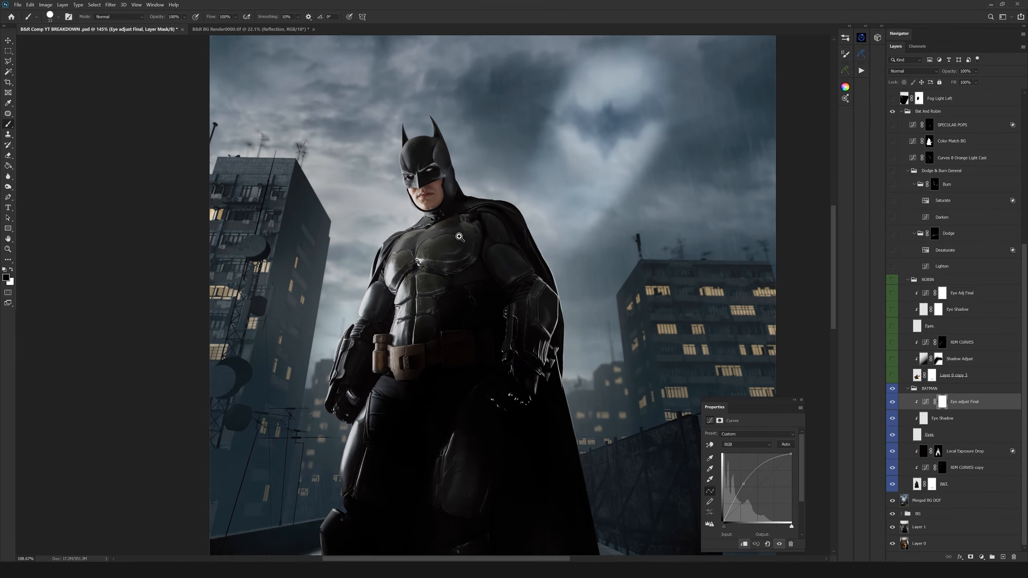
scroll(465, 213, "up", 8)
left_click_drag(464, 213, 495, 242)
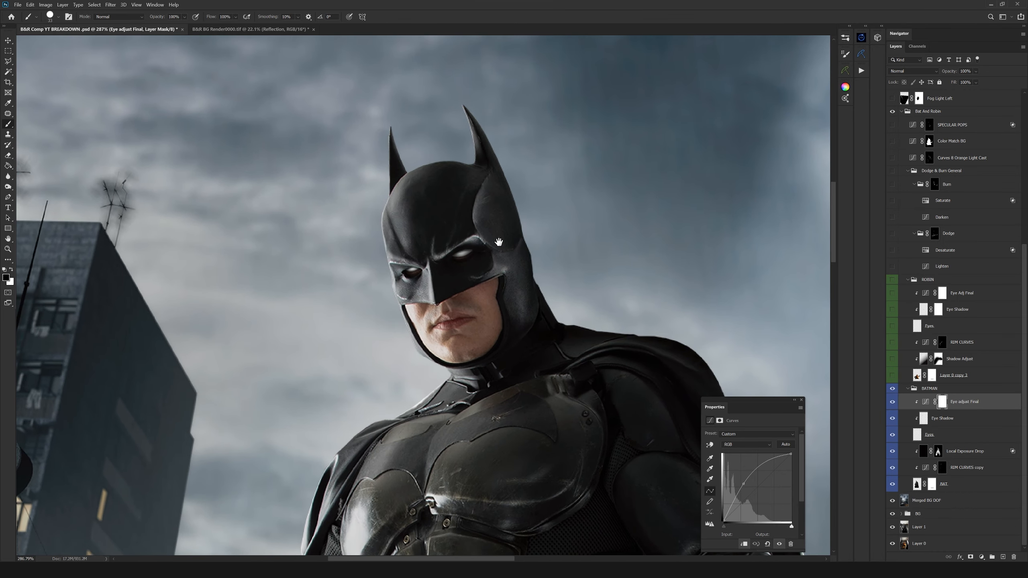
Select the BATMAN group and review the Batman figure against the sky and buildings
left_click(930, 389)
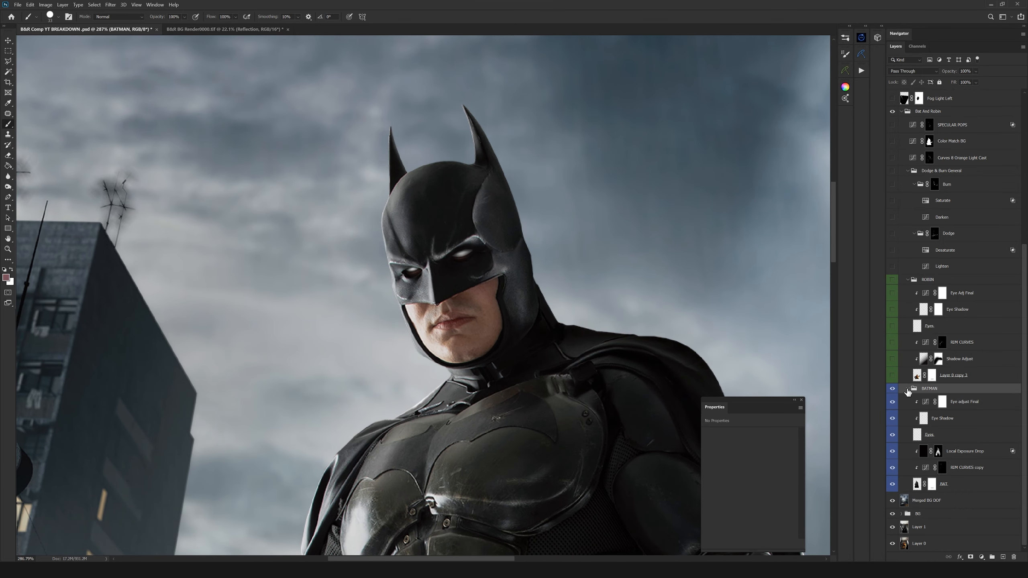
scroll(537, 360, "down", 8)
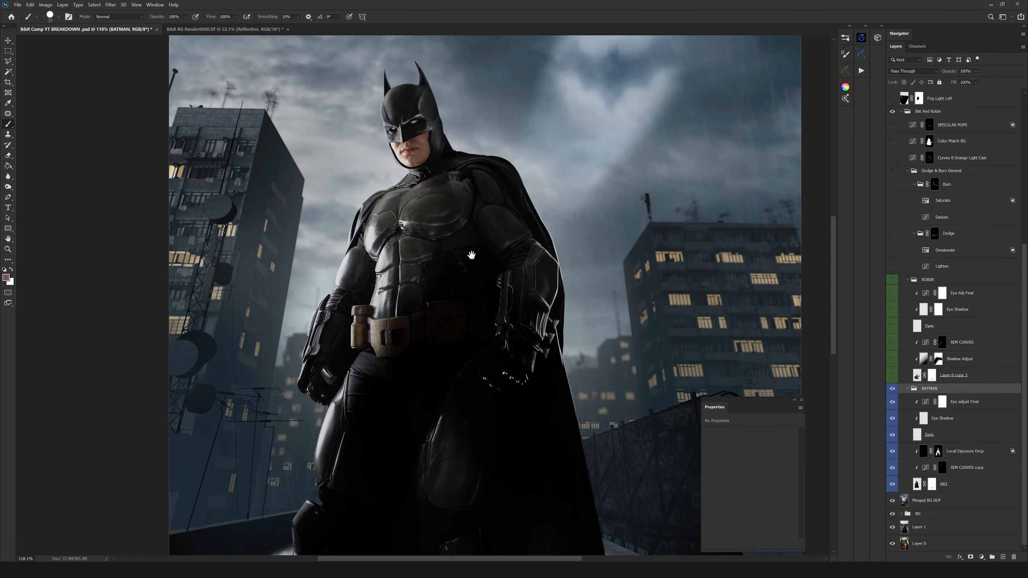
left_click_drag(482, 340, 470, 367)
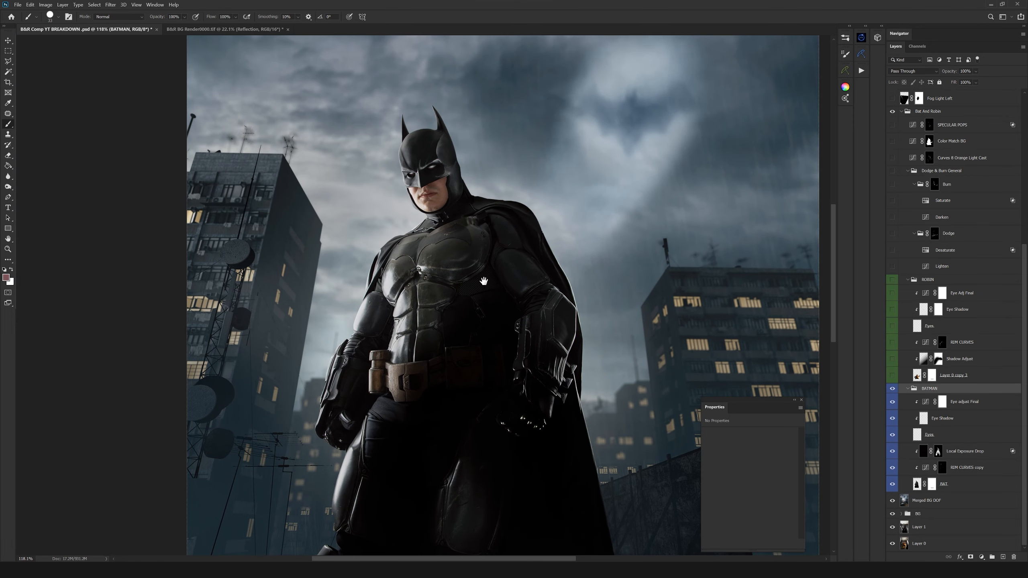
left_click_drag(489, 280, 498, 310)
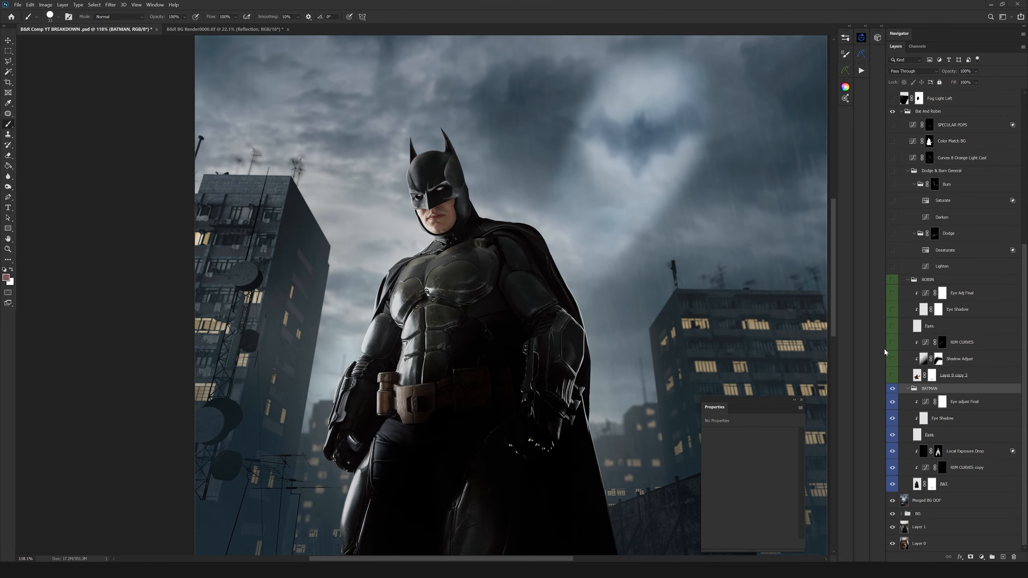
Show the ROBIN group with its base figure layer and bring both figures into view
left_click(892, 375)
left_click(892, 279)
scroll(521, 324, "down", 4)
scroll(521, 324, "up", 3)
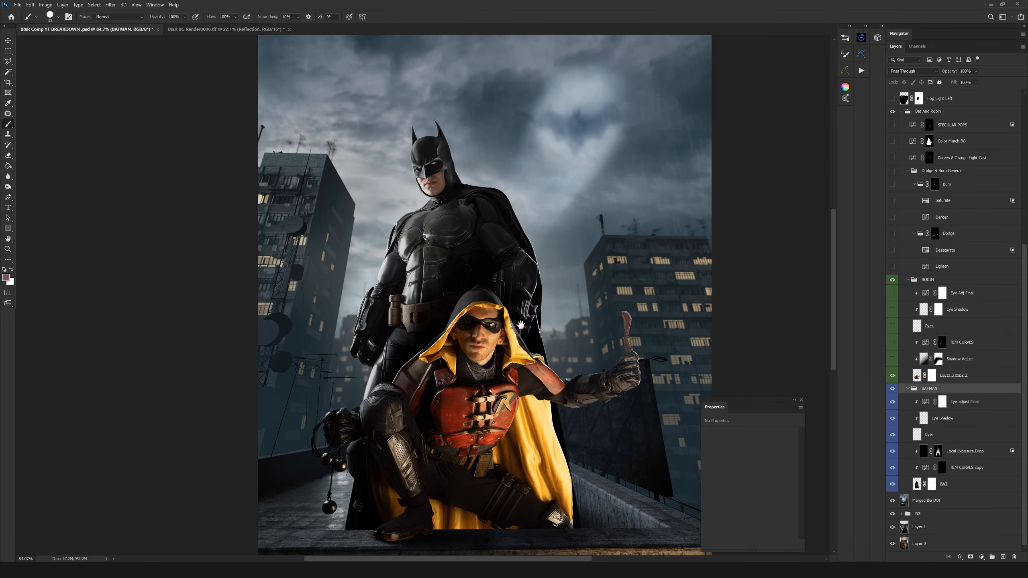
left_click_drag(521, 324, 532, 296)
Show the Shadow Adjust layer in the ROBIN group and review the darkening on Robin's cape and legs
left_click(919, 376)
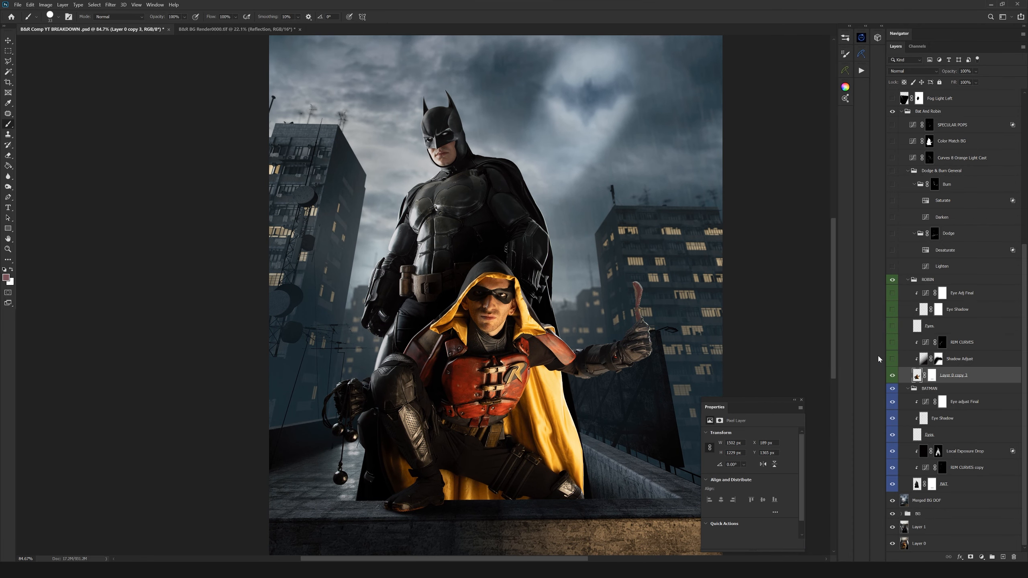
left_click(892, 360)
left_click_drag(623, 470, 620, 390)
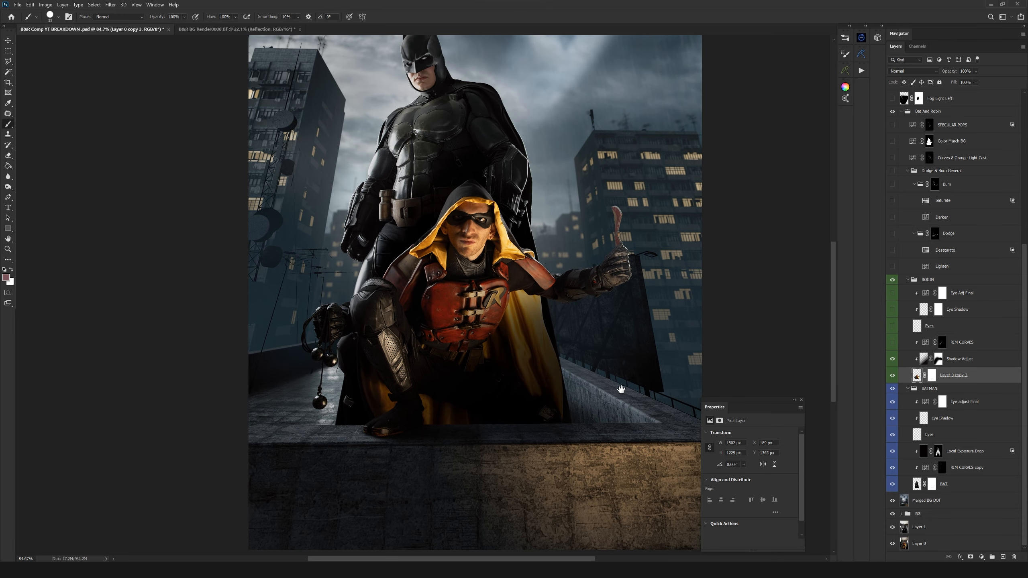
left_click(926, 366)
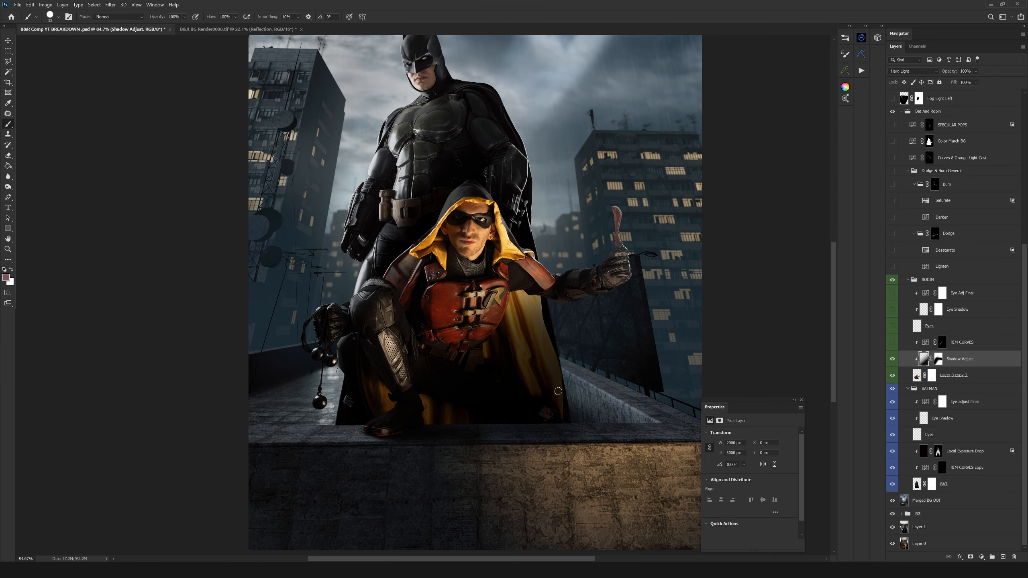
left_click_drag(582, 378, 516, 345)
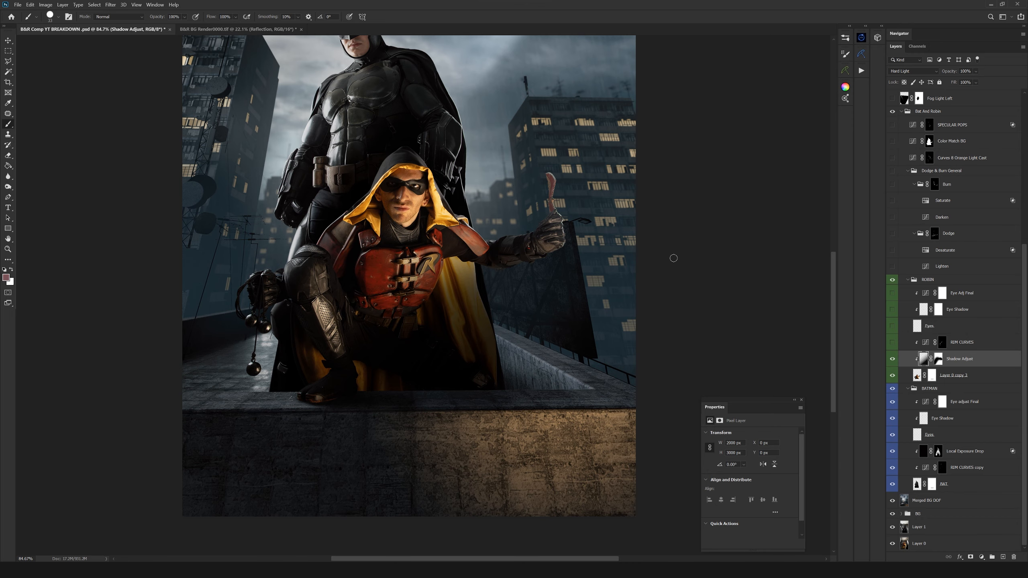
left_click_drag(473, 301, 539, 278)
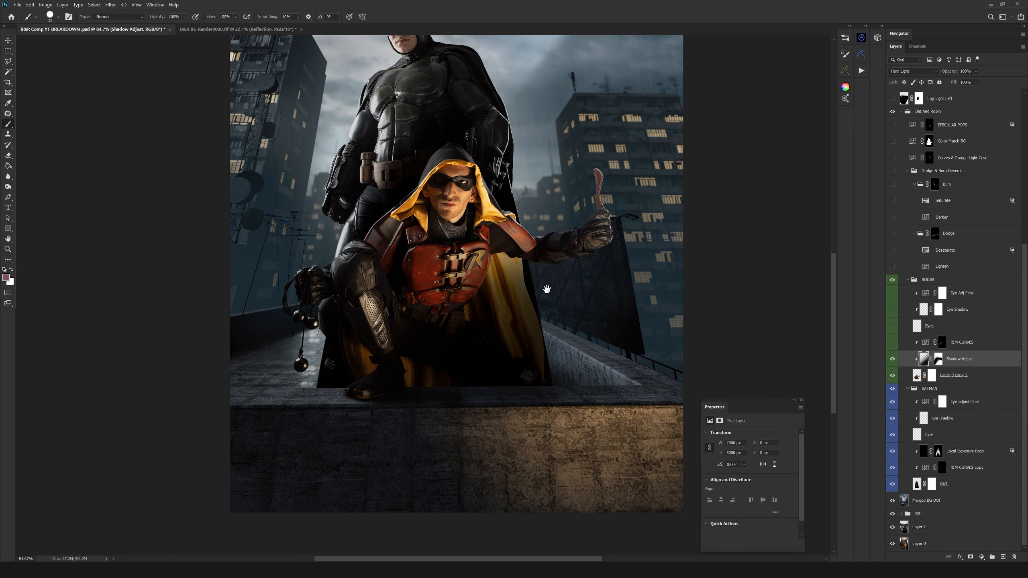
scroll(539, 287, "up", 5)
scroll(522, 239, "up", 3)
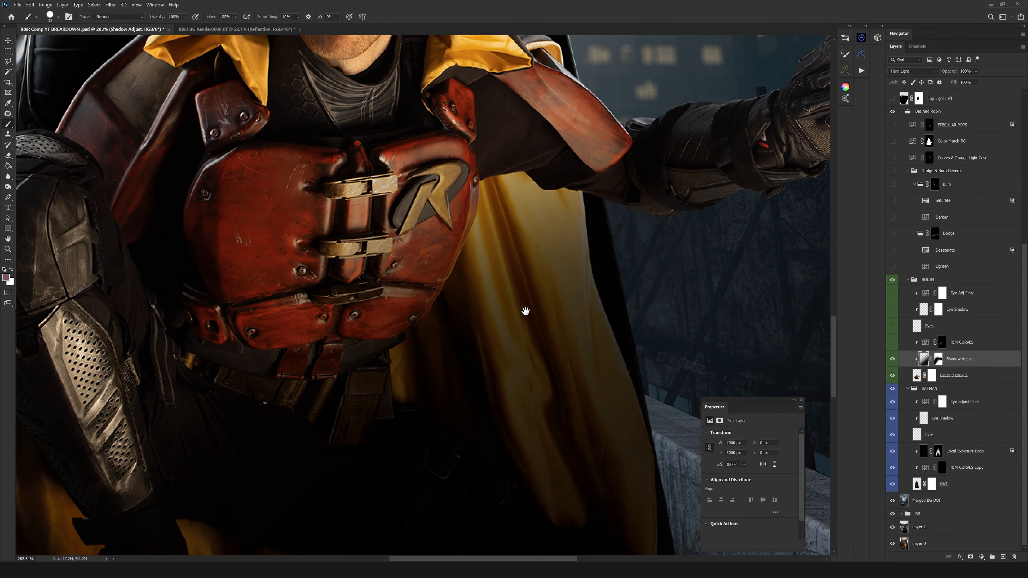
scroll(531, 335, "down", 6)
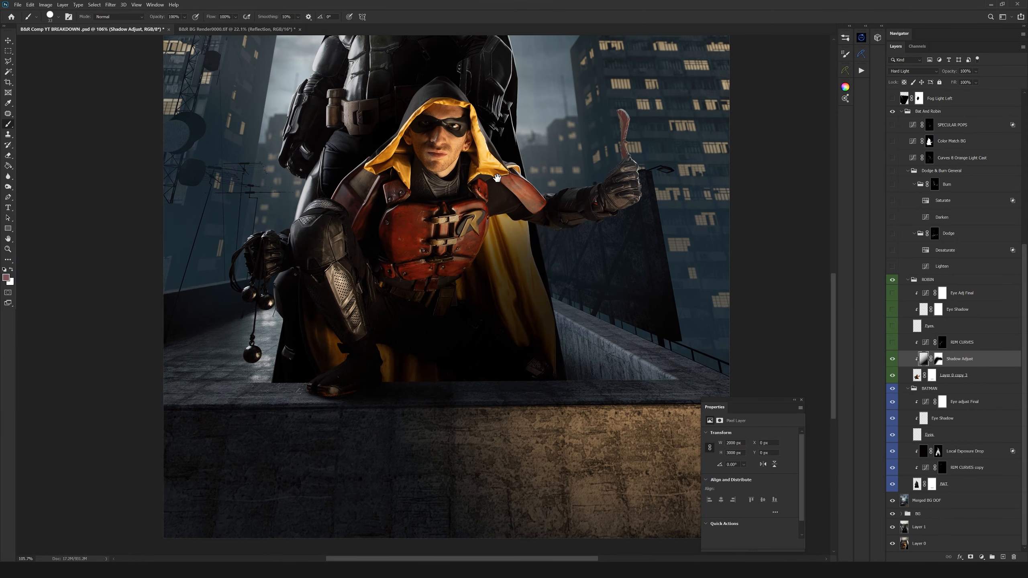
scroll(497, 178, "down", 4)
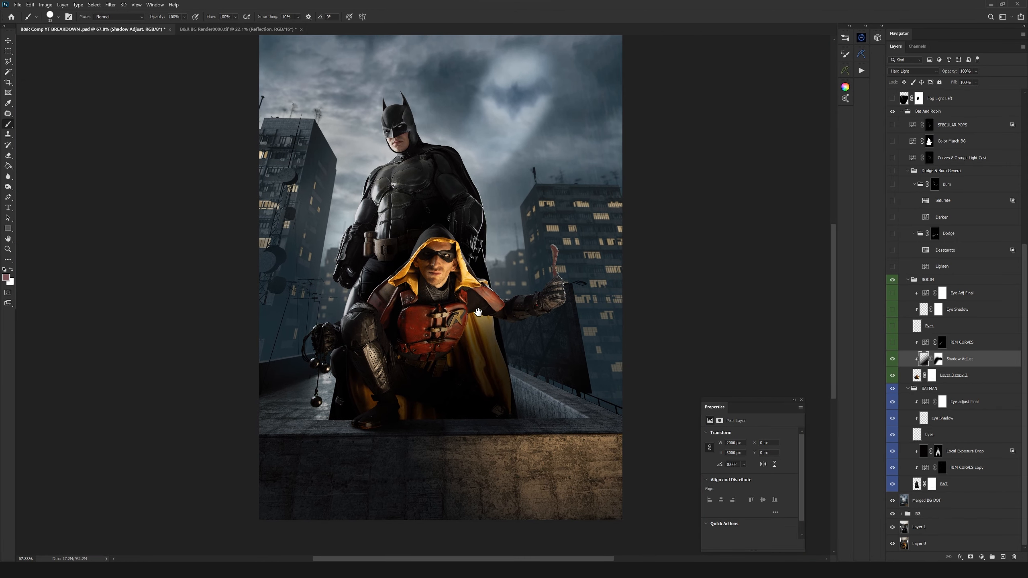
Select and show the RIM CURVES layer in the ROBIN group with the full composite in view
scroll(478, 298, "up", 3)
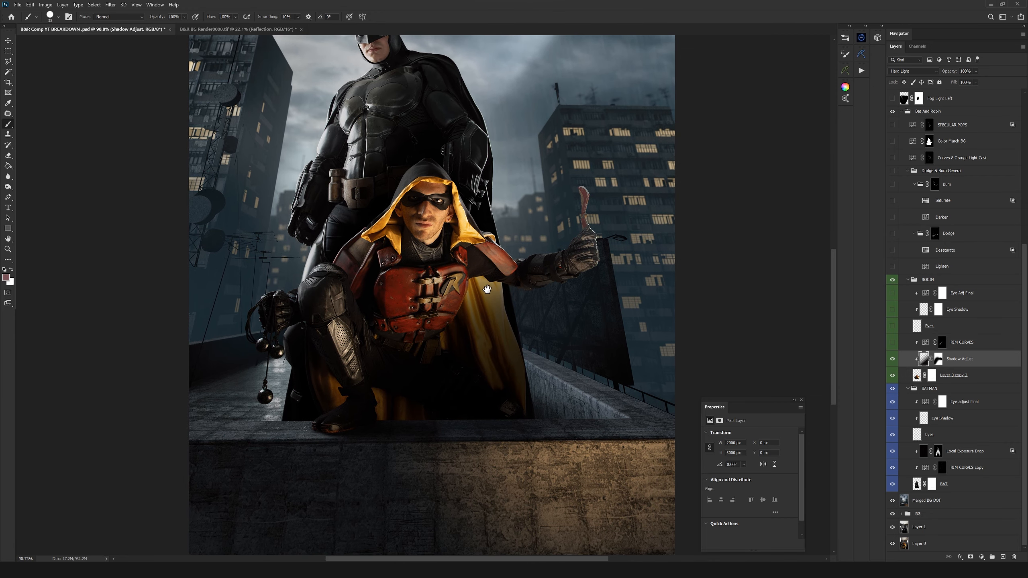
scroll(466, 316, "down", 3)
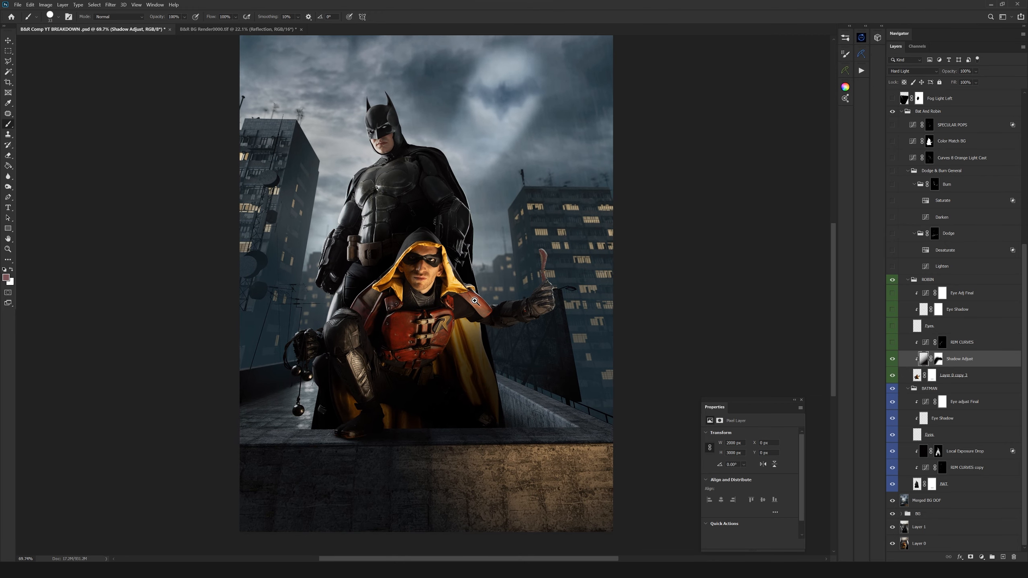
scroll(466, 319, "up", 3)
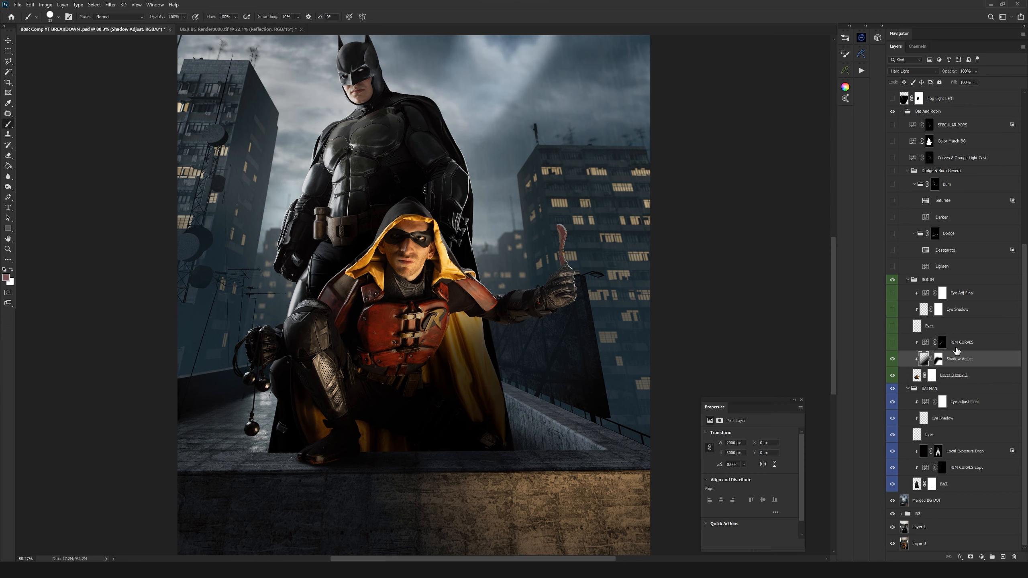
left_click_drag(449, 318, 491, 327)
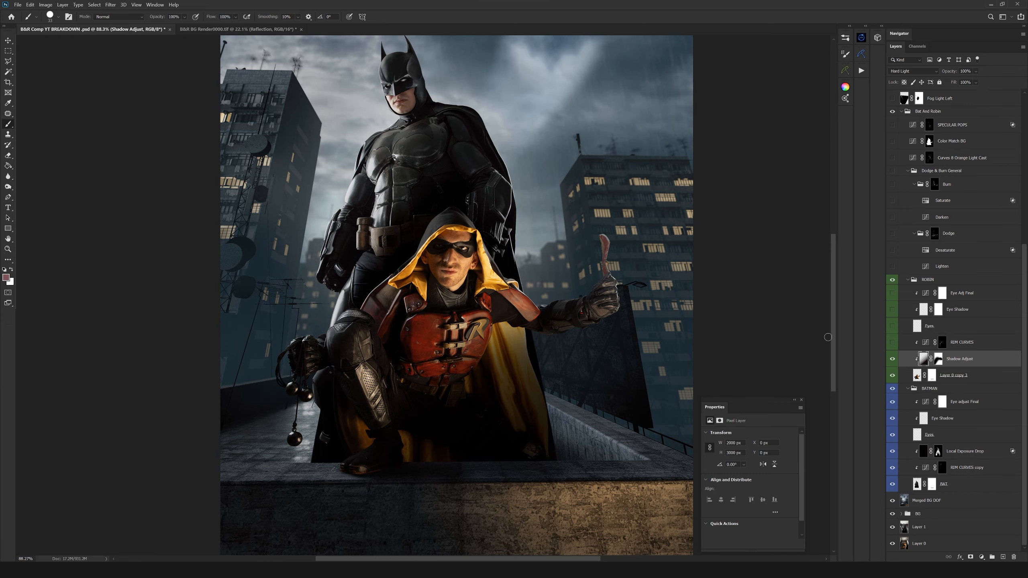
left_click(963, 343)
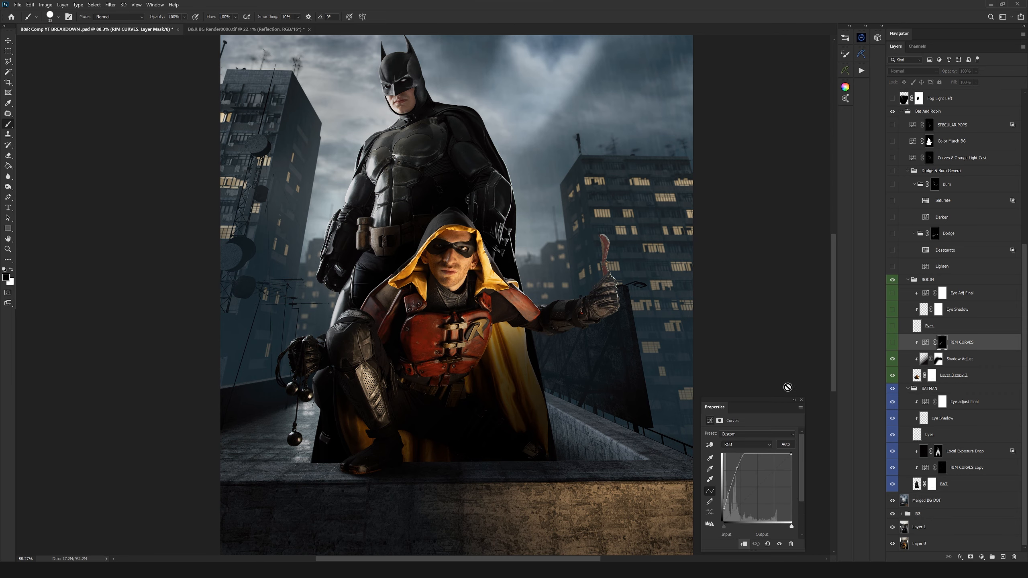
left_click_drag(508, 304, 496, 316)
scroll(497, 316, "down", 5)
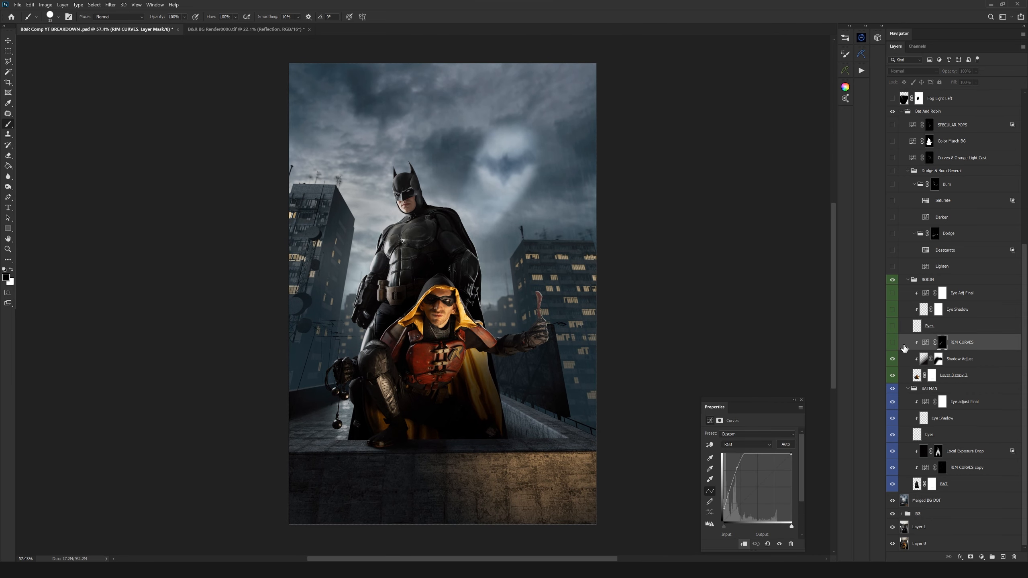
key("ctrl+2")
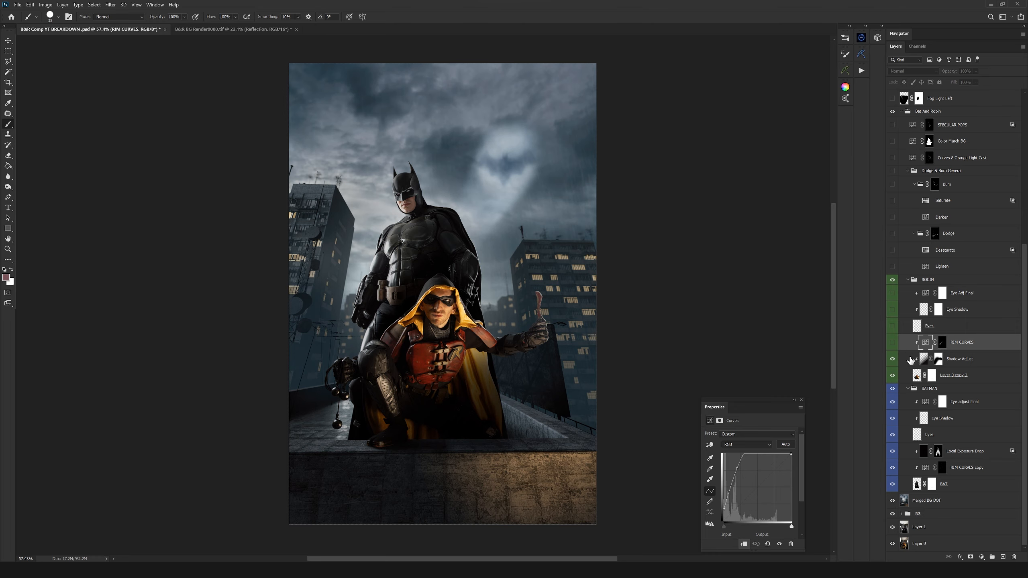
left_click(892, 343)
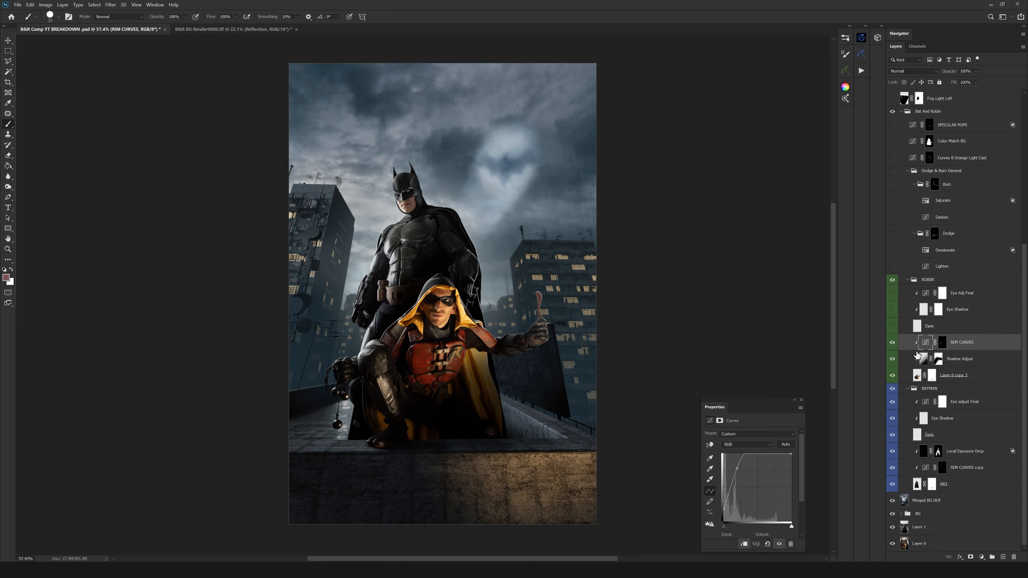
Display the RIM CURVES layer's mask on its own and examine the painted rim-light strokes near and far
left_click_drag(496, 318, 508, 312)
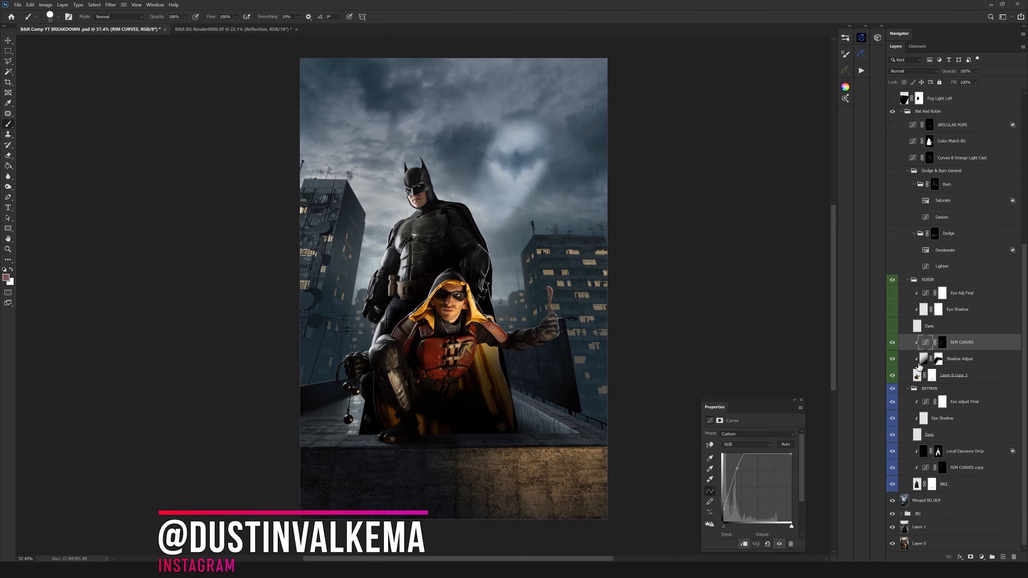
left_click_drag(494, 309, 617, 290)
left_click(940, 343, "alt")
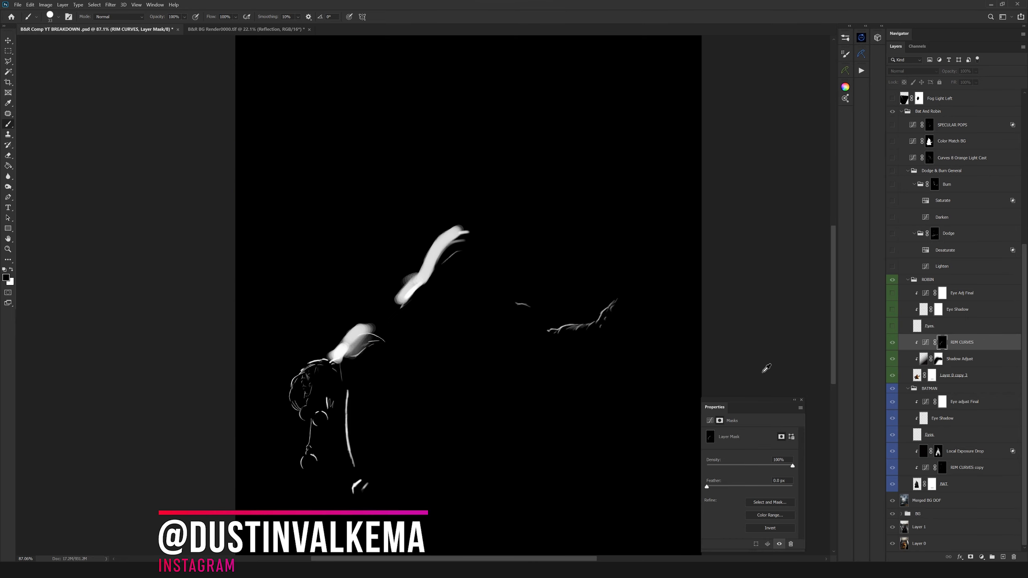
left_click_drag(434, 275, 464, 275)
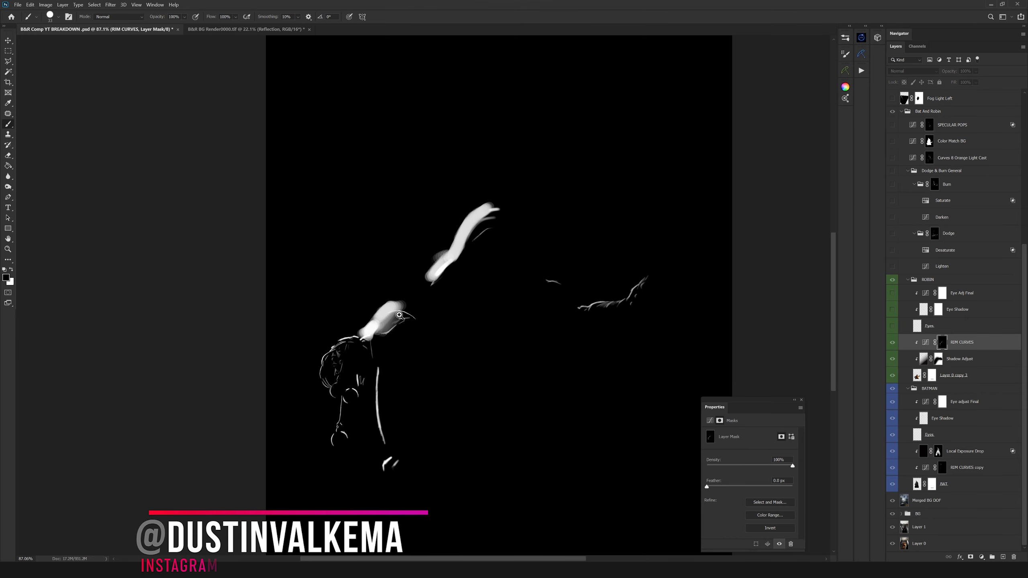
scroll(367, 359, "up", 5)
left_click_drag(366, 359, 405, 307)
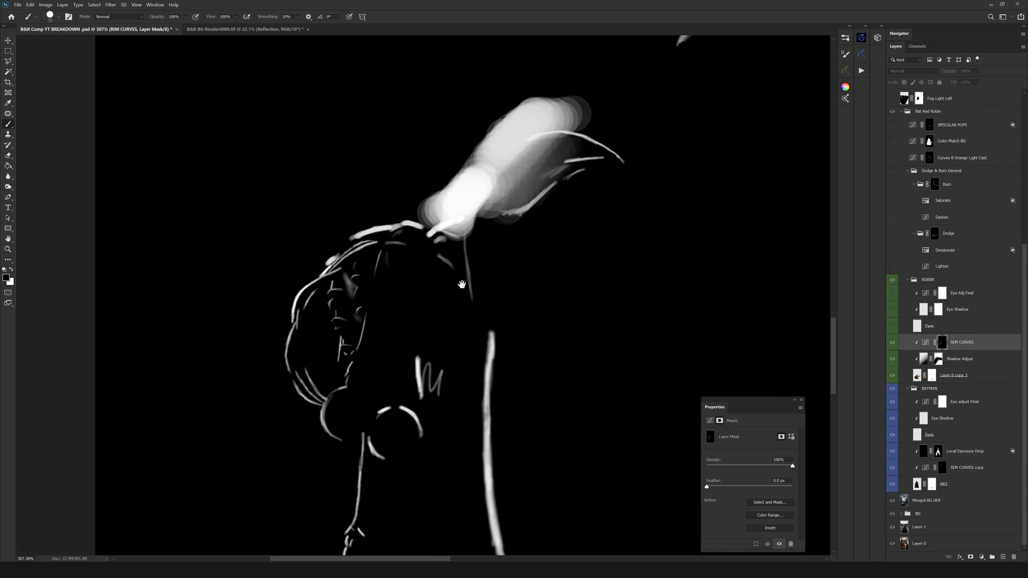
scroll(462, 285, "down", 6)
mouse_move(509, 294)
left_mouse_down()
mouse_move(595, 273)
mouse_move(593, 363)
mouse_move(553, 260)
mouse_move(503, 293)
left_mouse_up()
scroll(503, 293, "down", 4)
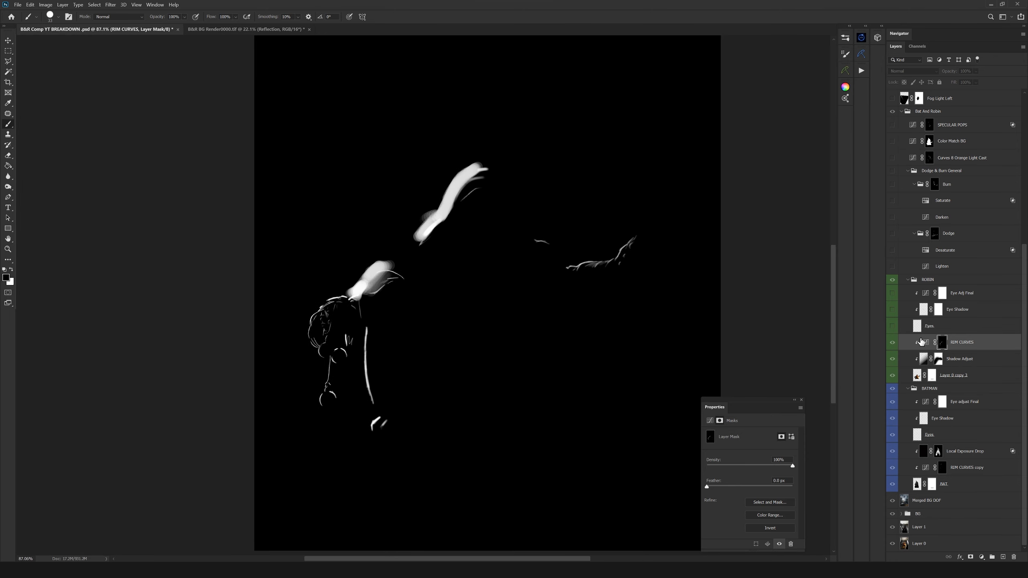
Return to the image and compare Robin's rim lighting with the RIM CURVES layer hidden and shown
left_click(925, 342)
left_click(893, 343)
left_click(892, 344)
left_click(893, 343)
left_click(893, 344)
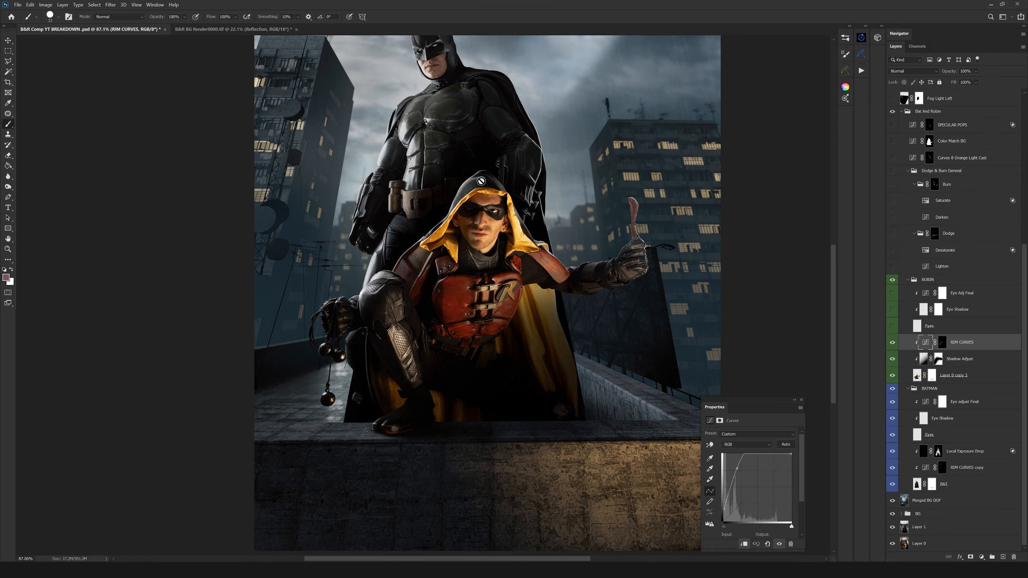
left_click_drag(465, 174, 469, 232)
left_click_drag(478, 249, 514, 282)
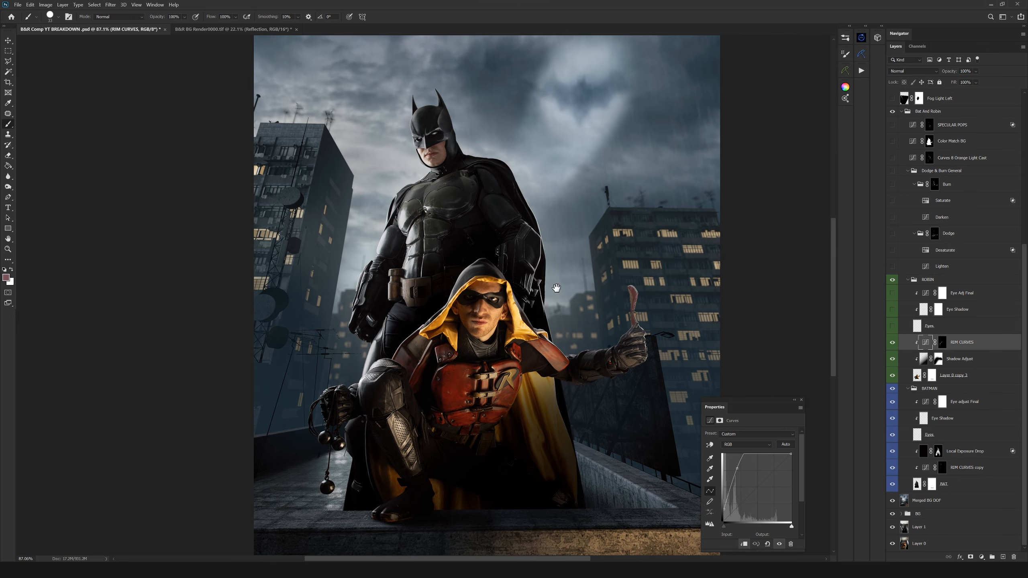
left_click(893, 343)
left_click(894, 343)
Show the Eyes layer in the ROBIN group and compare Robin's mask eyes with and without it up close
left_click(909, 329)
left_click(892, 327)
left_click_drag(483, 304, 595, 278)
left_click(893, 327)
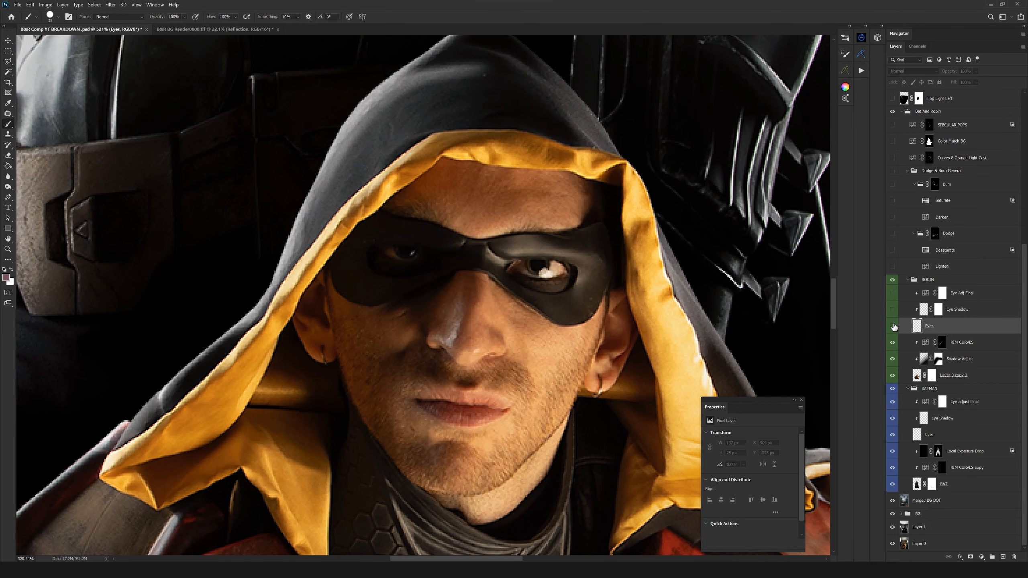
left_click(893, 327)
left_click(892, 327)
left_click(893, 326)
Show the Eye Shadow and Eye Adj Final layers in the ROBIN group and review the eyes against both figures
left_click(893, 309)
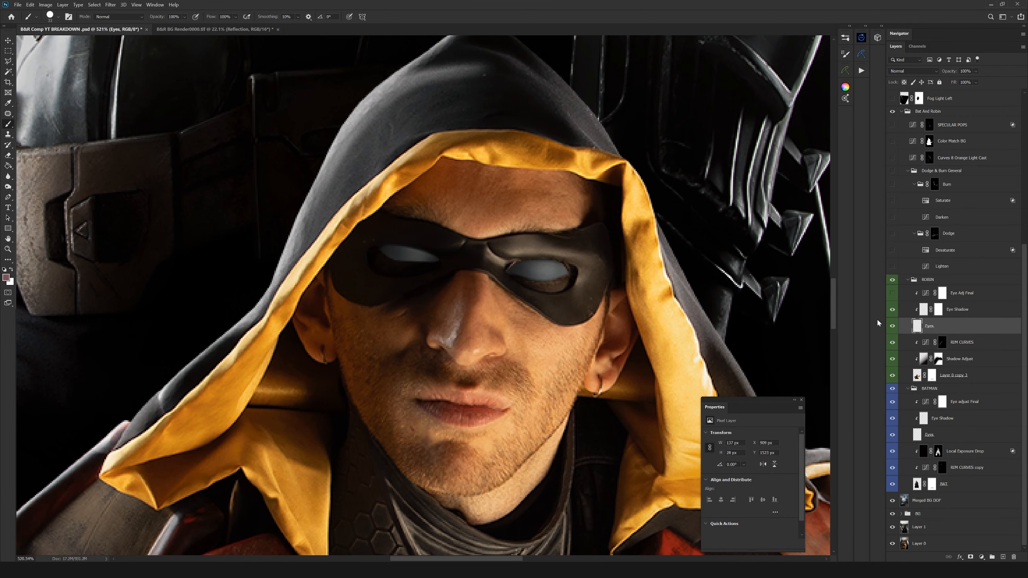
left_click(892, 293)
scroll(515, 286, "down", 8)
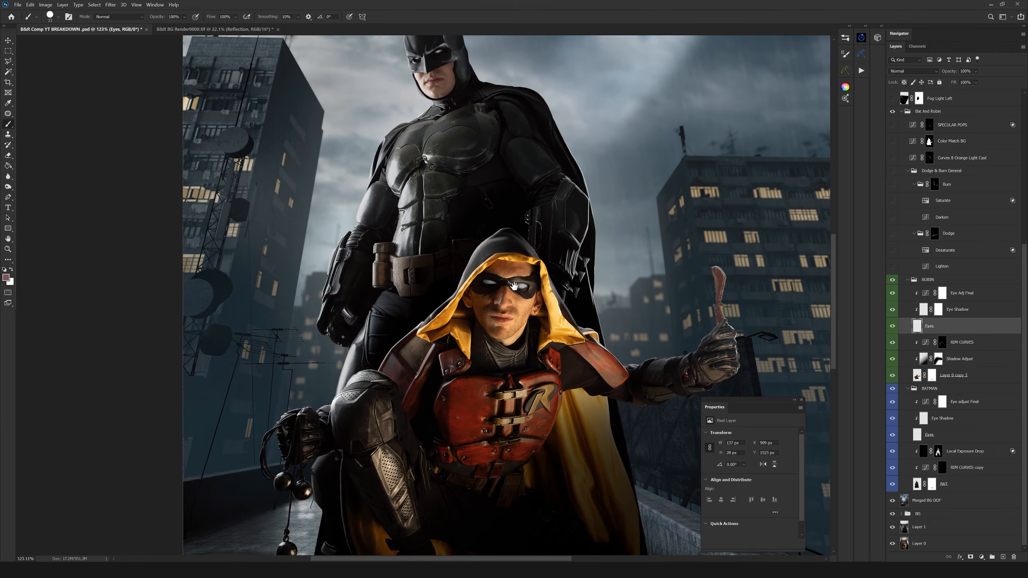
left_click_drag(514, 286, 508, 339)
Select the ROBIN group, review the completed figure in the full composite, and collapse the group
left_click(919, 281)
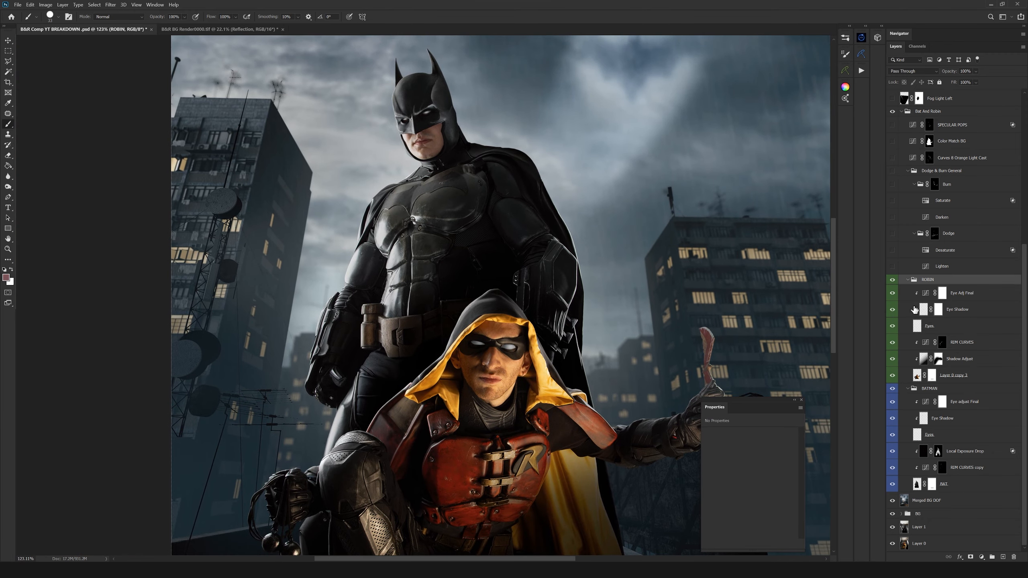
scroll(516, 321, "down", 4)
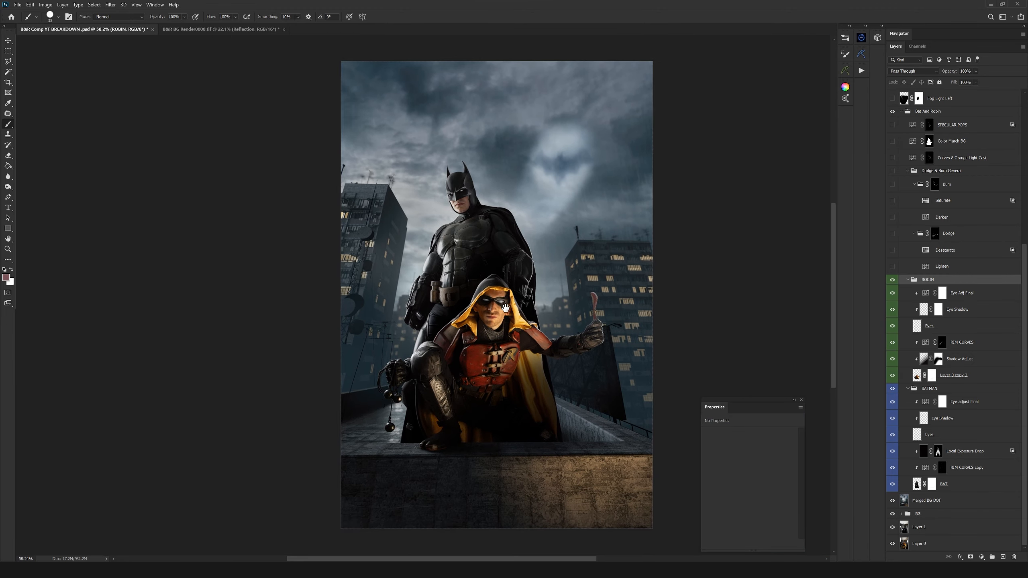
left_click(908, 279)
Show the Dodge group with its Desaturate and Lighten layers, and collapse the Dodge and Burn groups
scroll(1014, 301, "up", 2)
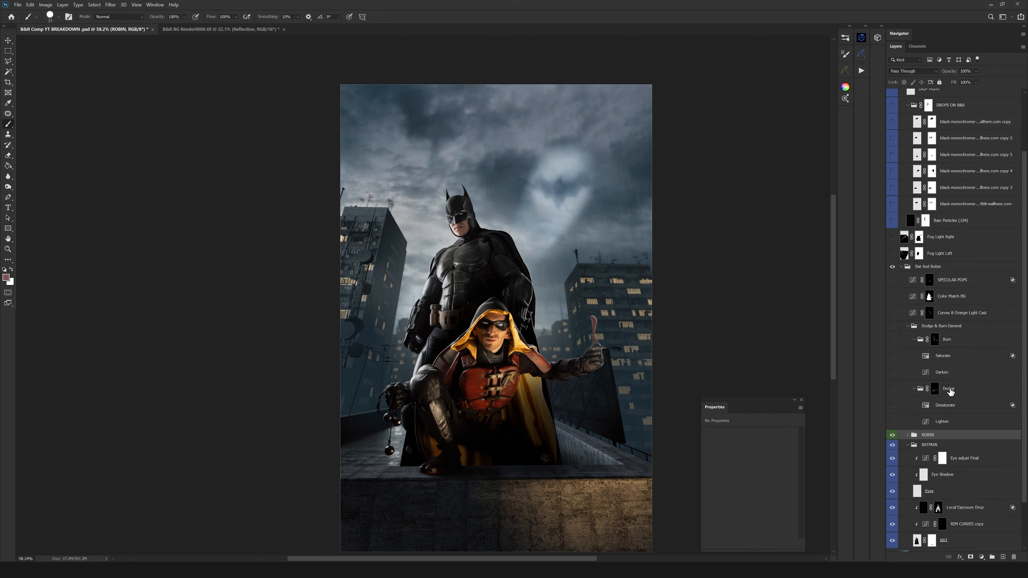
left_click(948, 389)
left_click(941, 421)
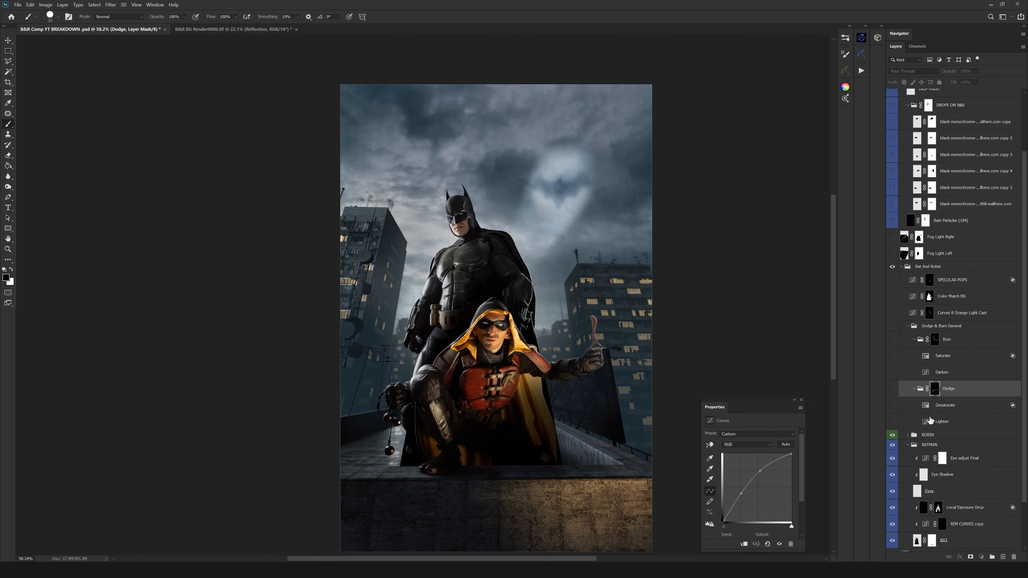
left_click(916, 390)
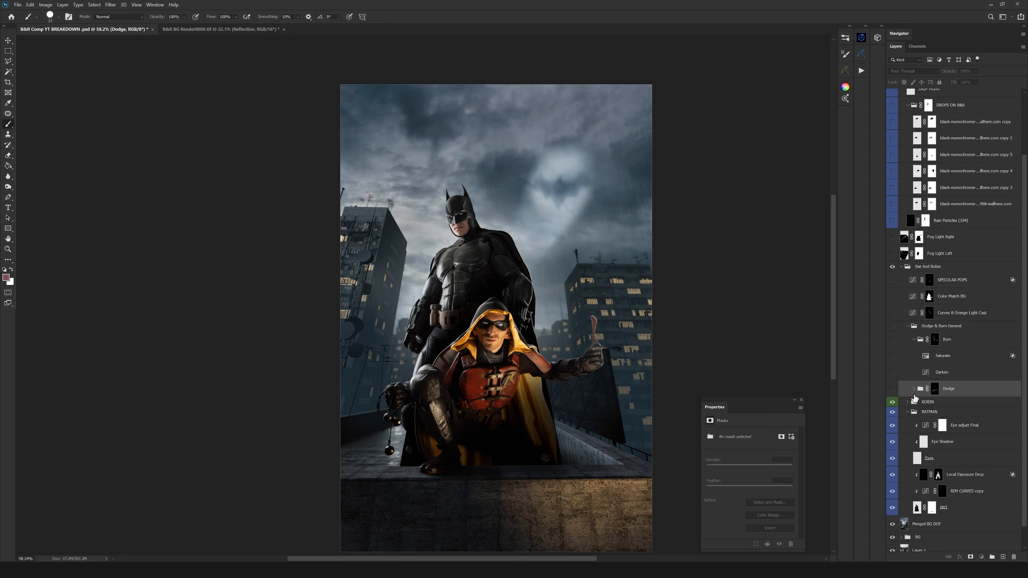
left_click(914, 388)
left_click(893, 388)
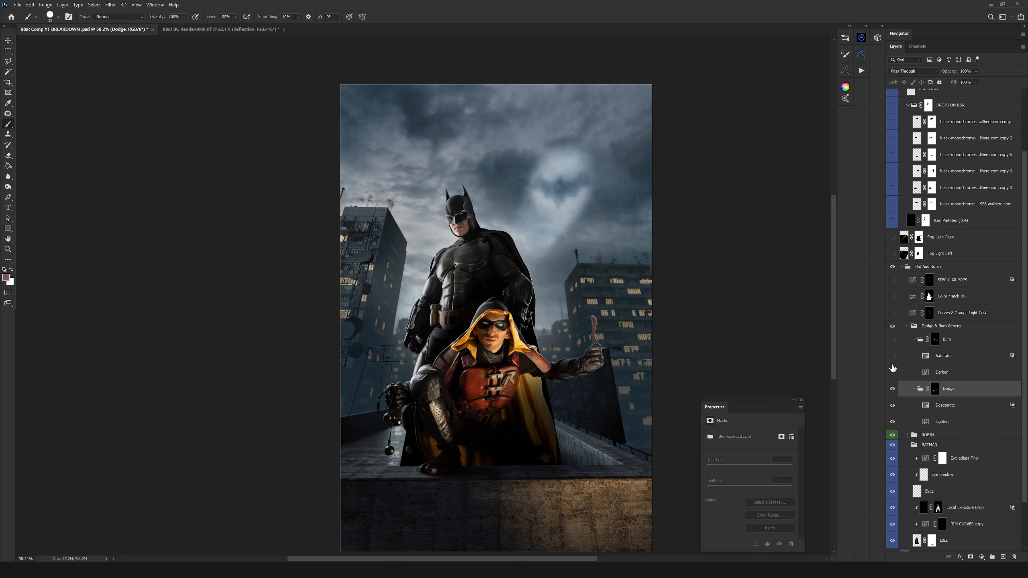
left_click(915, 340, "ctrl")
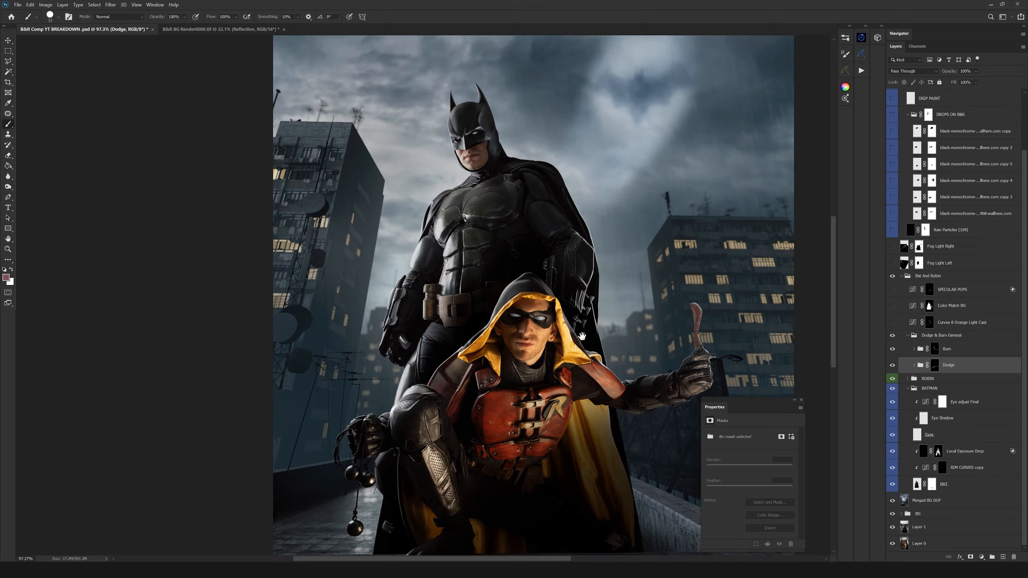
With the Burn group hidden, toggle the Dodge group to compare the highlights on both figures
left_click(893, 366)
left_click(893, 365)
left_click(893, 366)
left_click(892, 366)
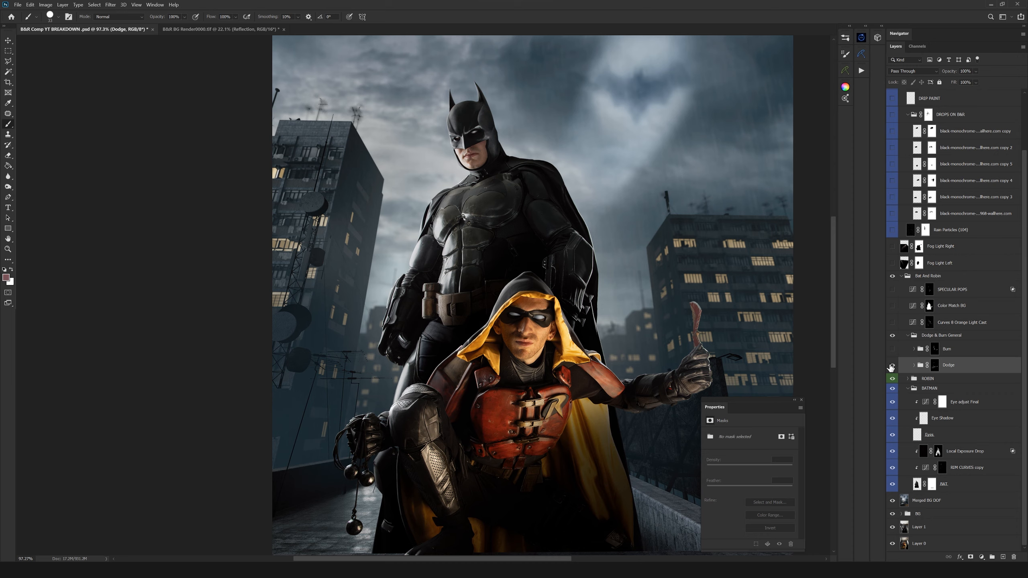
left_click_drag(495, 374, 479, 290)
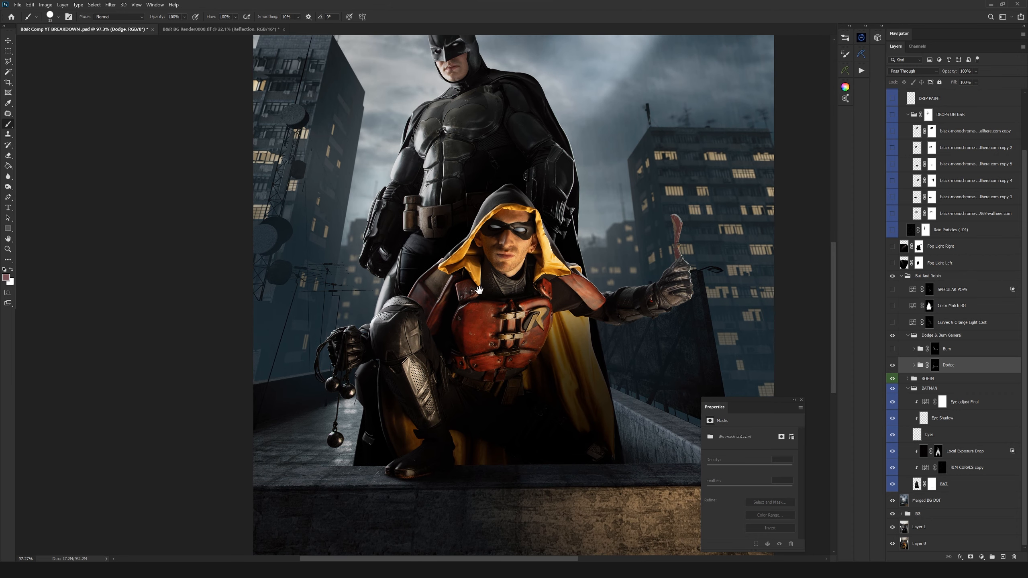
Display the Dodge group's mask alone, then return to the image and compare the dodging off and on
left_click(935, 366, "alt")
left_click_drag(498, 274, 502, 321)
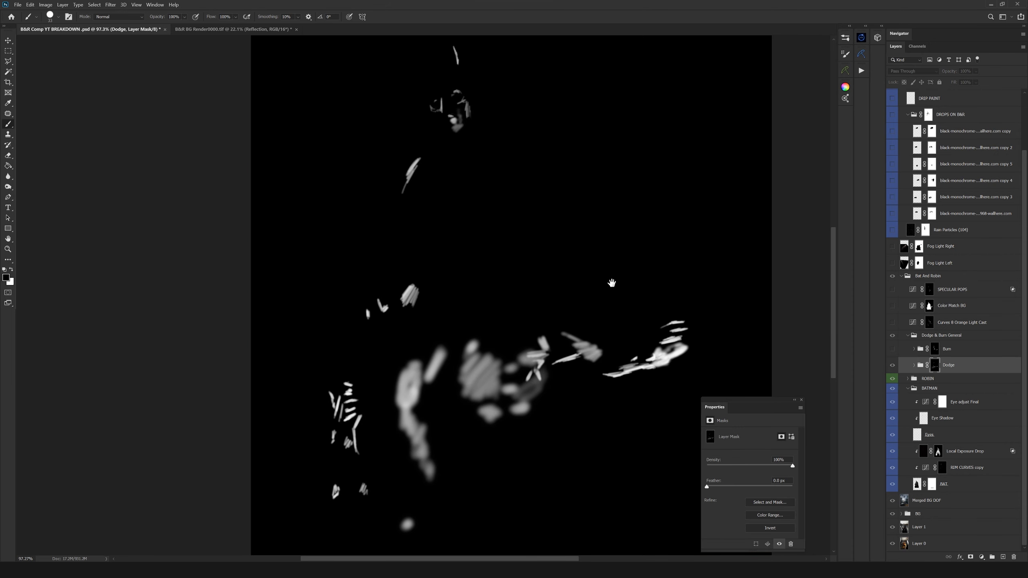
left_click(892, 365, "alt")
left_click(892, 366, "alt")
left_click(892, 365)
left_click(892, 366)
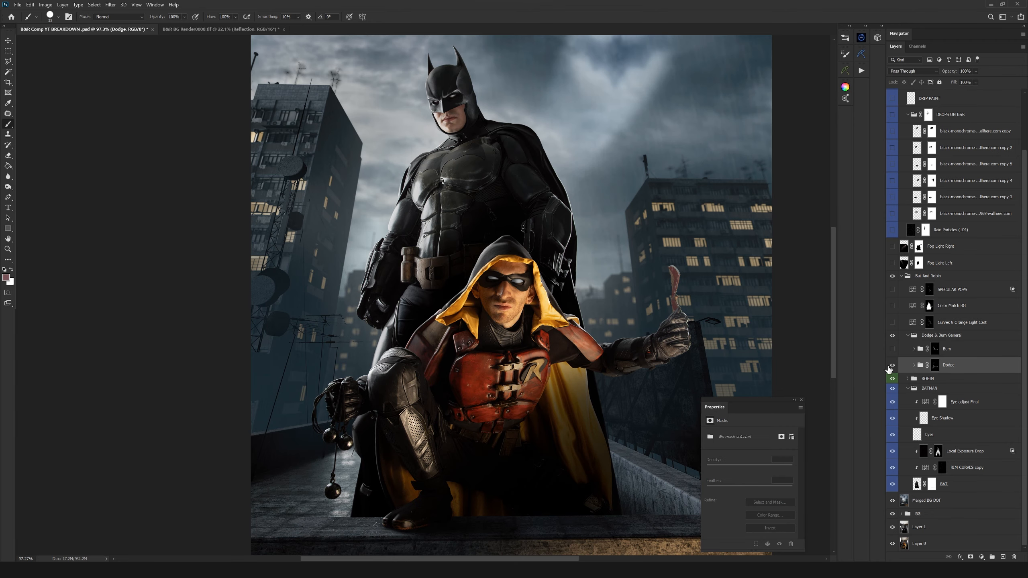
scroll(669, 389, "down", 5)
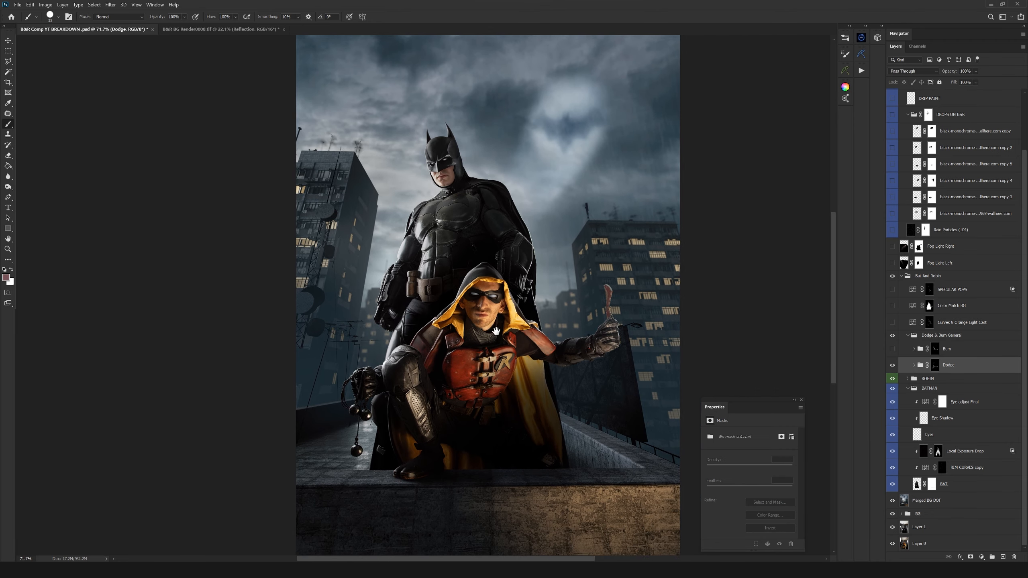
left_click_drag(553, 360, 612, 348)
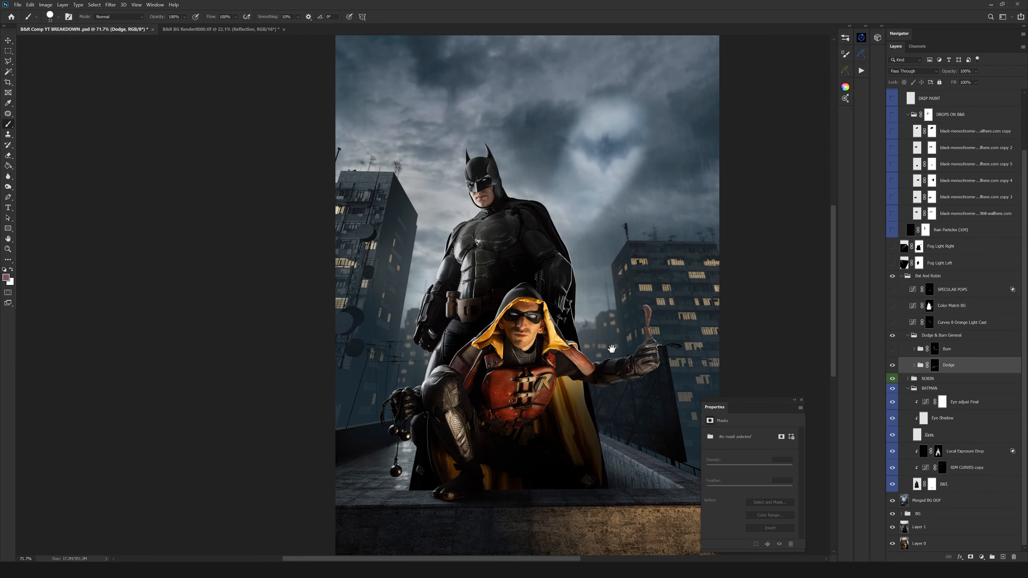
Show the Burn group in Dodge & Burn General and compare the figures with and without it
left_click(905, 354)
left_click(892, 349)
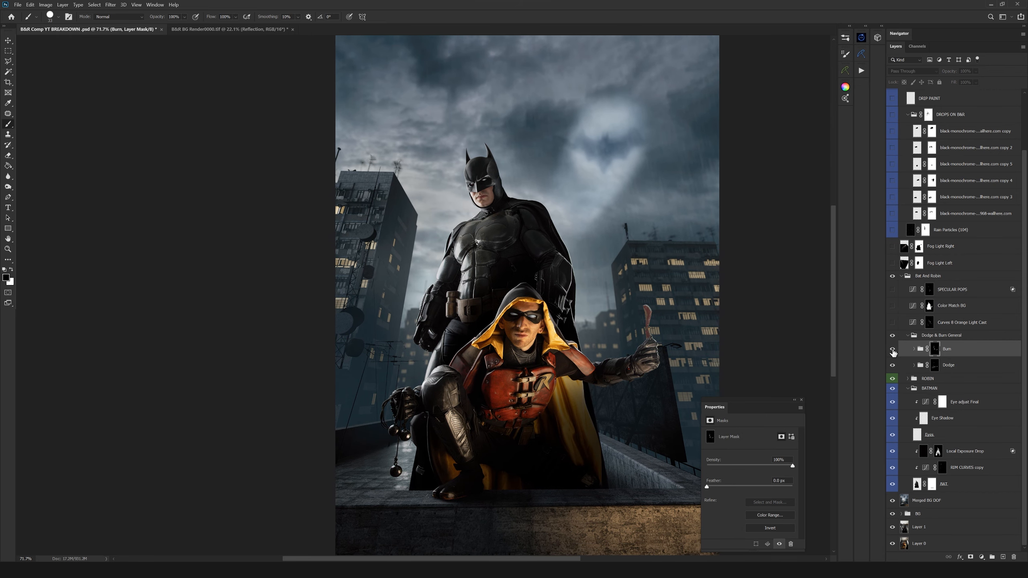
left_click(892, 349)
left_click(892, 350)
Display the Burn group's mask on its own and examine the painted strokes around Robin's face and hood
left_click_drag(714, 363, 727, 379)
scroll(551, 350, "up", 6)
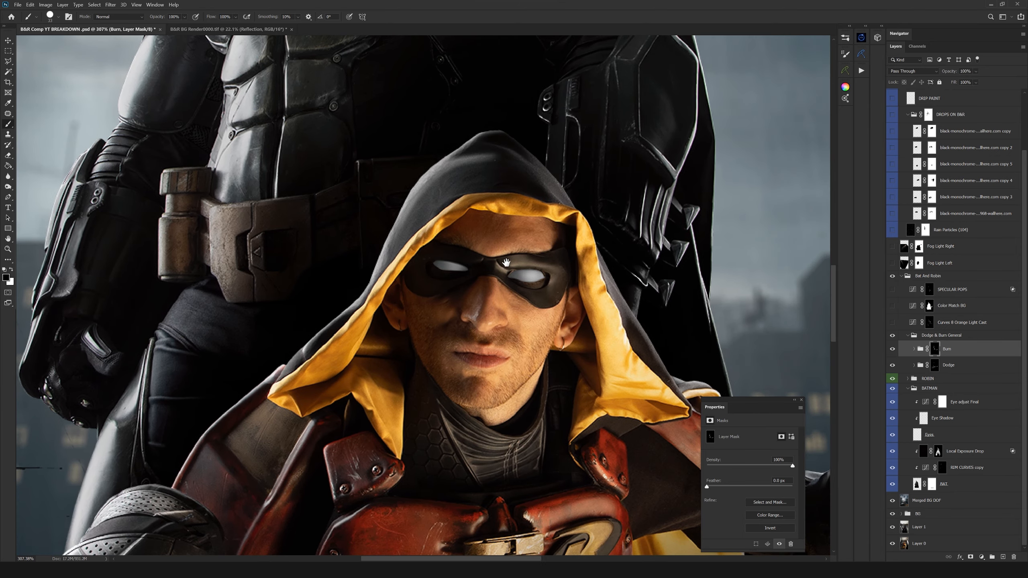
left_click(935, 349, "alt")
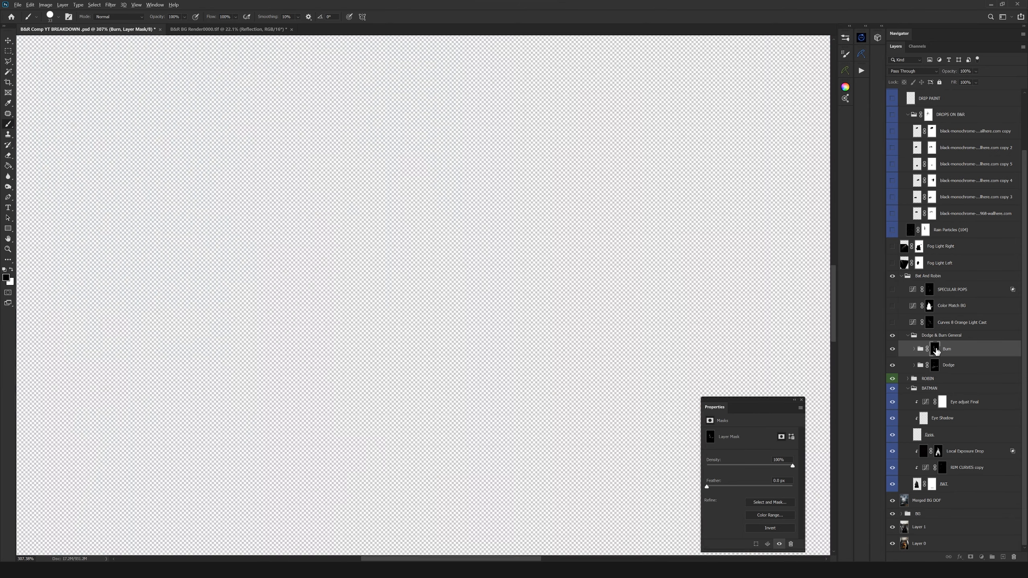
left_click_drag(492, 277, 487, 280)
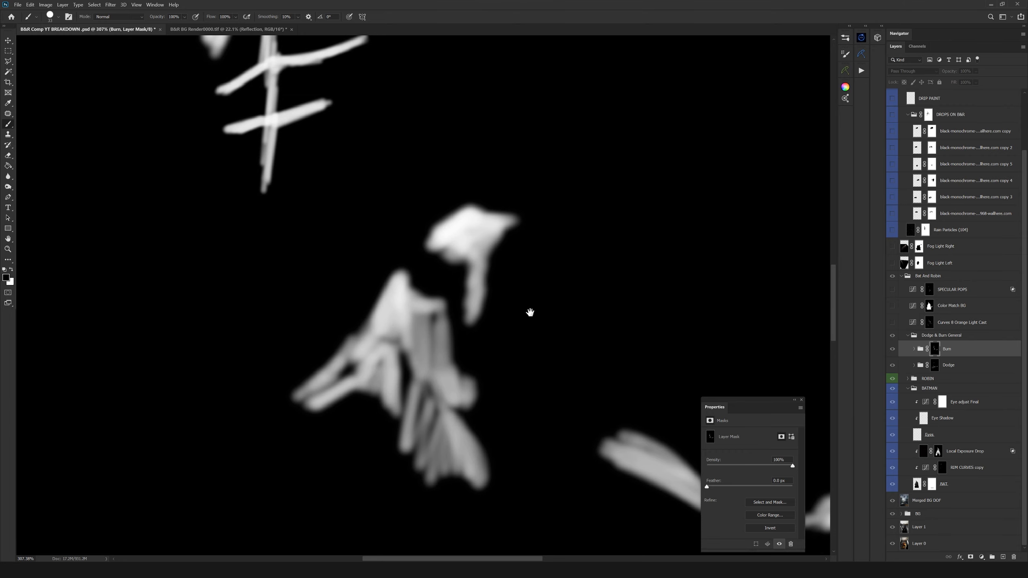
Return from the Burn mask to the image and compare the figures with the Burn group off and on
left_click(922, 356)
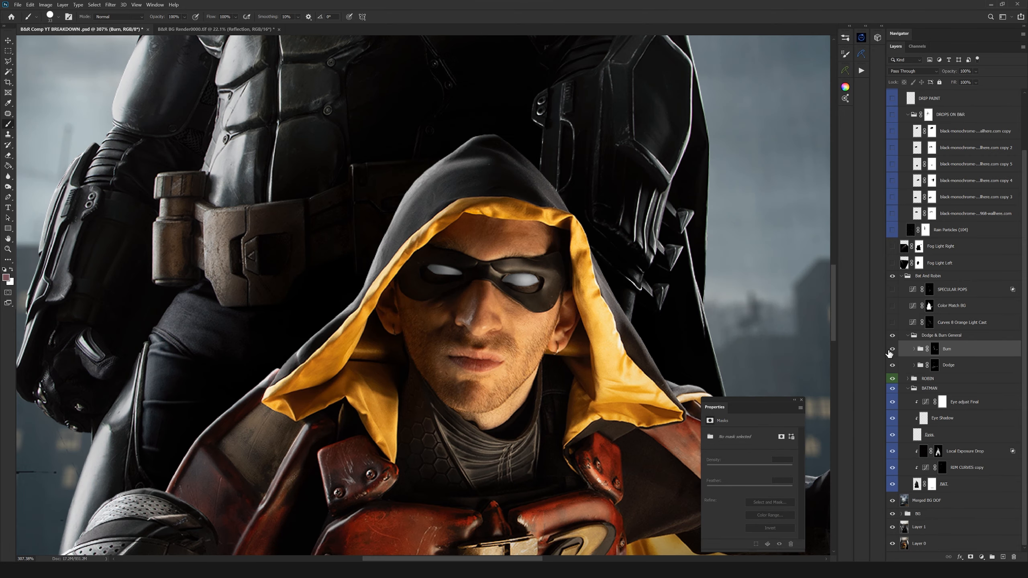
left_click(894, 349)
left_click(894, 349)
scroll(532, 331, "down", 6)
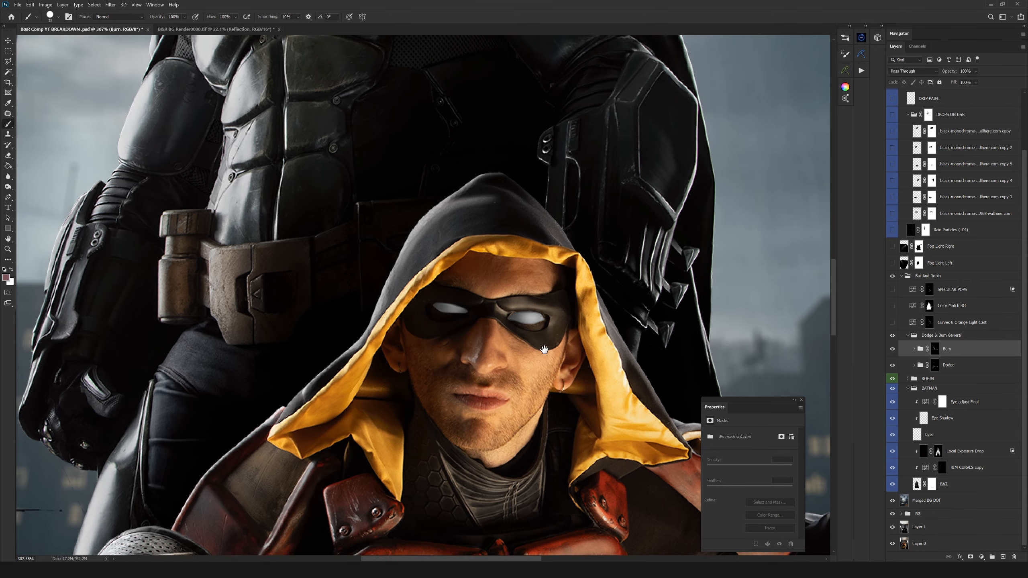
left_click_drag(532, 331, 531, 333)
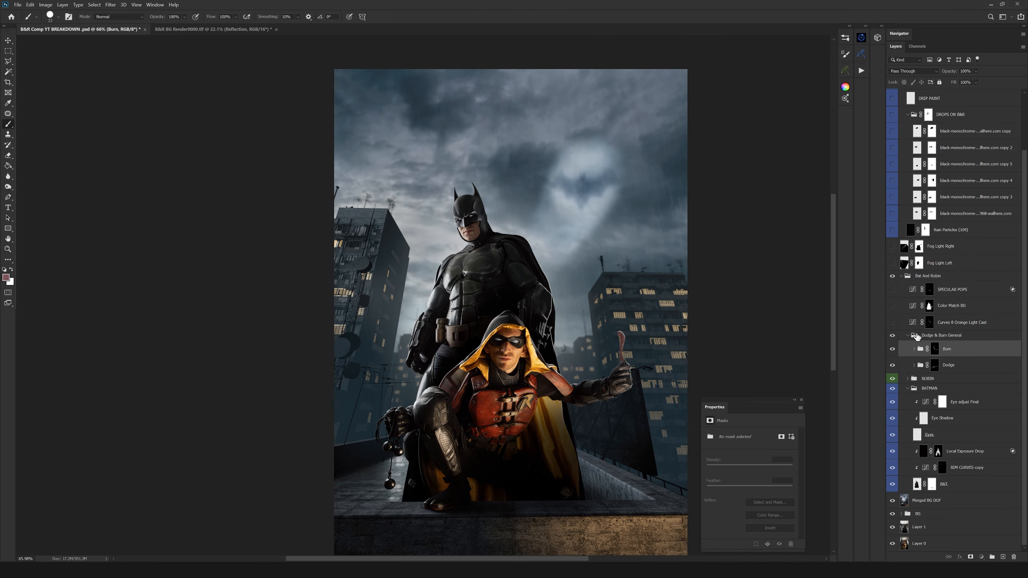
Collapse the Dodge & Burn General group and show the Curves 8 Orange Light Cast layer
left_click(919, 336)
left_click(909, 335)
left_click(912, 356)
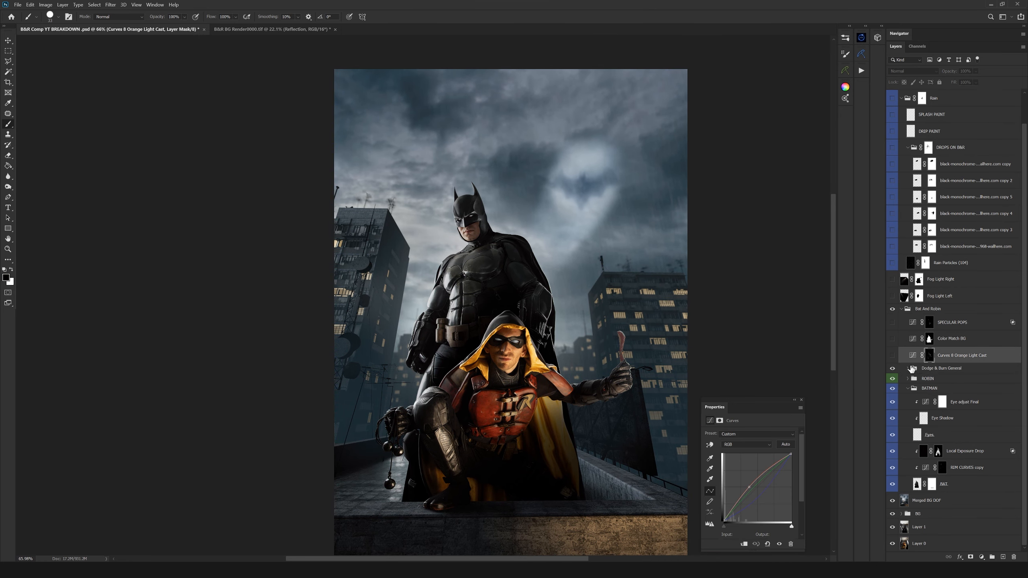
left_click(893, 355)
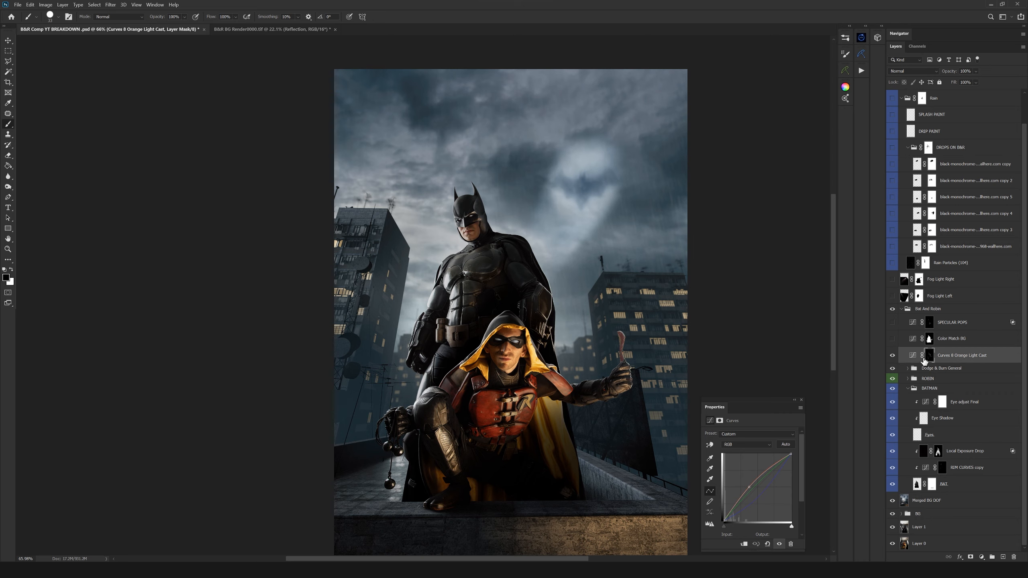
Display the Curves 8 Orange Light Cast mask alone, then return to the image and inspect the light on Batman and Robin
left_click(930, 358, "alt")
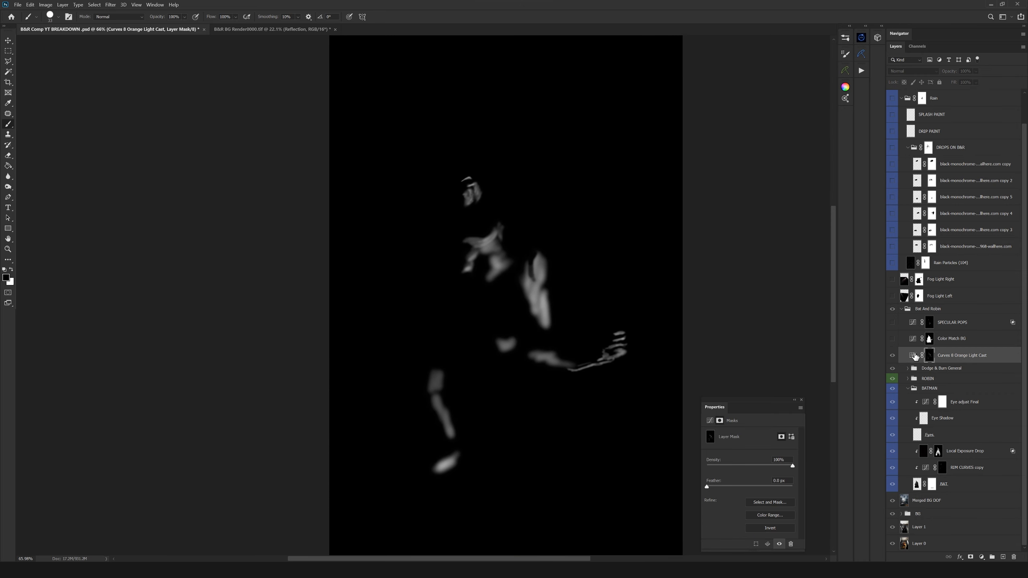
left_click(915, 357)
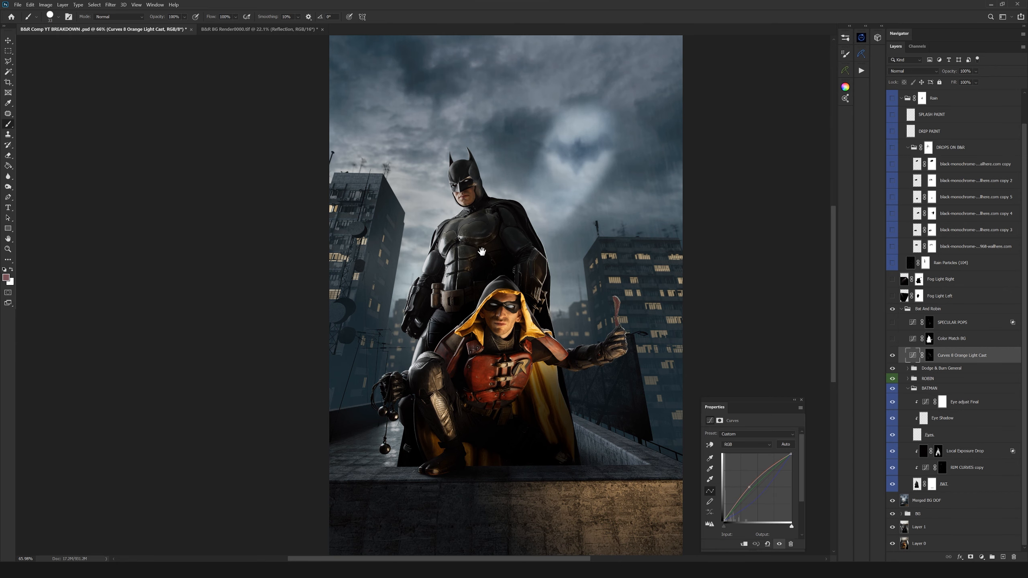
left_click_drag(479, 249, 546, 320)
left_click(502, 280)
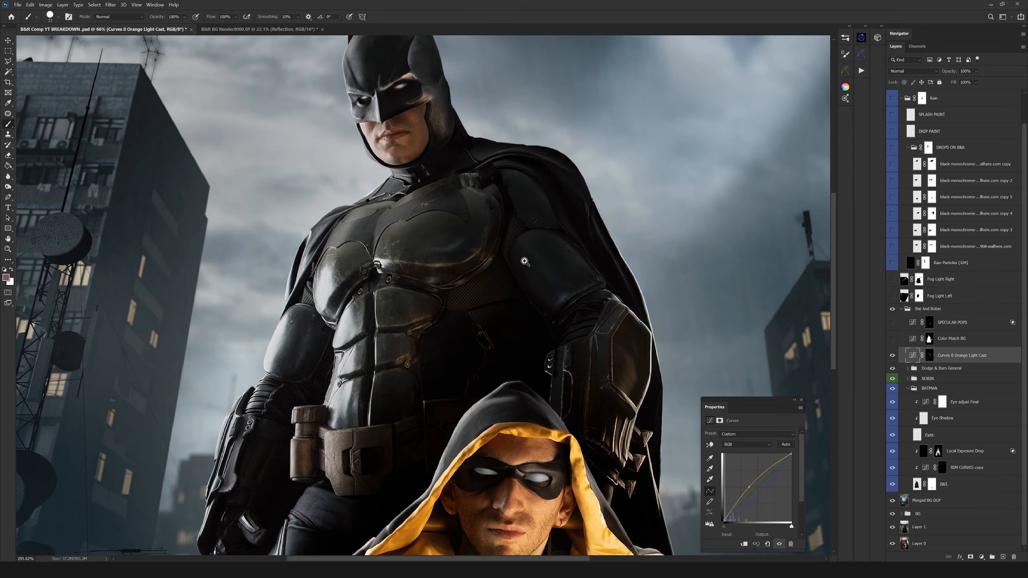
key("ctrl+0")
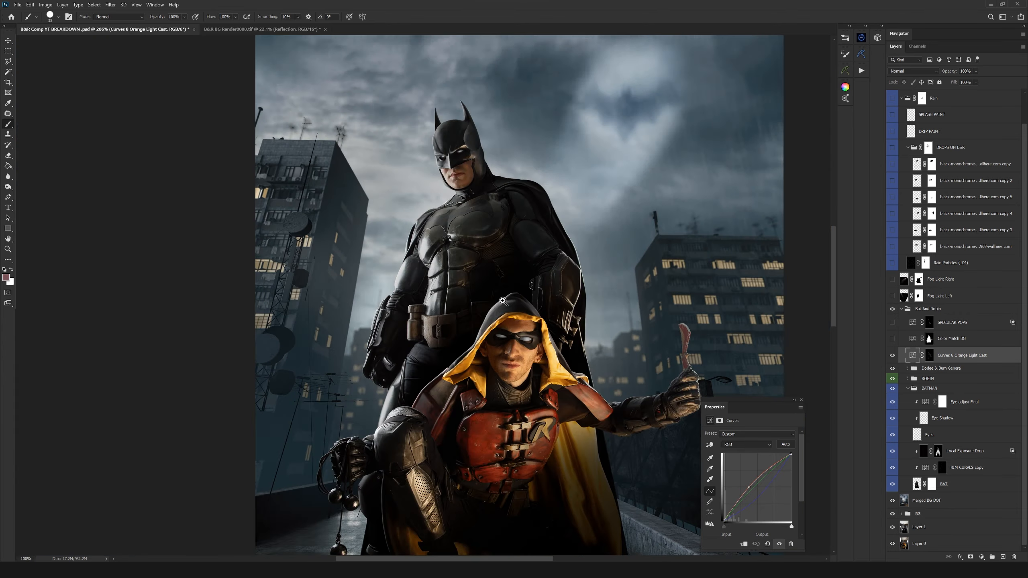
key("ctrl+minus")
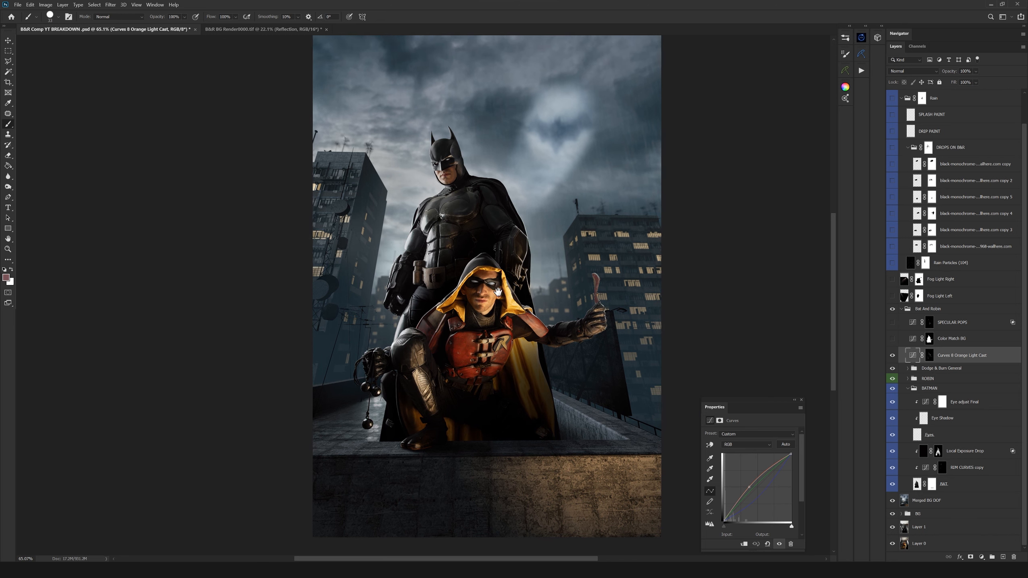
Toggle the Curves 8 Orange Light Cast layer to compare the figures with and without the warm light
left_click(895, 356)
left_click(893, 358)
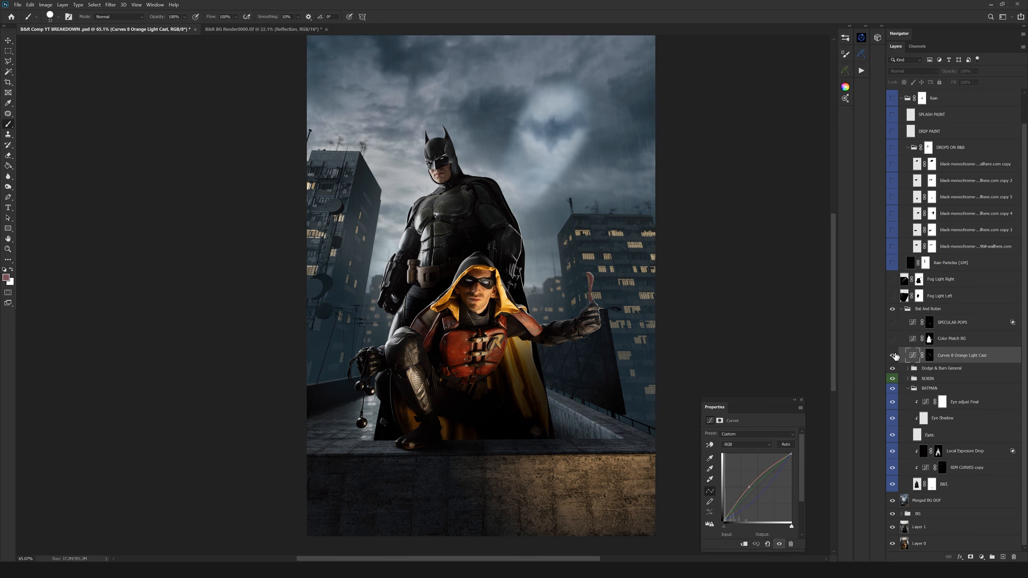
left_click(891, 359)
left_click(892, 358)
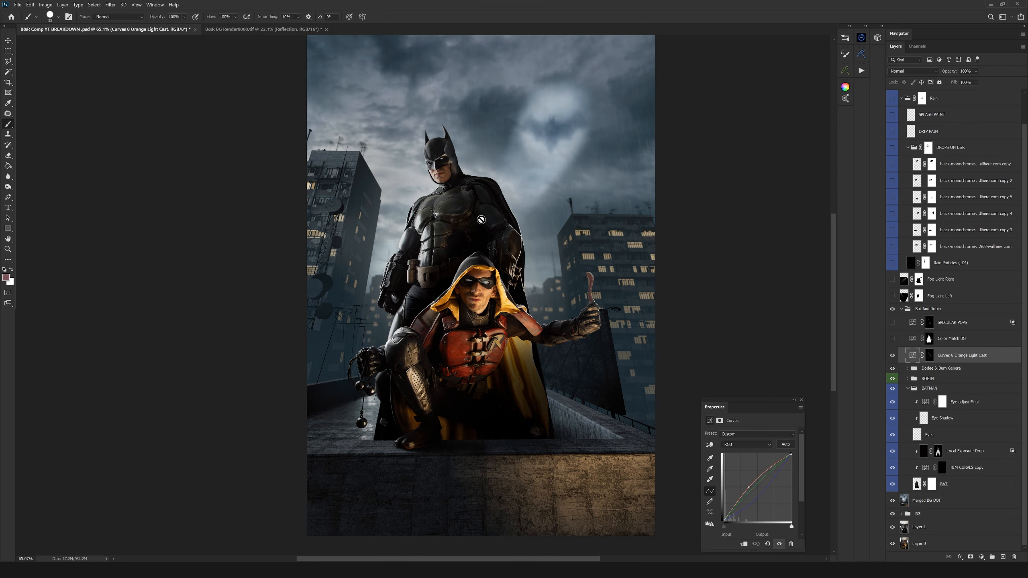
Show the Color Match BG curves layer above the orange light cast
left_click(914, 340)
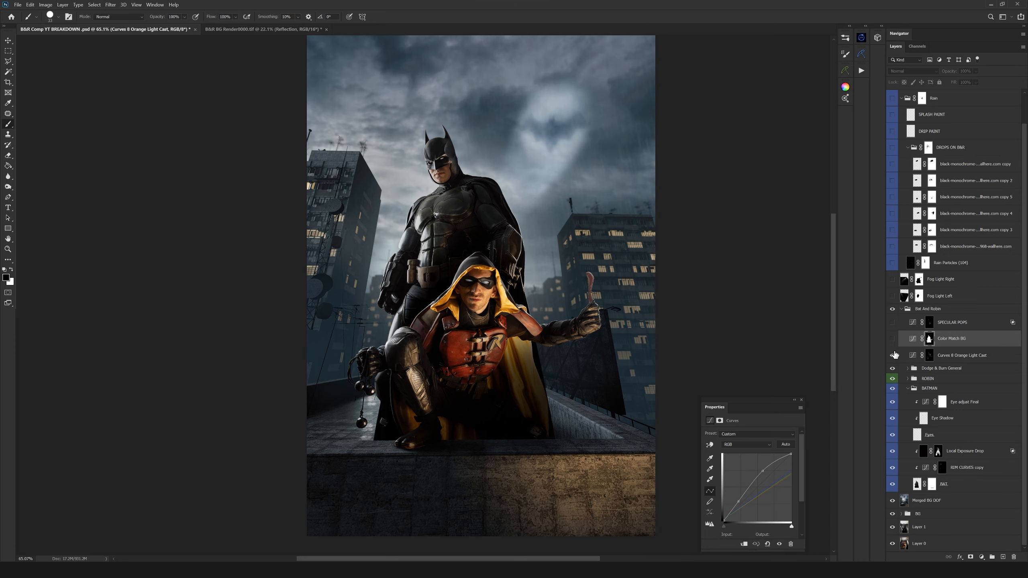
left_click(893, 338)
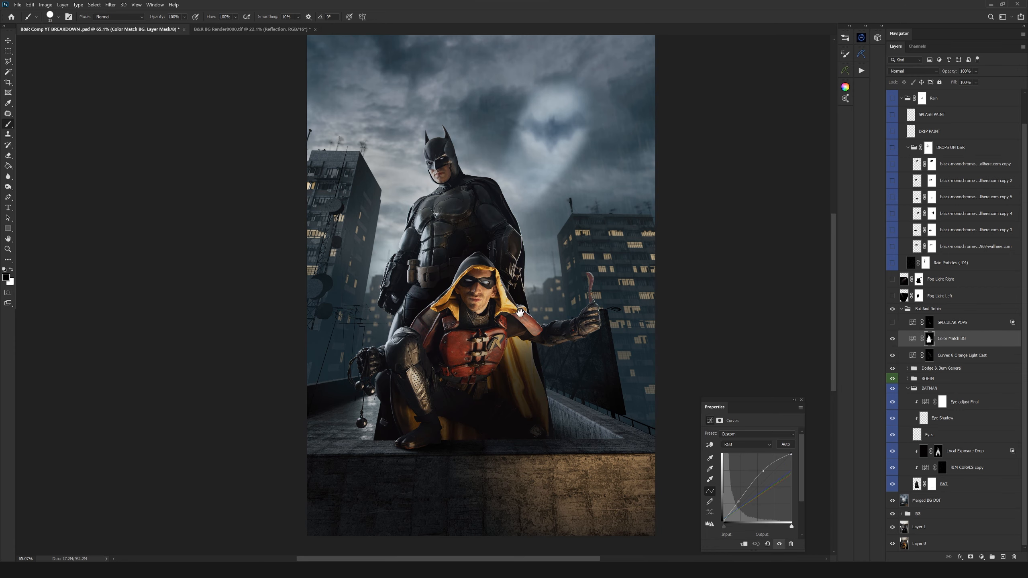
left_click_drag(543, 330, 556, 377)
scroll(523, 316, "up", 5)
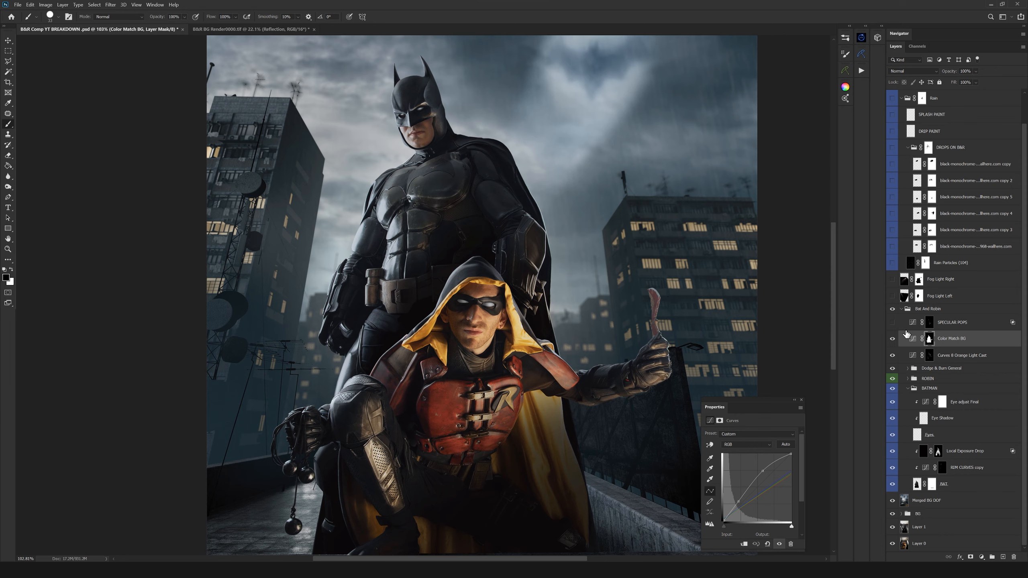
Select the Color Match BG curve and examine how both figures' tones match the rooftop background
left_click(913, 340)
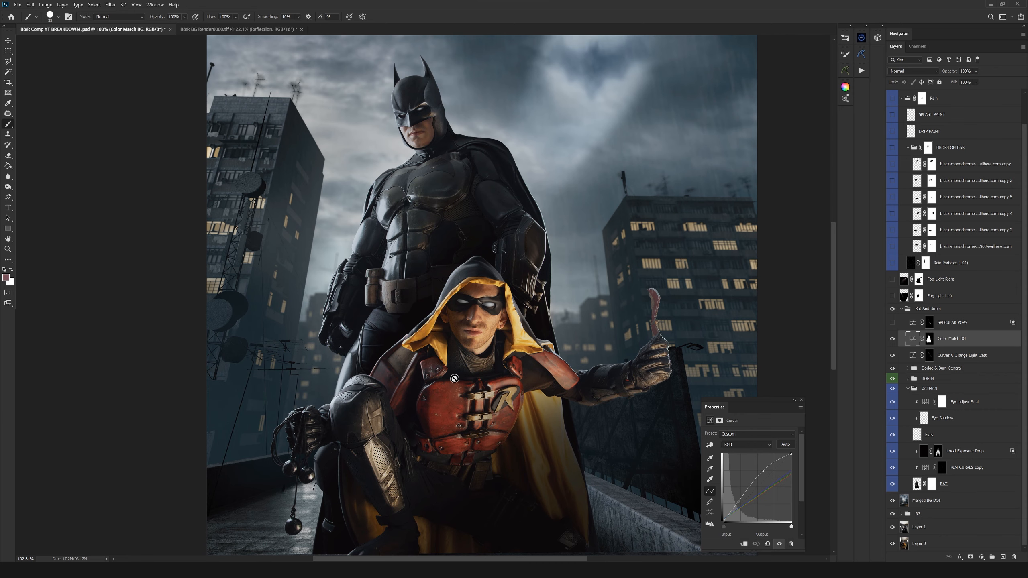
left_click_drag(513, 317, 447, 291)
scroll(458, 277, "down", 5)
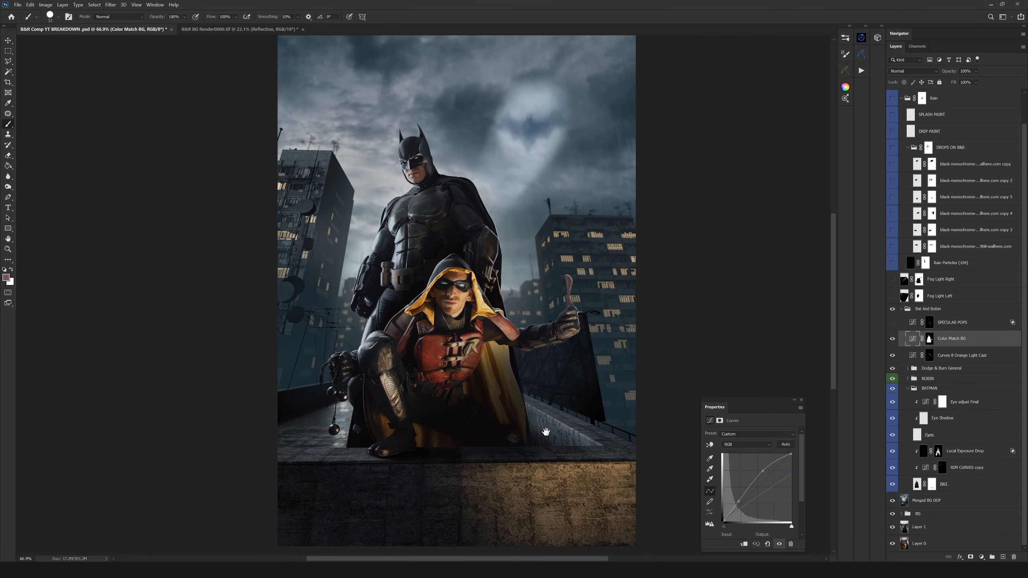
left_click_drag(545, 432, 563, 425)
left_click_drag(485, 340, 482, 339)
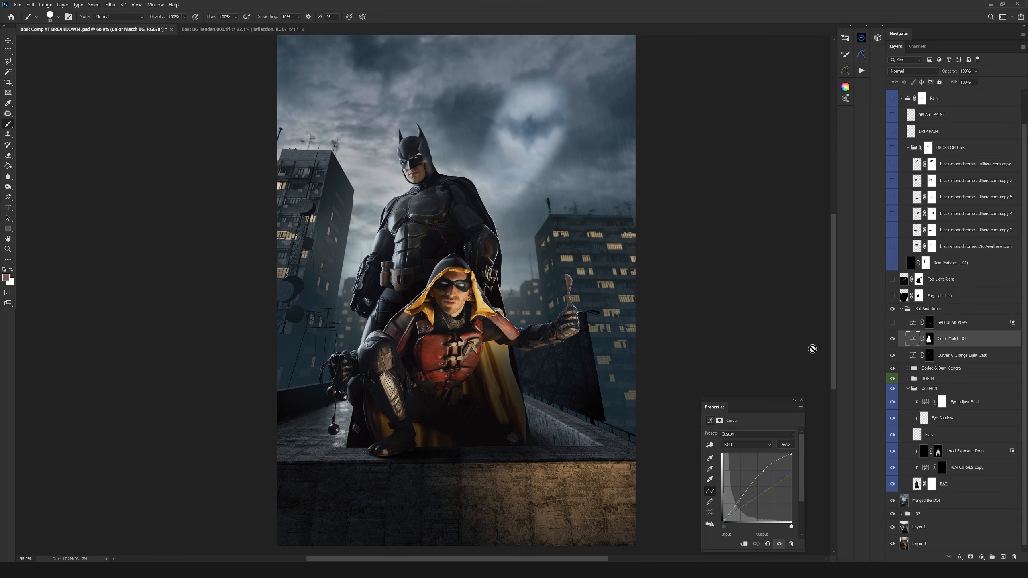
left_click_drag(482, 281, 494, 259)
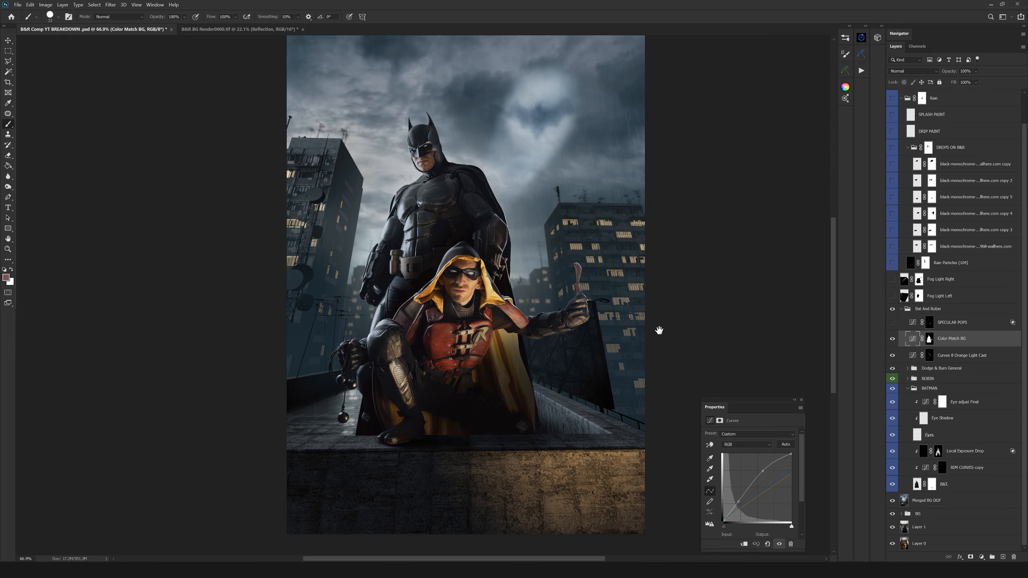
left_click_drag(498, 299, 503, 316)
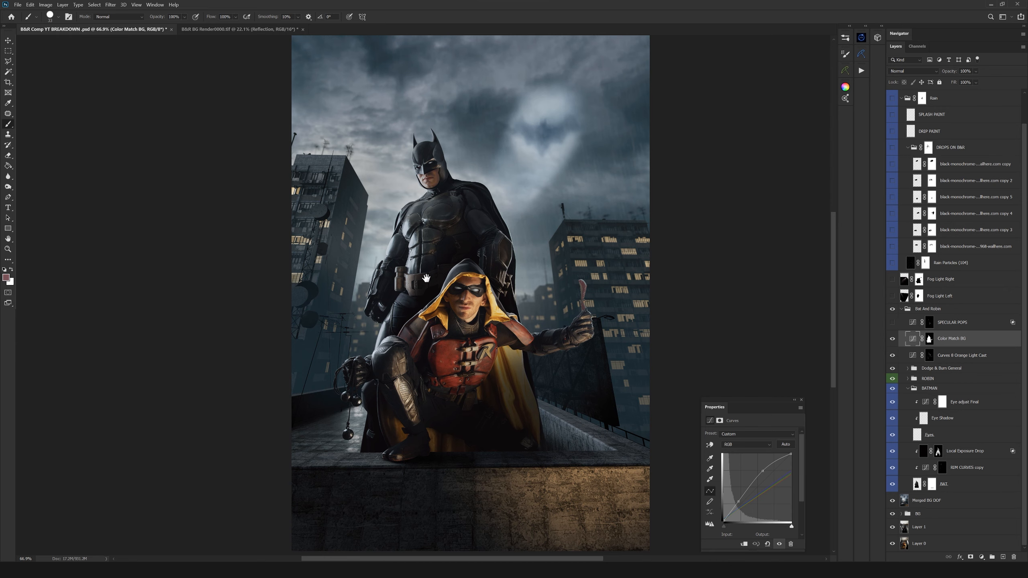
left_click_drag(601, 333, 600, 343)
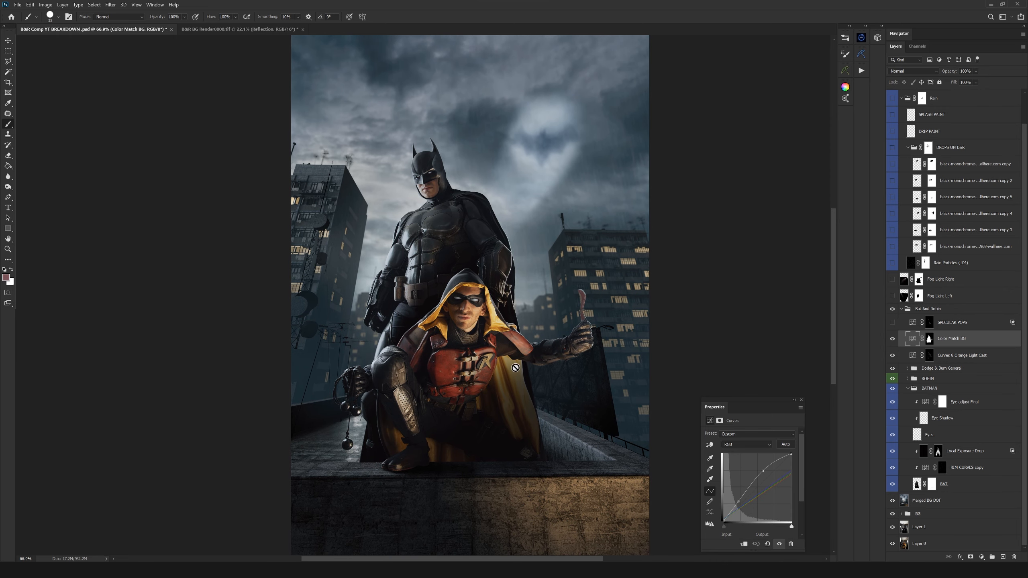
Show the SPECULAR POPS curves layer and compare Robin's highlights with it off and on
left_click(916, 326)
scroll(502, 365, "up", 10)
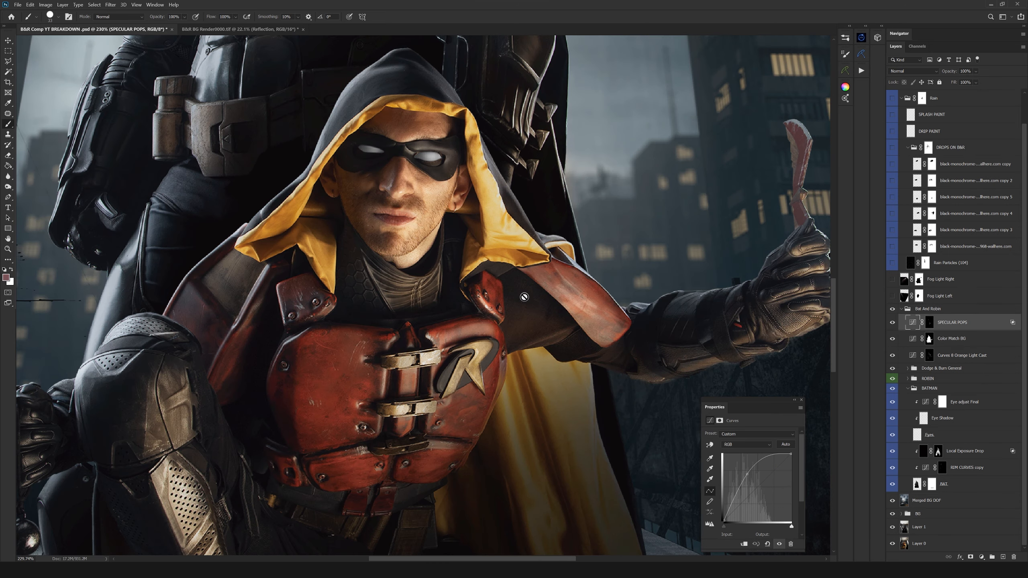
left_click(892, 324)
left_click(892, 324)
scroll(404, 308, "down", 8)
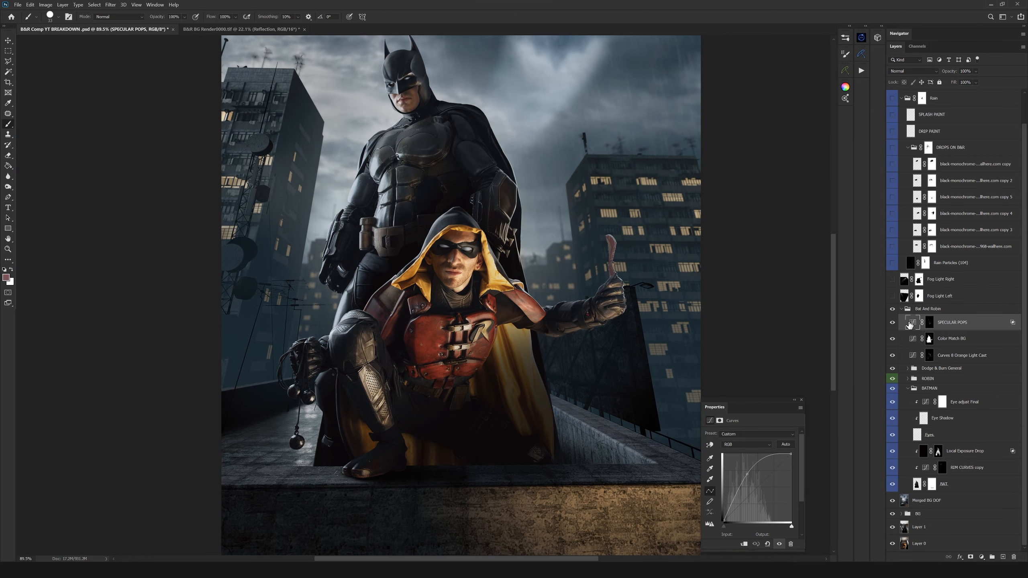
Compare the full figures with SPECULAR POPS off and on, and examine the highlights on Robin's face and armor up close
left_click(892, 324)
left_click(892, 325)
left_click(892, 325)
left_click(893, 325)
left_click_drag(490, 298, 492, 298)
scroll(483, 267, "up", 8)
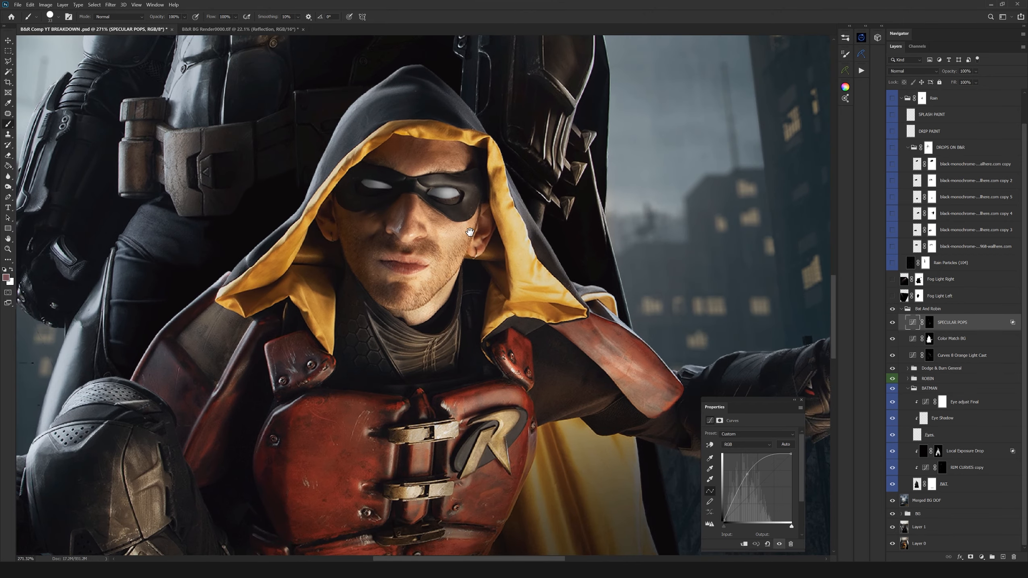
scroll(486, 269, "up", 4)
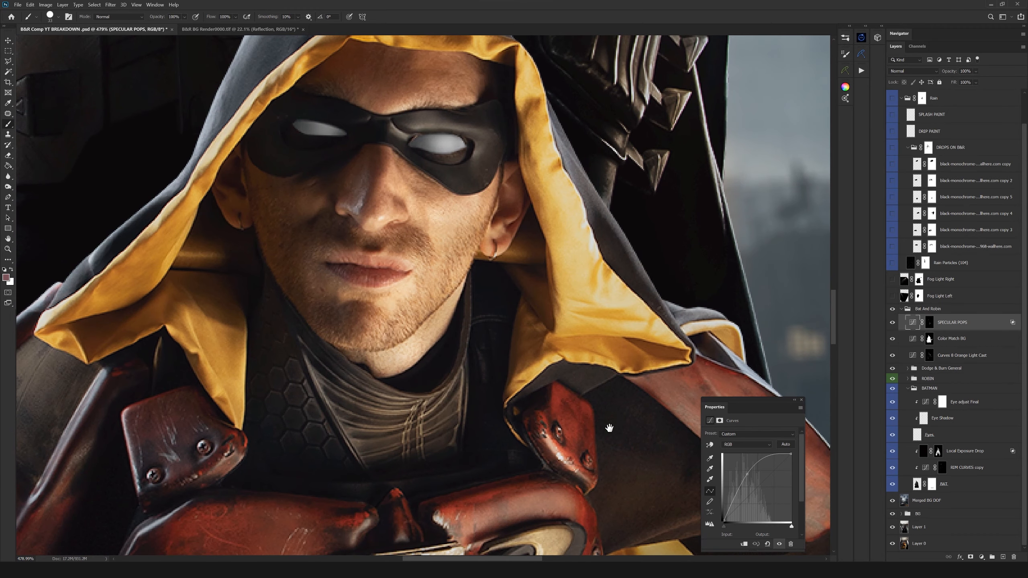
scroll(575, 309, "down", 12)
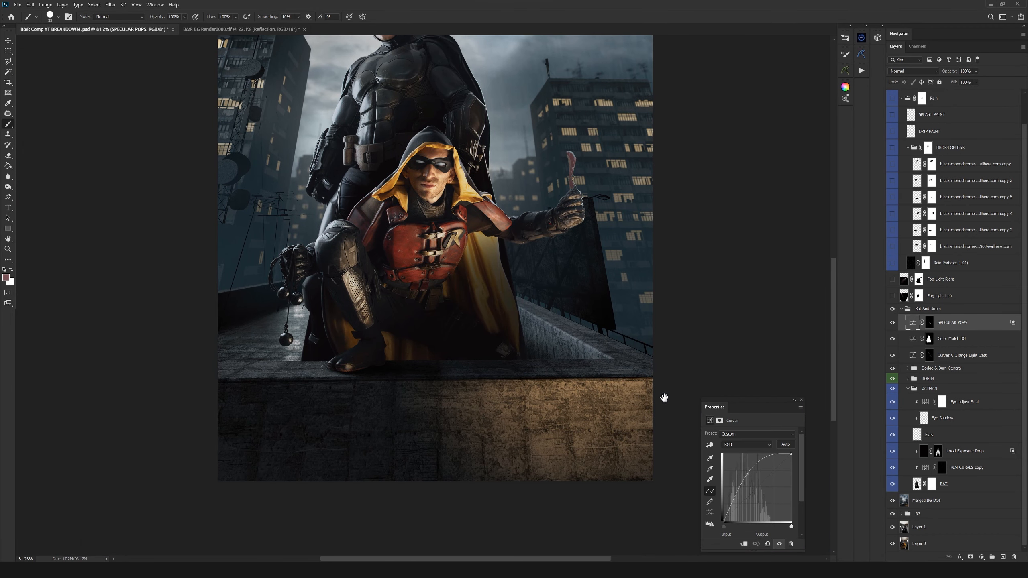
left_click_drag(473, 235, 693, 533)
left_click_drag(584, 372, 561, 395)
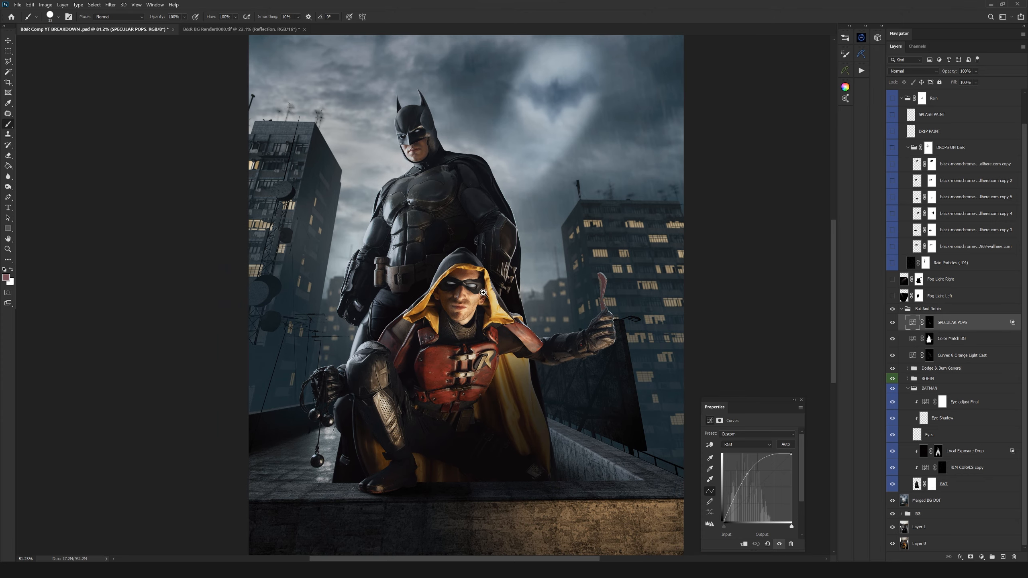
scroll(471, 344, "up", 7)
Display the SPECULAR POPS mask on its own, then return to the image and the layer's curve
left_click(926, 323, "alt")
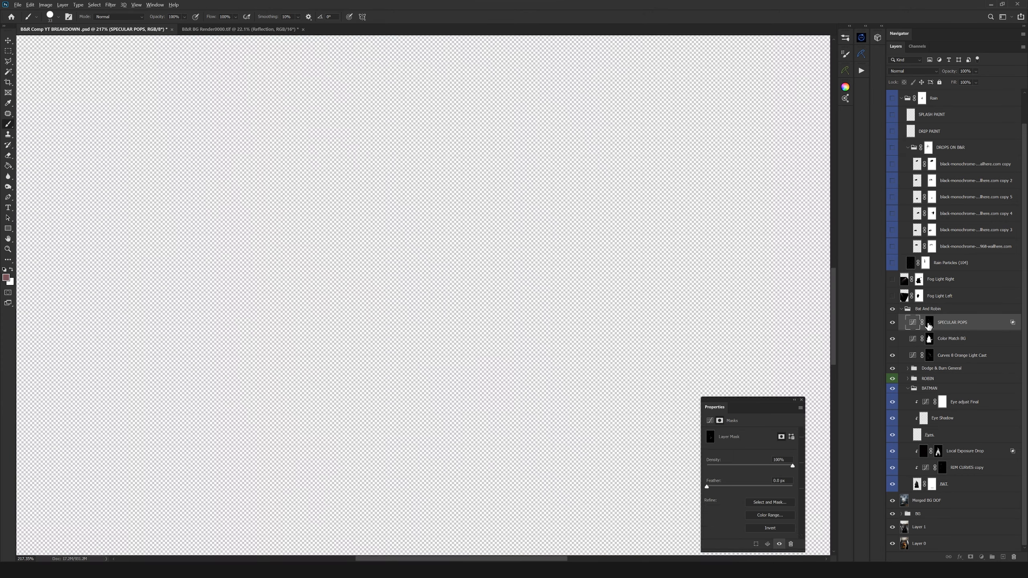
left_click_drag(608, 329, 567, 271)
left_click(913, 323)
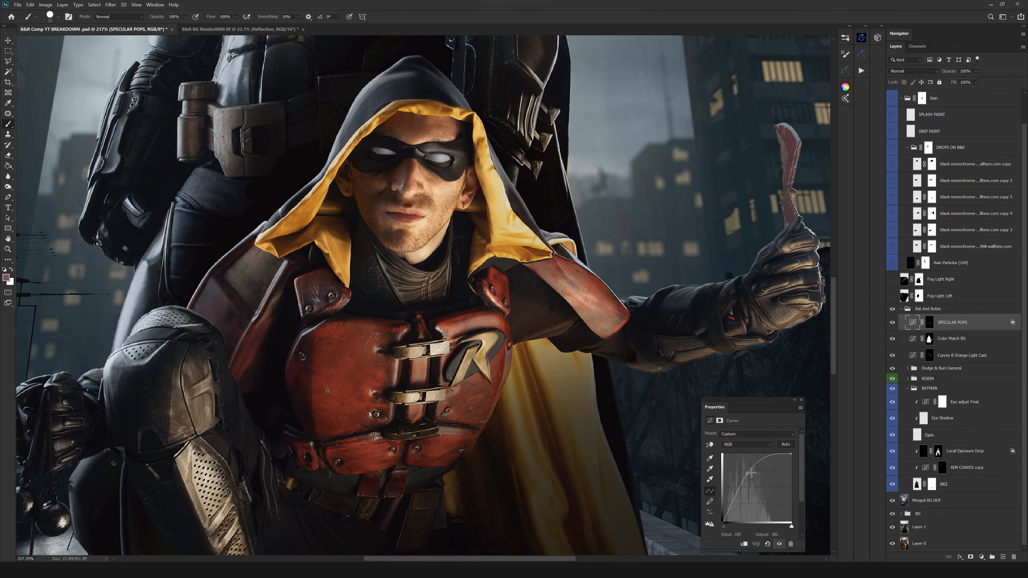
Review the Blend If settings in the SPECULAR POPS blending options and close them without changes
double_click(995, 331)
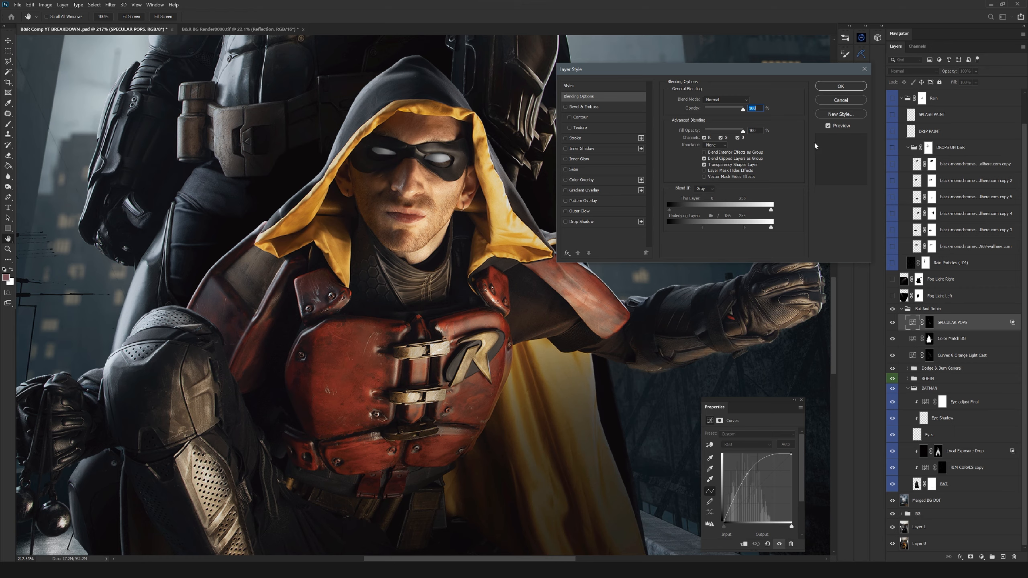
left_click(838, 101)
key("b")
Toggle SPECULAR POPS to compare the highlights on Robin's chest armor, knee guard and face
left_click_drag(453, 206, 535, 249)
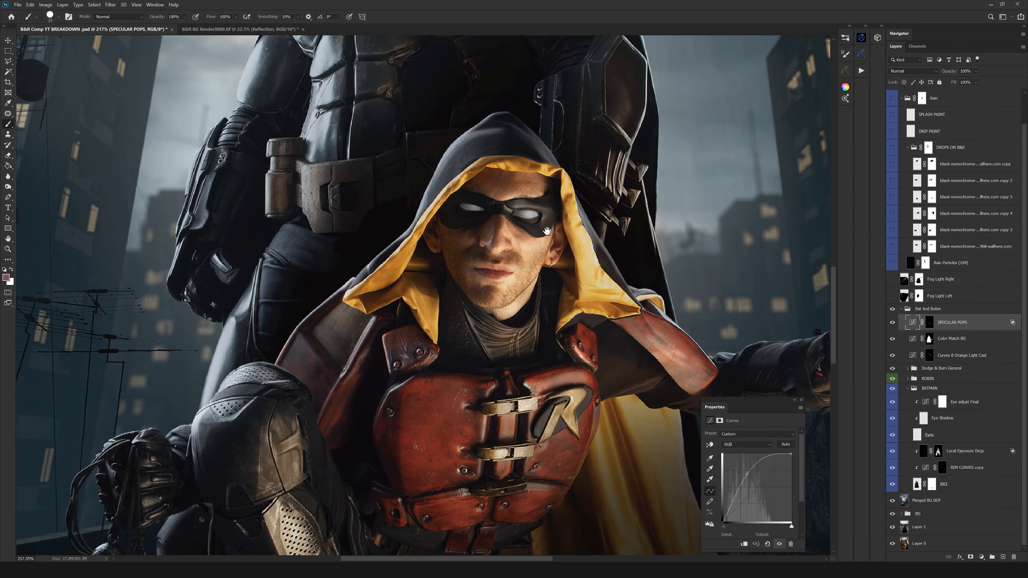
left_click_drag(545, 374, 524, 269)
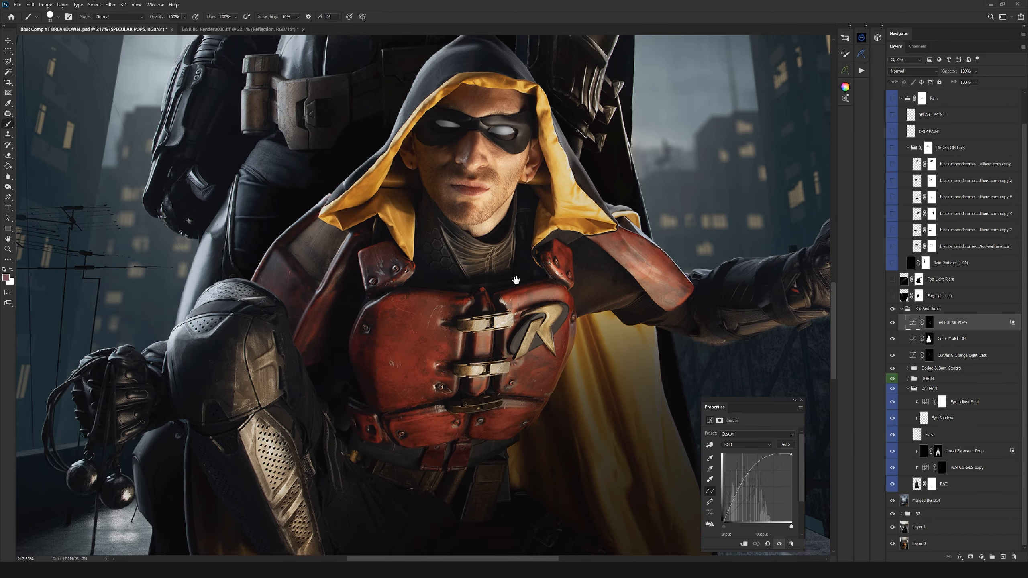
left_click(892, 323)
left_click(892, 323)
left_click(891, 324)
left_click(892, 323)
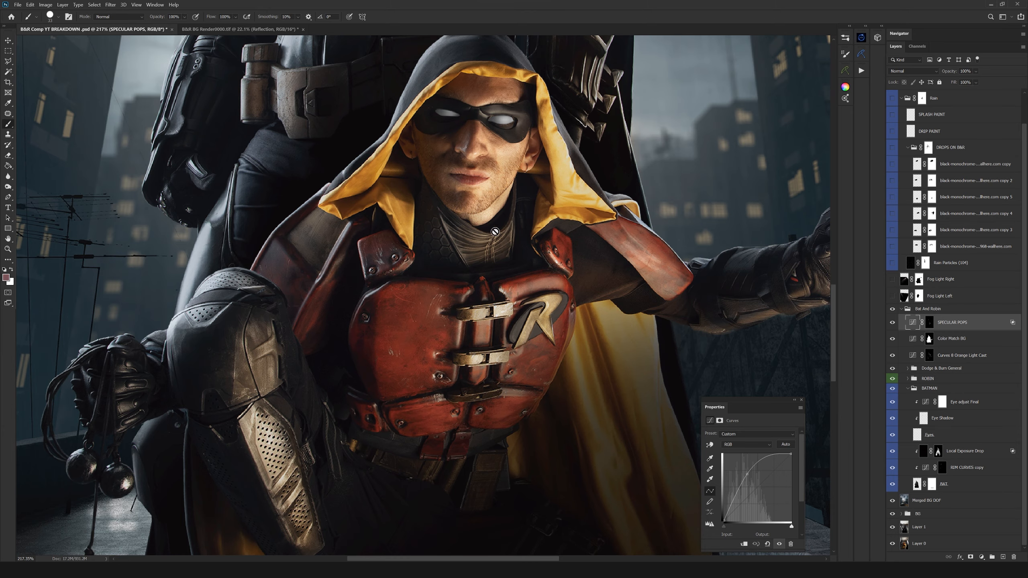
Collapse the Bat And Robin group and bring the whole composite into view
left_click_drag(481, 124, 477, 251)
left_click_drag(474, 198, 489, 395)
left_click_drag(439, 211, 452, 249)
left_click_drag(430, 215, 421, 226)
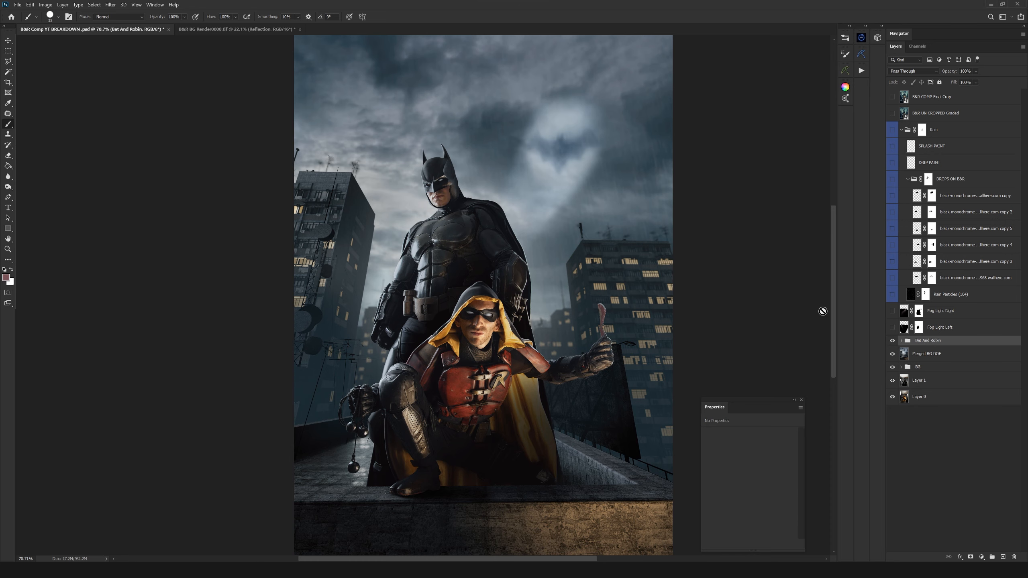
left_click_drag(539, 298, 504, 293)
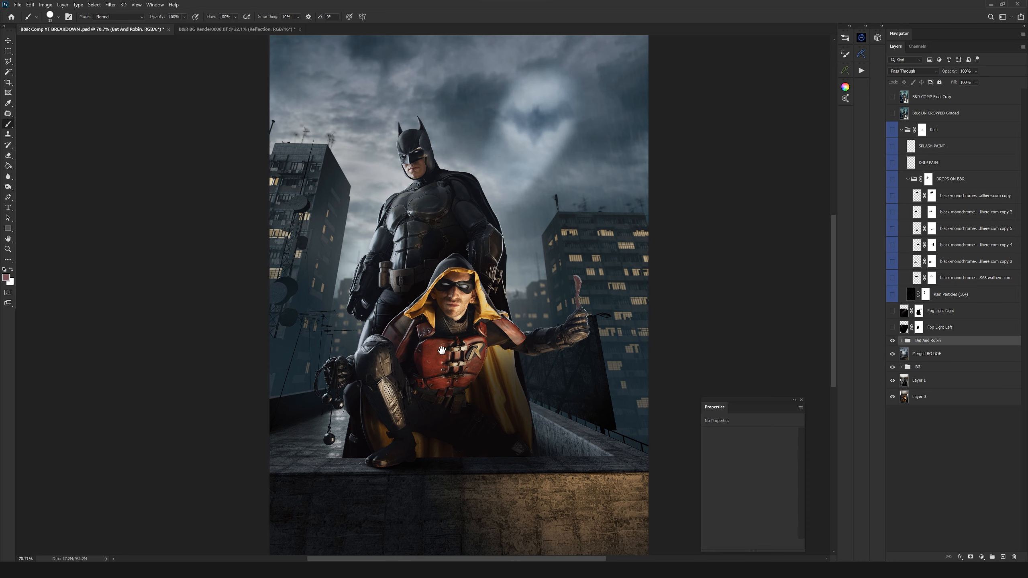
Turn on the Fog Light Left and Fog Light Right layers to add the rooftop light beams
left_click_drag(486, 269, 535, 262)
left_click_drag(506, 325, 490, 347)
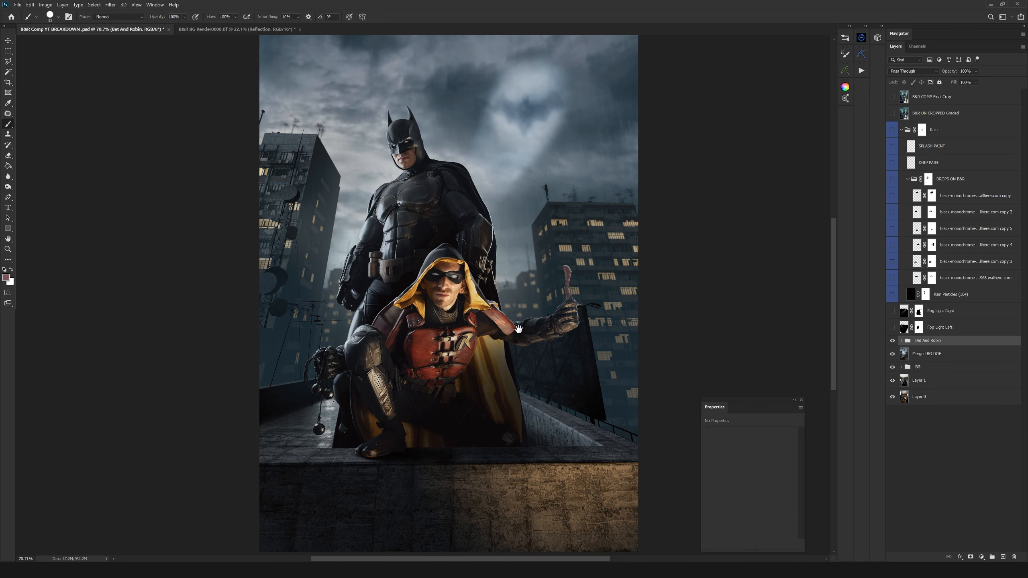
mouse_move(462, 277)
left_mouse_down()
mouse_move(482, 322)
mouse_move(448, 311)
mouse_move(460, 288)
mouse_move(459, 315)
mouse_move(445, 285)
mouse_move(466, 291)
left_mouse_up()
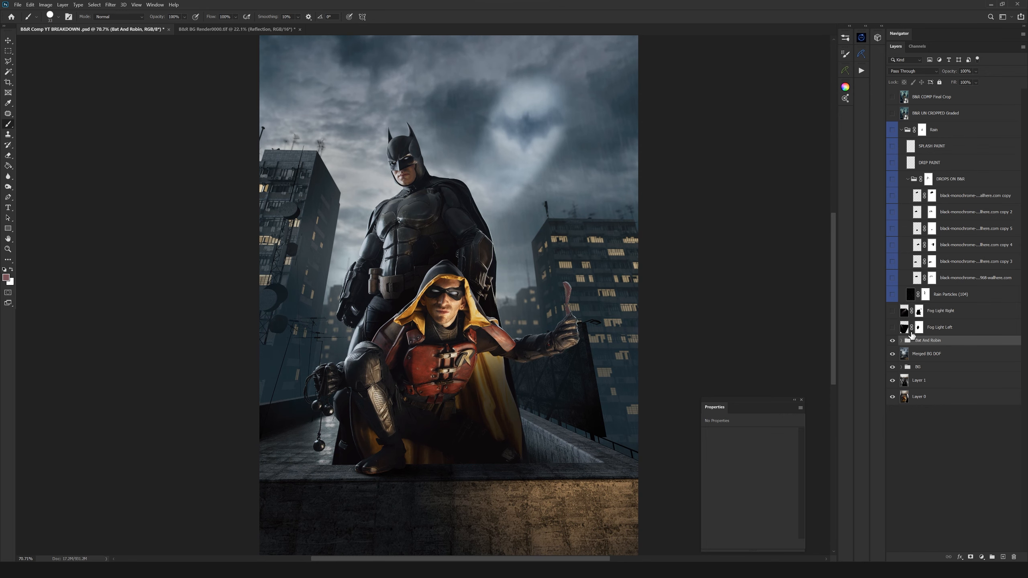
left_click(935, 329)
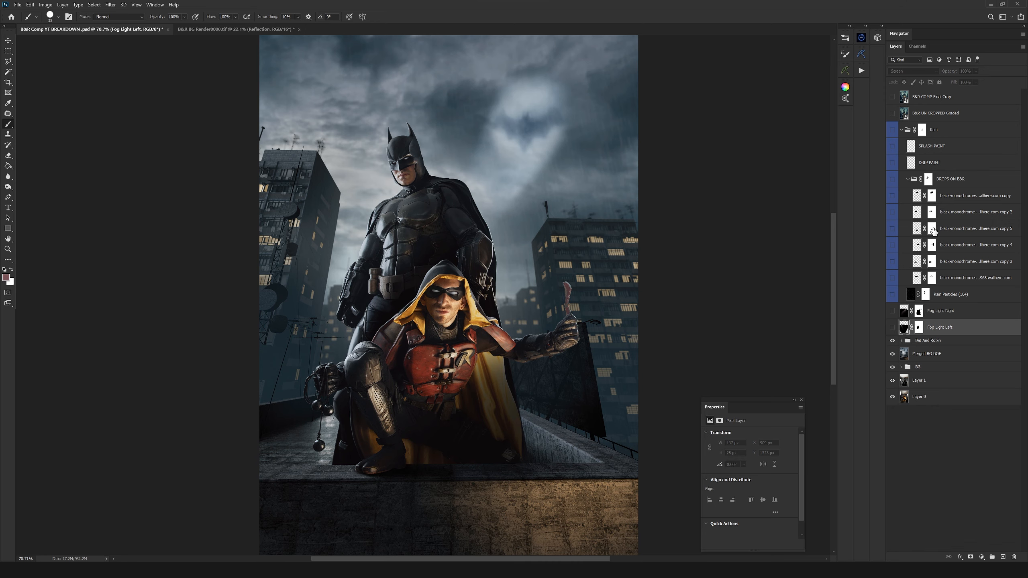
left_click(893, 328)
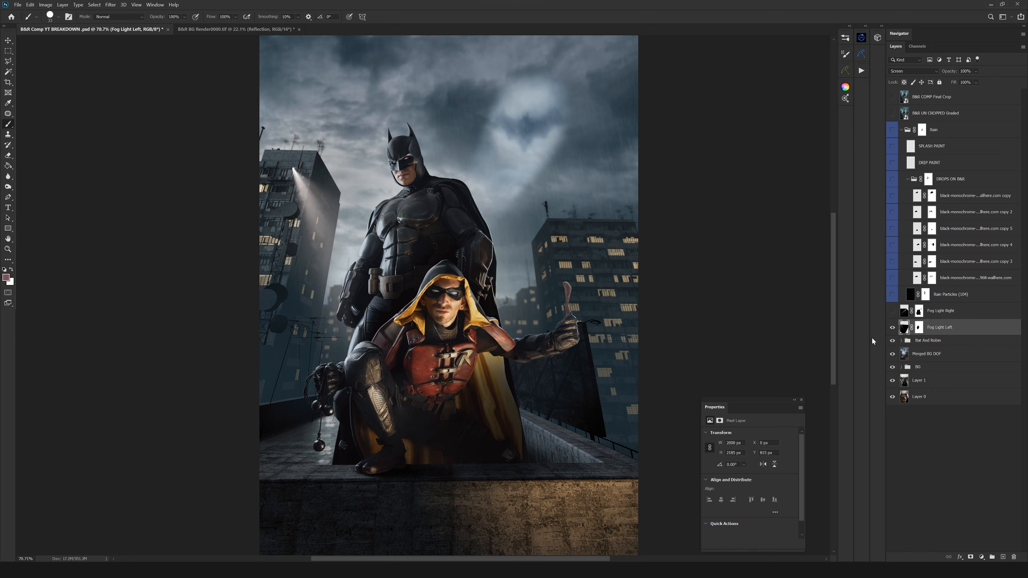
left_click(892, 311)
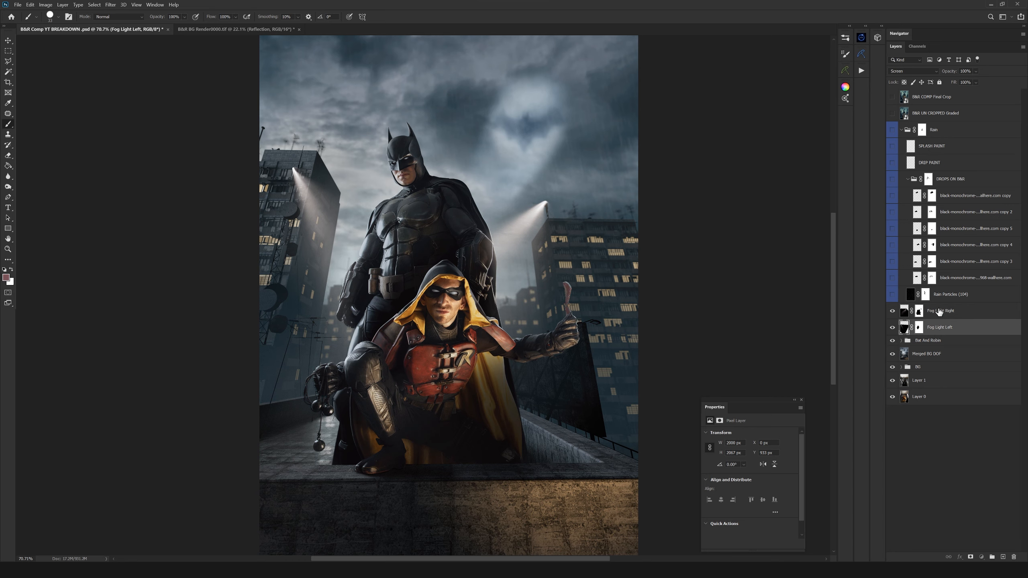
Turn on the Rain Particles layer in the Rain group and view the rain over the whole composite
left_click(939, 295)
left_click(893, 295)
left_click(892, 294)
left_click_drag(530, 278, 599, 275)
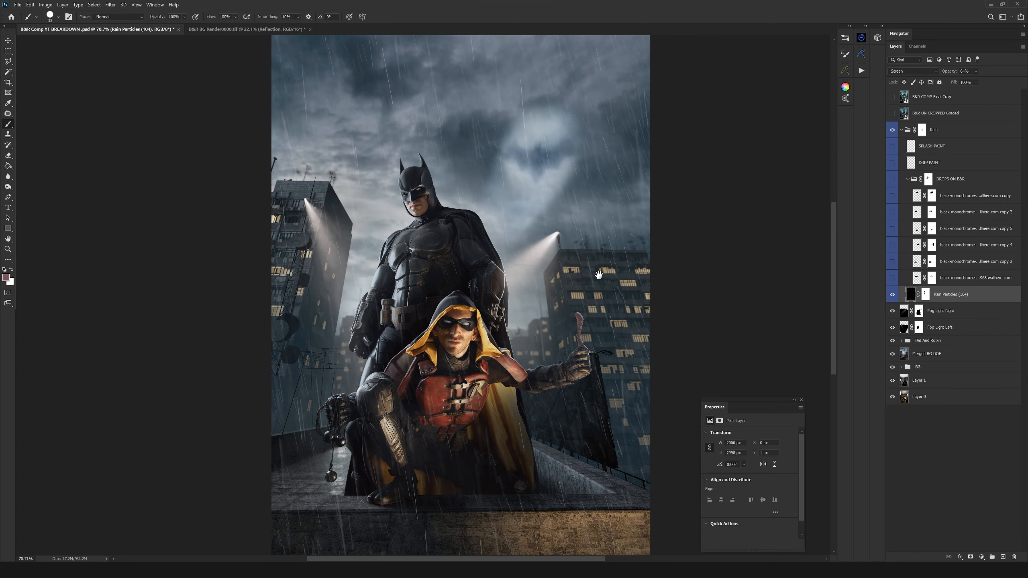
scroll(599, 275, "down", 3)
mouse_move(555, 273)
left_mouse_down()
mouse_move(551, 264)
mouse_move(542, 272)
left_mouse_up()
scroll(553, 265, "up", 1)
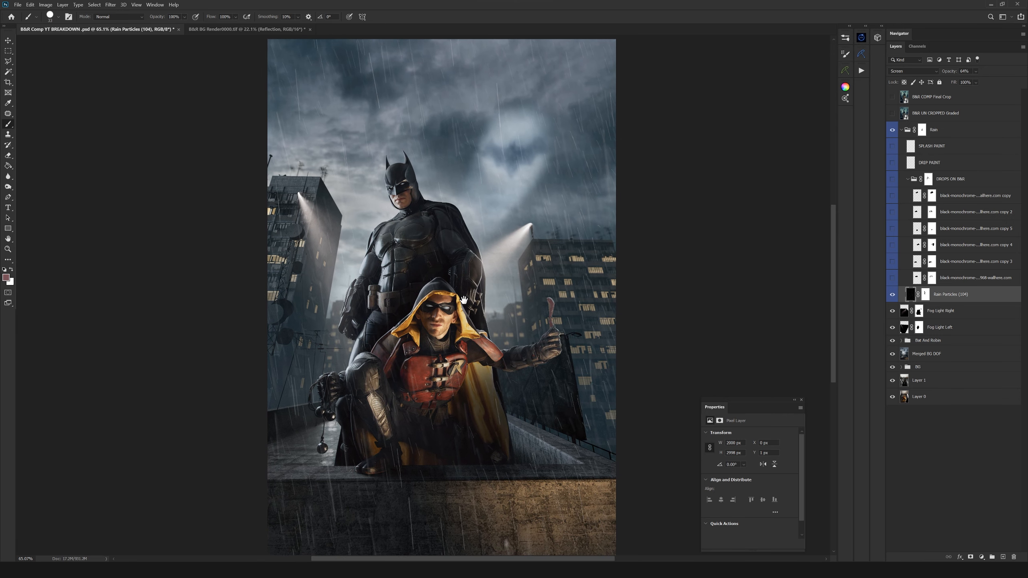
left_click_drag(464, 258, 466, 255)
Turn on all the water-drop texture layers in the DROPS ON B&R group and select the group
left_click(894, 279)
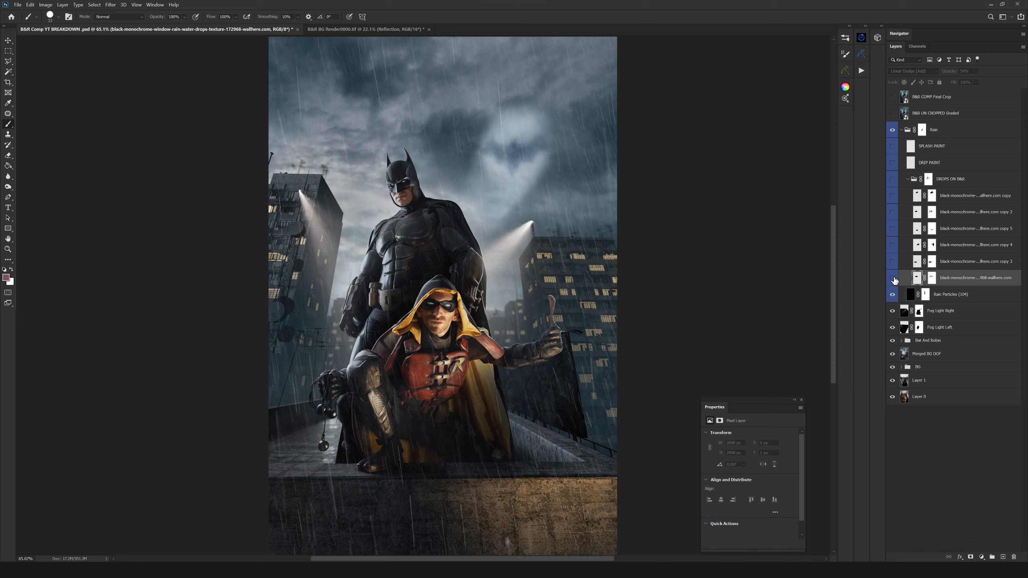
left_click(894, 278)
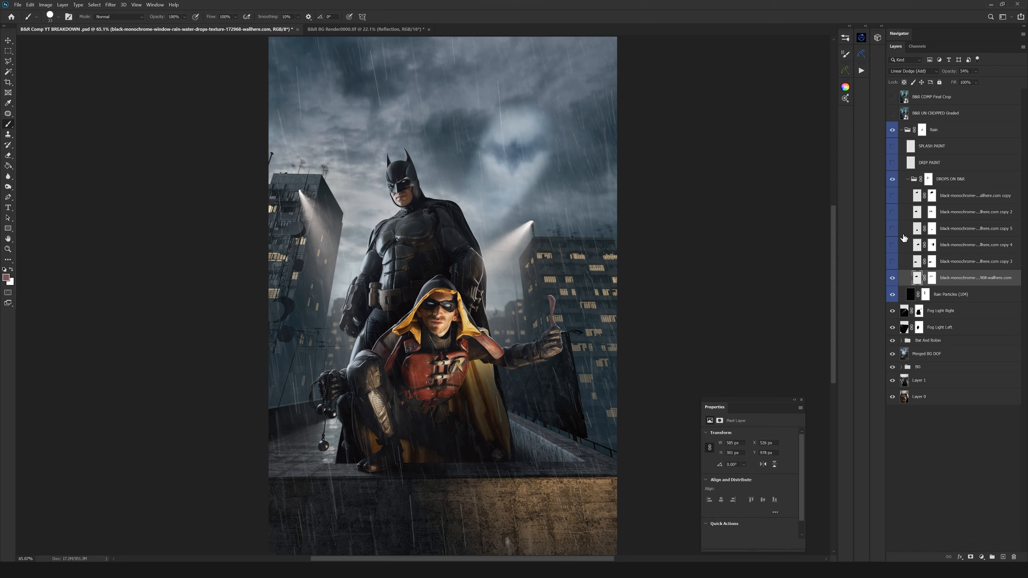
left_click(950, 180)
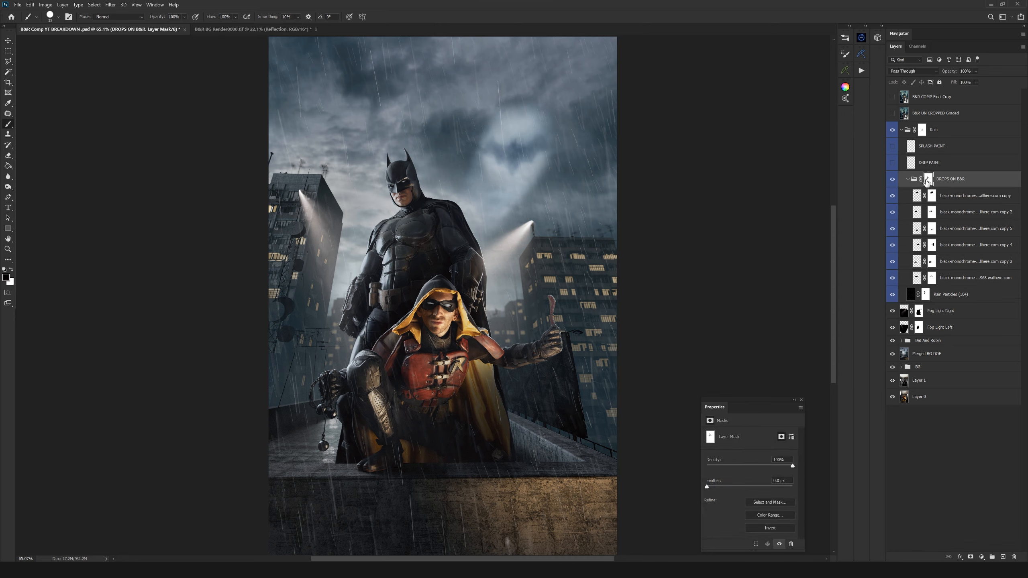
left_click(955, 181)
Examine the water-drop textures up close on Robin's armor and Batman's chest, toggling the DROPS ON B&R group
left_click_drag(448, 262, 427, 204)
scroll(427, 204, "down", 10)
scroll(372, 315, "up", 6)
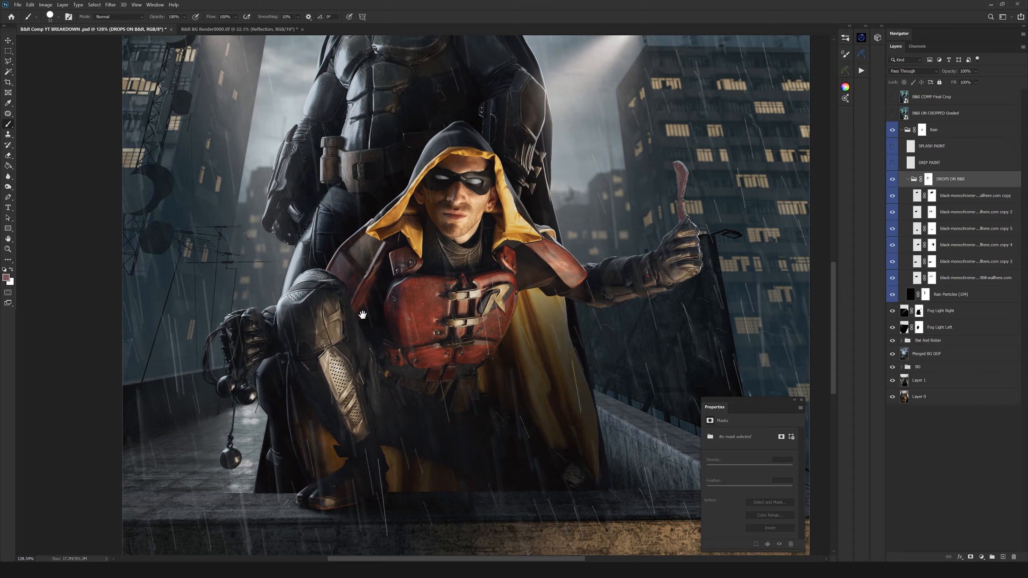
left_click_drag(496, 263, 446, 306)
scroll(429, 259, "up", 5)
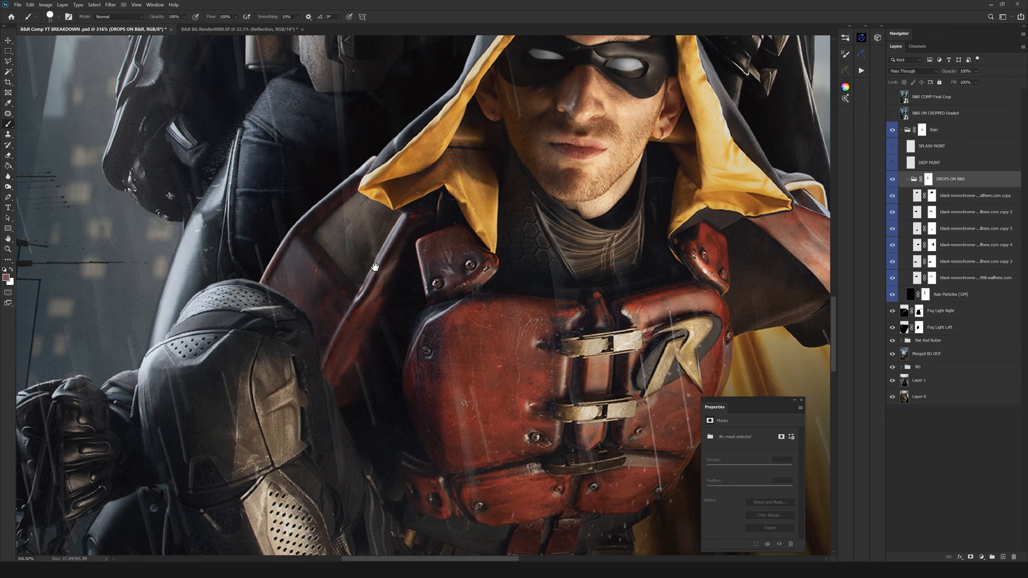
scroll(419, 219, "up", 5)
left_click_drag(418, 219, 436, 471)
left_click_drag(420, 287, 442, 233)
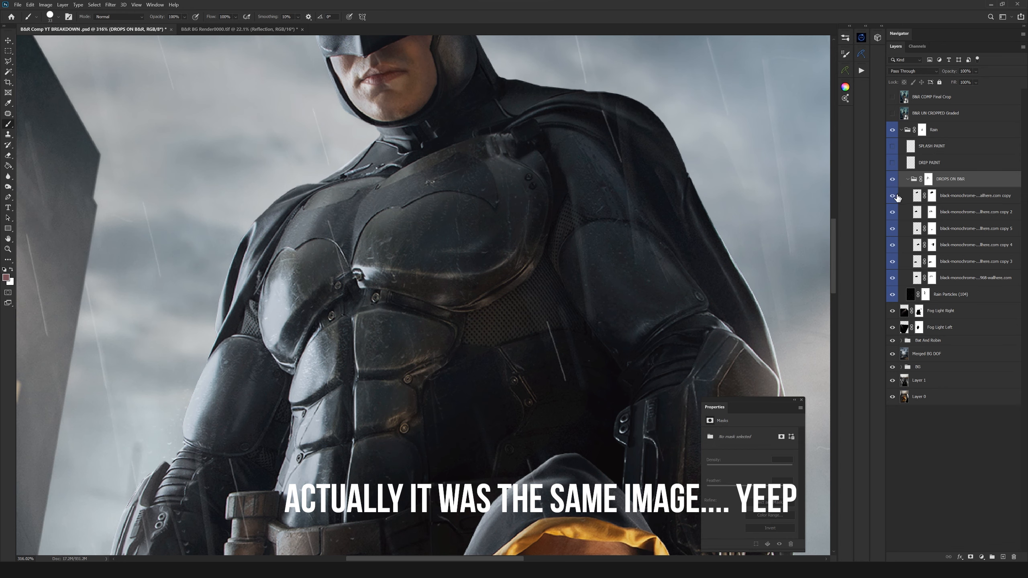
left_click(893, 180)
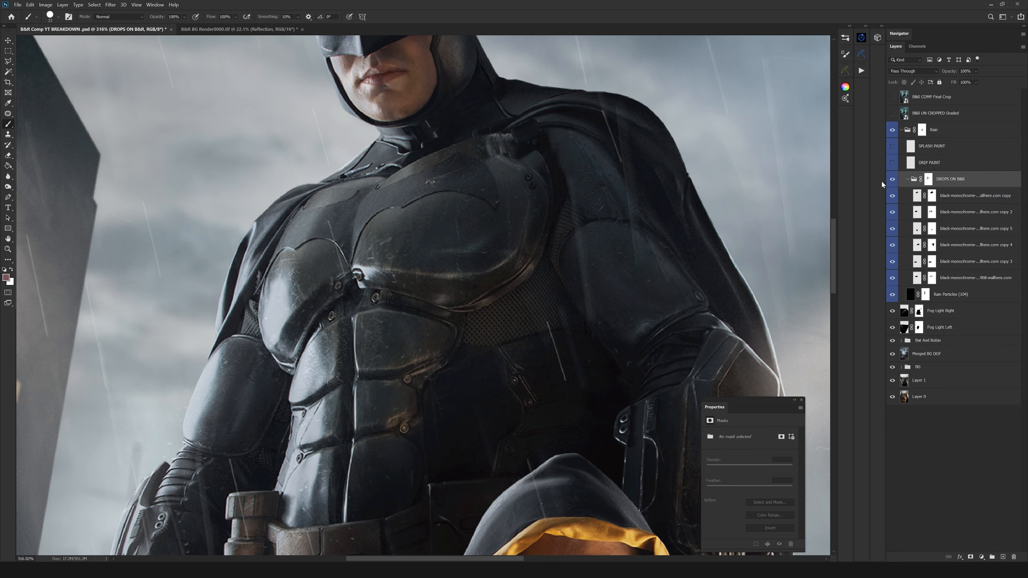
Compare Robin's chest armor and knee guard with the DROPS ON B&R group hidden and shown
scroll(523, 235, "down", 2)
scroll(523, 234, "down", 5)
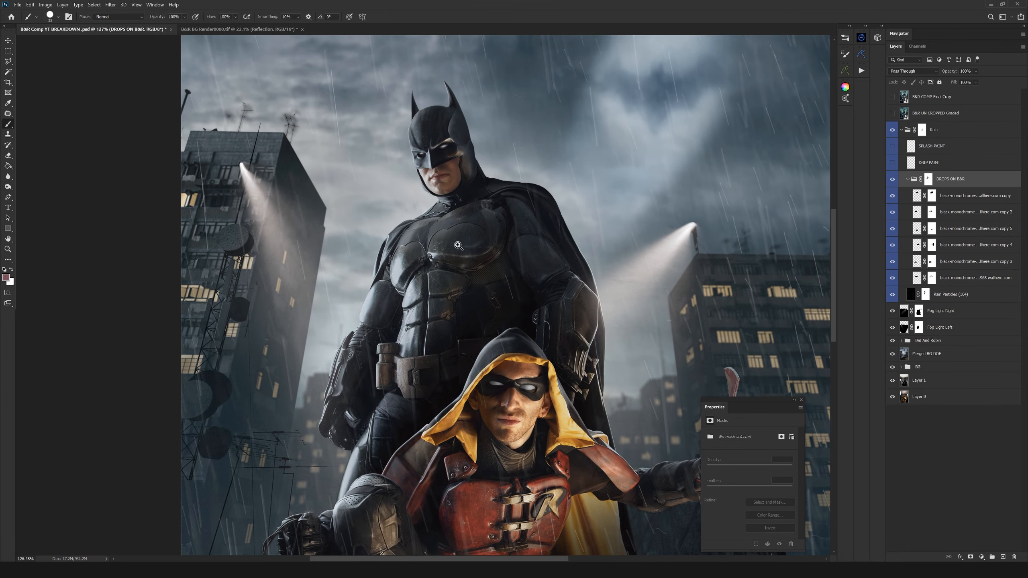
scroll(462, 243, "up", 4)
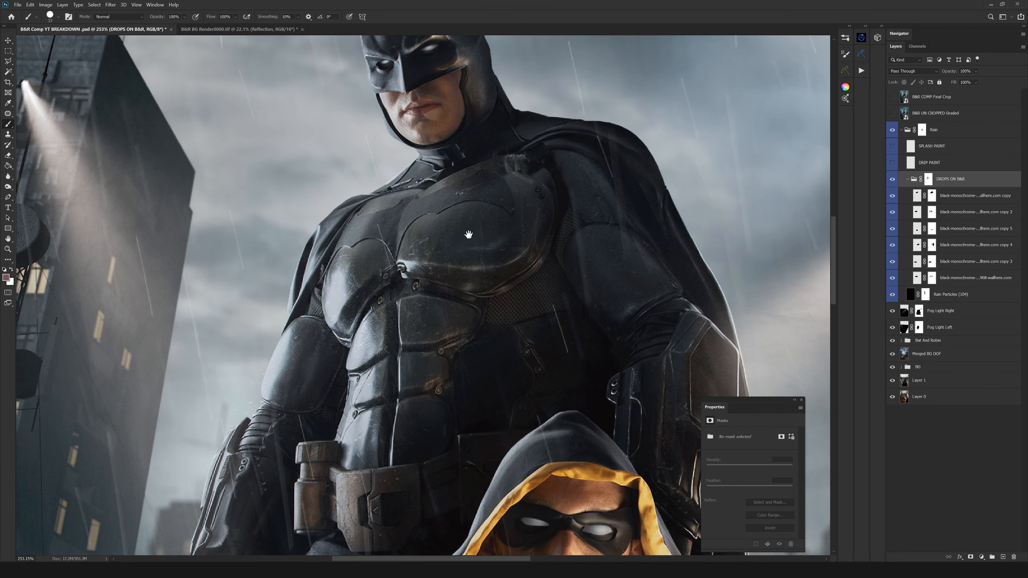
left_click_drag(476, 232, 466, 207)
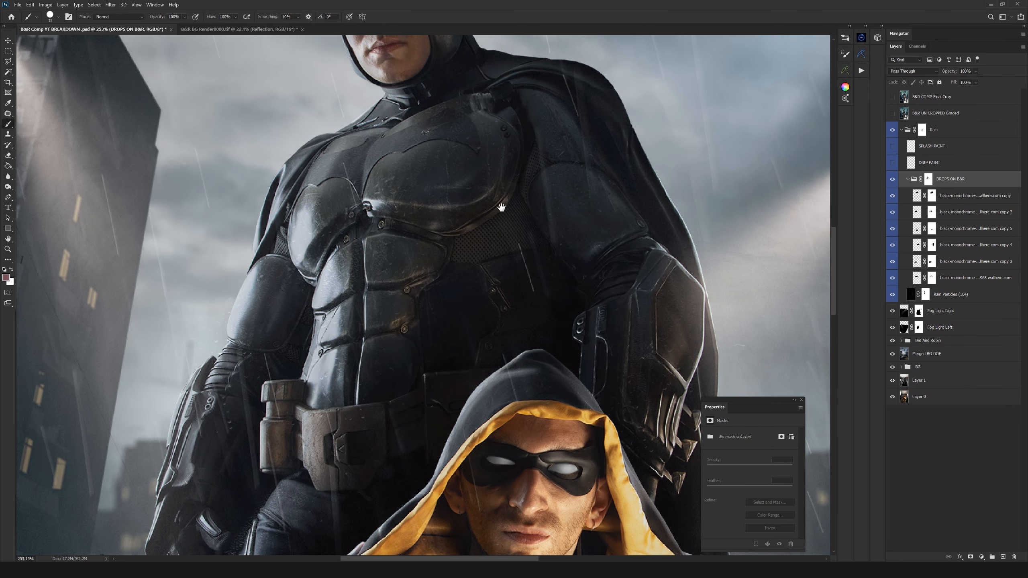
left_click_drag(466, 349, 413, 165)
left_click_drag(476, 400, 481, 203)
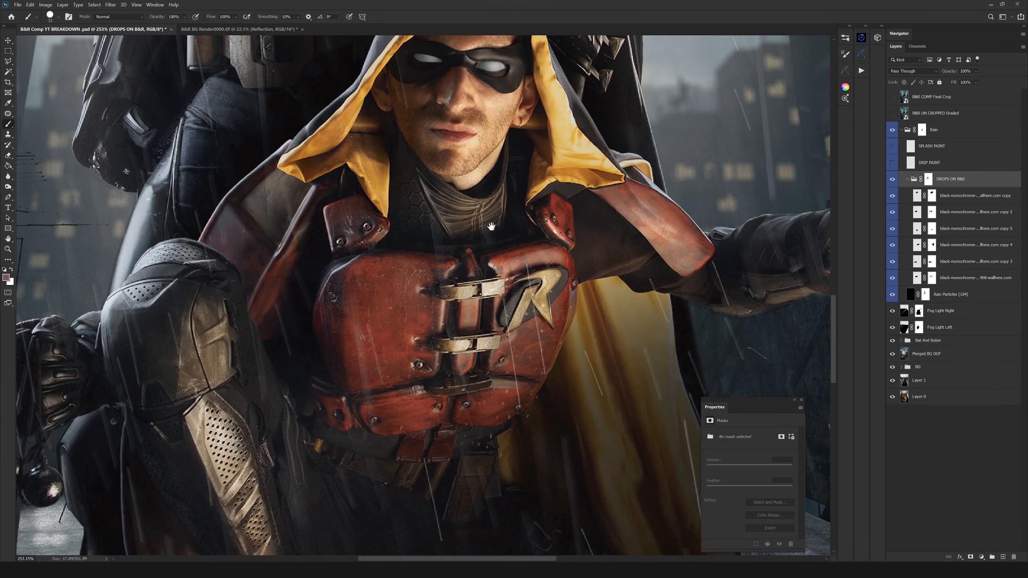
left_click_drag(506, 270, 528, 216)
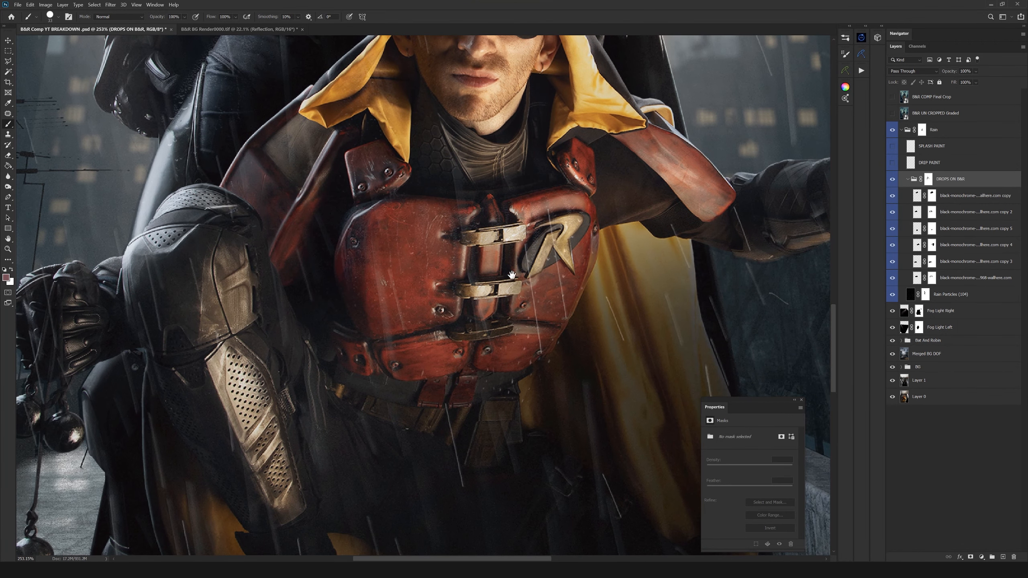
left_click_drag(487, 290, 506, 302)
left_click(892, 180)
left_click(892, 180)
left_click(892, 180)
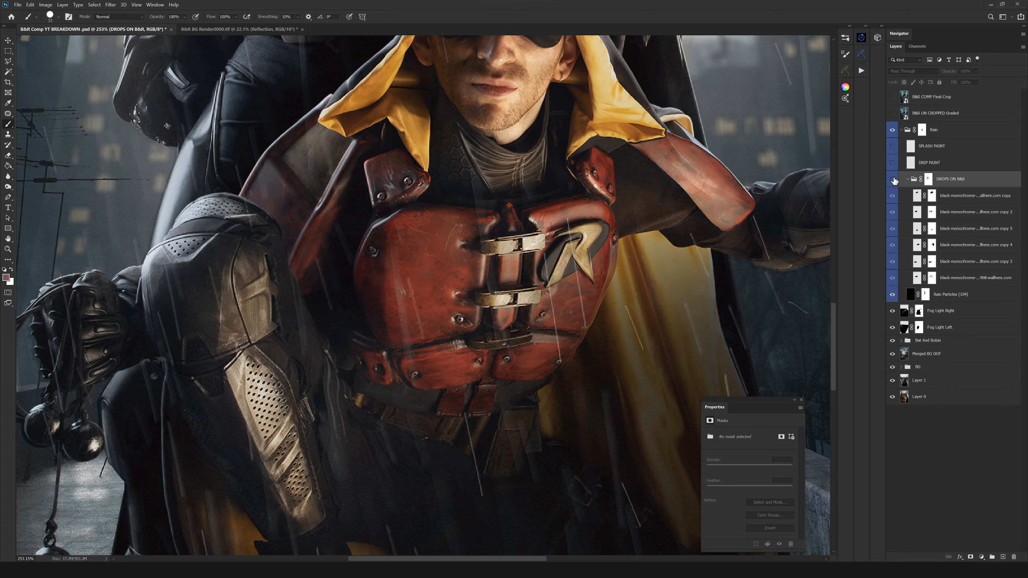
left_click(893, 179)
Compare Batman's chest and torso armor with the DROPS ON B&R group hidden and shown
left_click_drag(397, 142, 472, 226)
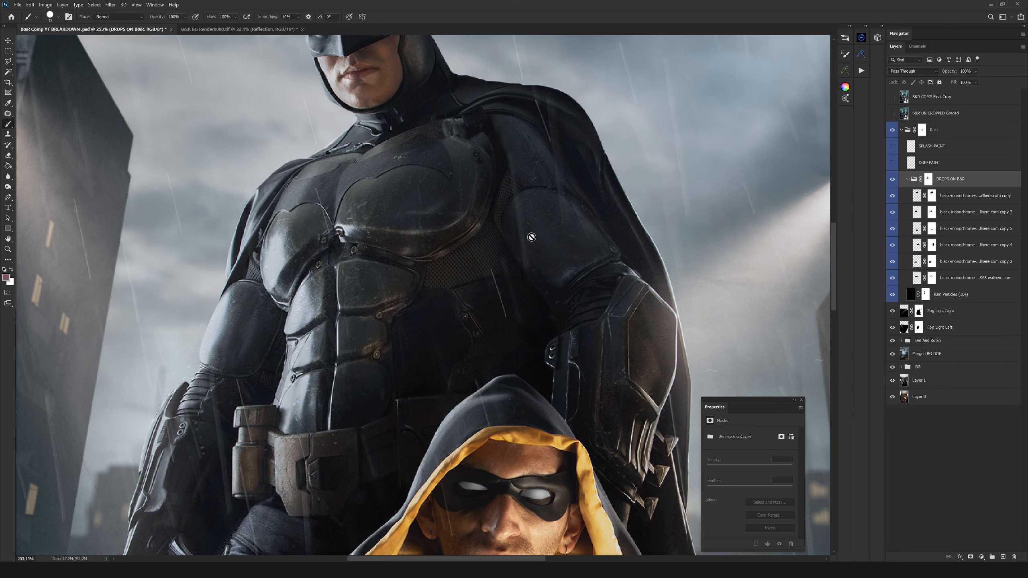
left_click_drag(521, 219, 569, 236)
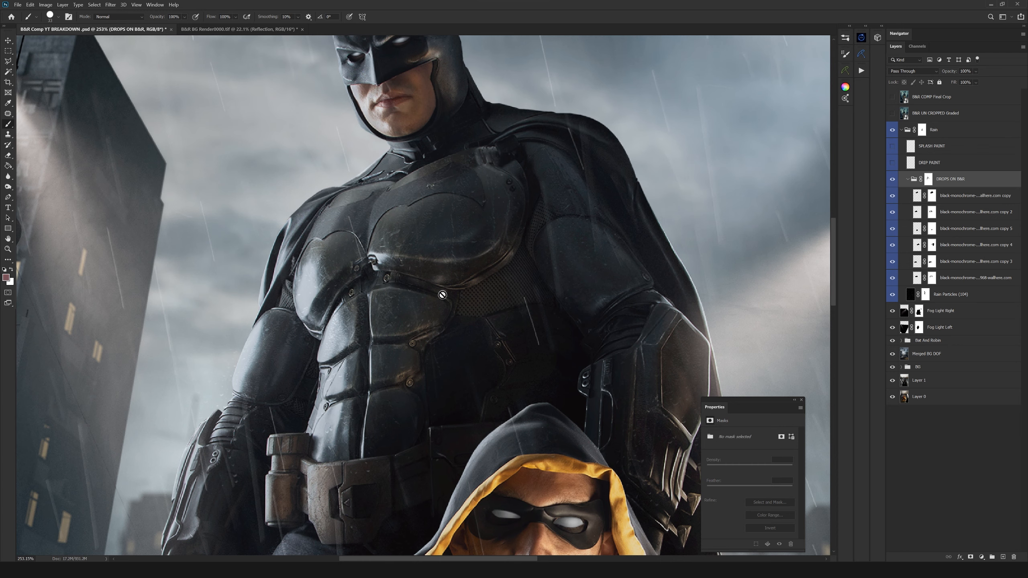
left_click(893, 179)
left_click(893, 180)
left_click(893, 180)
left_click(892, 180)
left_click(893, 180)
Bring the whole composite back into view and turn on the DRIP PAINT layer
scroll(575, 268, "down", 1)
key("ctrl+0")
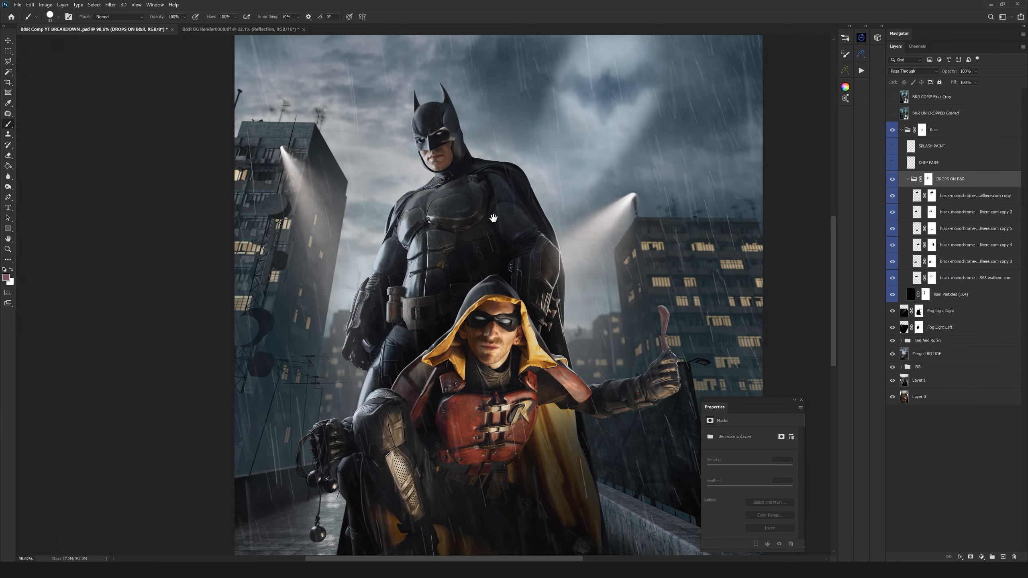
scroll(475, 299, "down", 3)
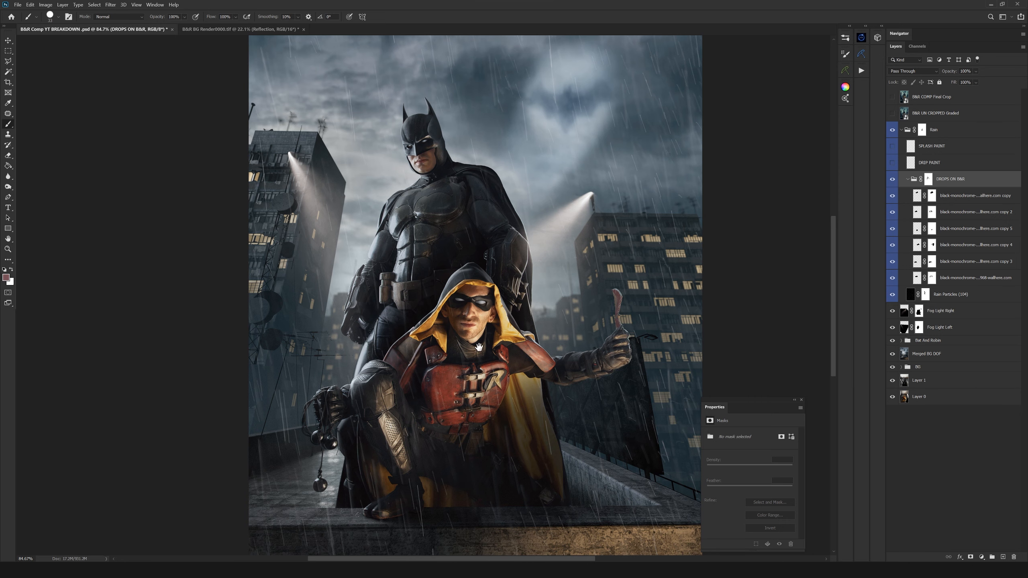
scroll(486, 243, "up", 3)
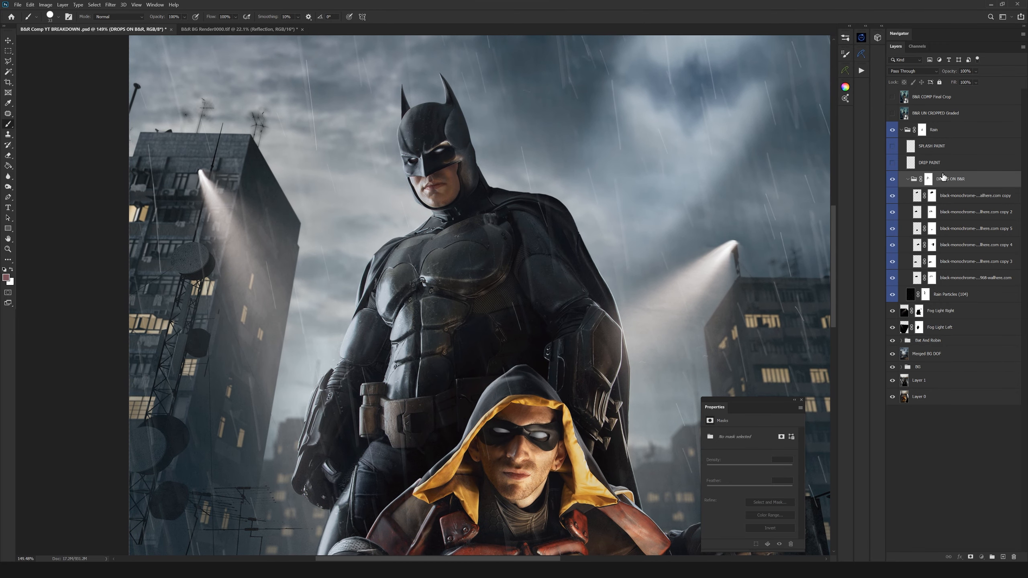
key("ctrl+0")
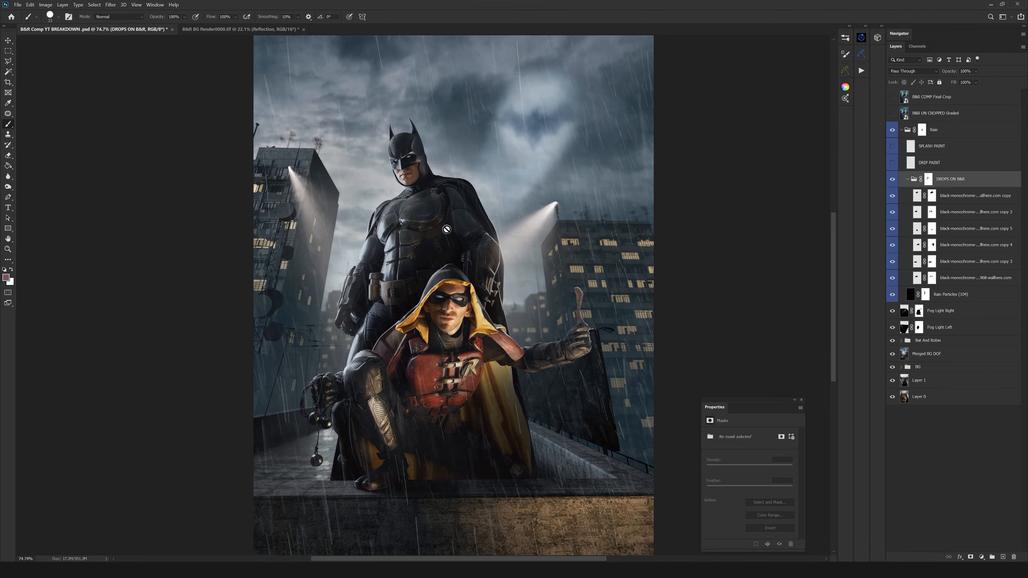
left_click(927, 163)
left_click(892, 162)
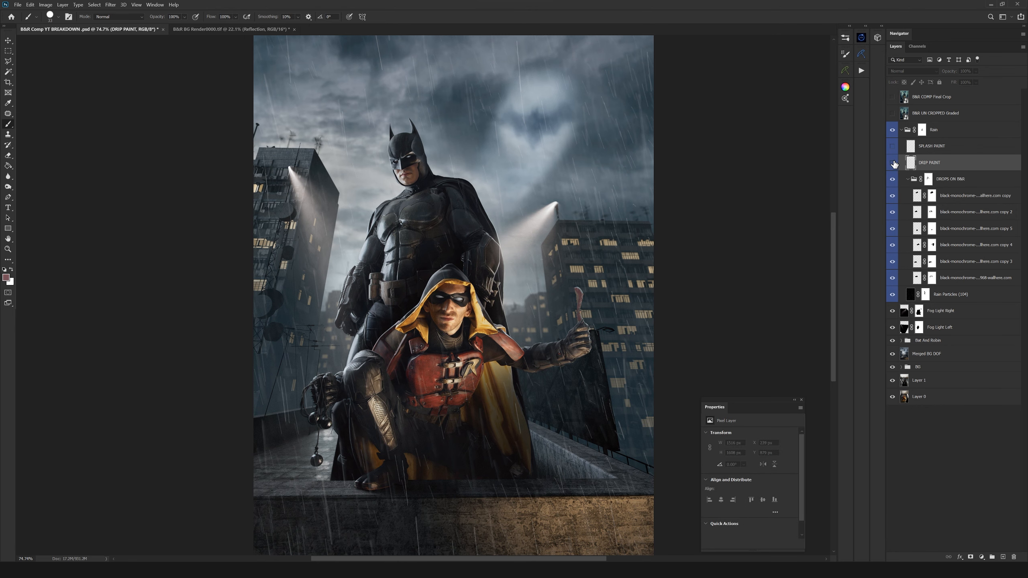
left_click(893, 163)
left_click(893, 163)
Toggle DRIP PAINT to compare the painted drips below Robin's outstretched arm and glove
left_click_drag(413, 370, 429, 290)
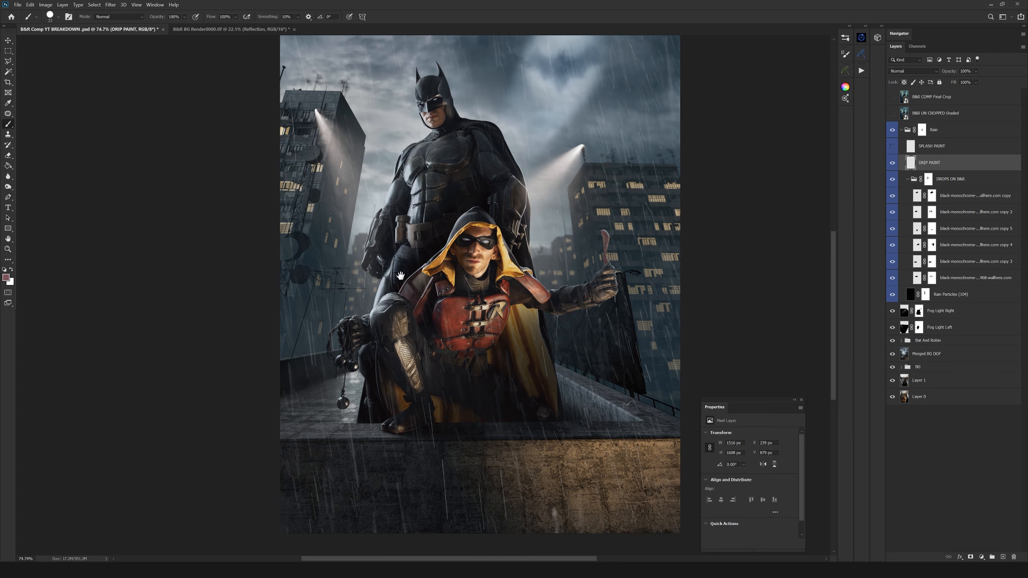
left_click_drag(411, 256, 435, 244)
scroll(612, 295, "up", 4)
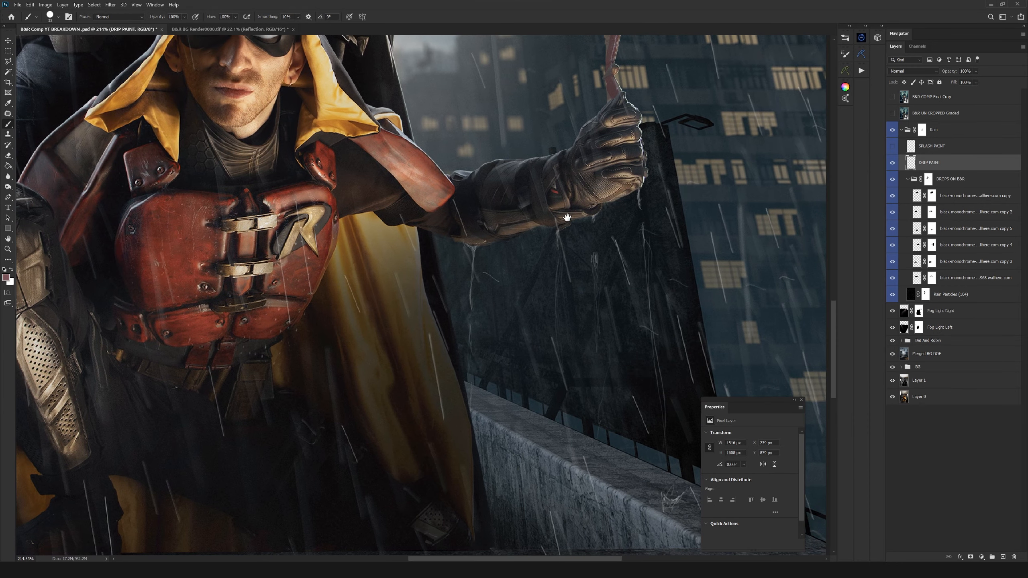
left_click(893, 164)
left_click(893, 164)
left_click(892, 164)
left_click(893, 164)
Examine the painted drips and droplets up close on Batman's glove and leg
left_click_drag(295, 197, 309, 270)
left_click_drag(335, 460, 326, 196)
mouse_move(387, 330)
left_mouse_down()
mouse_move(417, 281)
mouse_move(406, 339)
mouse_move(413, 274)
left_mouse_up()
scroll(413, 274, "down", 6)
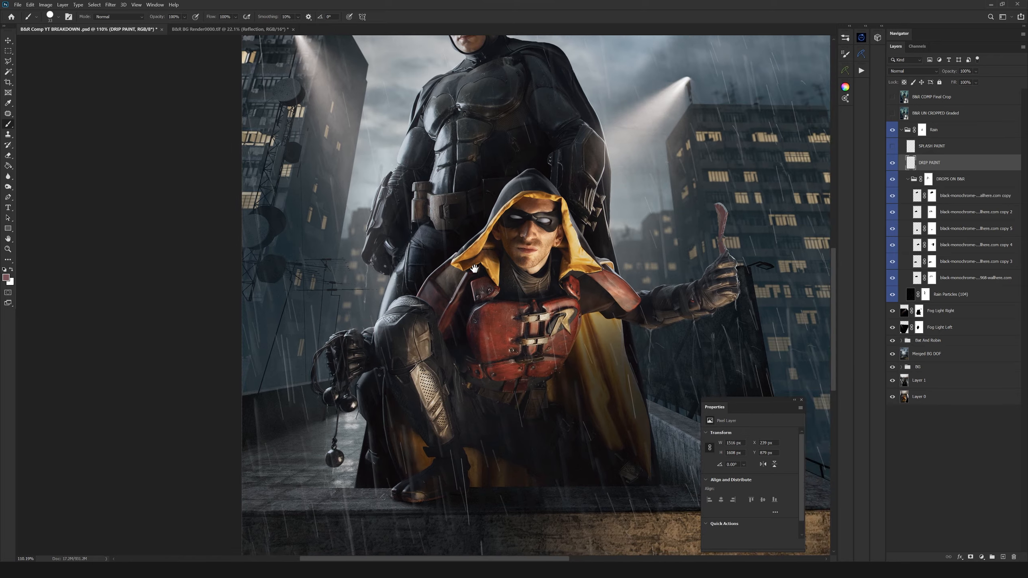
left_click_drag(474, 269, 448, 311)
left_click_drag(435, 332, 458, 328)
left_click_drag(447, 276, 357, 308)
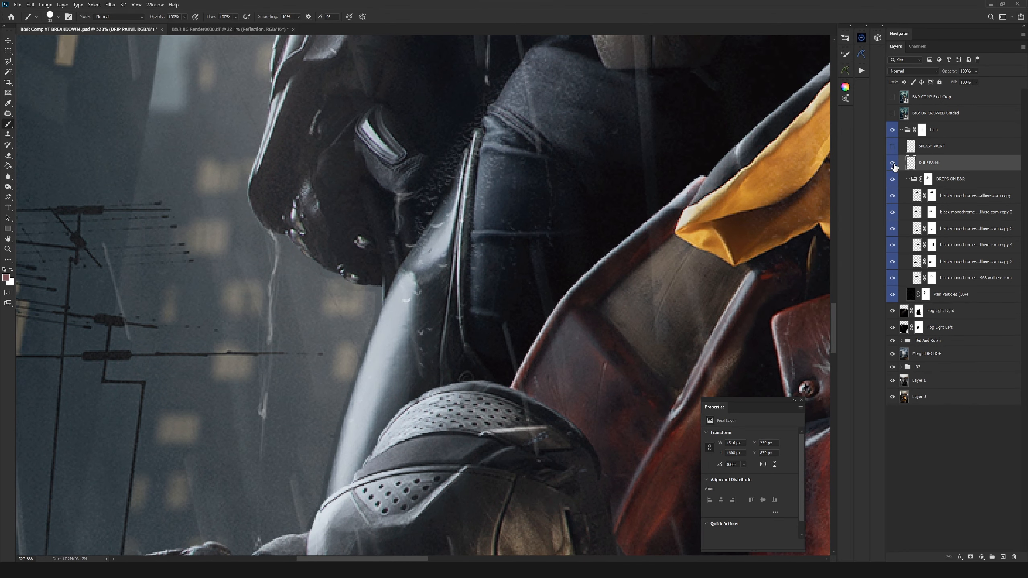
scroll(488, 253, "down", 3)
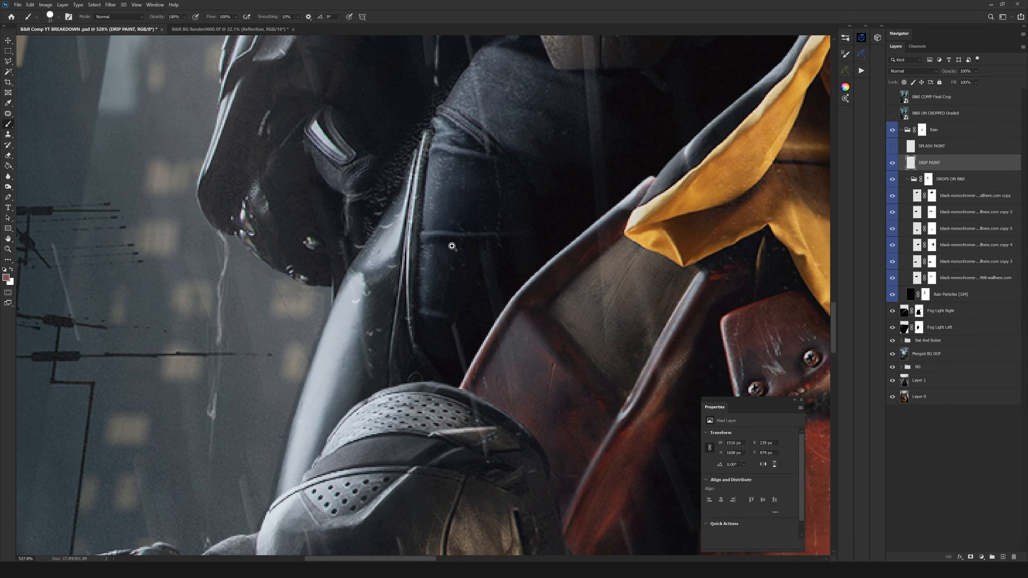
left_click_drag(499, 291, 466, 265)
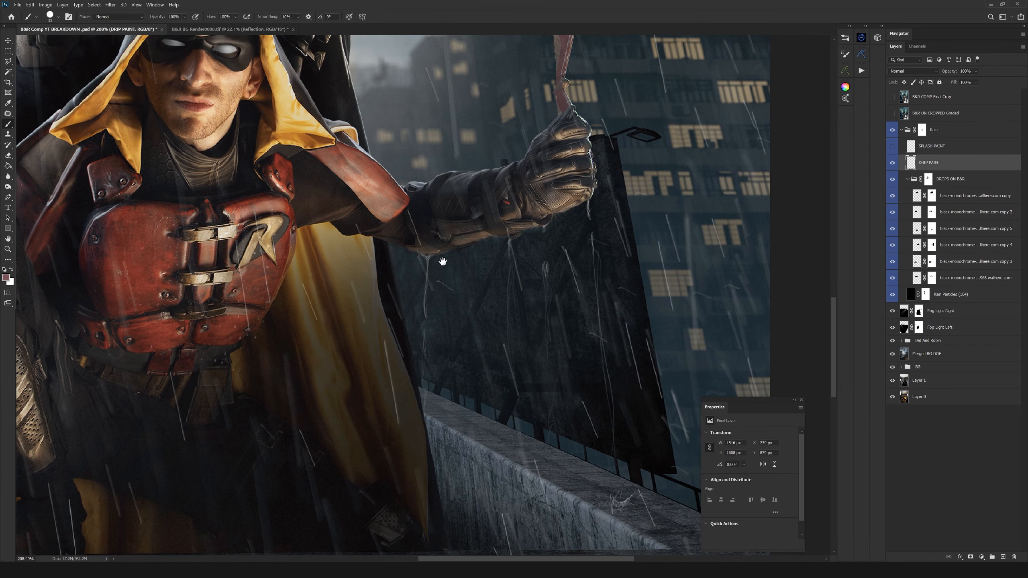
Toggle DRIP PAINT once more over Robin's forearm, then inspect the drips around Batman's glove and Robin's knee
left_click_drag(440, 267, 449, 227)
scroll(466, 224, "up", 2)
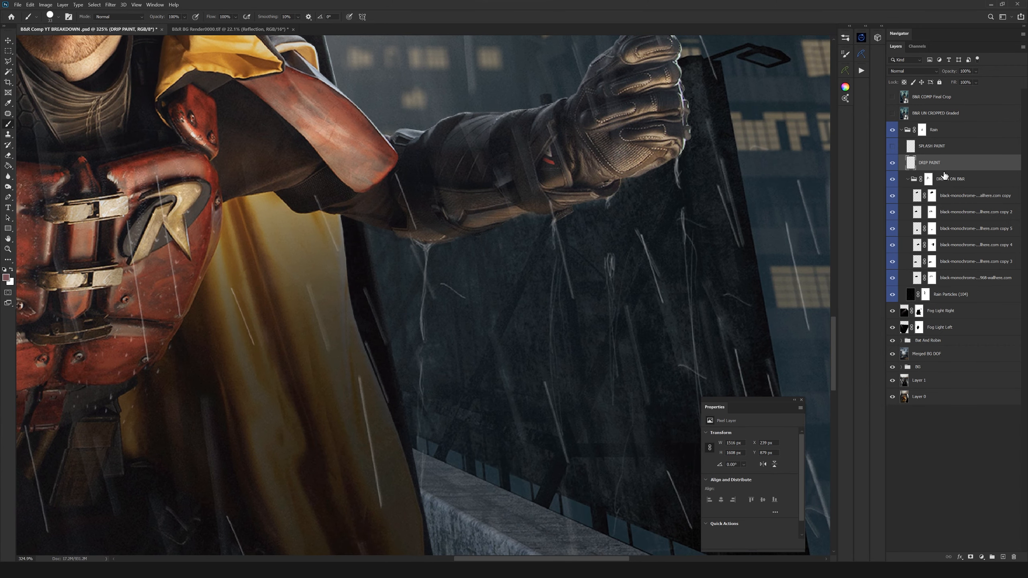
left_click(893, 164)
left_click(892, 164)
left_click_drag(393, 445, 615, 385)
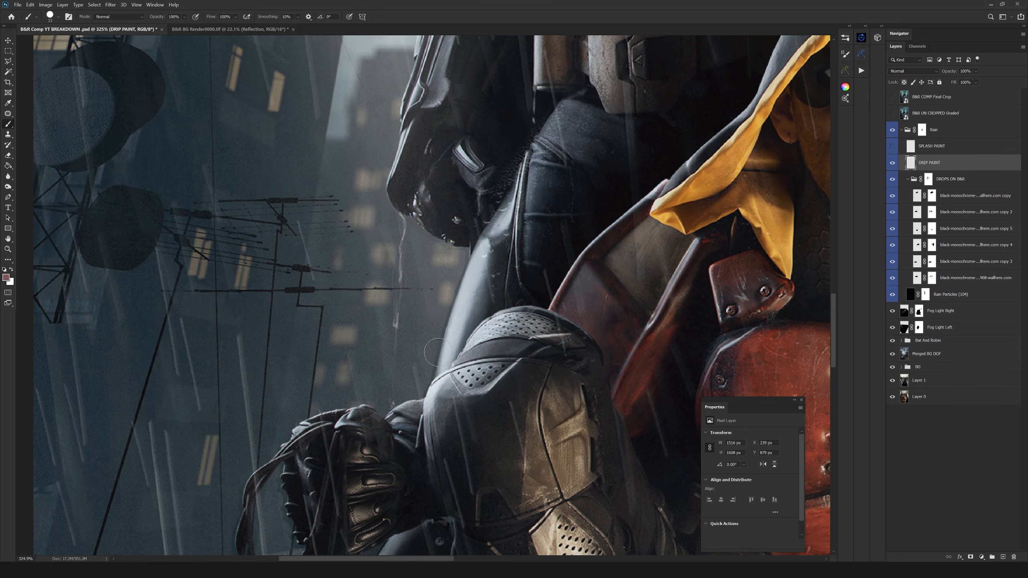
Bring the whole composite into view and toggle DRIP PAINT to compare it with and without the painted drips
left_click_drag(509, 472, 413, 275)
left_click_drag(317, 360, 383, 315)
scroll(383, 315, "down", 4)
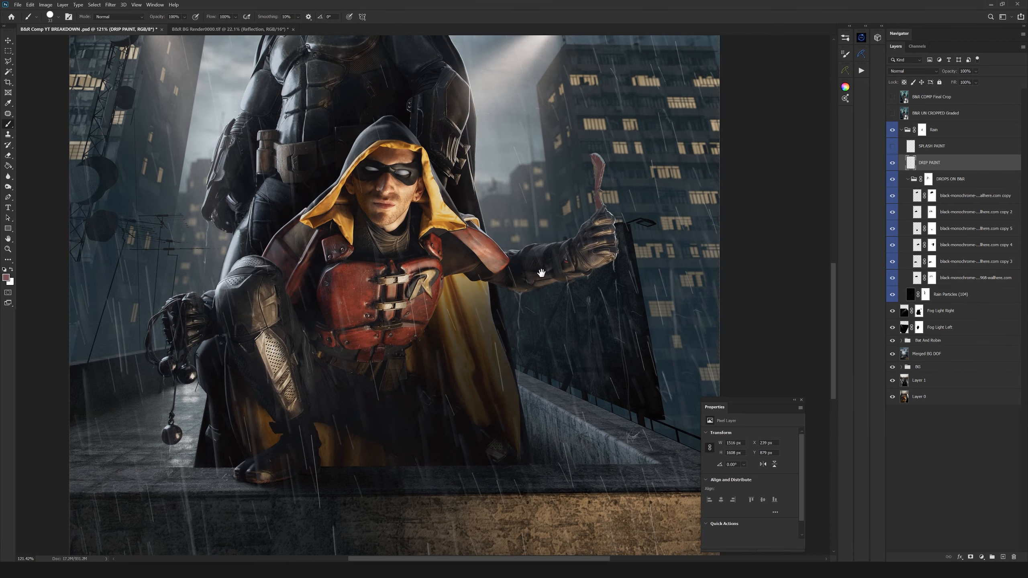
scroll(594, 257, "down", 3)
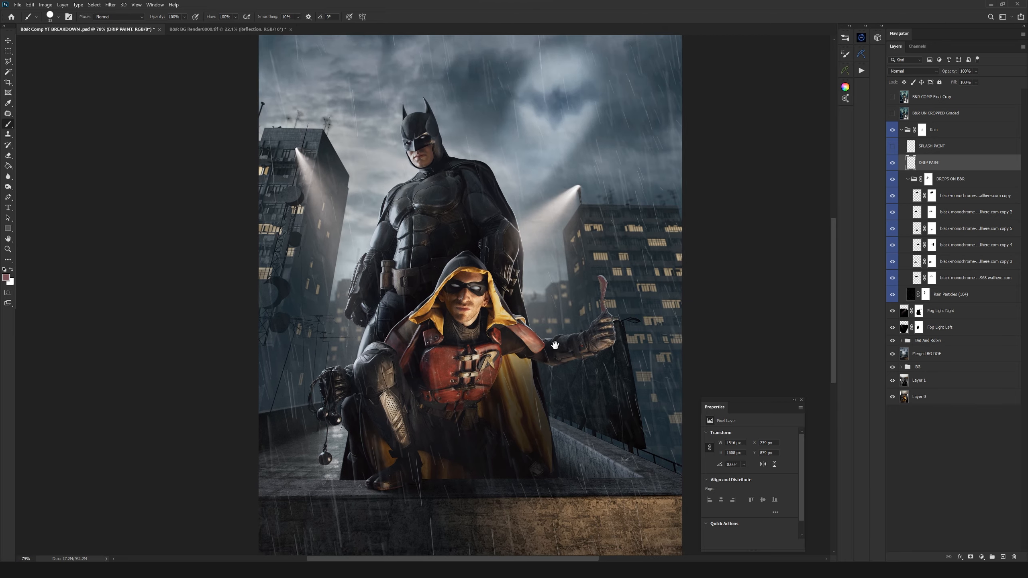
left_click(892, 162)
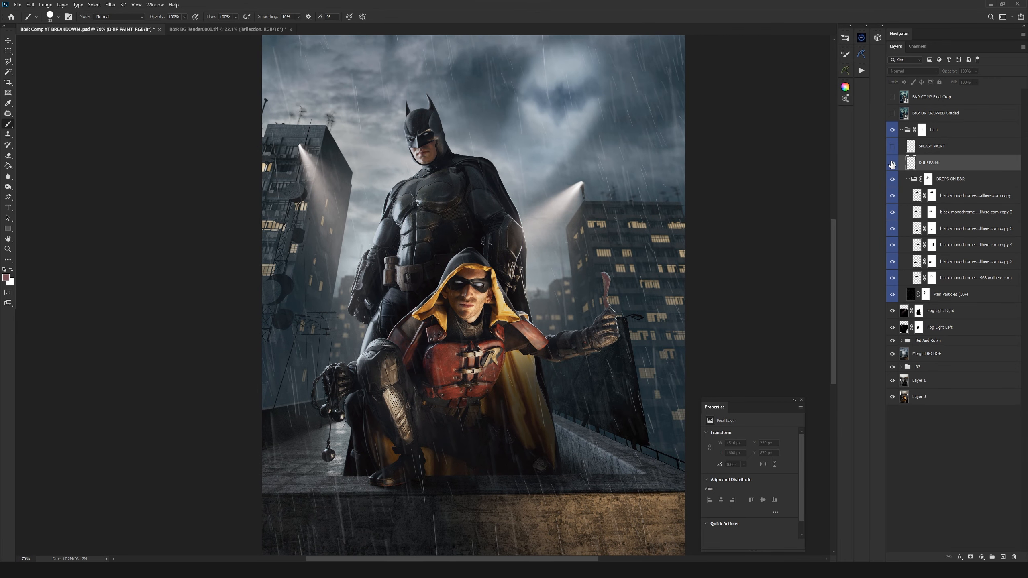
left_click(893, 162)
left_click(892, 162)
left_click(893, 163)
Turn on and select the SPLASH PAINT layer, then toggle it to compare the composite with and without the splashes
scroll(631, 344, "up", 10)
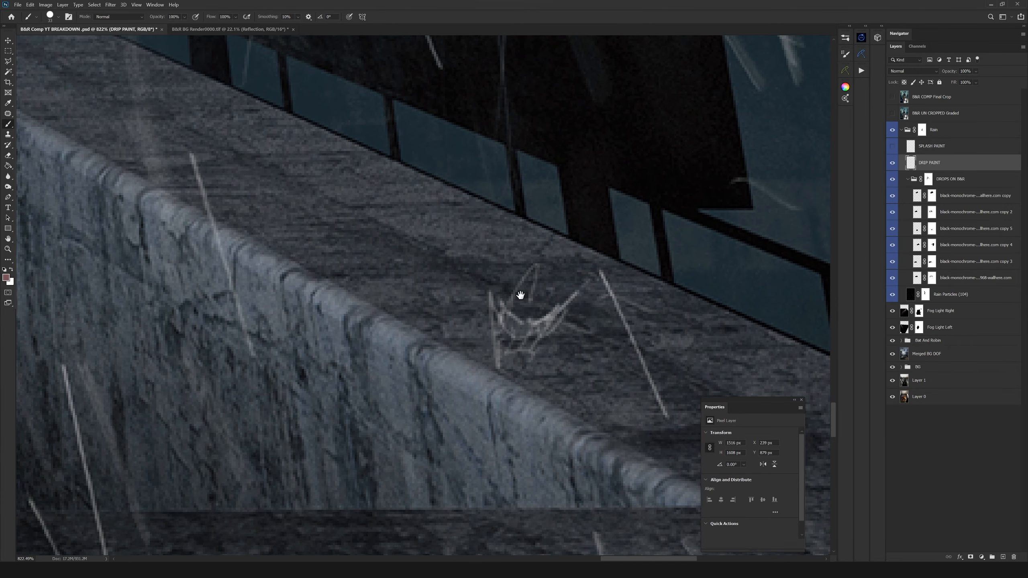
scroll(472, 288, "down", 10)
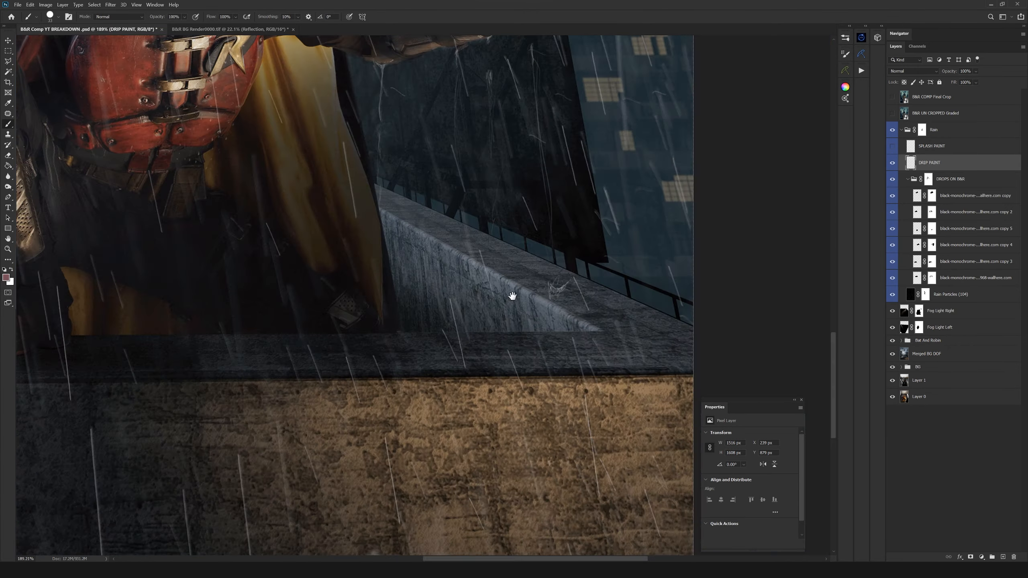
scroll(542, 305, "down", 3)
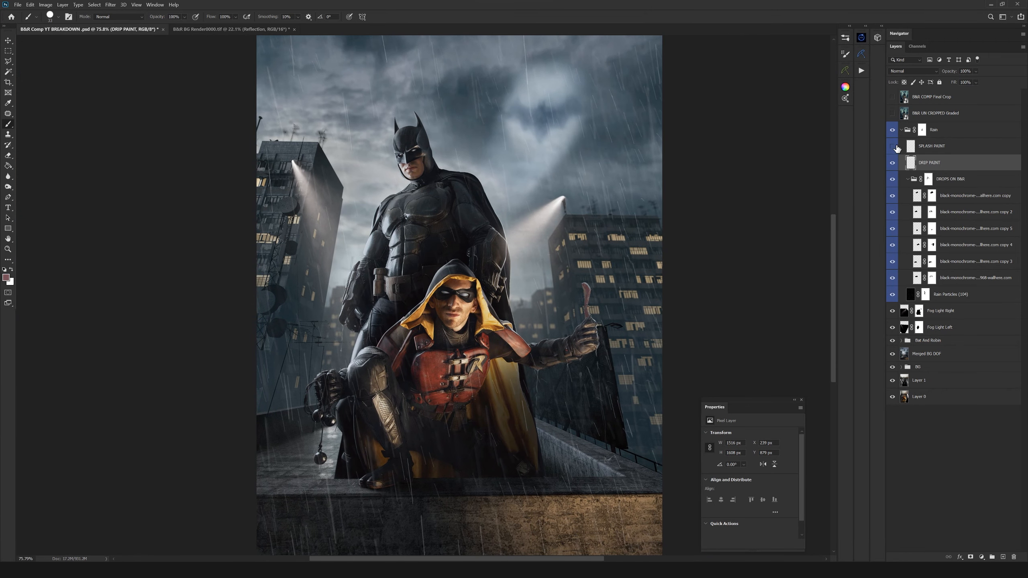
left_click(894, 146)
left_click(923, 146)
mouse_move(800, 316)
left_mouse_down()
mouse_move(753, 239)
mouse_move(757, 208)
left_mouse_up()
left_click(892, 146)
left_click(892, 146)
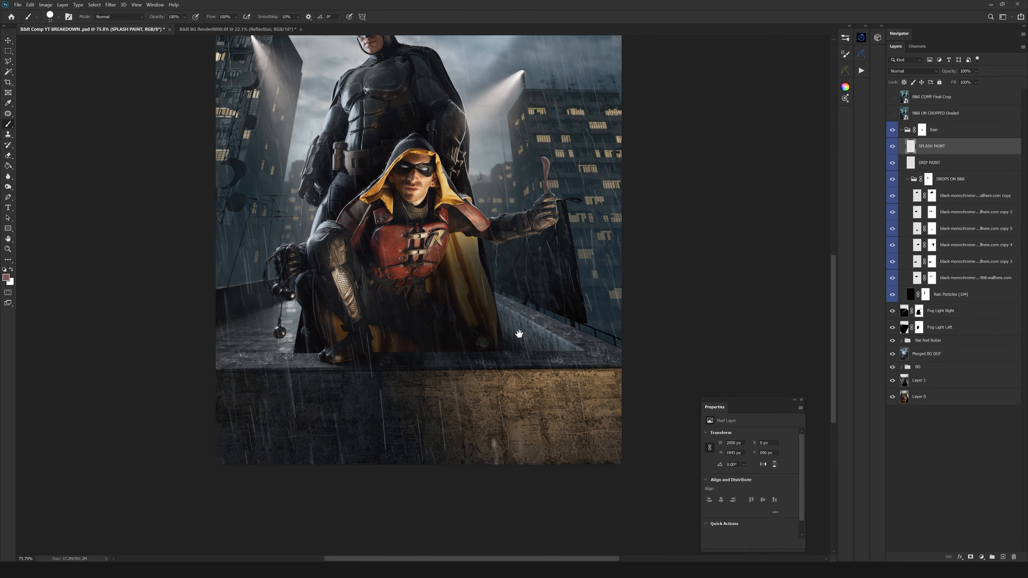
Examine the painted rain splashes along the rooftop ledge and the wall behind Robin's cape
left_click_drag(519, 334, 582, 386)
left_click_drag(390, 403, 391, 424)
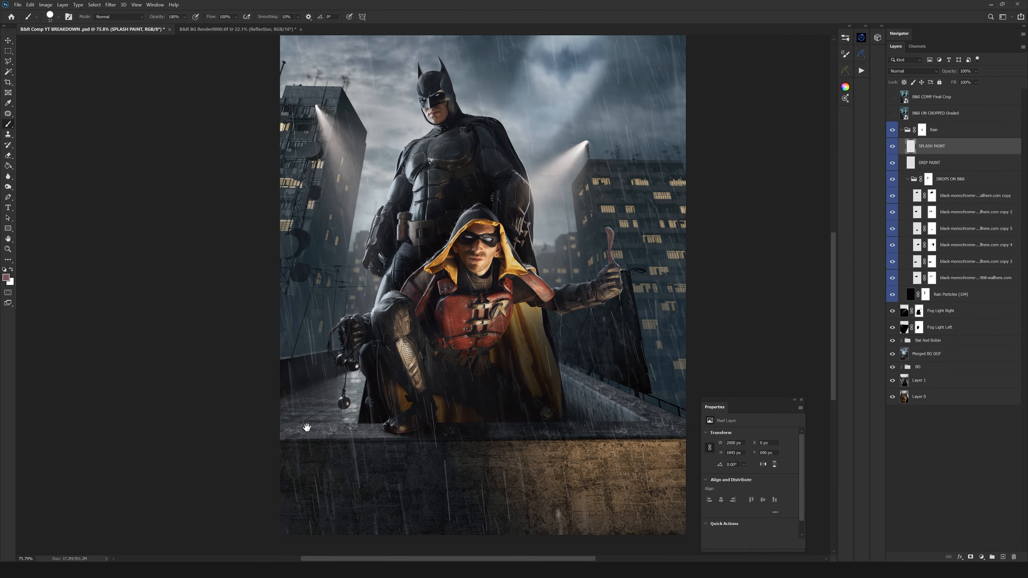
left_click_drag(465, 427, 496, 390)
scroll(490, 364, "up", 5)
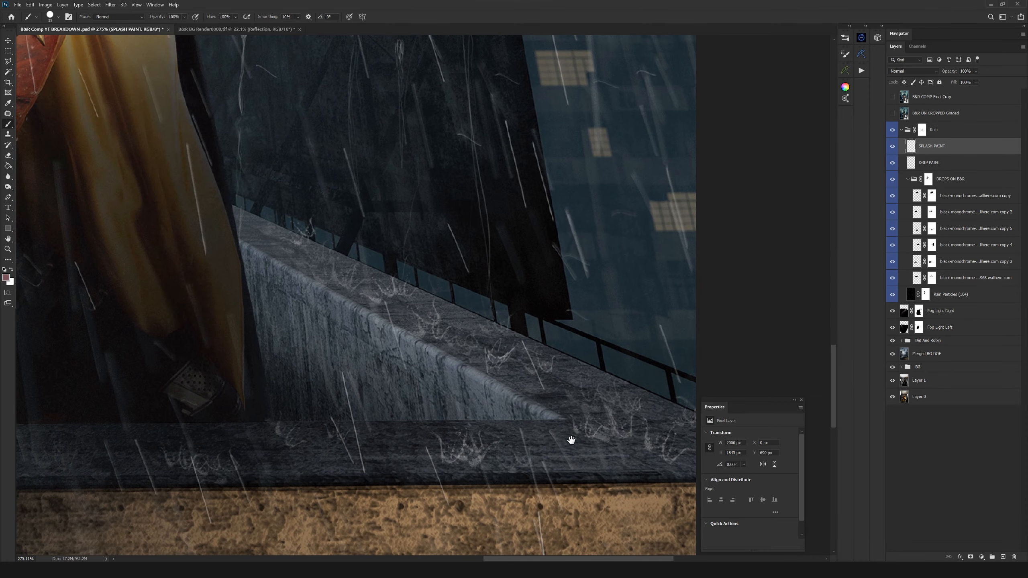
scroll(409, 309, "down", 8)
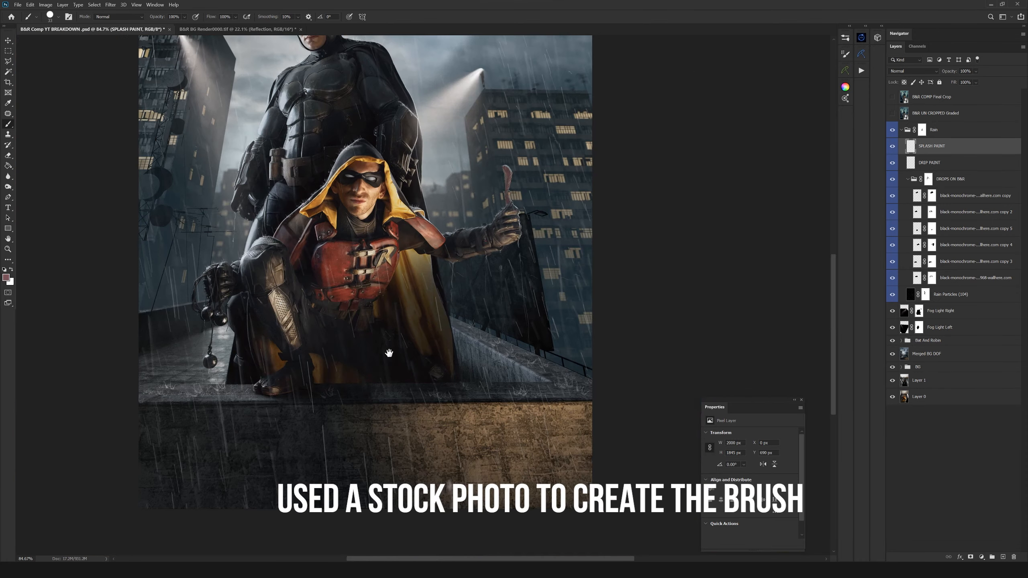
left_click_drag(331, 397, 449, 416)
left_click_drag(356, 446, 360, 434)
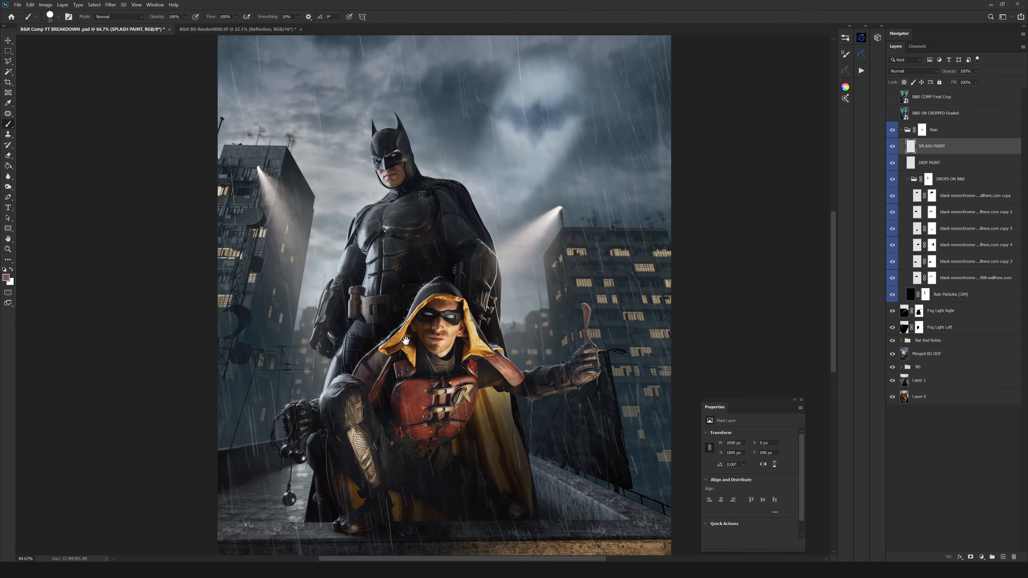
Inspect the small splashes on Robin's hood, Batman's armour and the top of Batman's cowl up close
scroll(437, 277, "up", 6)
scroll(446, 261, "down", 2)
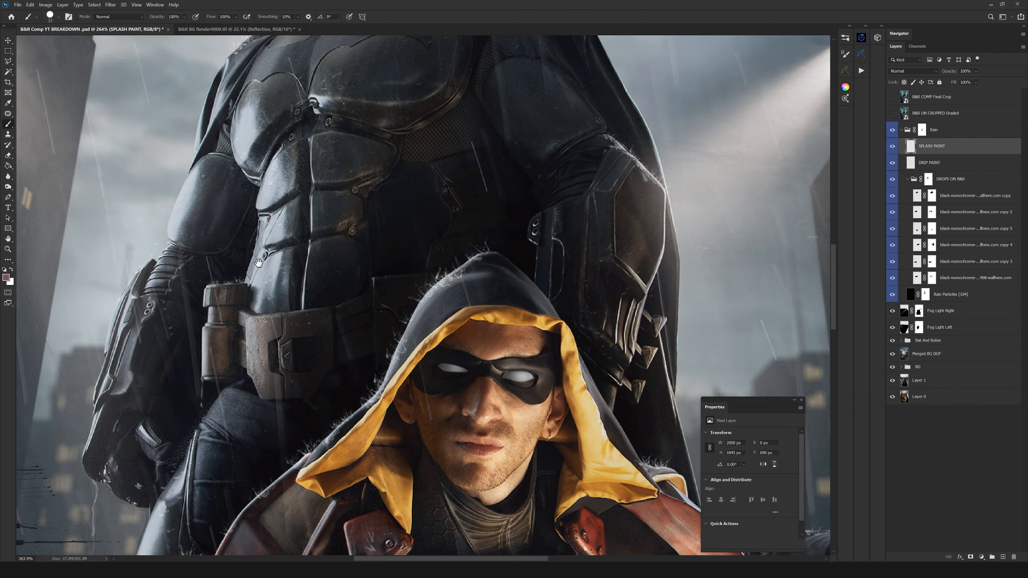
scroll(258, 262, "down", 3)
scroll(377, 280, "up", 3)
scroll(396, 257, "down", 3)
left_click_drag(461, 40, 380, 263)
scroll(377, 197, "up", 6)
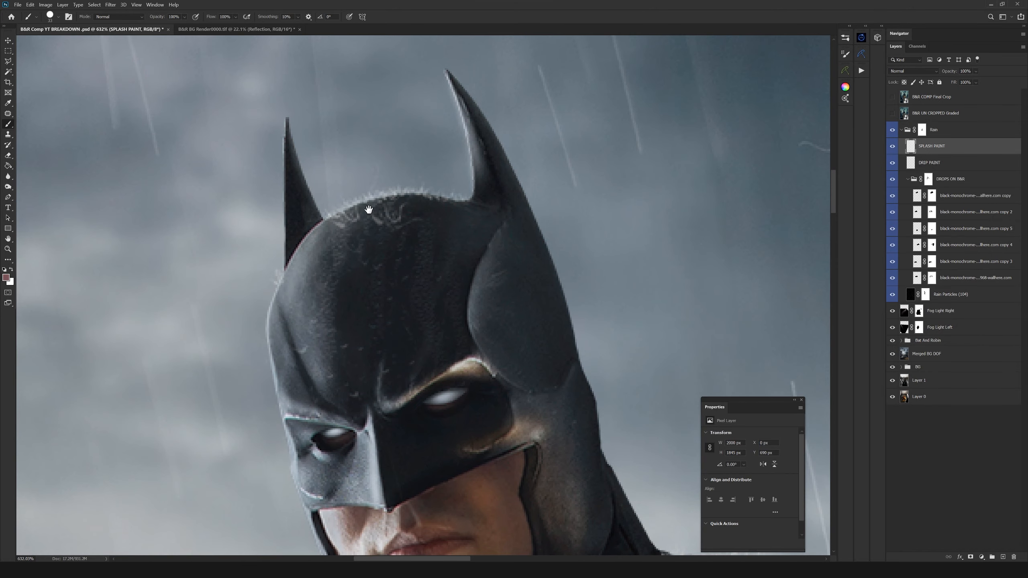
scroll(397, 236, "down", 5)
scroll(419, 189, "up", 4)
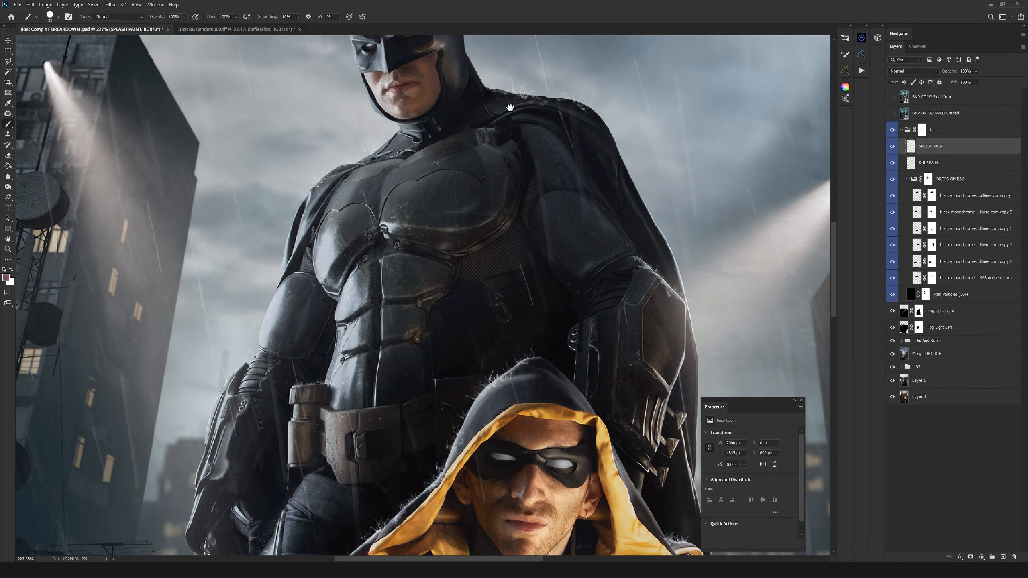
Follow the splashes down over Robin's glove and knee to the ledge and wall beside the cape
scroll(489, 114, "down", 10)
scroll(328, 287, "left", 5)
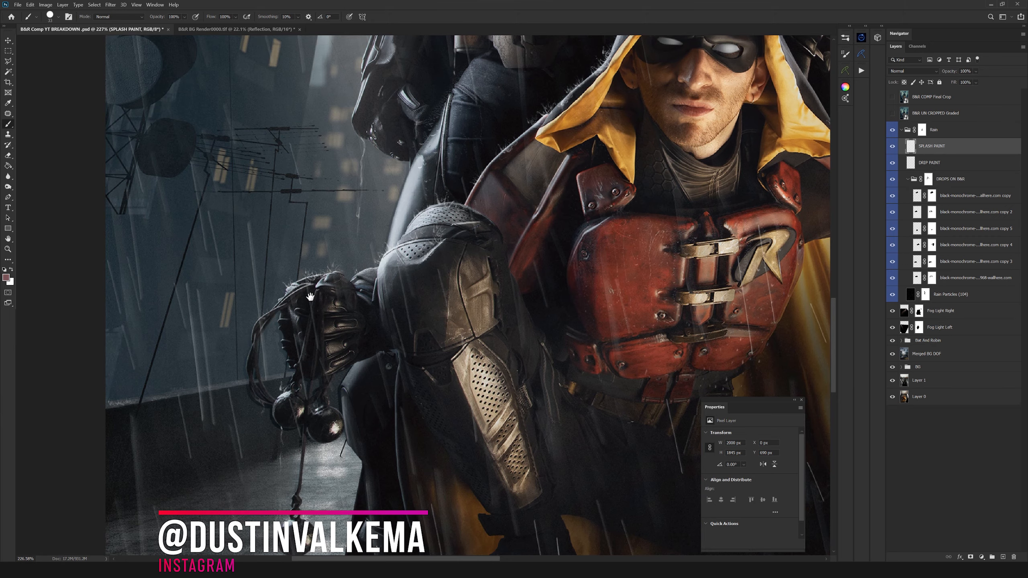
scroll(345, 336, "down", 4)
scroll(388, 293, "left", 1)
scroll(429, 420, "down", 2)
scroll(441, 293, "right", 15)
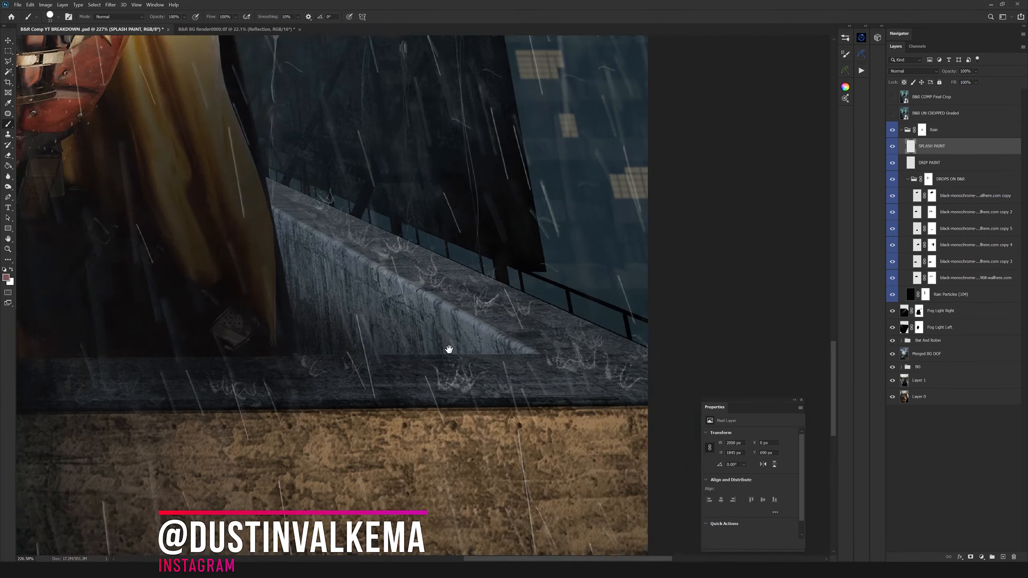
left_click_drag(450, 349, 460, 243)
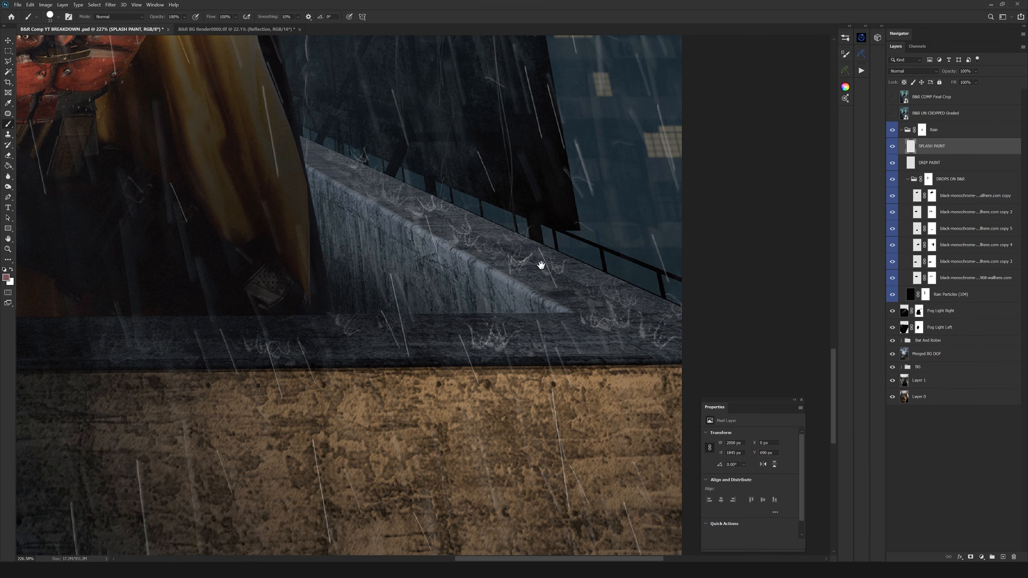
Review the full rooftop composite with the SPLASH PAINT layer on
scroll(478, 291, "down", 8)
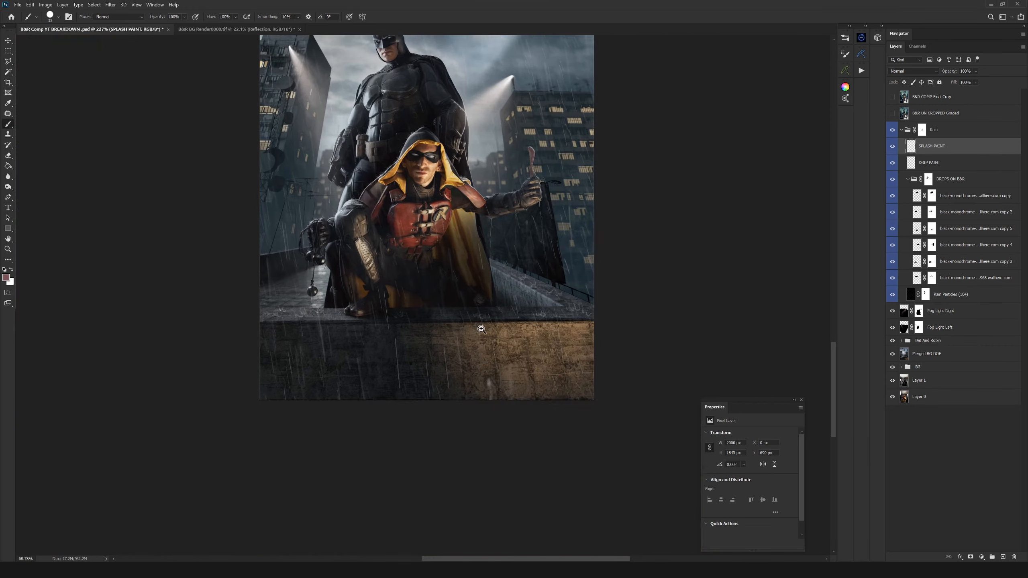
left_click_drag(530, 360, 541, 414)
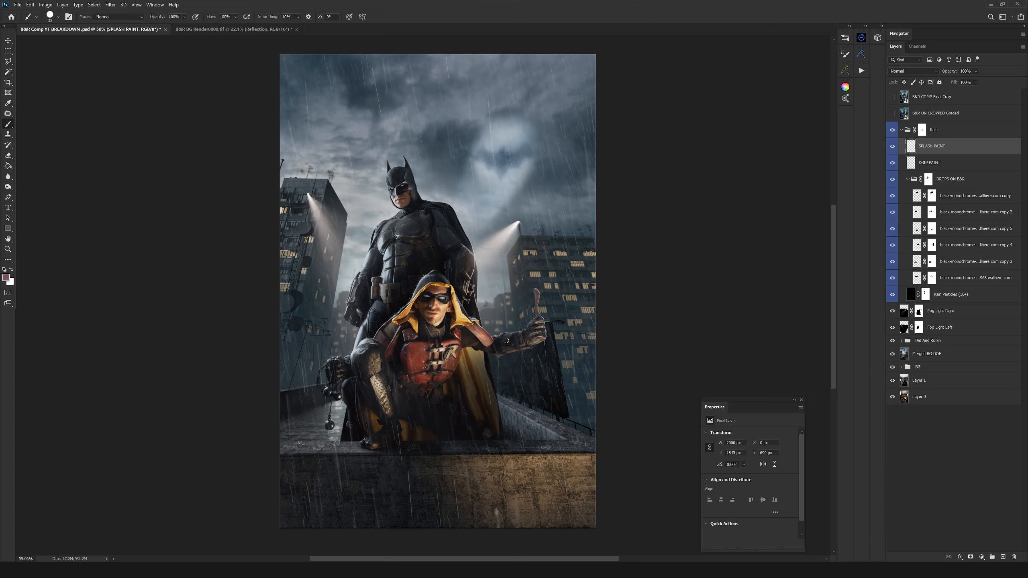
mouse_move(452, 263)
left_mouse_down()
mouse_move(457, 279)
mouse_move(461, 260)
left_mouse_up()
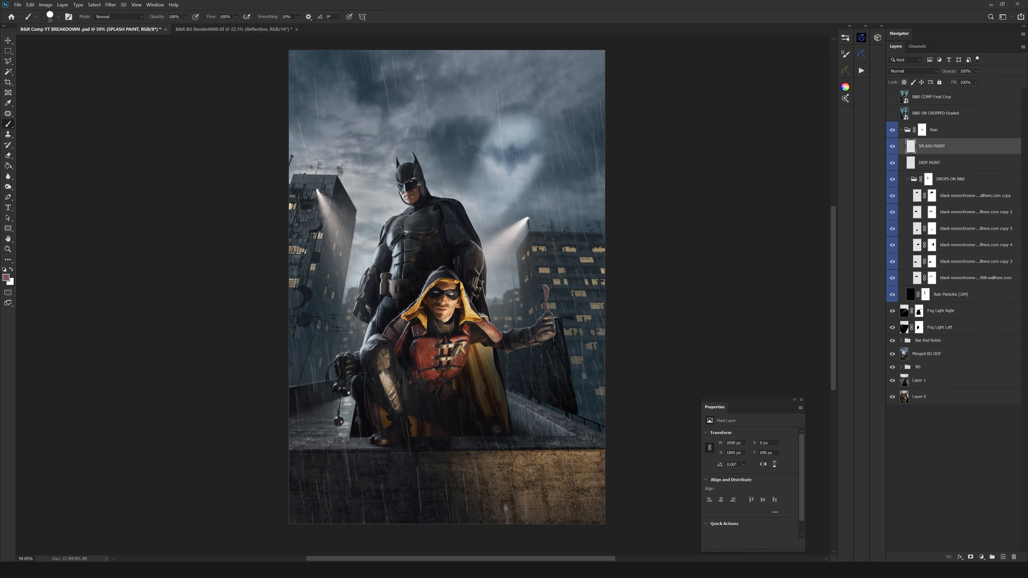
left_click_drag(439, 239, 422, 249)
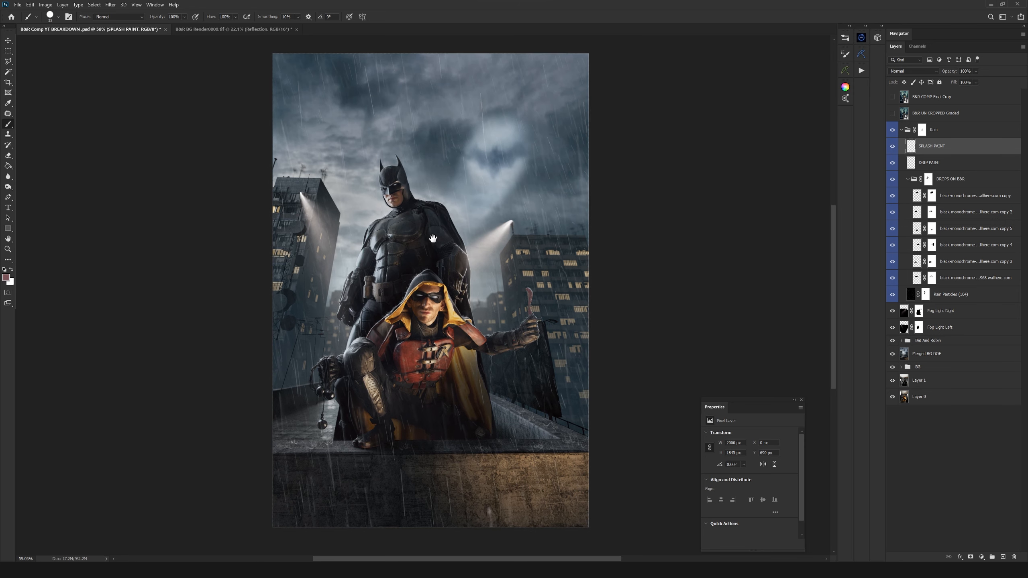
left_click_drag(477, 299, 489, 289)
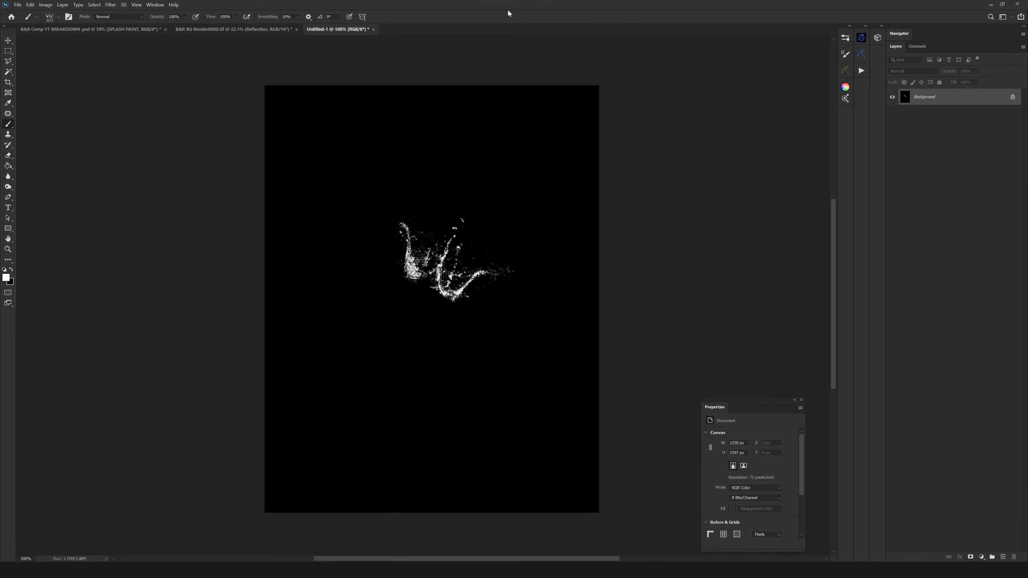
Paint two curved rows of small white splashes above and below the large splash sample in the Untitled-1 document
left_click_drag(473, 252, 519, 235)
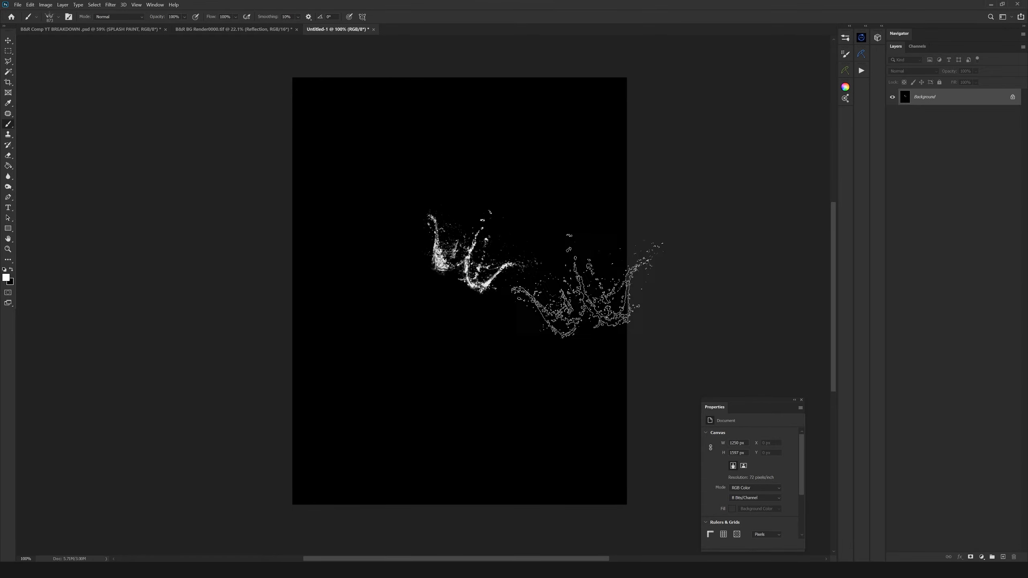
scroll(494, 238, "up", 5)
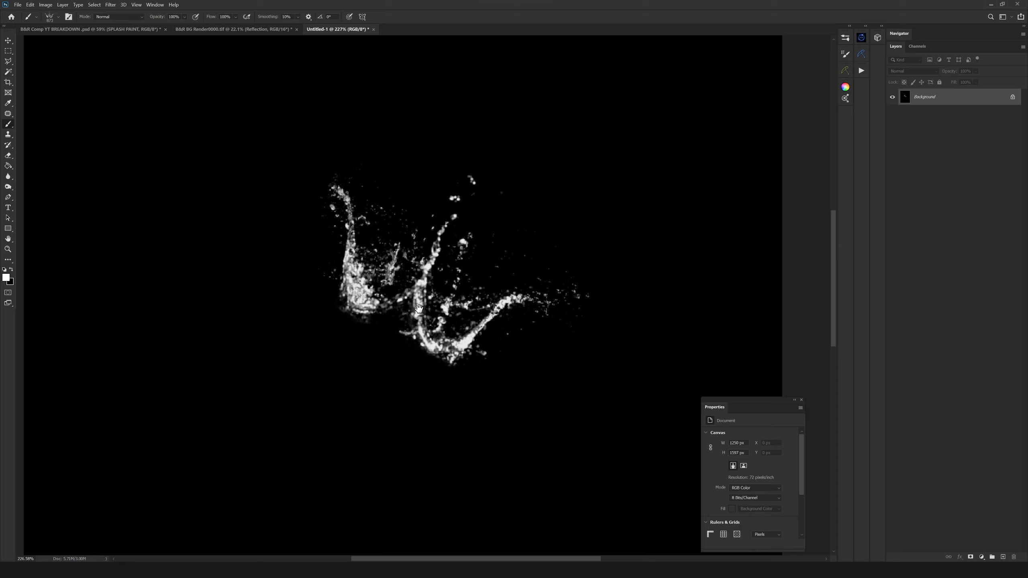
scroll(482, 248, "down", 5)
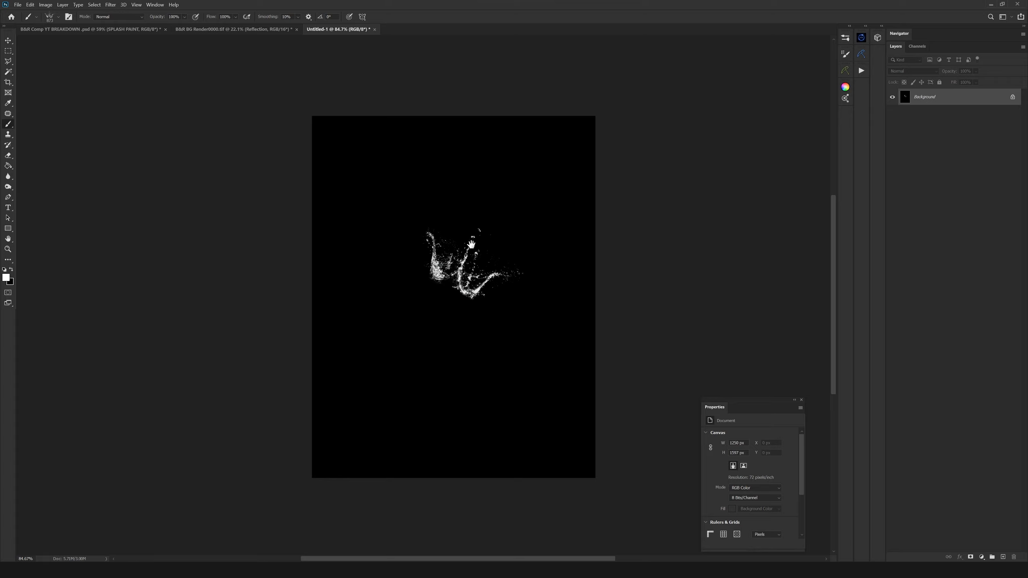
left_click_drag(501, 267, 494, 237)
scroll(476, 241, "up", 2)
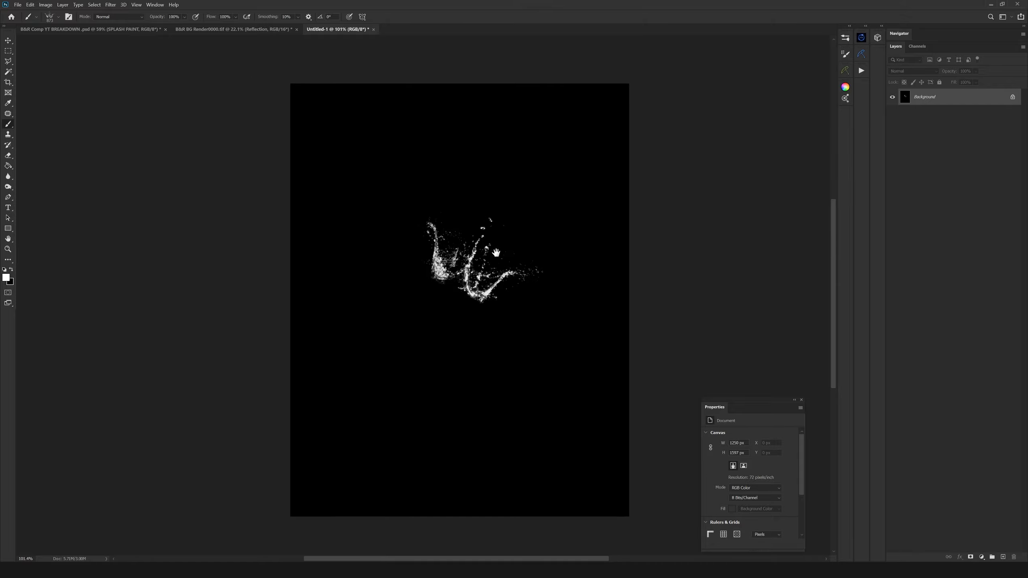
mouse_move(513, 168)
left_mouse_down()
mouse_move(392, 188)
mouse_move(477, 179)
mouse_move(547, 210)
mouse_move(500, 197)
mouse_move(417, 208)
mouse_move(376, 253)
left_mouse_up()
mouse_move(410, 309)
left_mouse_down()
mouse_move(368, 314)
mouse_move(441, 360)
mouse_move(561, 332)
mouse_move(523, 342)
mouse_move(352, 319)
left_mouse_up()
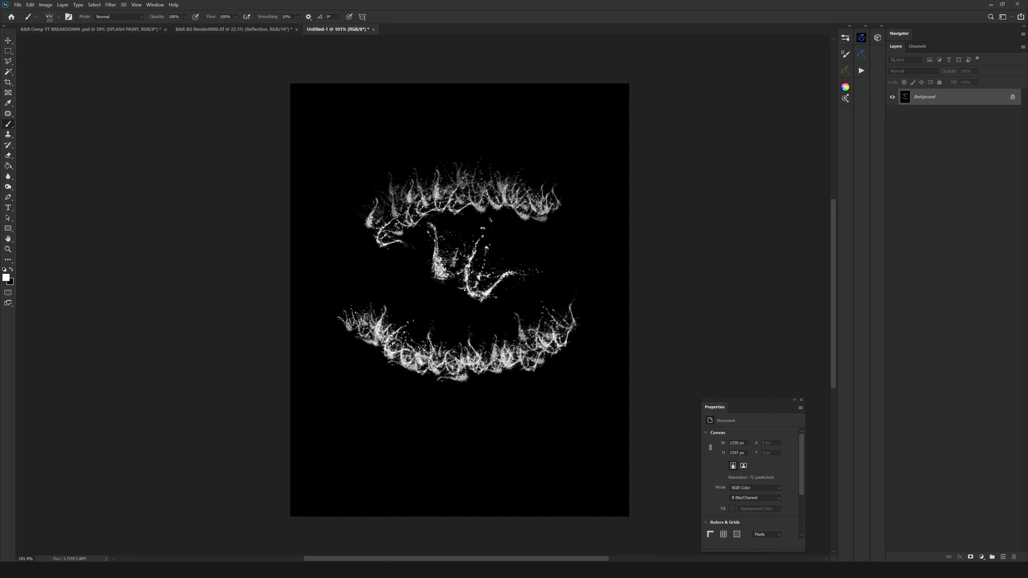